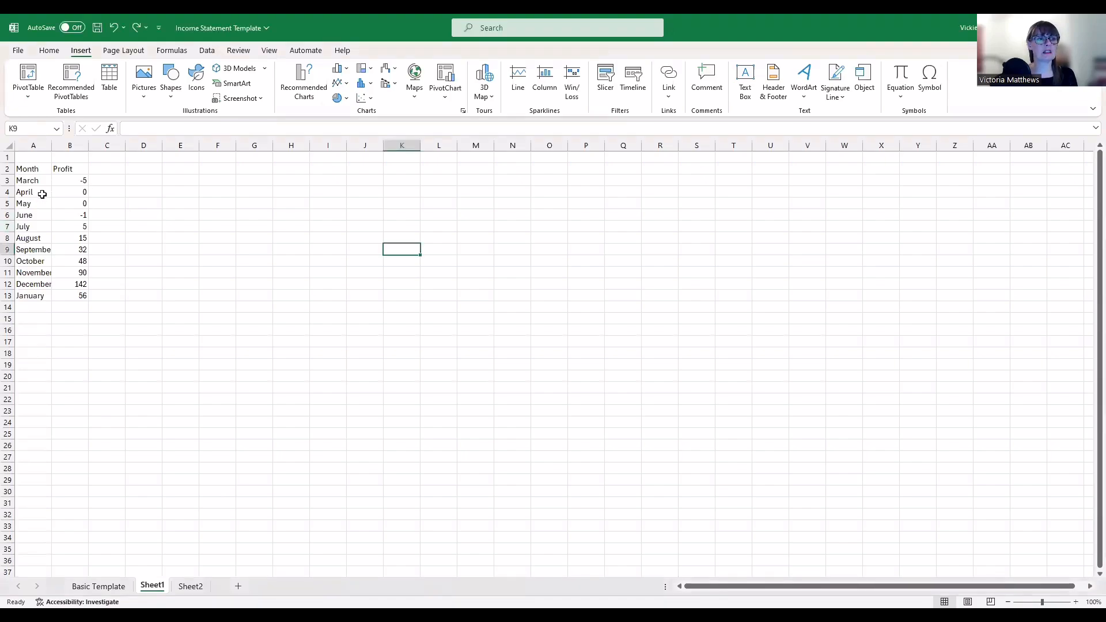
Zoom Sheet1 to 140% and select the Month and Profit headers in A2:B2
left_click(23, 182)
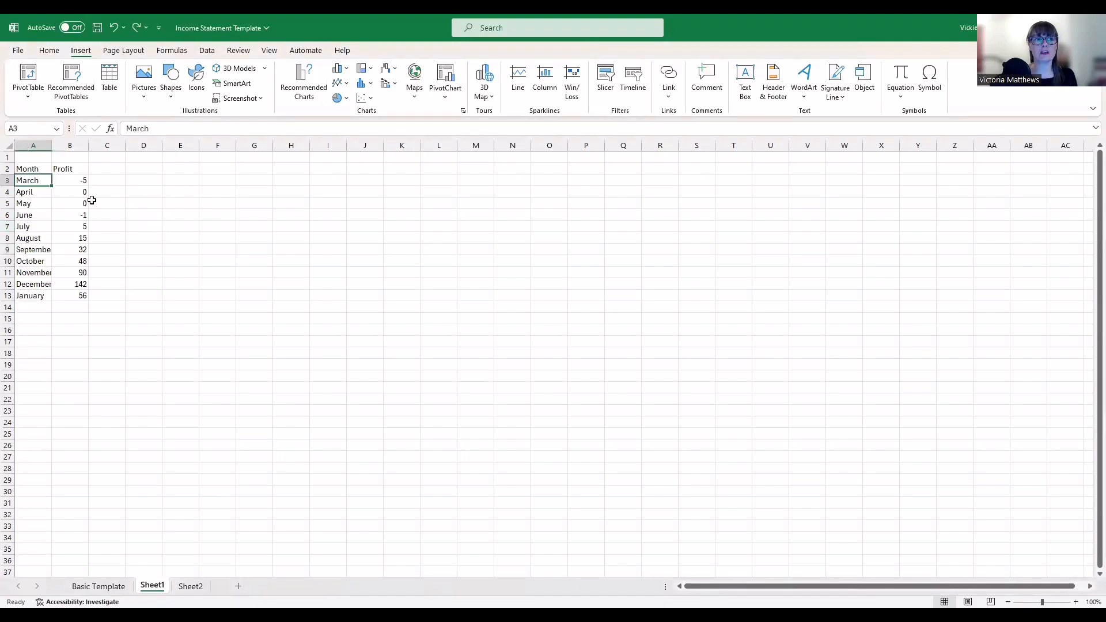
left_click(86, 183)
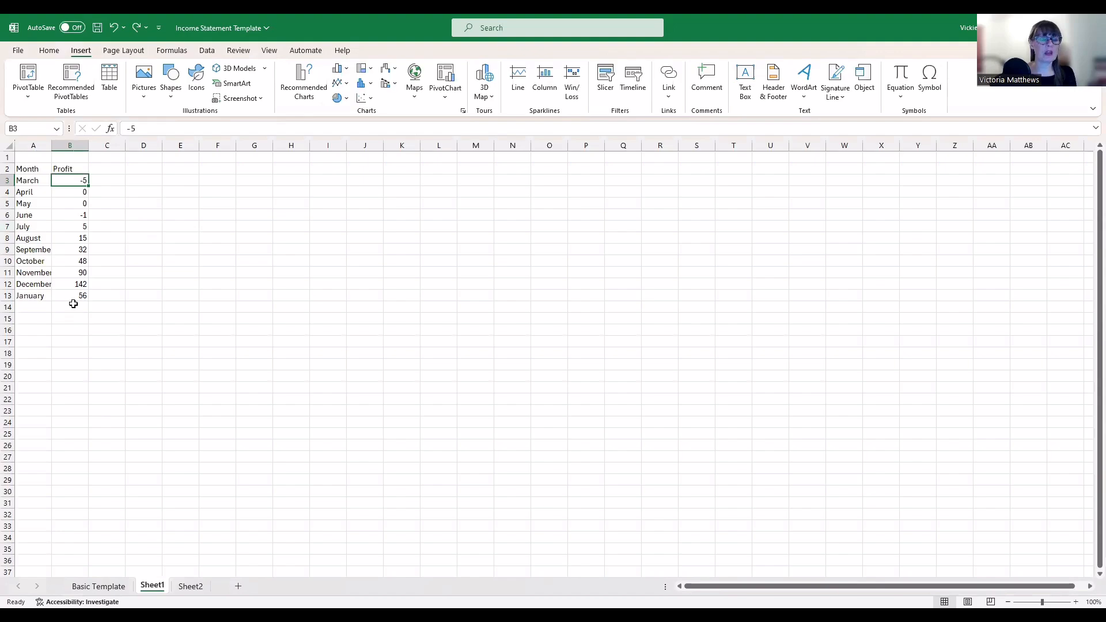
left_click(184, 274)
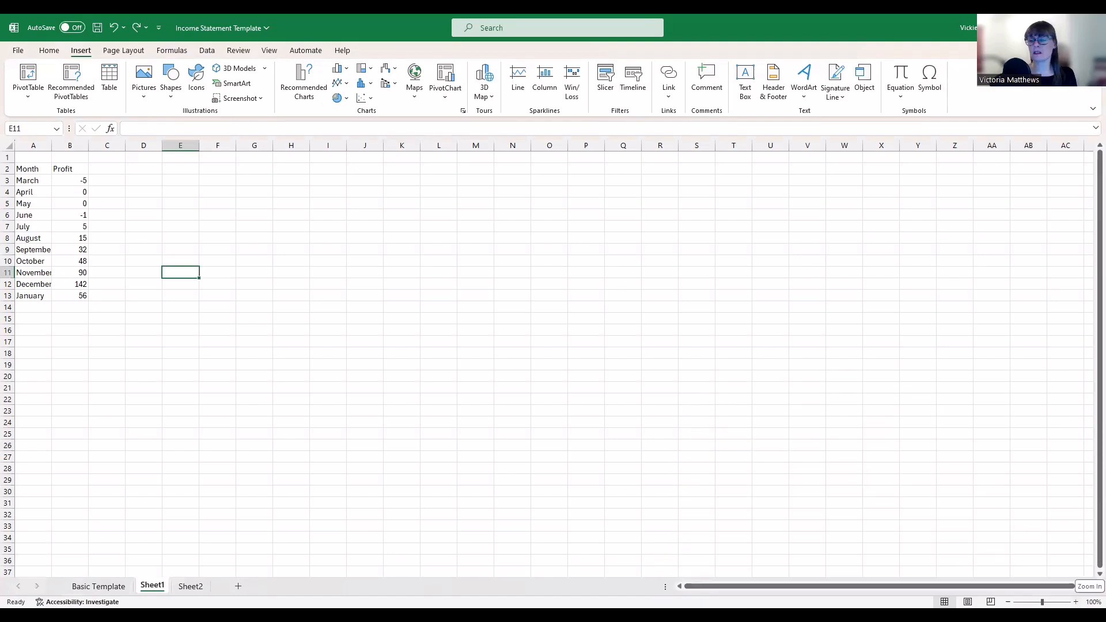
left_click(1076, 602)
left_click(1076, 603)
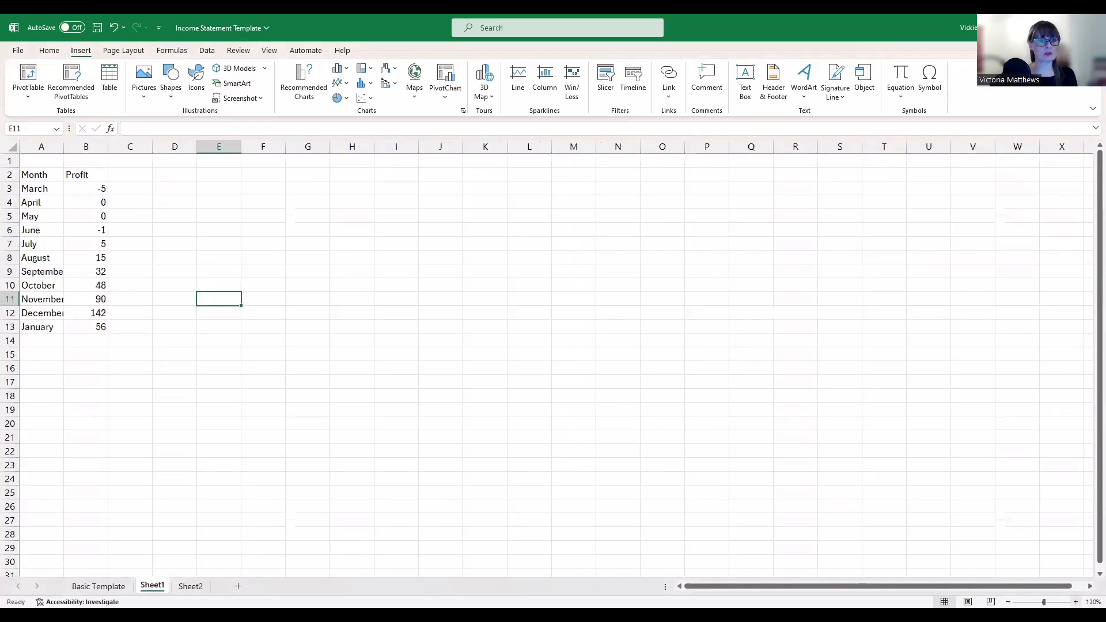
left_click(1076, 602)
left_click(1076, 602)
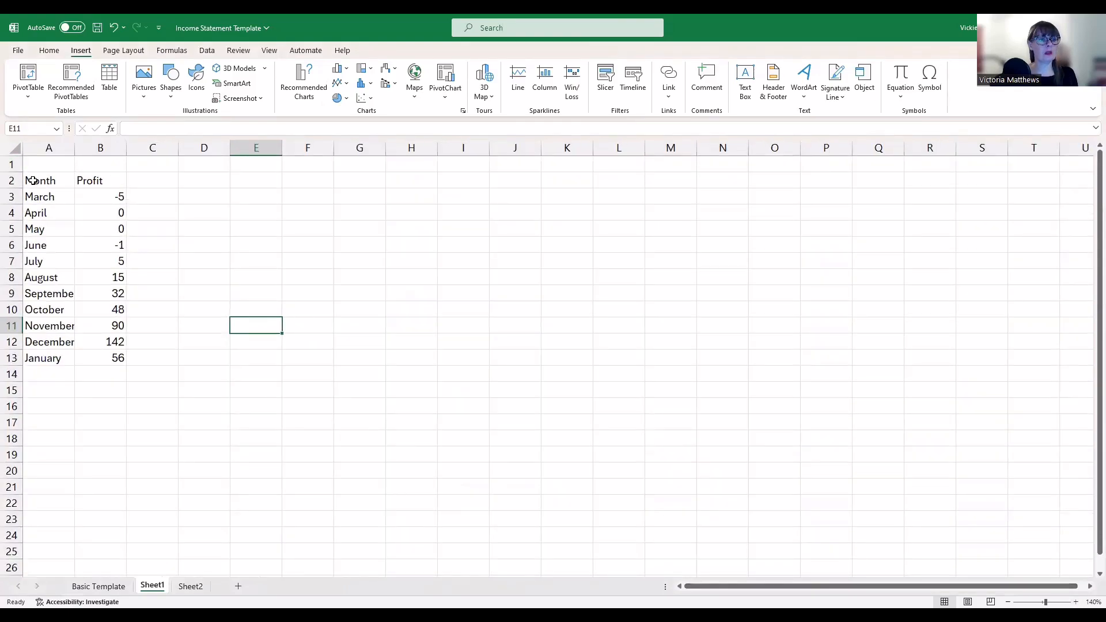
left_click_drag(32, 180, 93, 180)
Make the Month and Profit headers bold
left_click(49, 50)
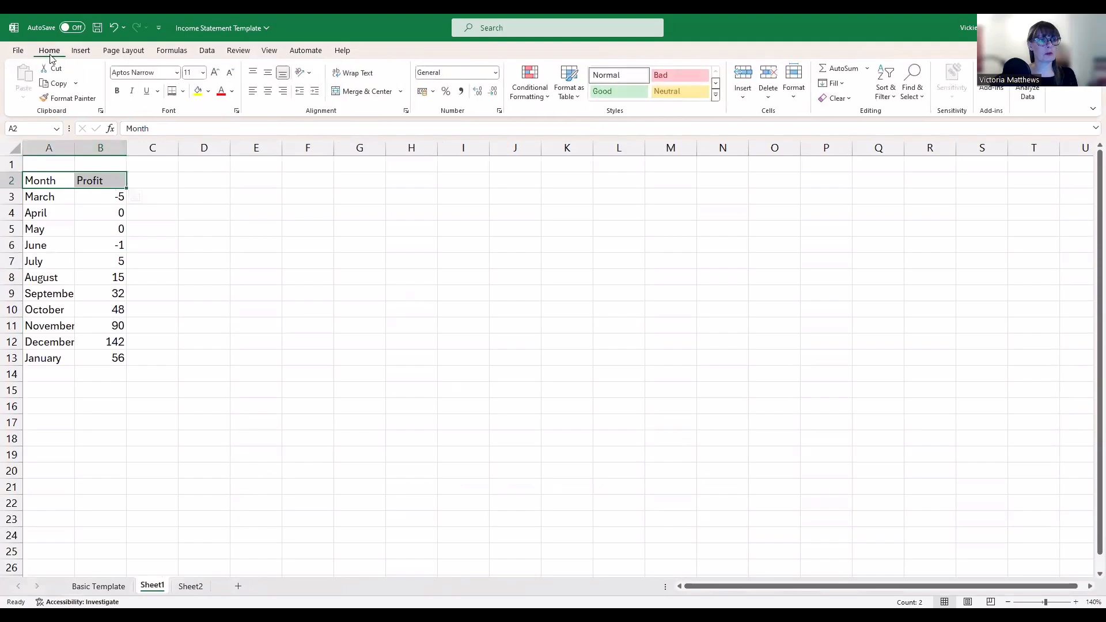
left_click(117, 91)
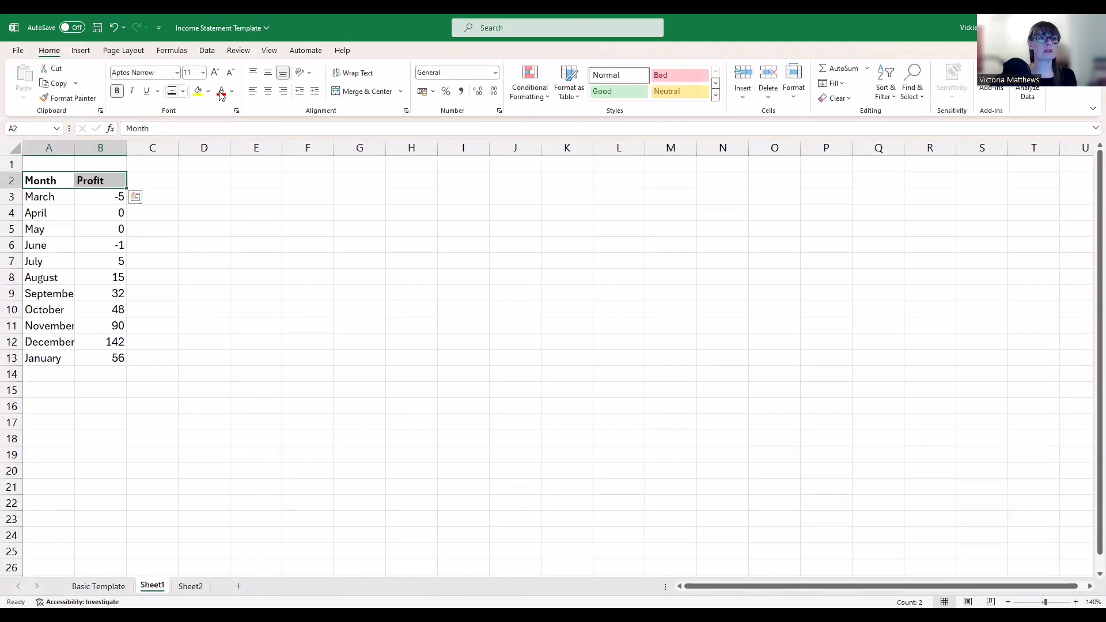
left_click(184, 92)
left_click(362, 333)
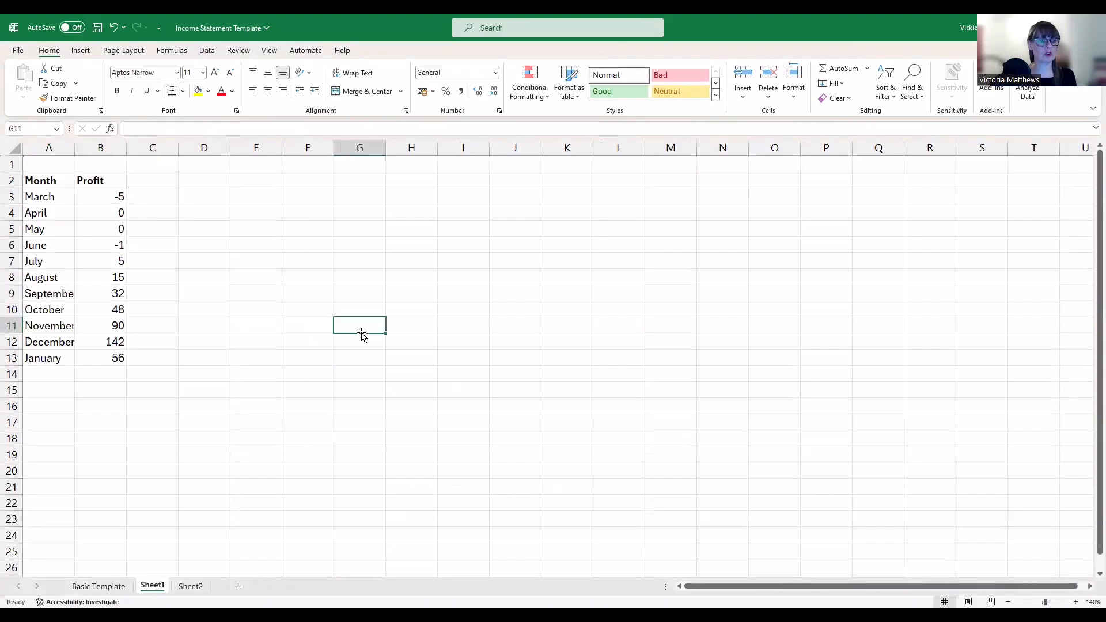
Enter the label TOTAL in cell A14
left_click(105, 376)
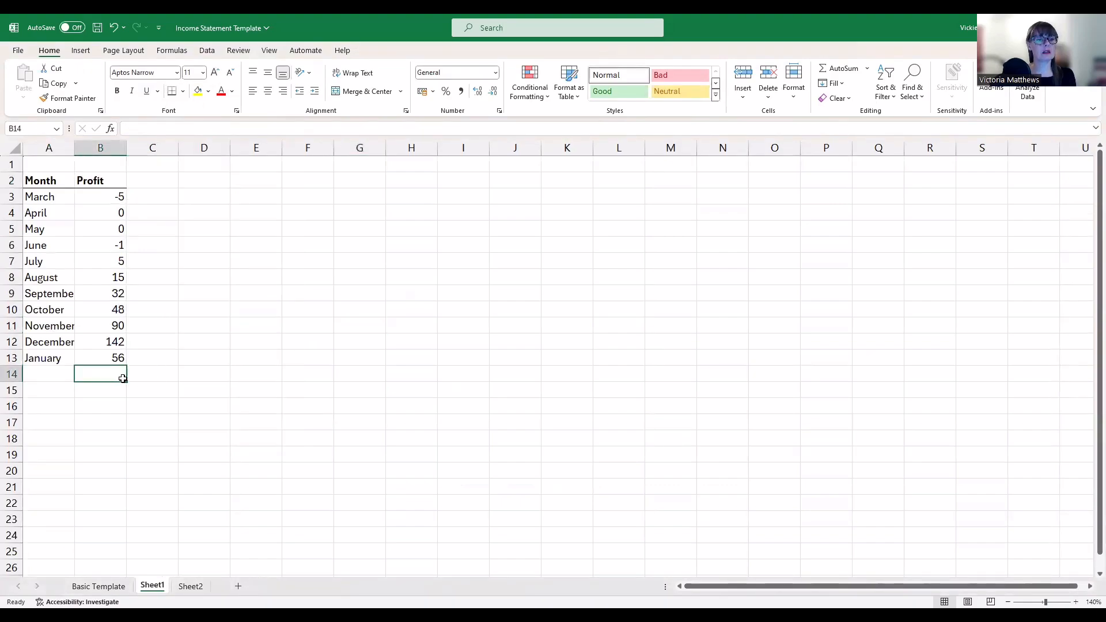
left_click(48, 375)
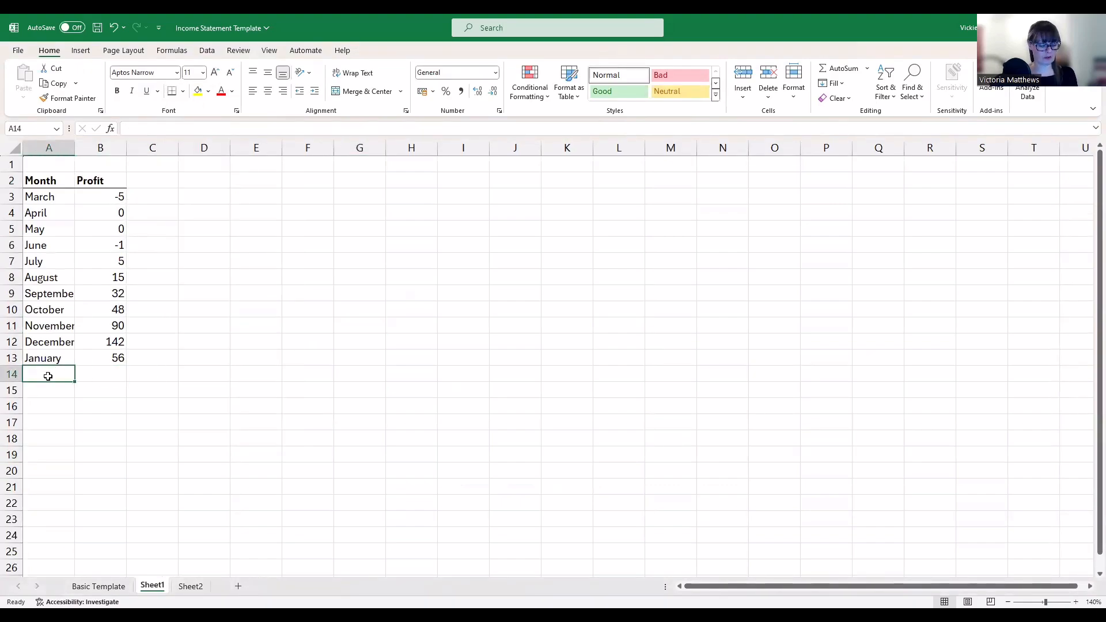
type("TOTAL")
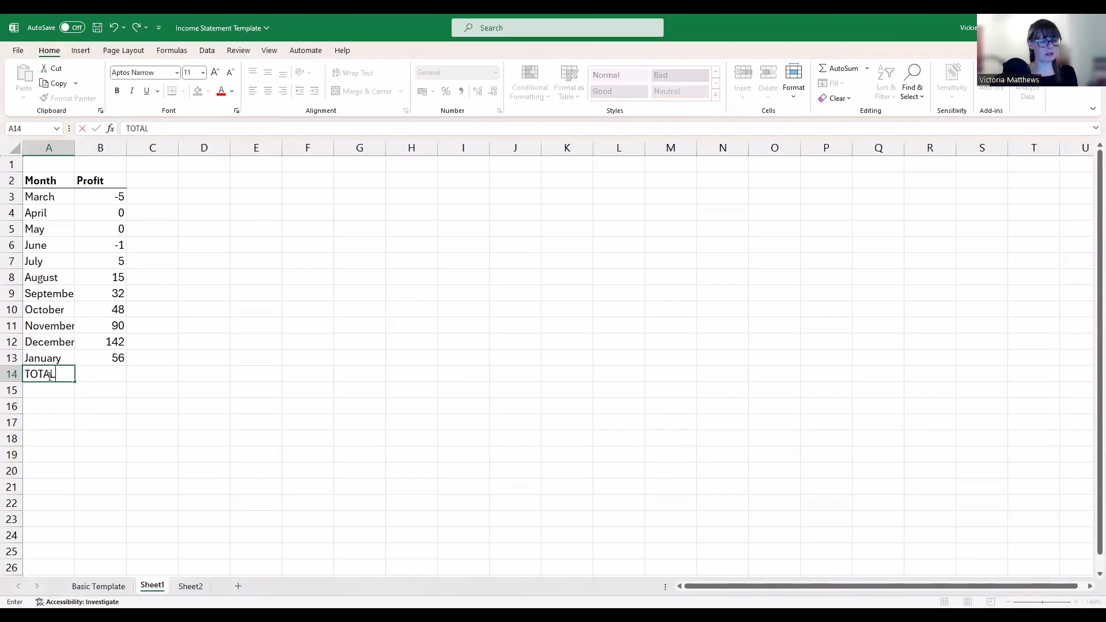
key("Tab")
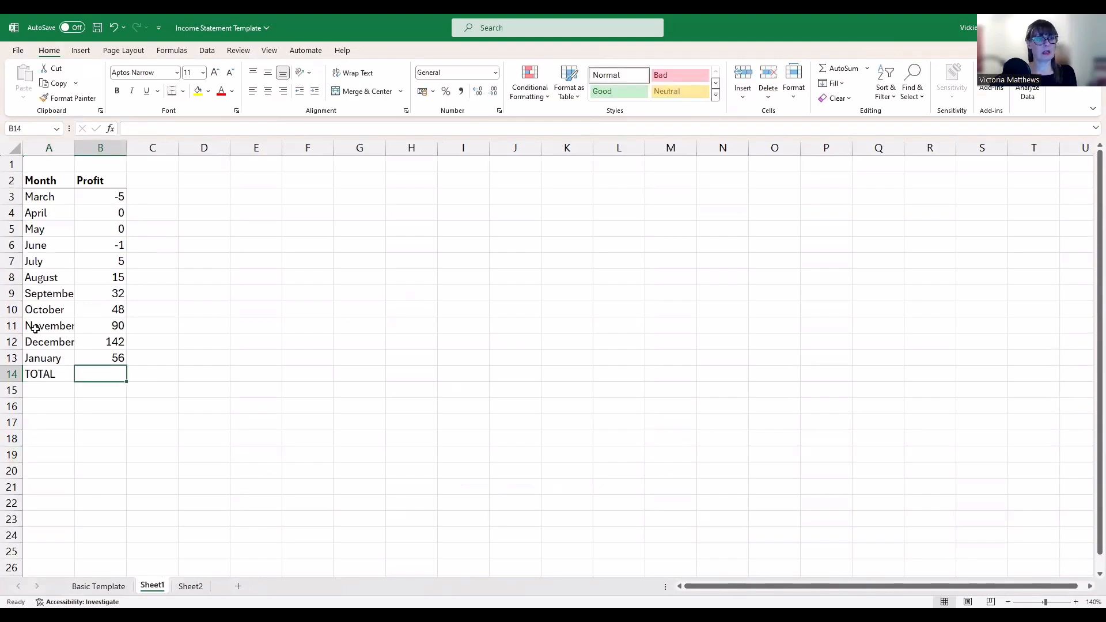
Give cell B14 a Top and Double Bottom Border
left_click(183, 92)
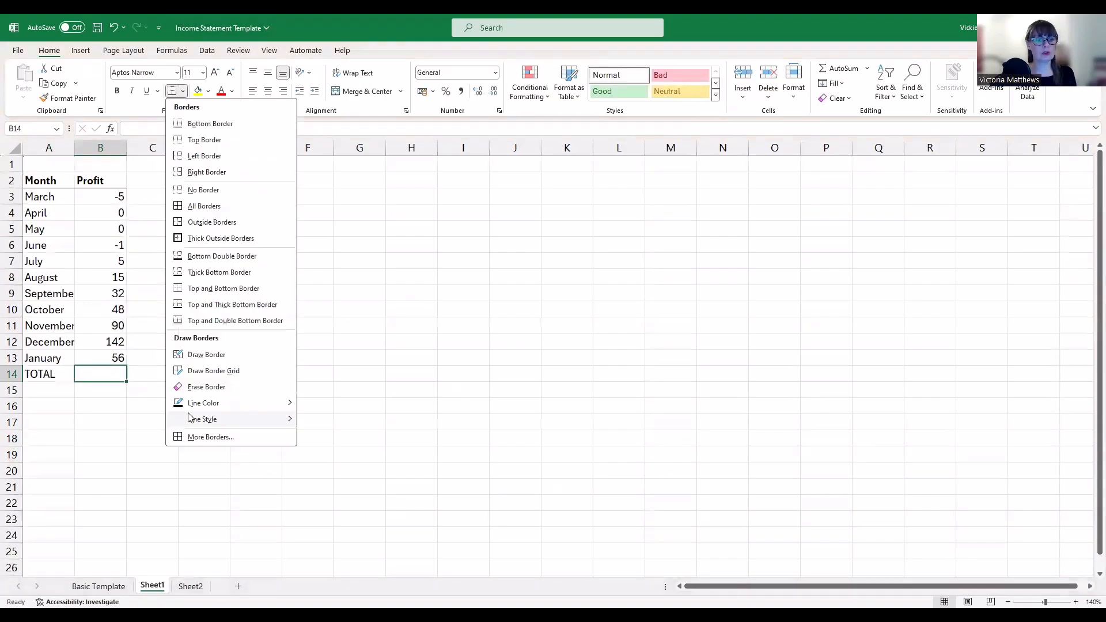
left_click(193, 321)
left_click(359, 374)
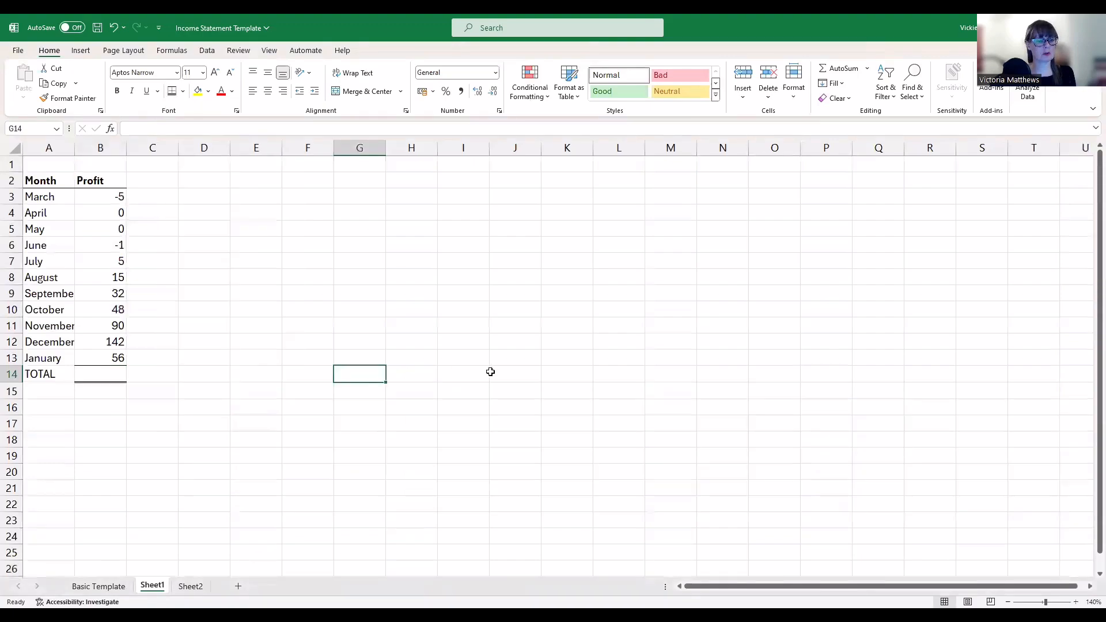
left_click(118, 374)
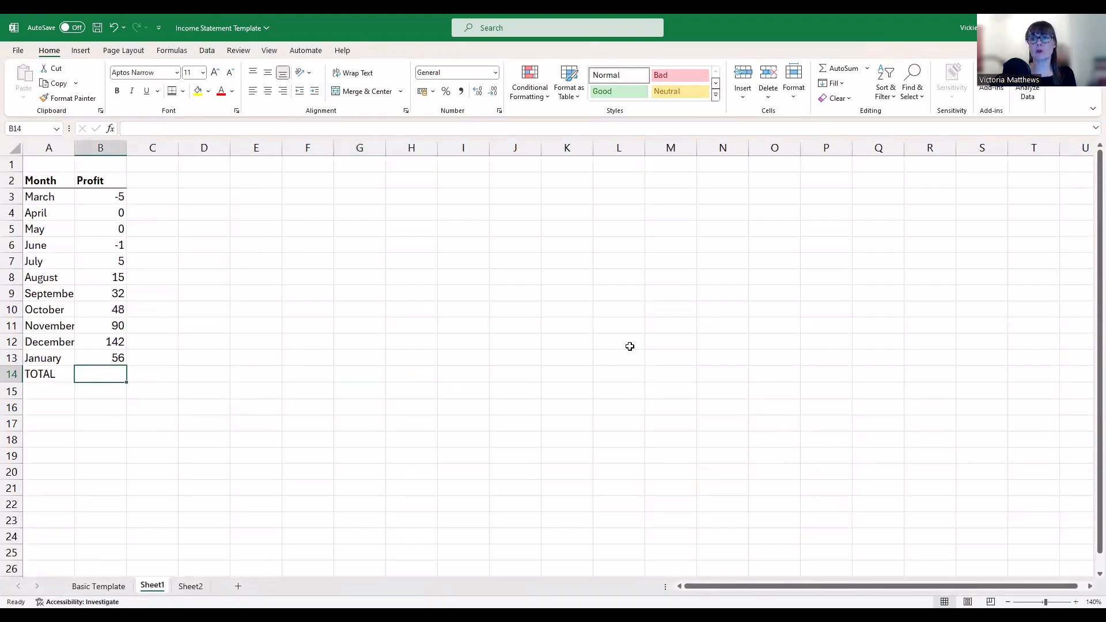
AutoSum the profits into B14 (£382.00) and format column B as Accounting £
left_click(838, 70)
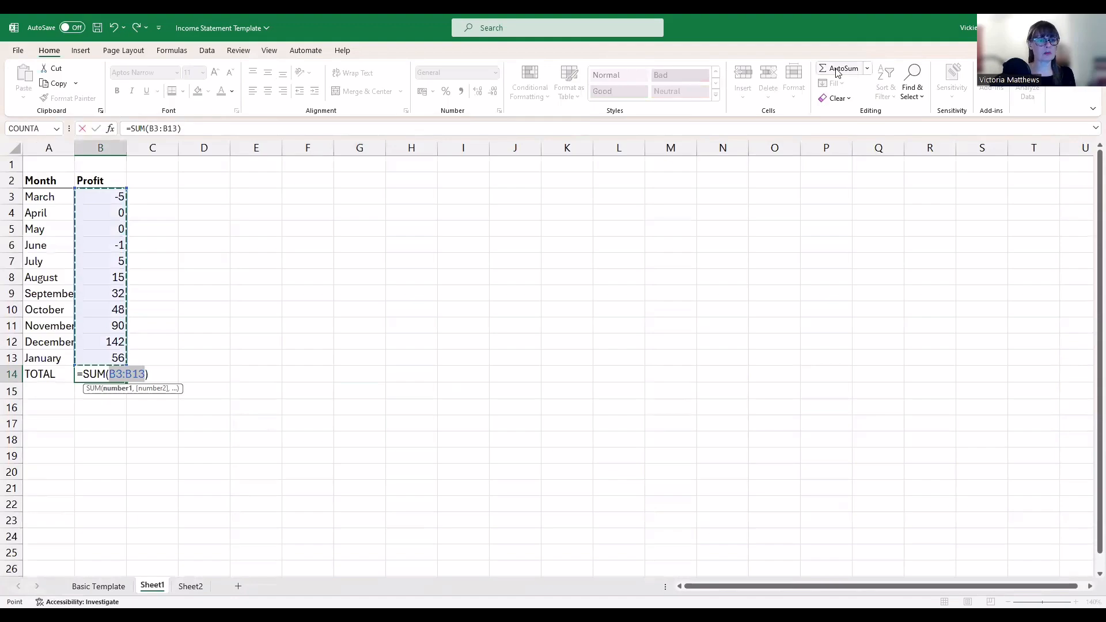
key("Return")
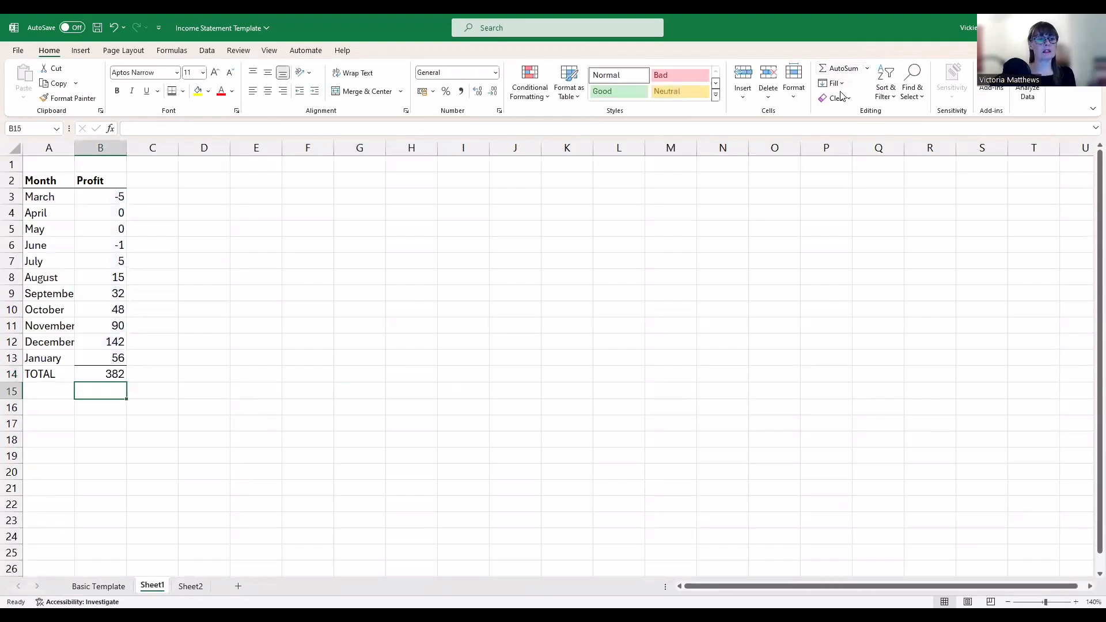
left_click(424, 346)
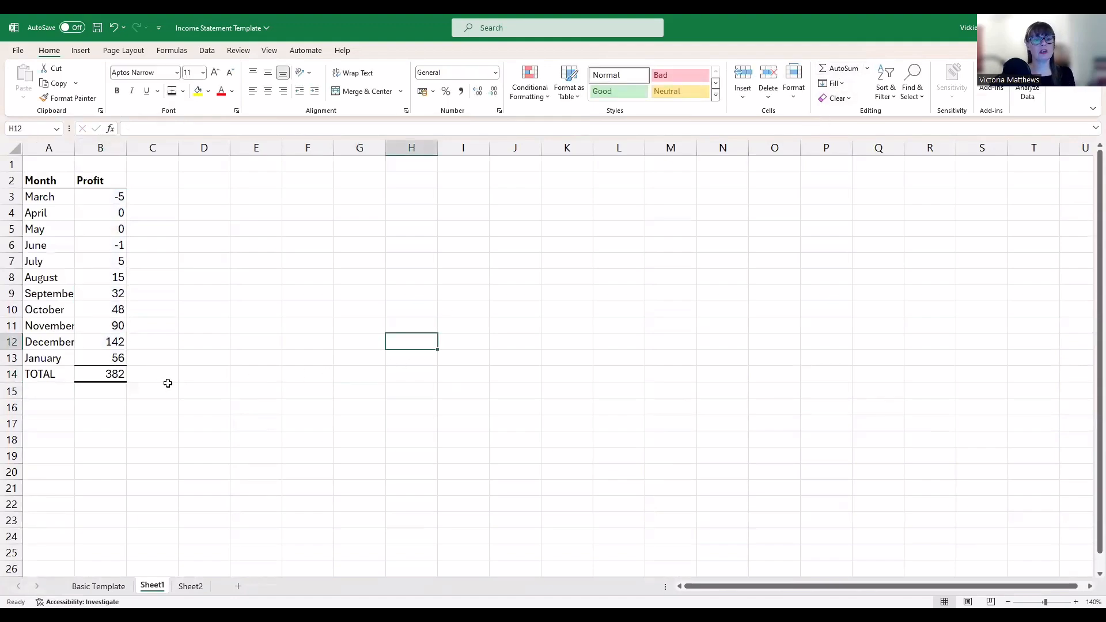
left_click(103, 149)
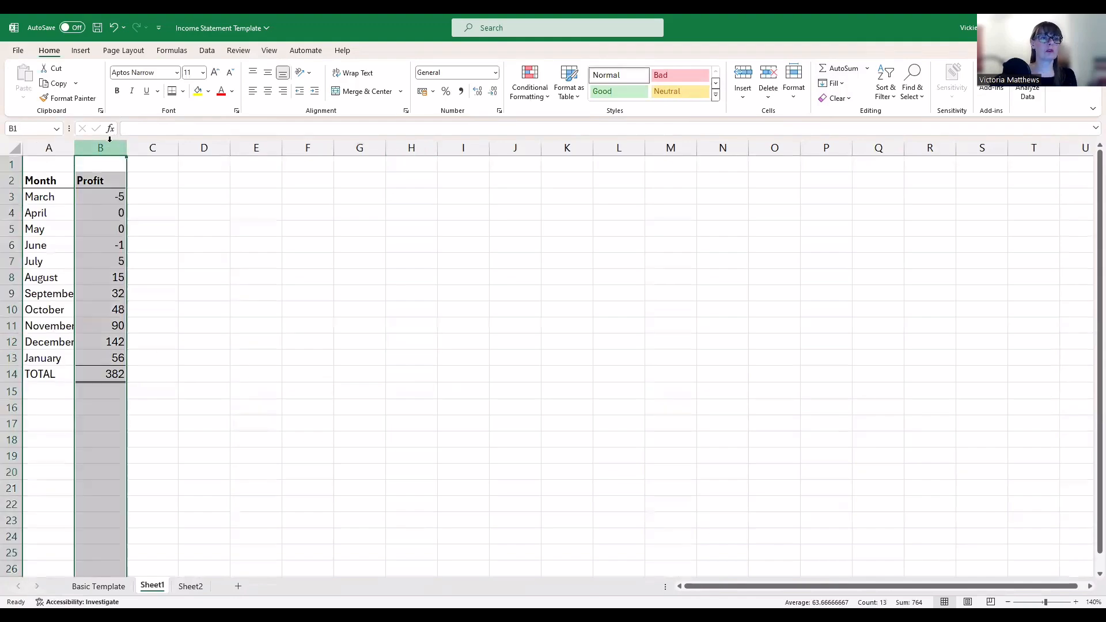
left_click(422, 92)
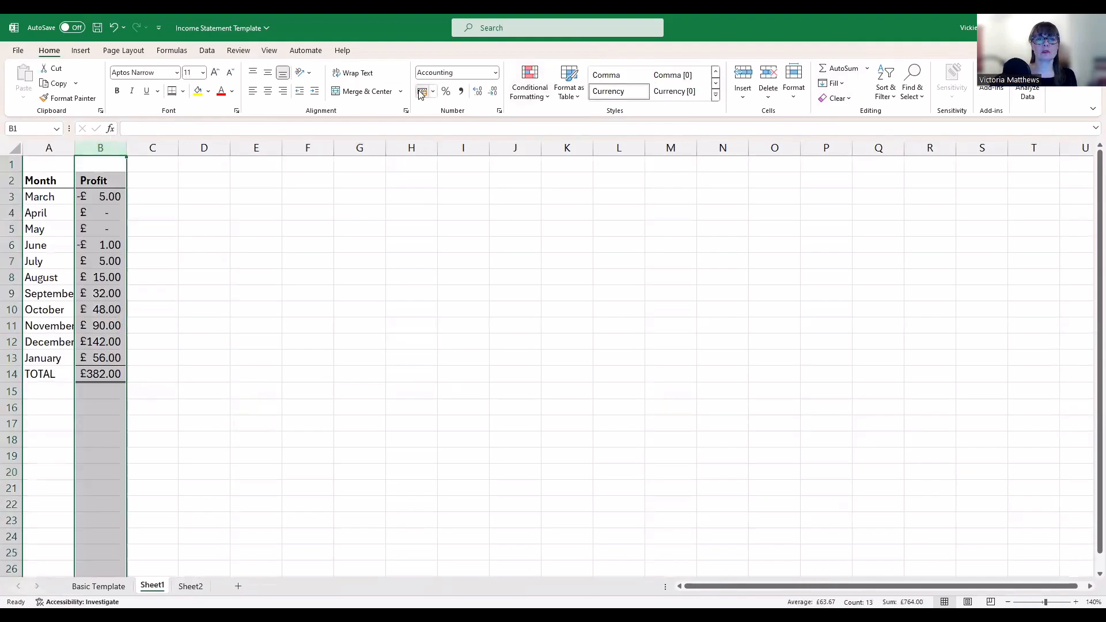
left_click(241, 391)
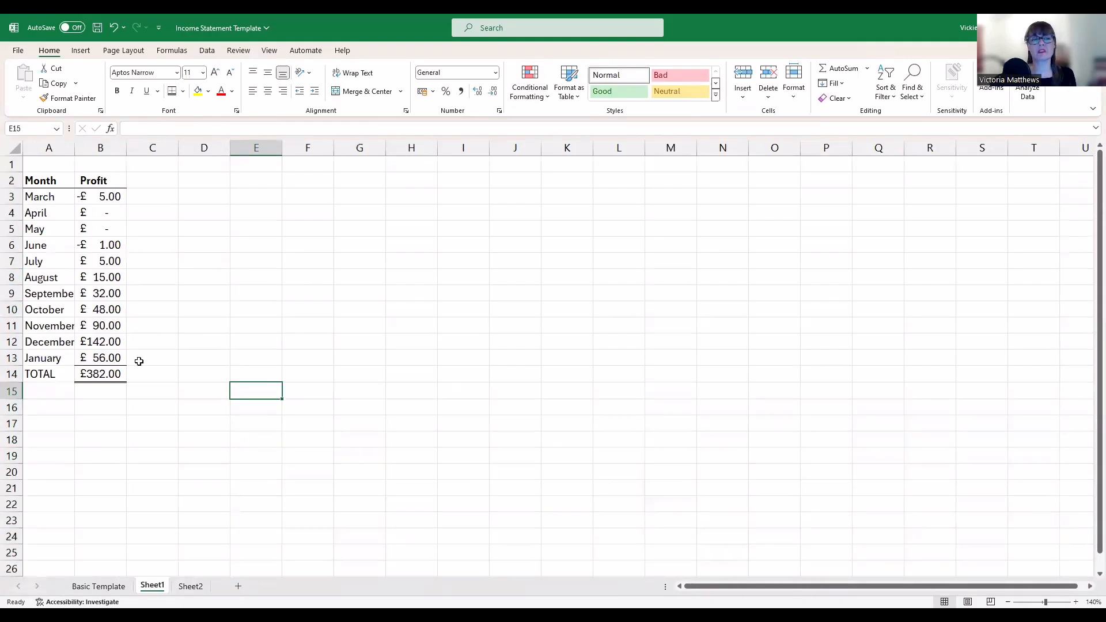
Autofit columns A and B so month names like September fit
double_click(128, 152)
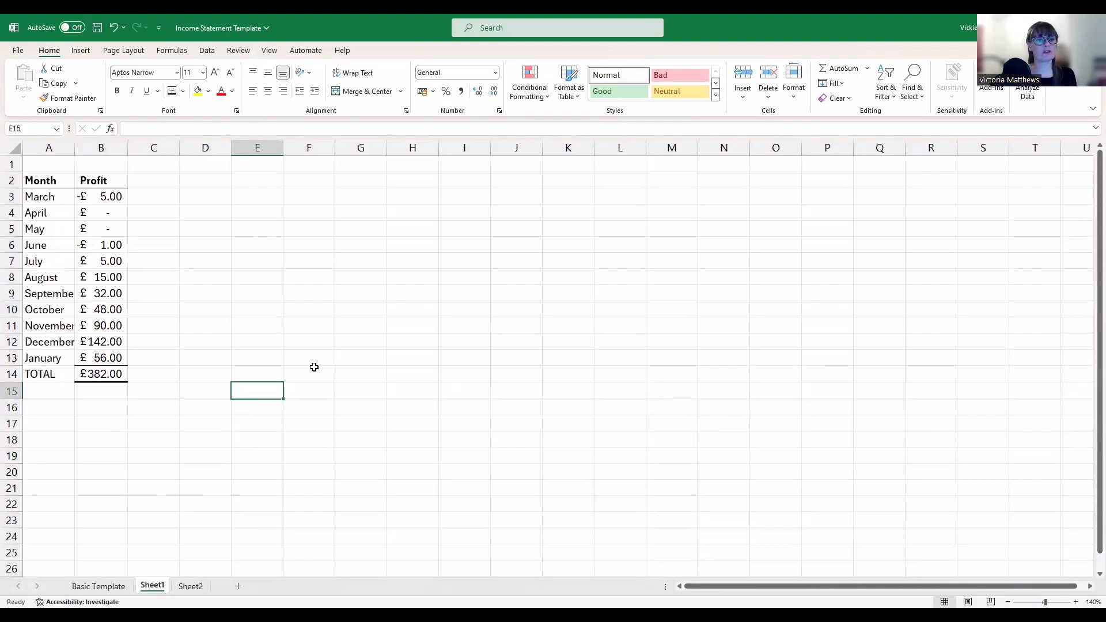
double_click(74, 147)
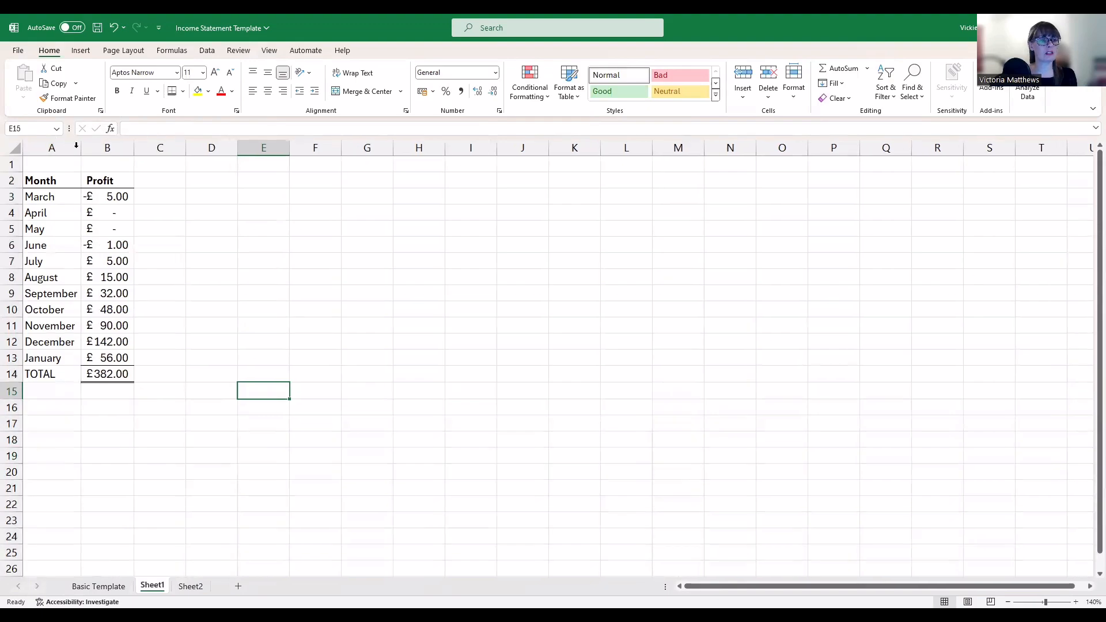
left_click(370, 314)
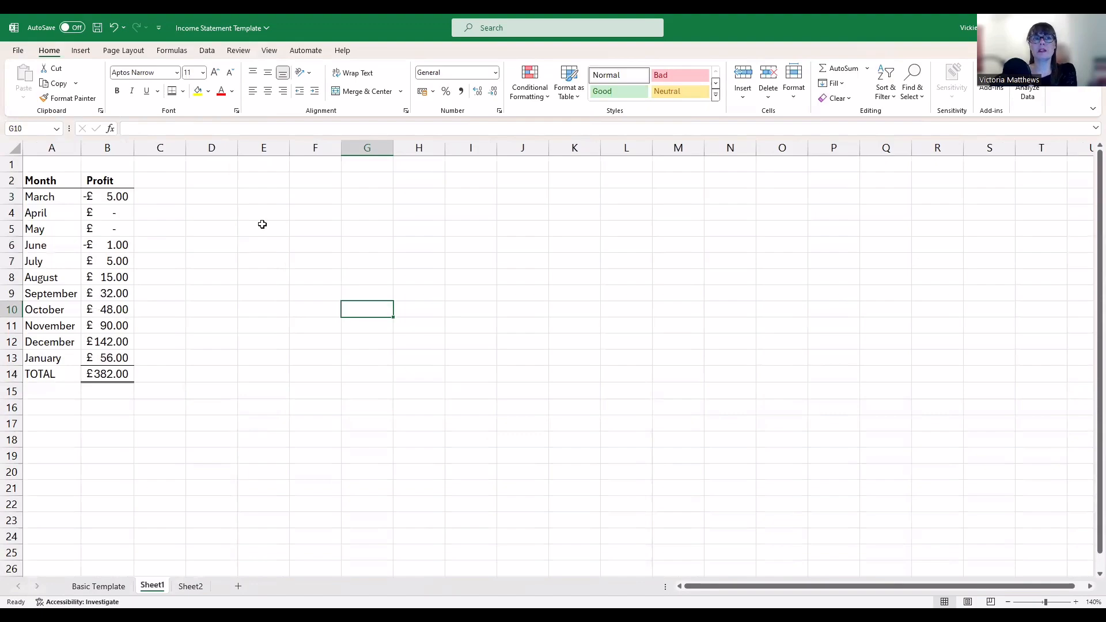
left_click(263, 198)
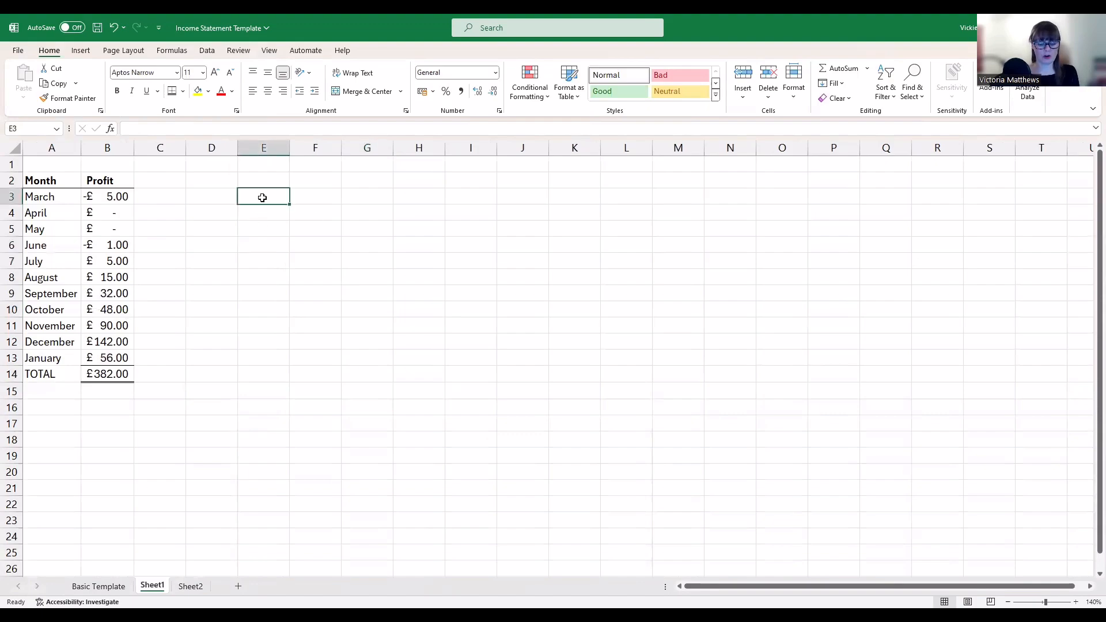
type("mARCH")
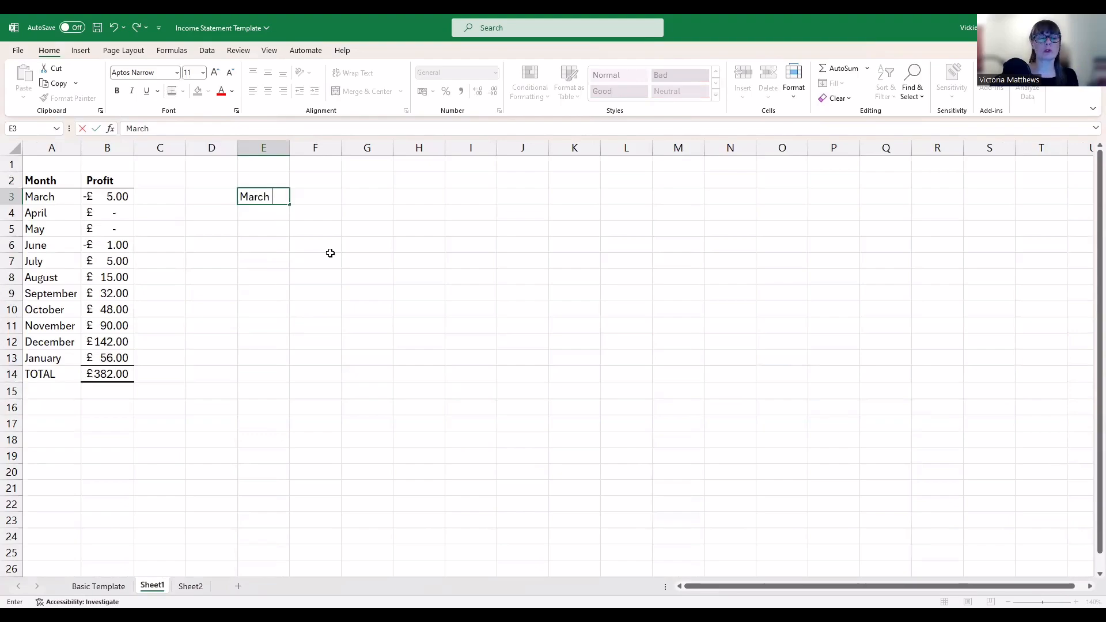
key("Return")
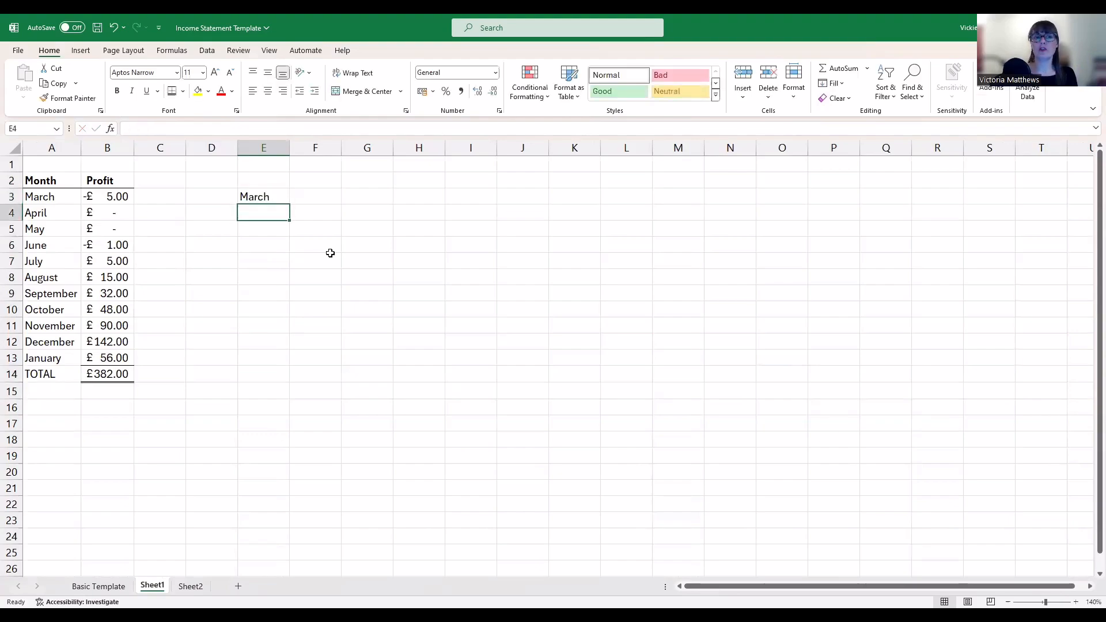
left_click(253, 194)
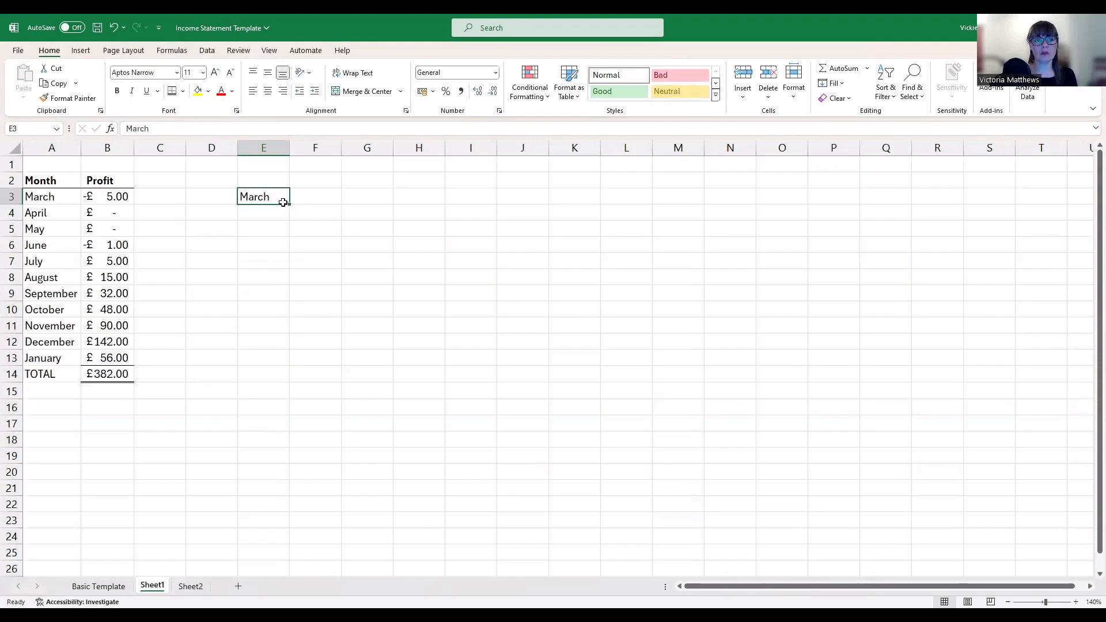
left_click_drag(291, 204, 291, 230)
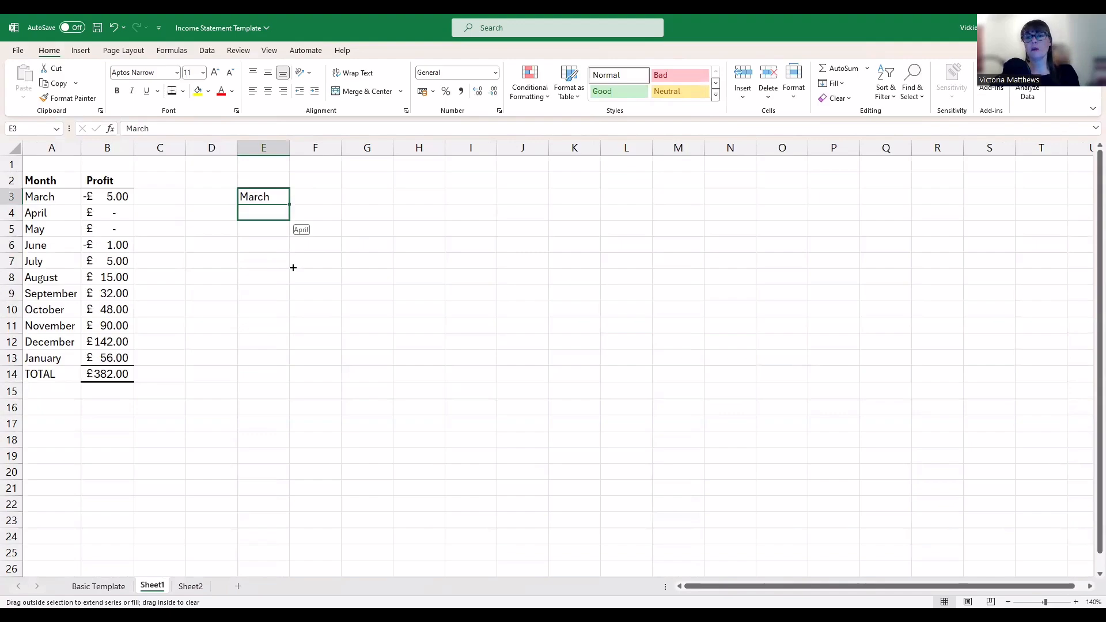
left_click_drag(293, 268, 288, 305)
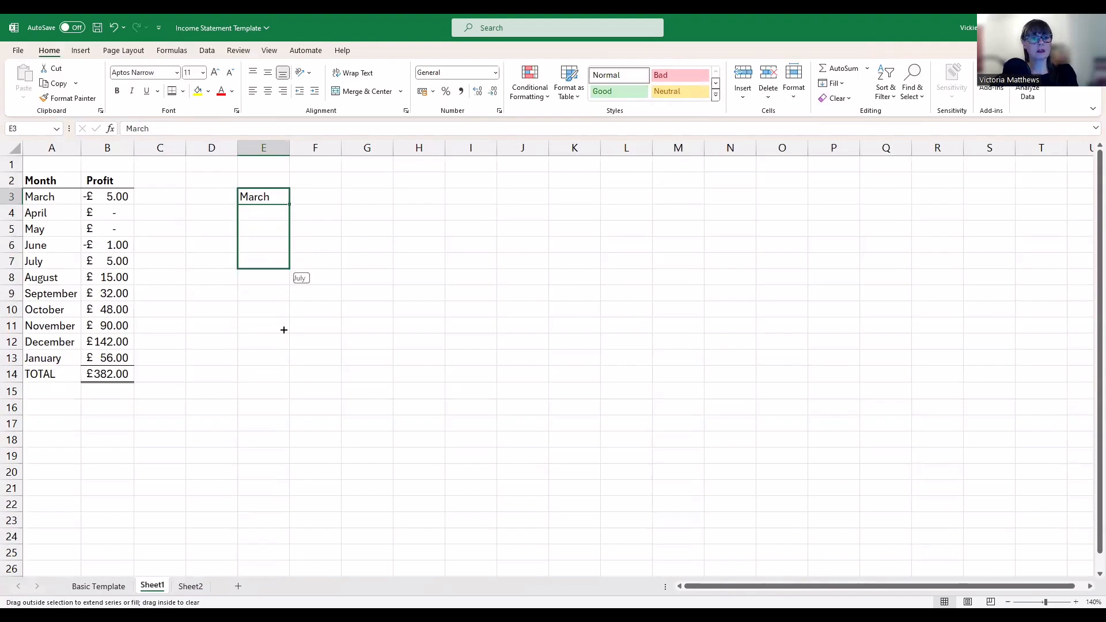
left_click_drag(286, 348, 289, 363)
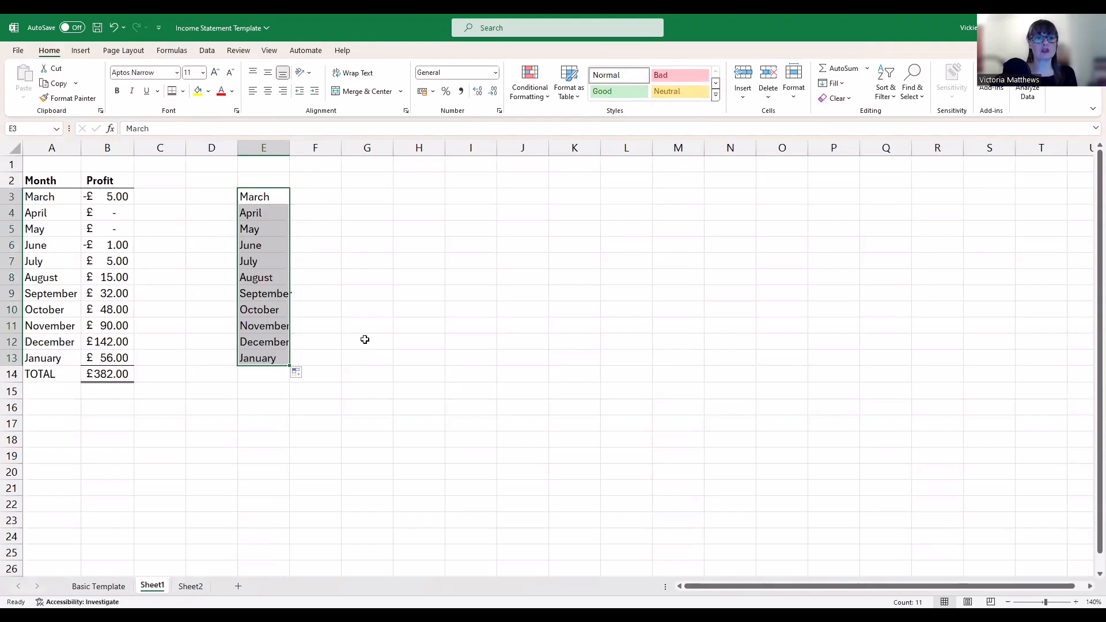
key("BackSpace")
left_click(527, 288)
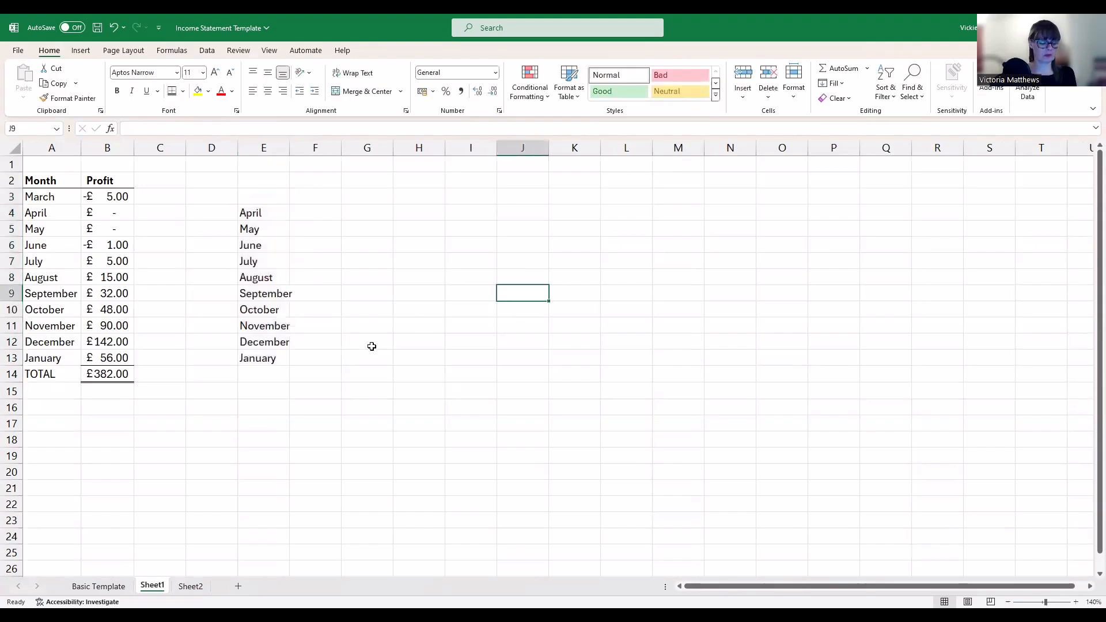
key("ctrl+z")
key("ctrl+z")
key("ctrl+z")
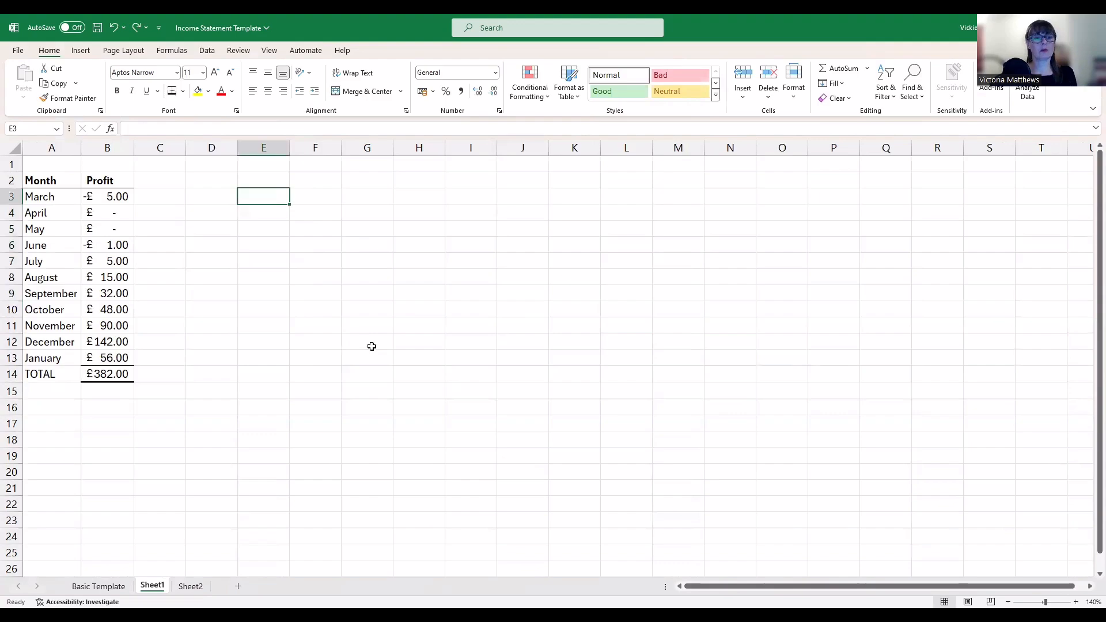
left_click(372, 346)
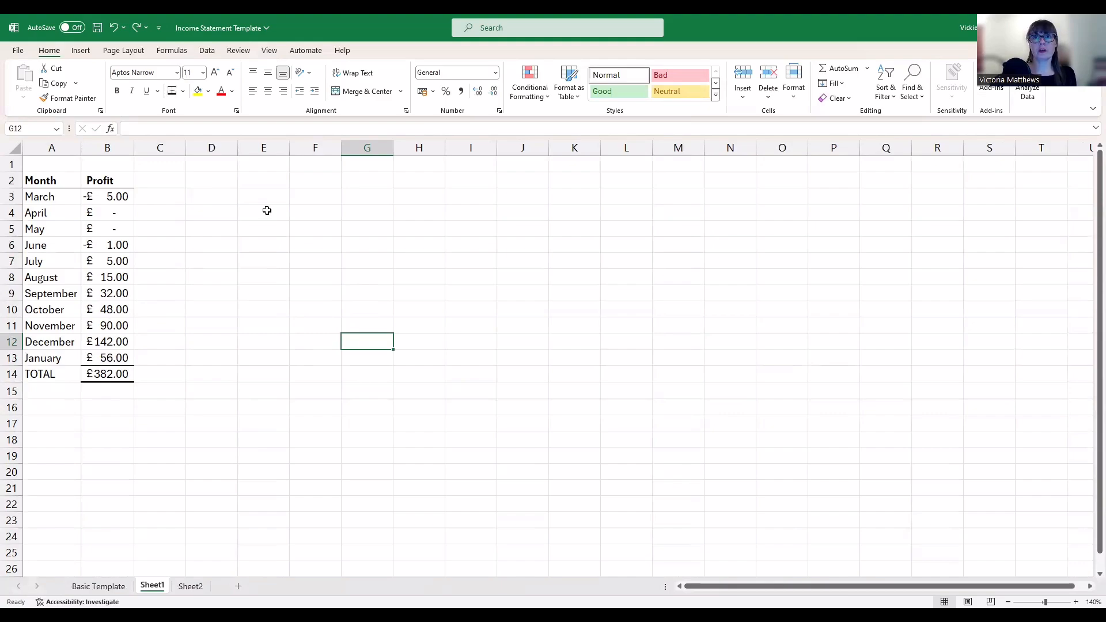
left_click(61, 201)
left_click_drag(68, 206, 114, 353)
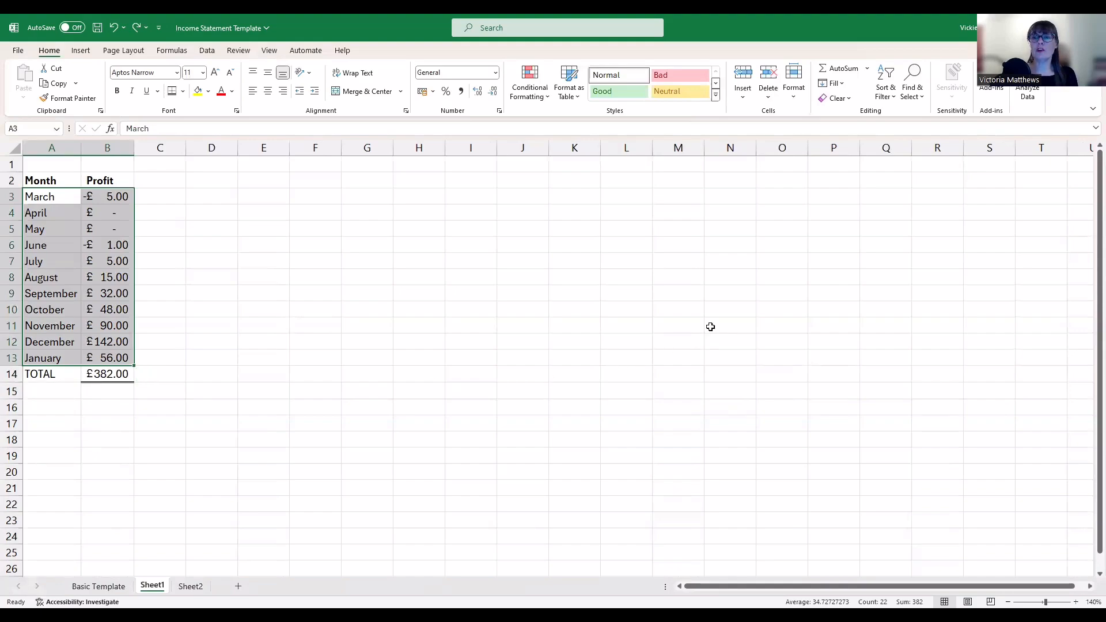
left_click(890, 89)
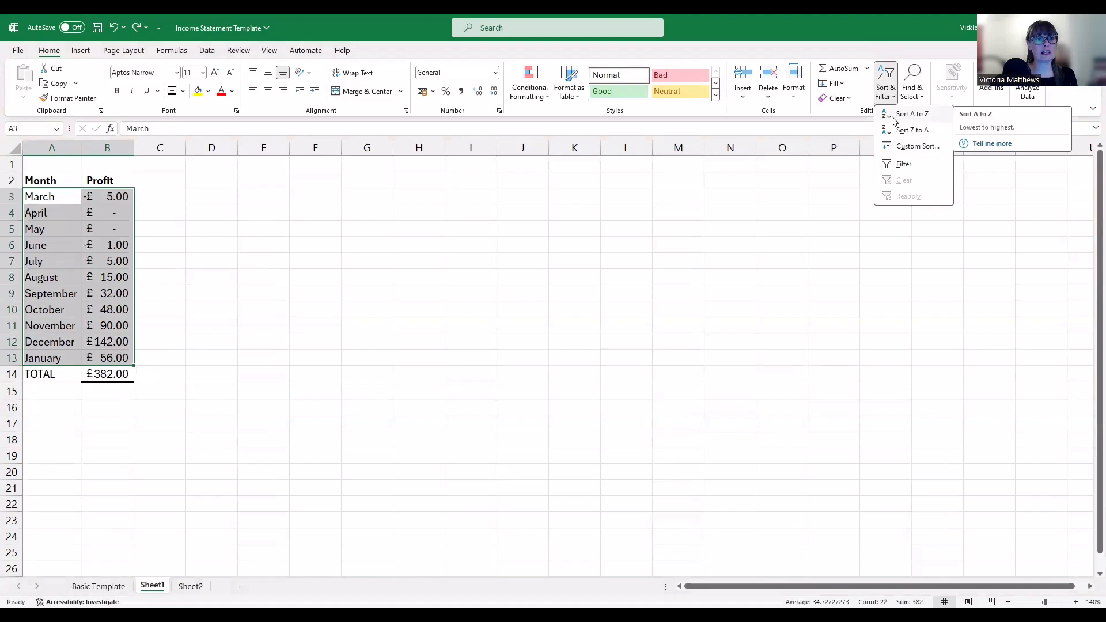
left_click(913, 114)
left_click(575, 293)
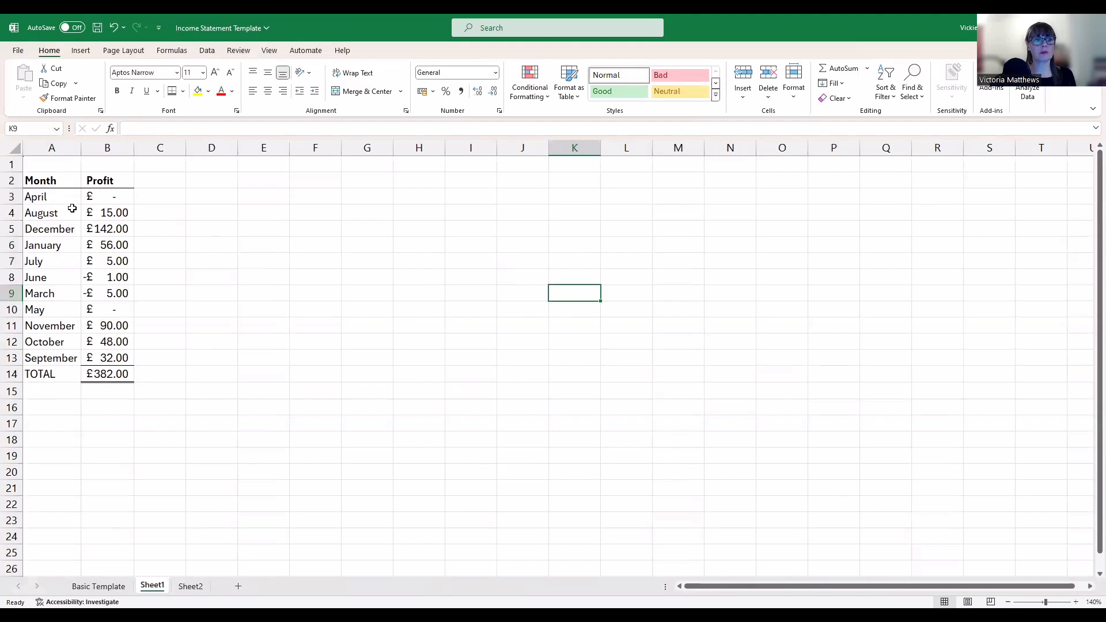
left_click_drag(64, 199, 92, 325)
left_click_drag(97, 355, 97, 355)
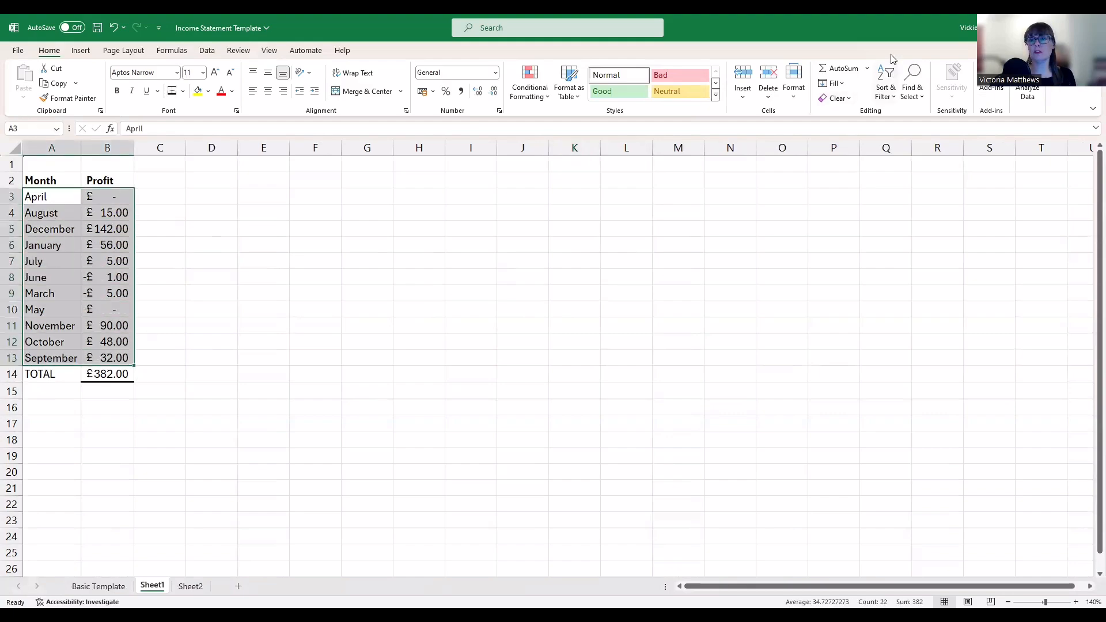
left_click(886, 83)
left_click(893, 135)
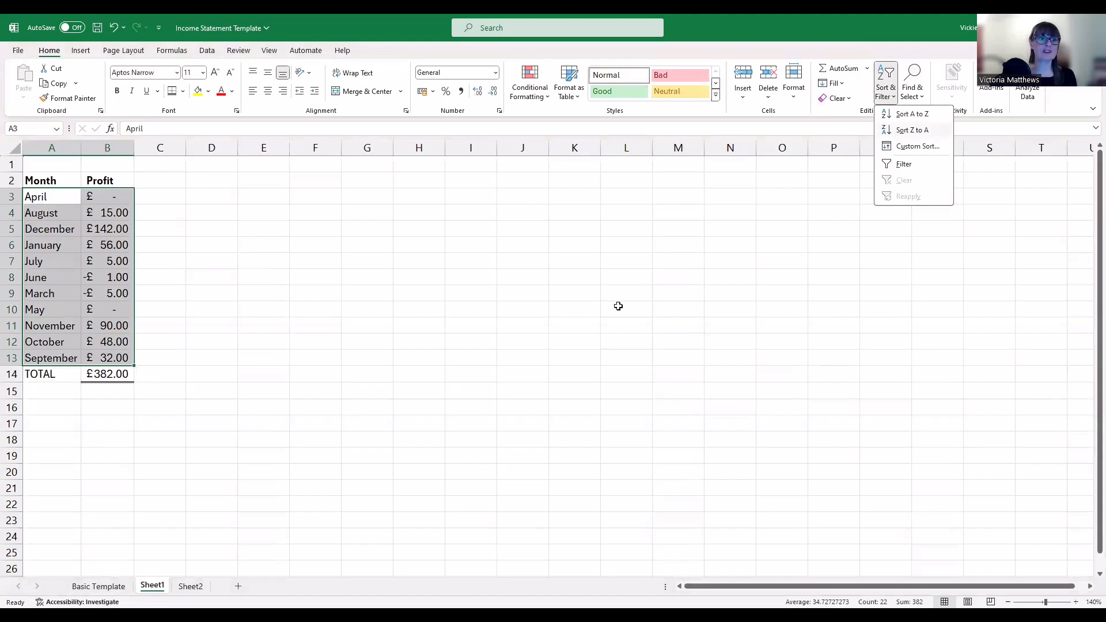
left_click(618, 306)
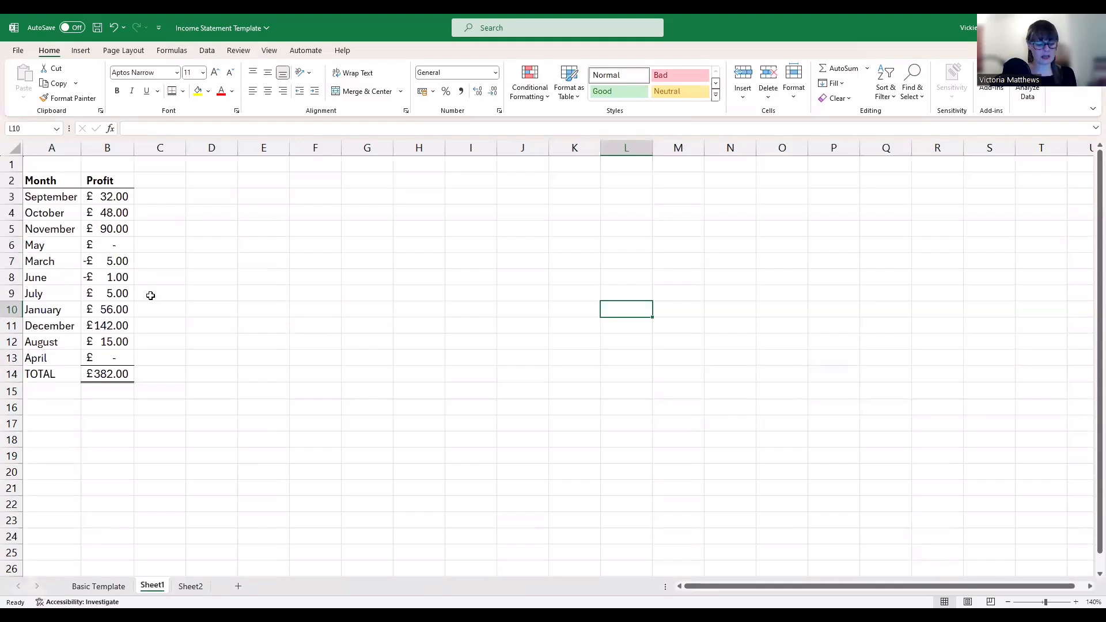
key("ctrl+z")
key("ctrl+z")
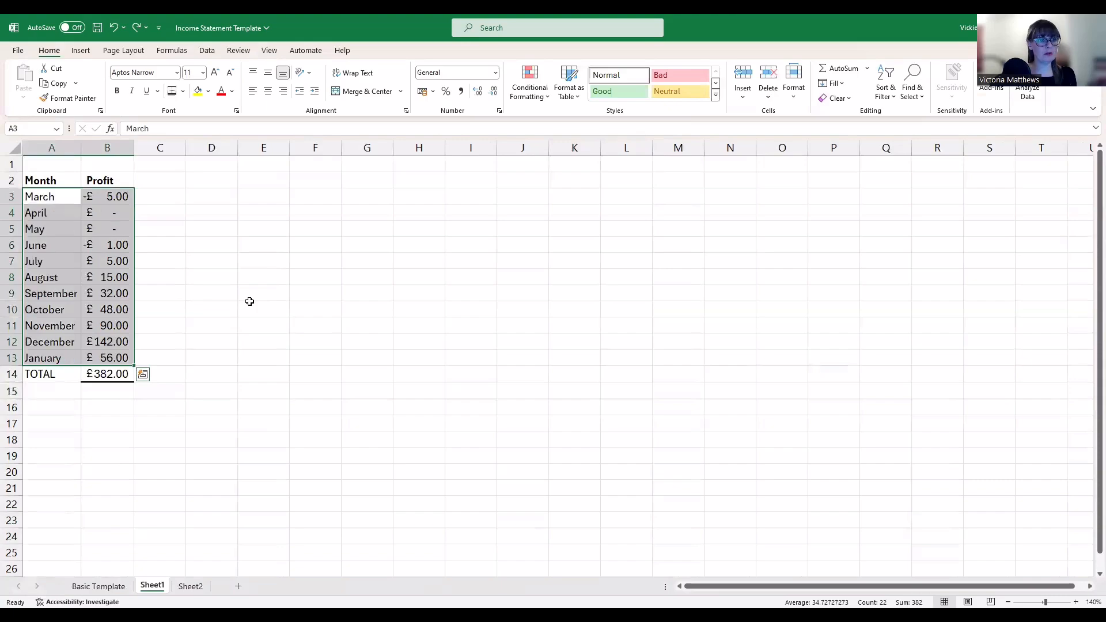
left_click(249, 304)
left_click_drag(54, 198, 52, 360)
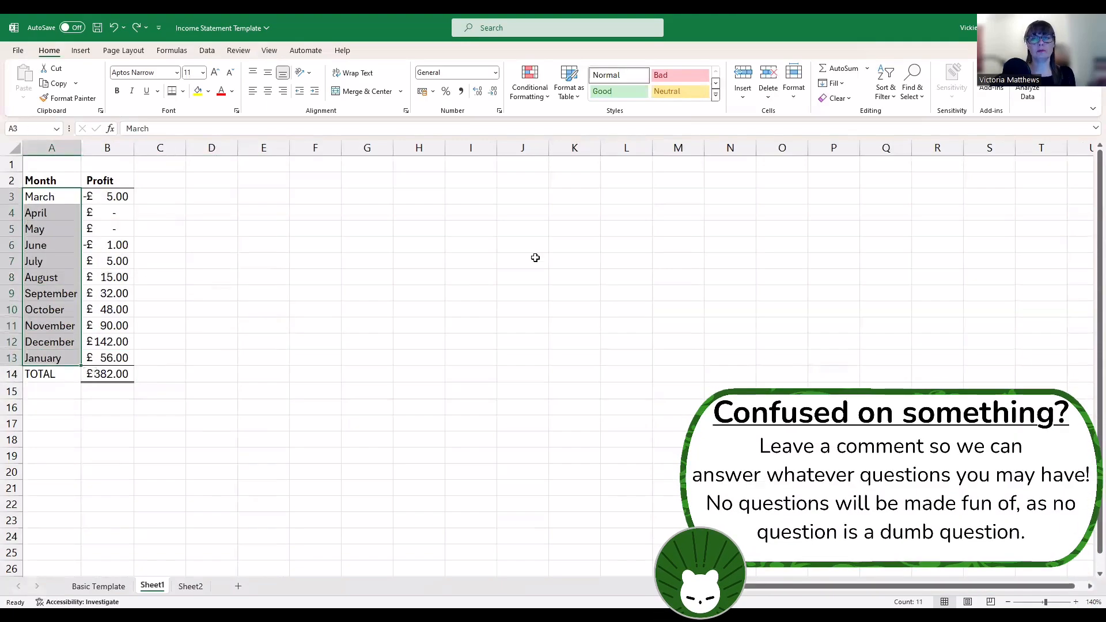
left_click(889, 81)
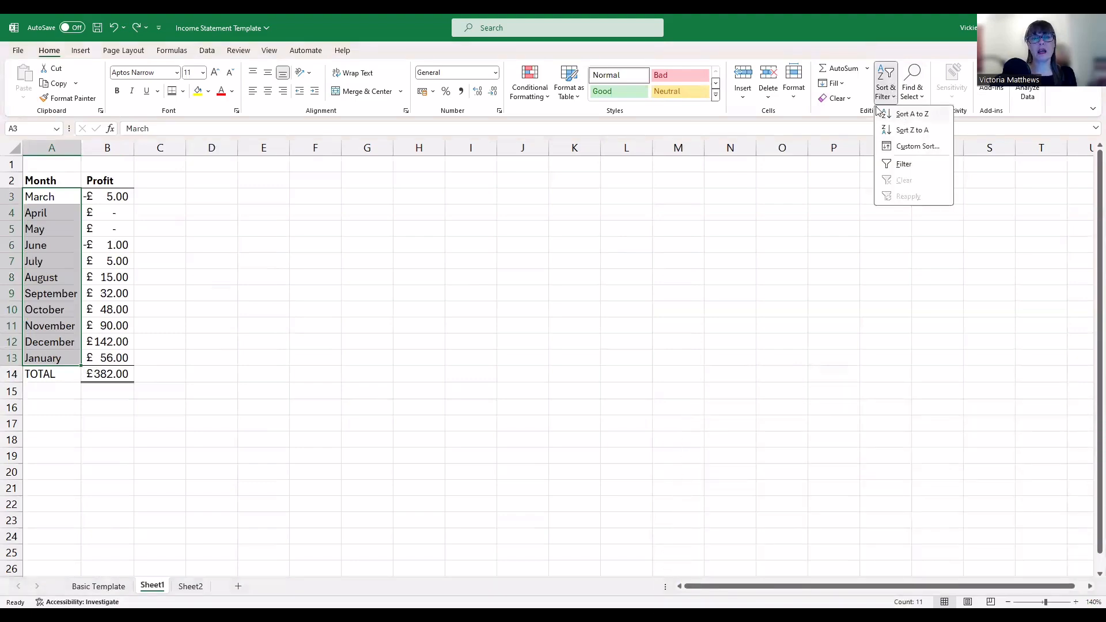
left_click(878, 111)
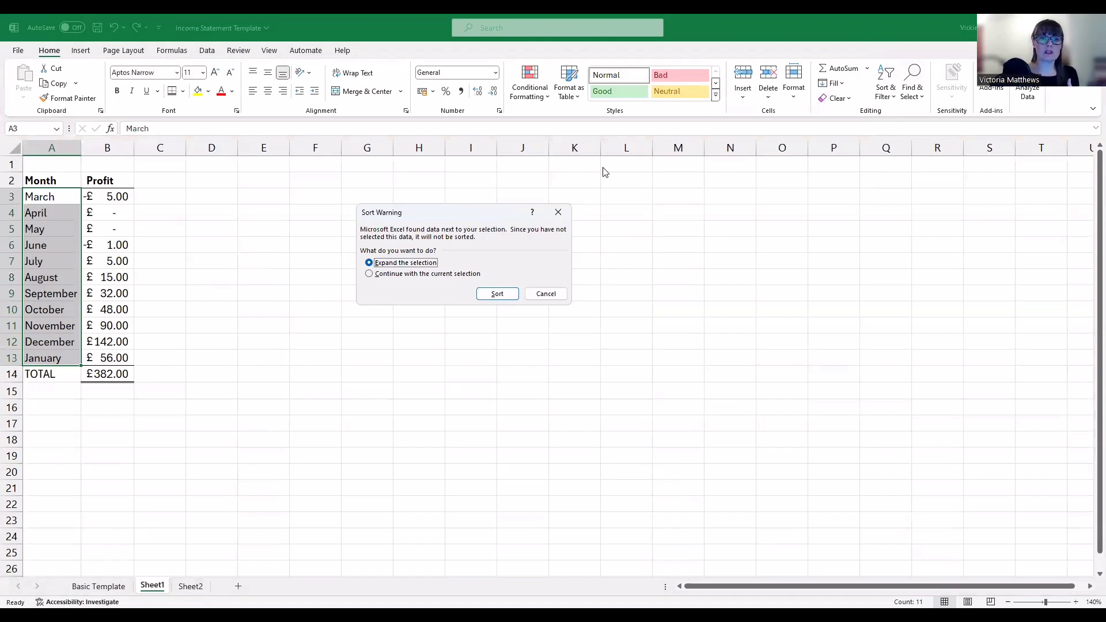
left_click(415, 275)
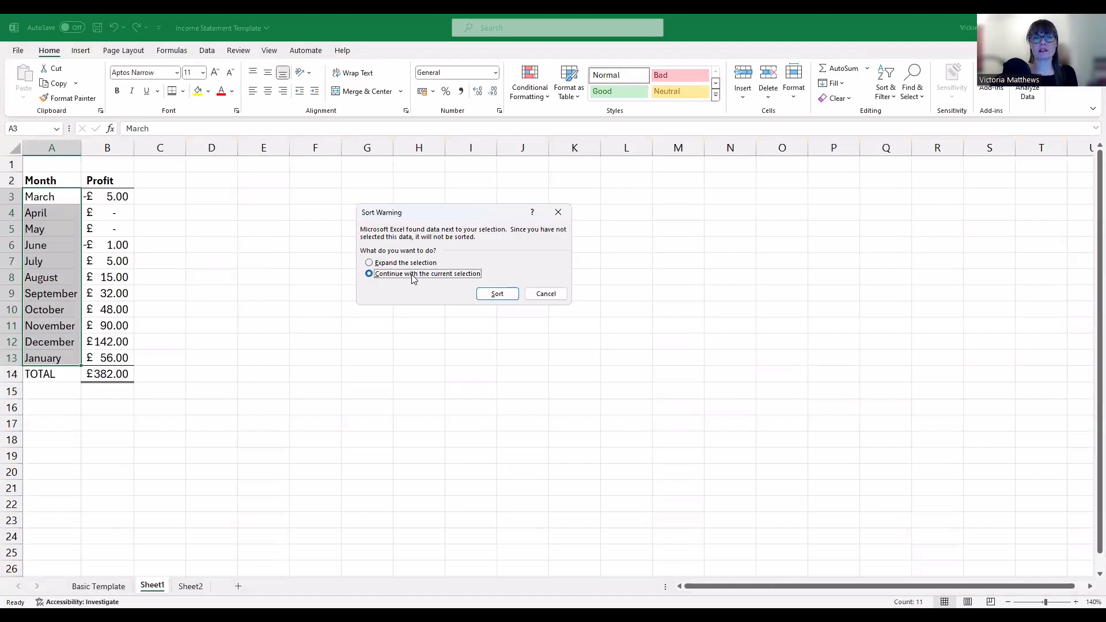
left_click(477, 295)
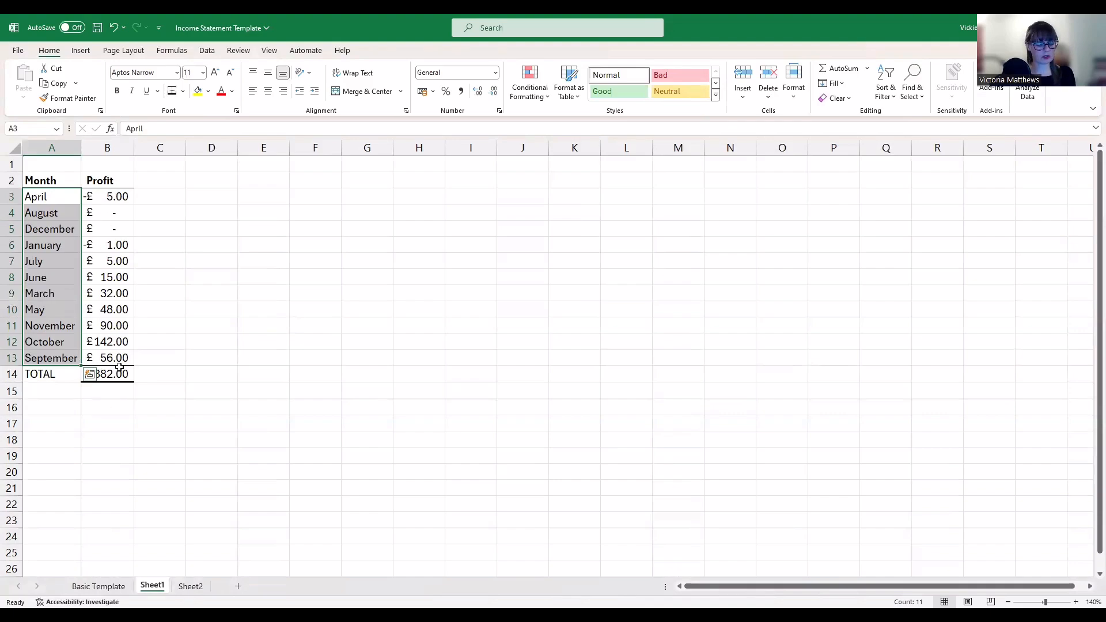
key("ctrl+z")
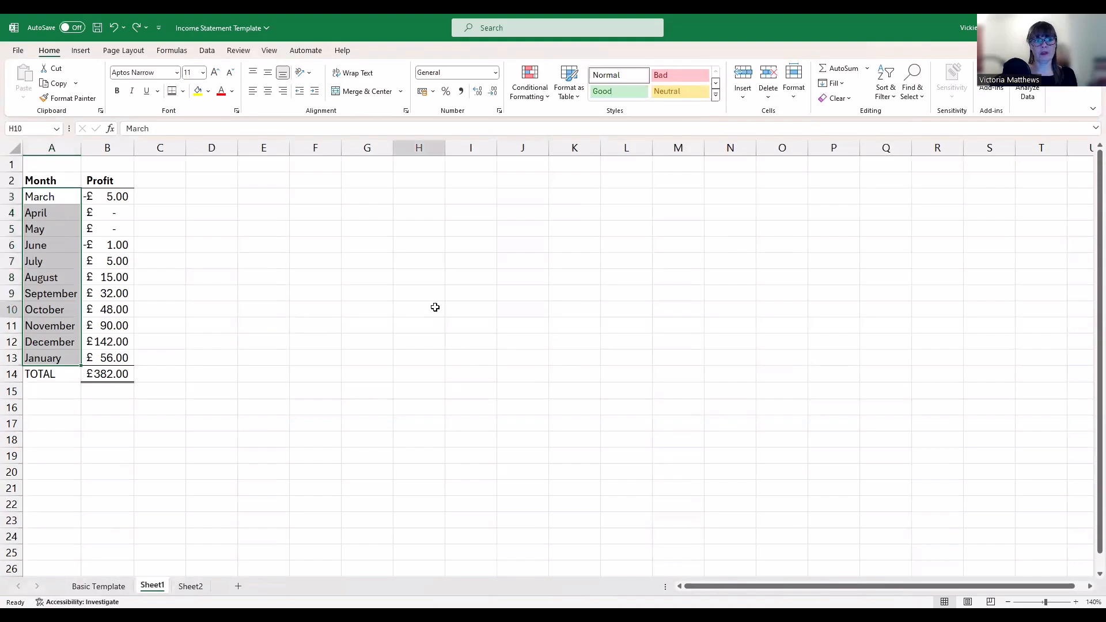
Custom-sort rows A3:B13 by Profit, smallest to largest, putting March (-£5.00) first
left_click(435, 307)
left_click_drag(43, 196, 120, 353)
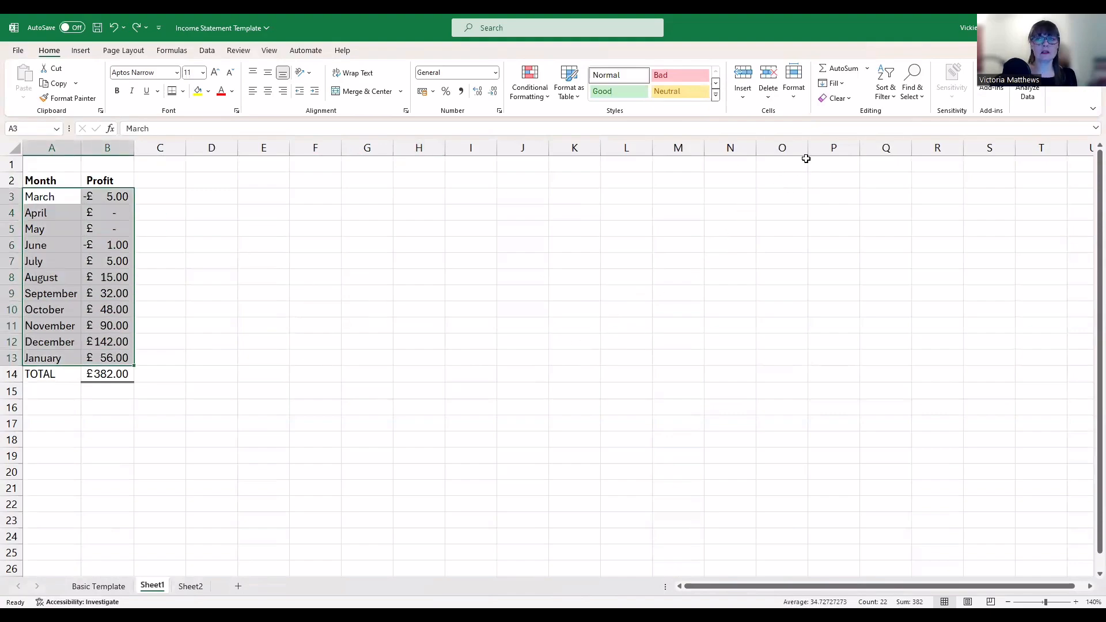
left_click(892, 97)
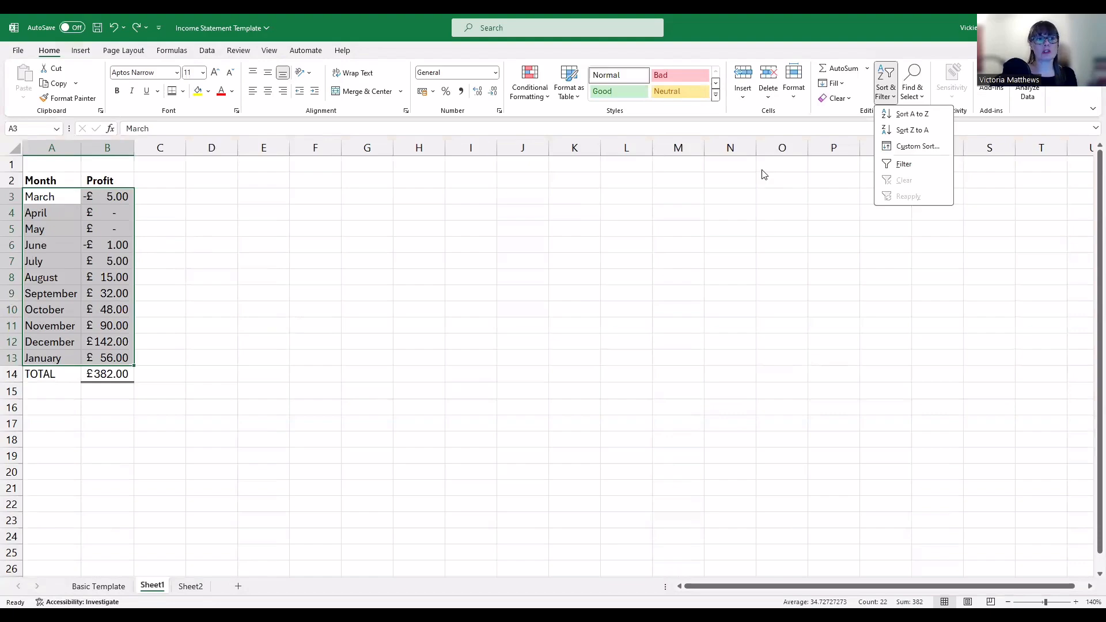
left_click(937, 151)
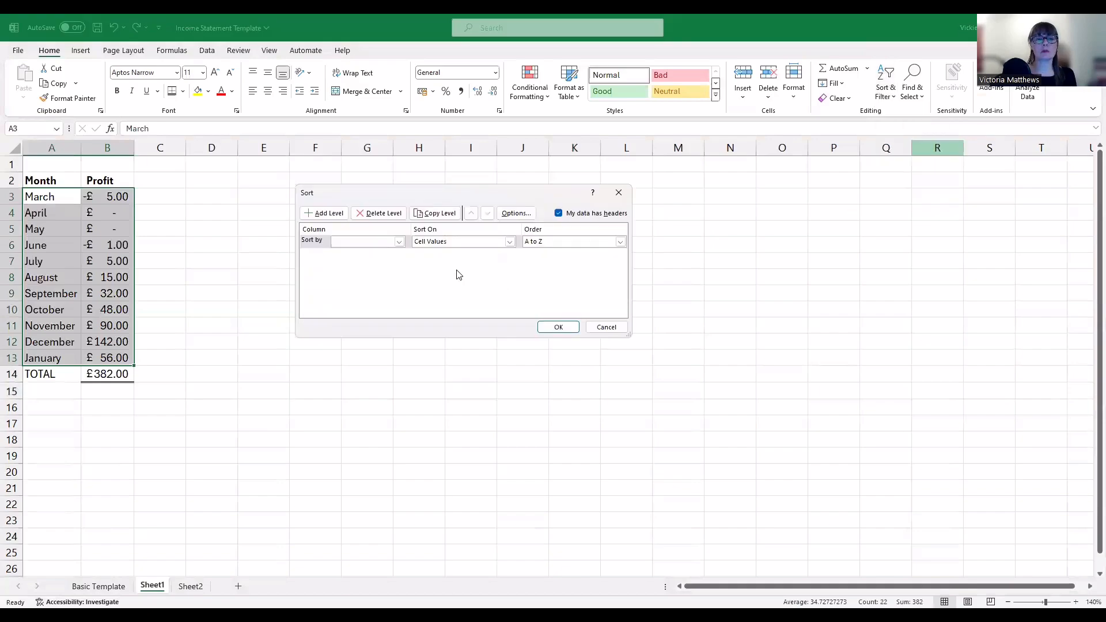
left_click(400, 243)
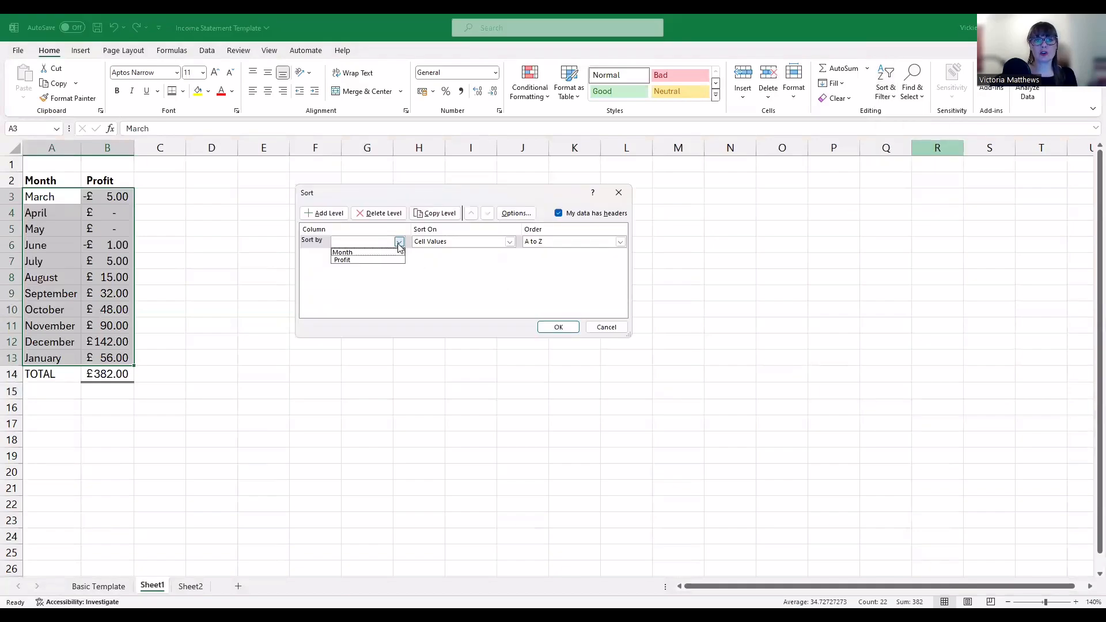
left_click(384, 261)
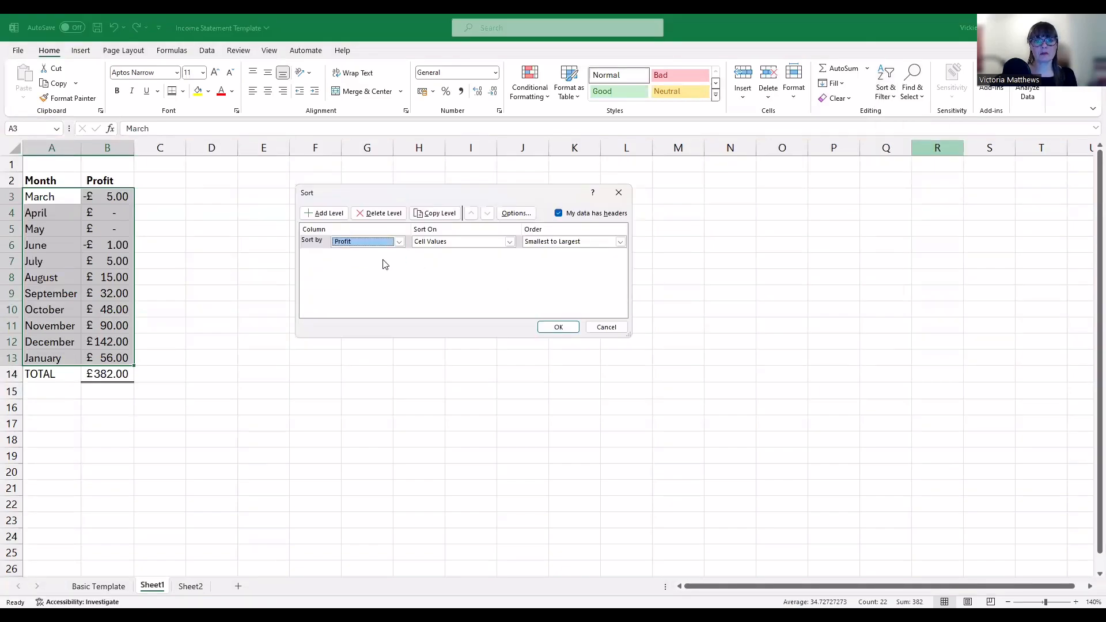
left_click(557, 328)
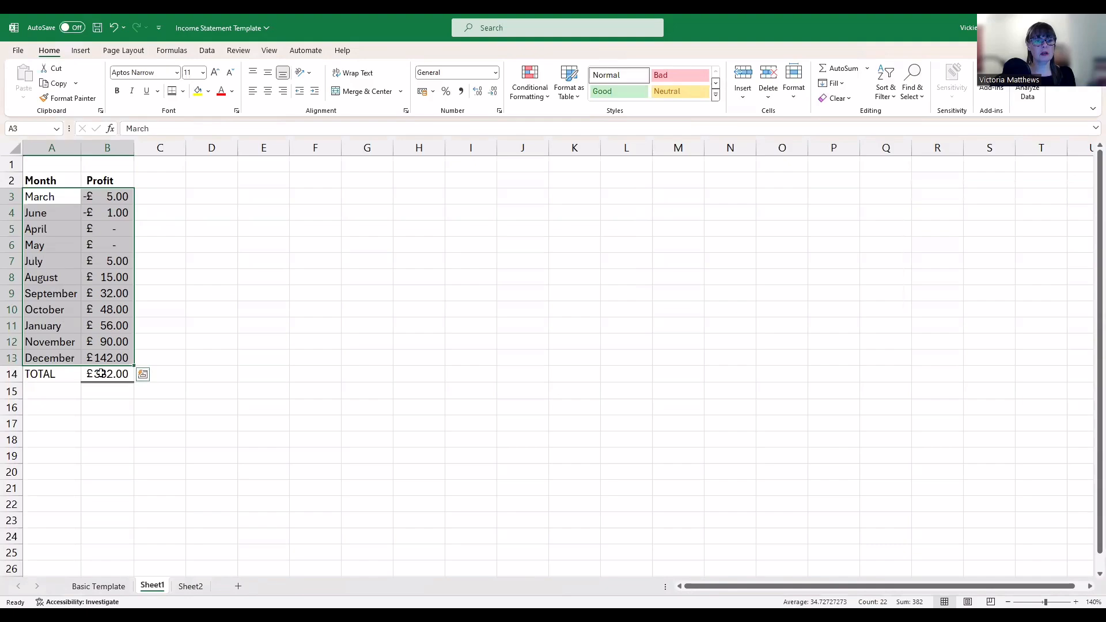
Re-sort A3:B13 by Profit largest to smallest, with December (£142.00) first
left_click(774, 73)
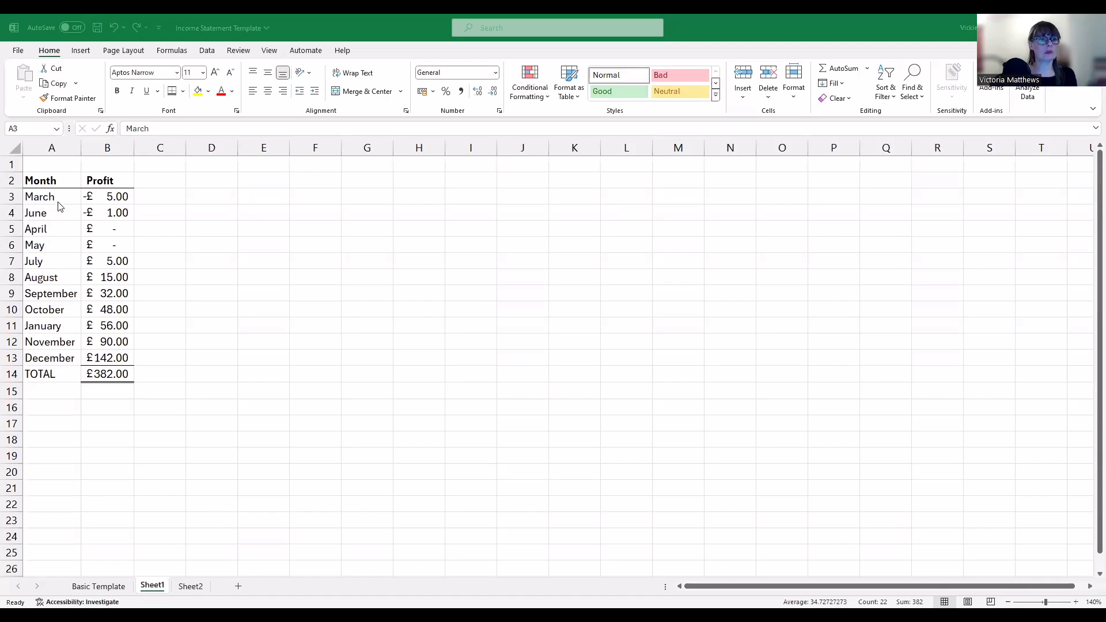
left_click(117, 203)
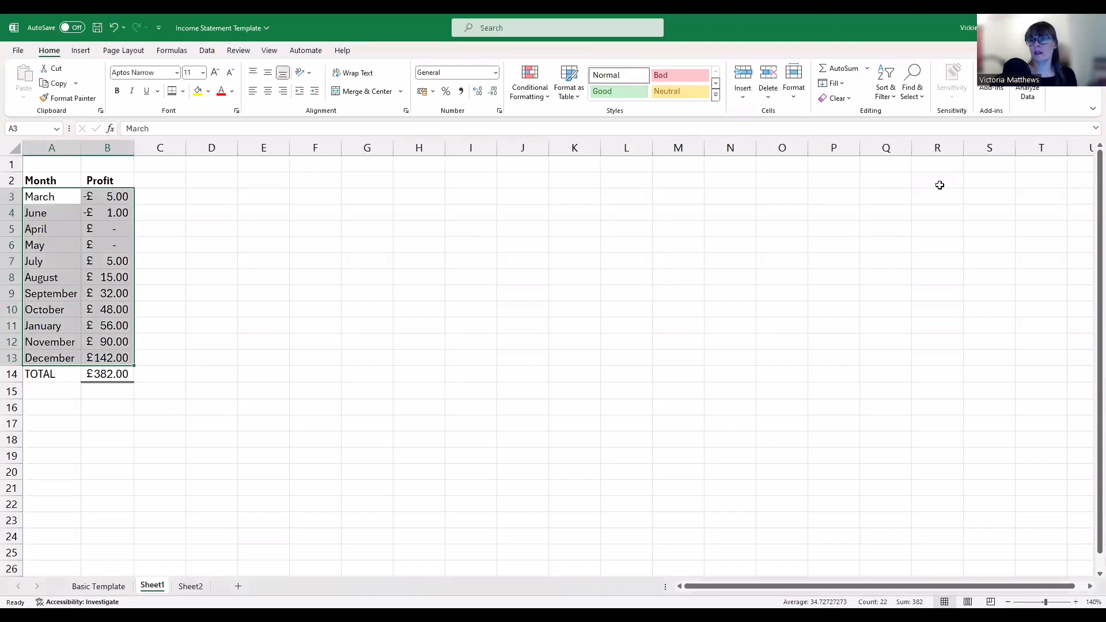
left_click(893, 97)
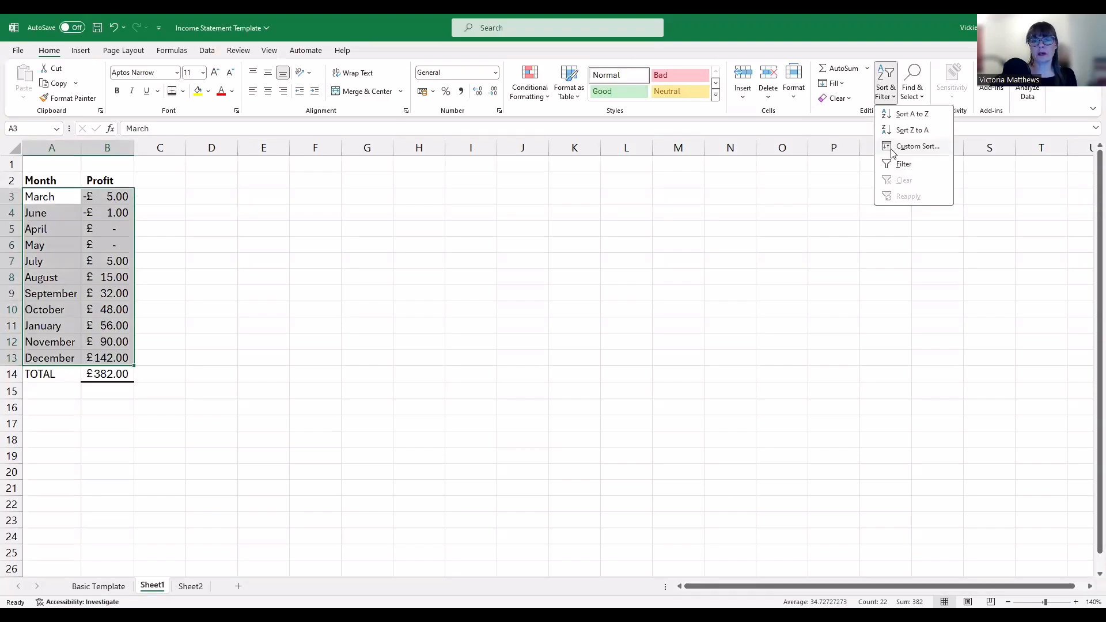
left_click(893, 149)
left_click(621, 241)
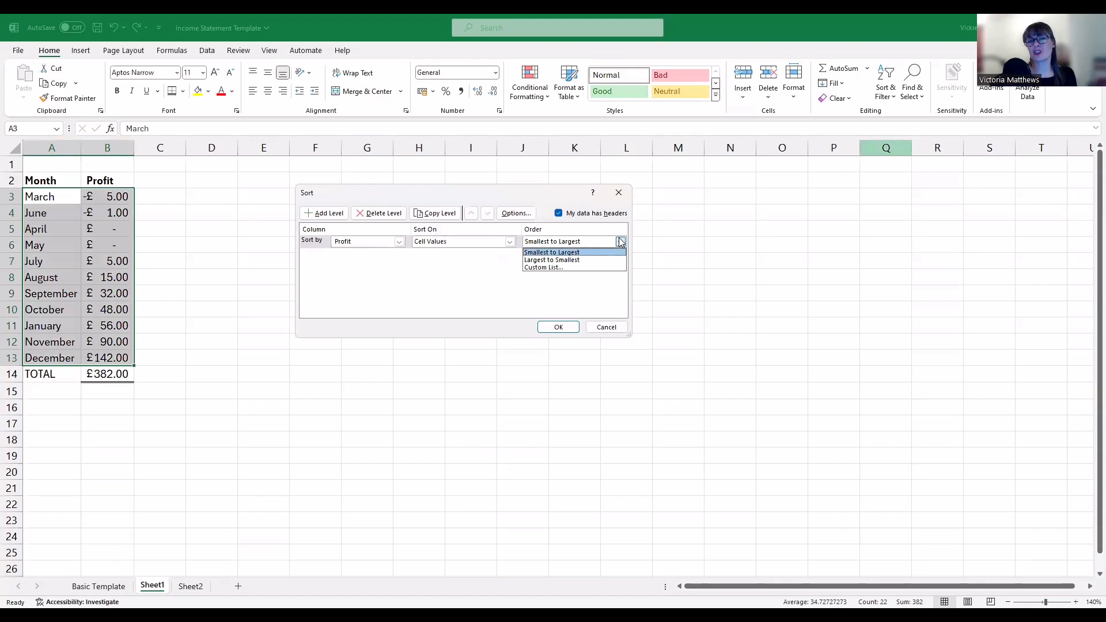
left_click(602, 260)
left_click(556, 330)
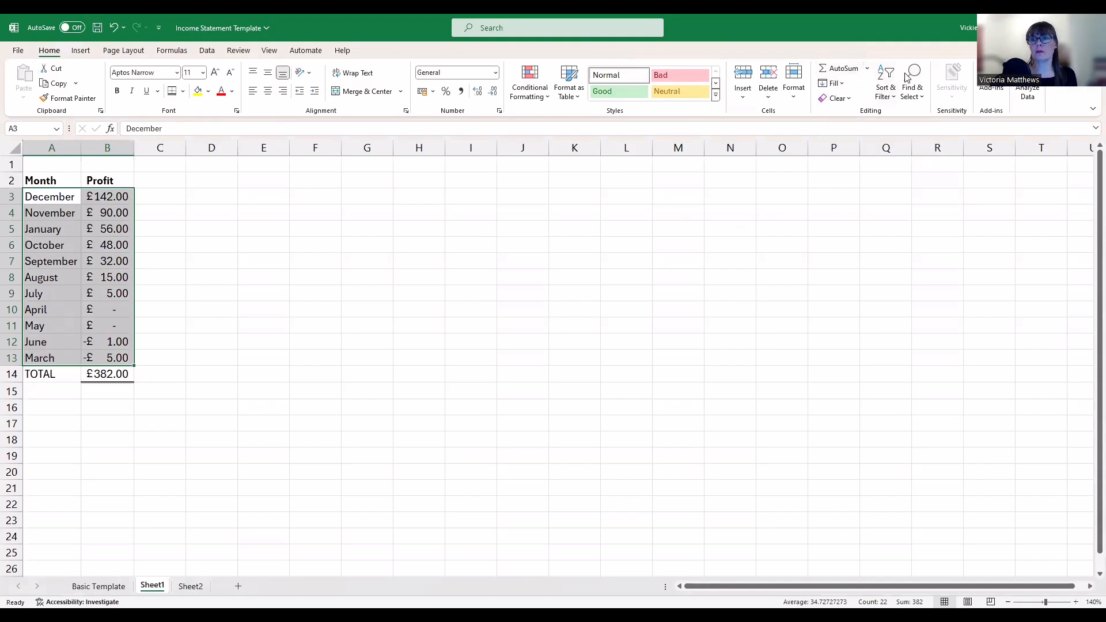
Sort by Profit smallest to largest, then by Month, placing April before May
left_click(886, 91)
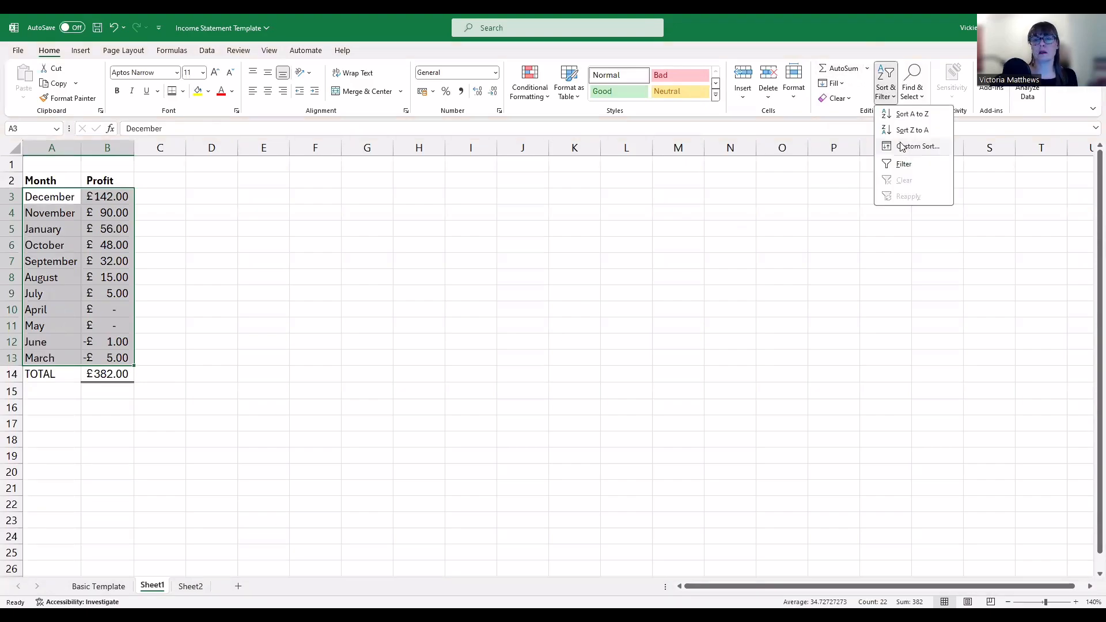
left_click(901, 144)
left_click(621, 242)
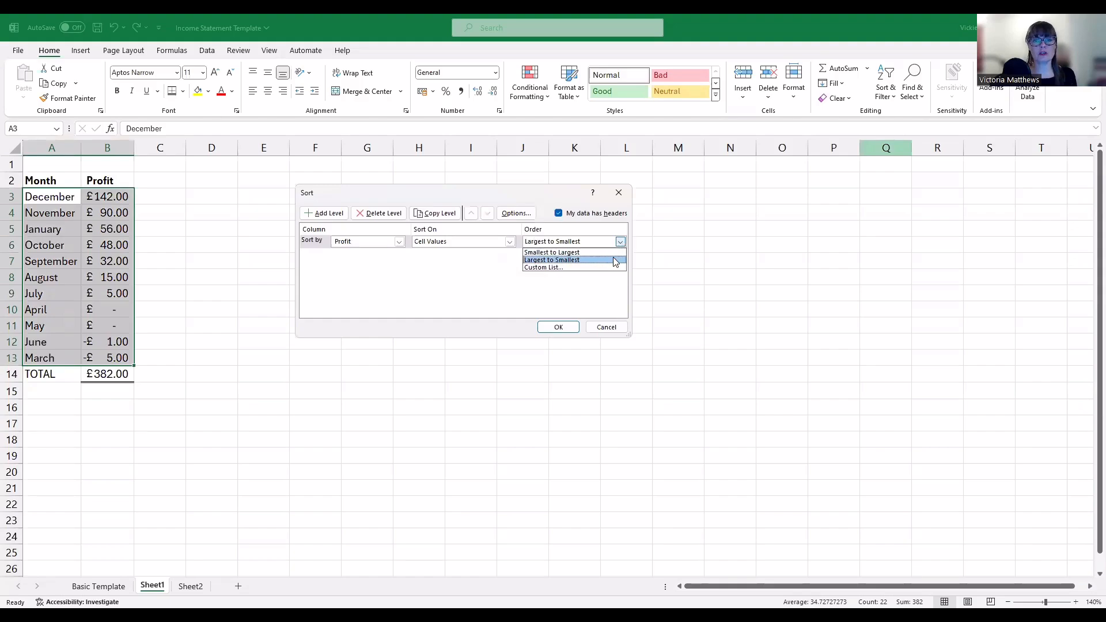
left_click(616, 261)
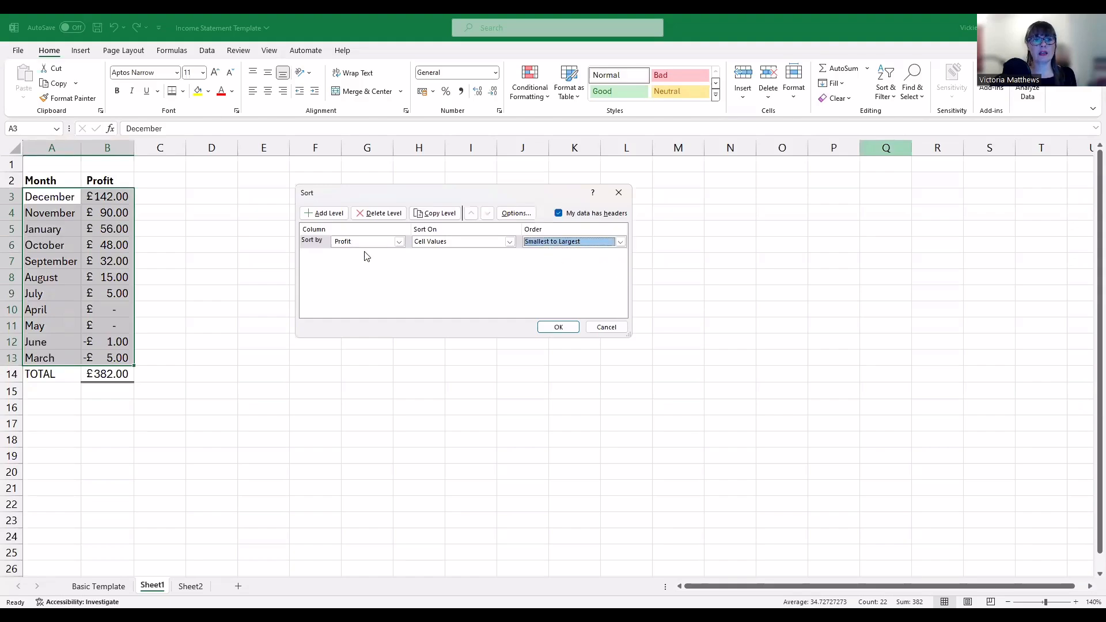
left_click(333, 214)
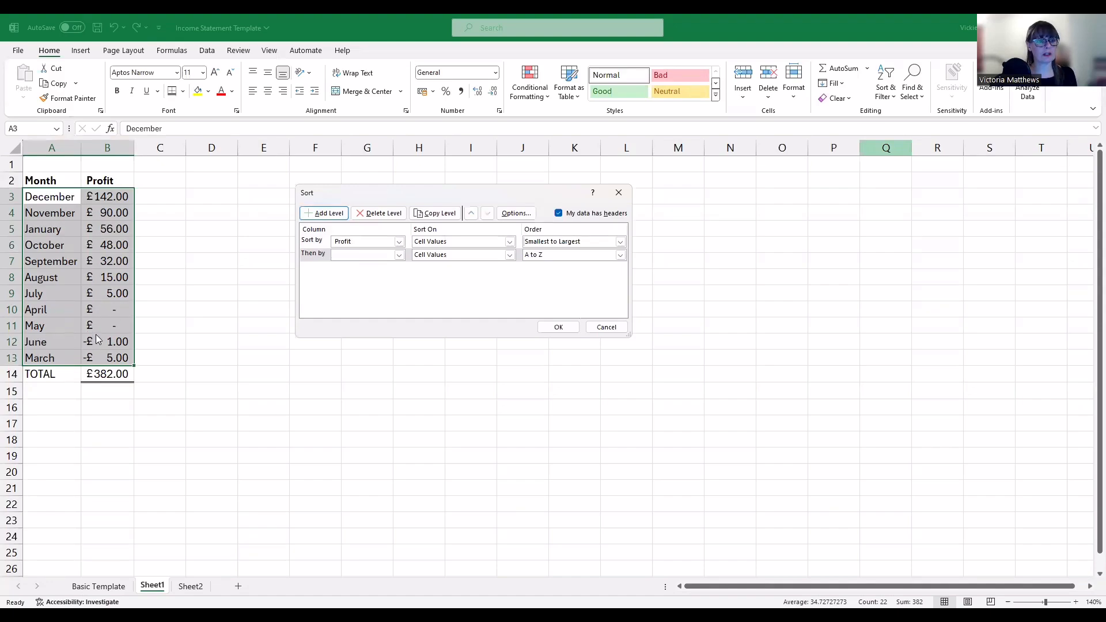
left_click(399, 255)
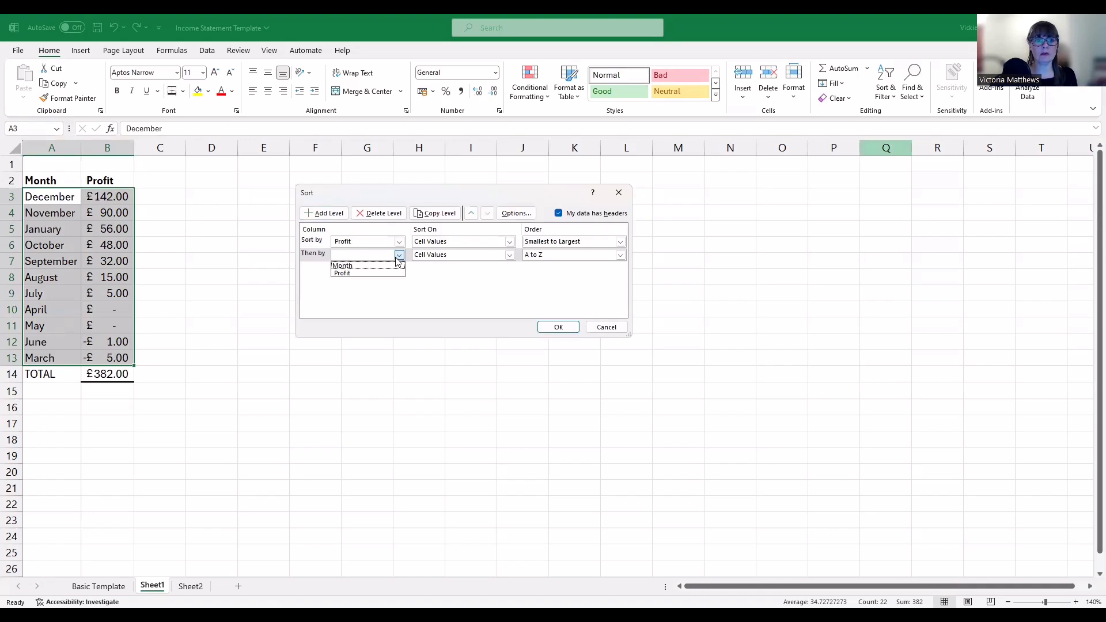
left_click(369, 263)
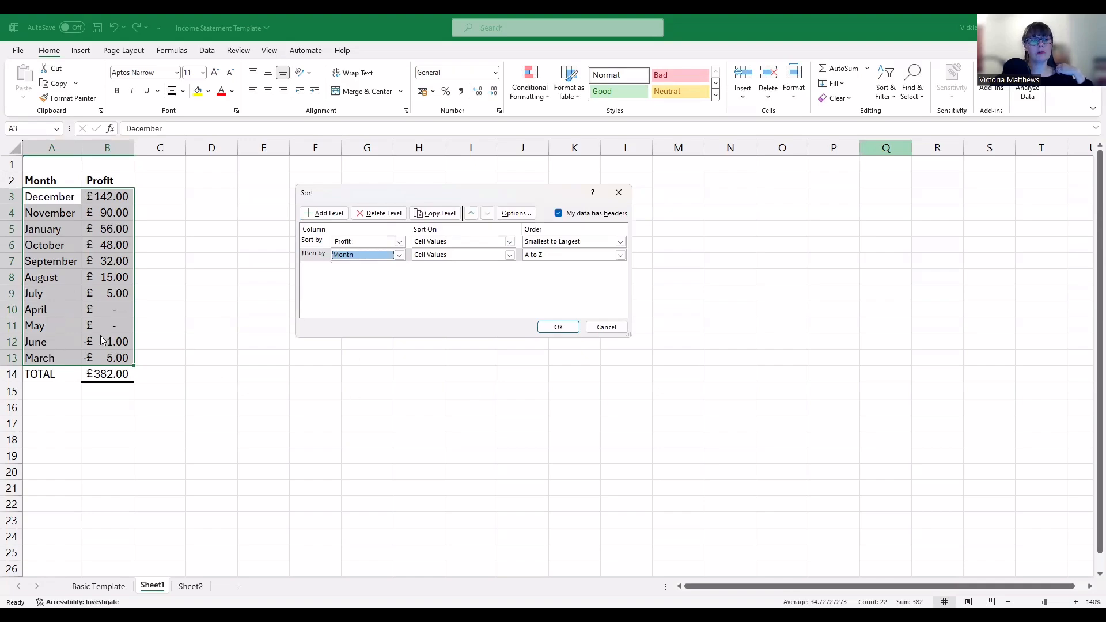
left_click(546, 328)
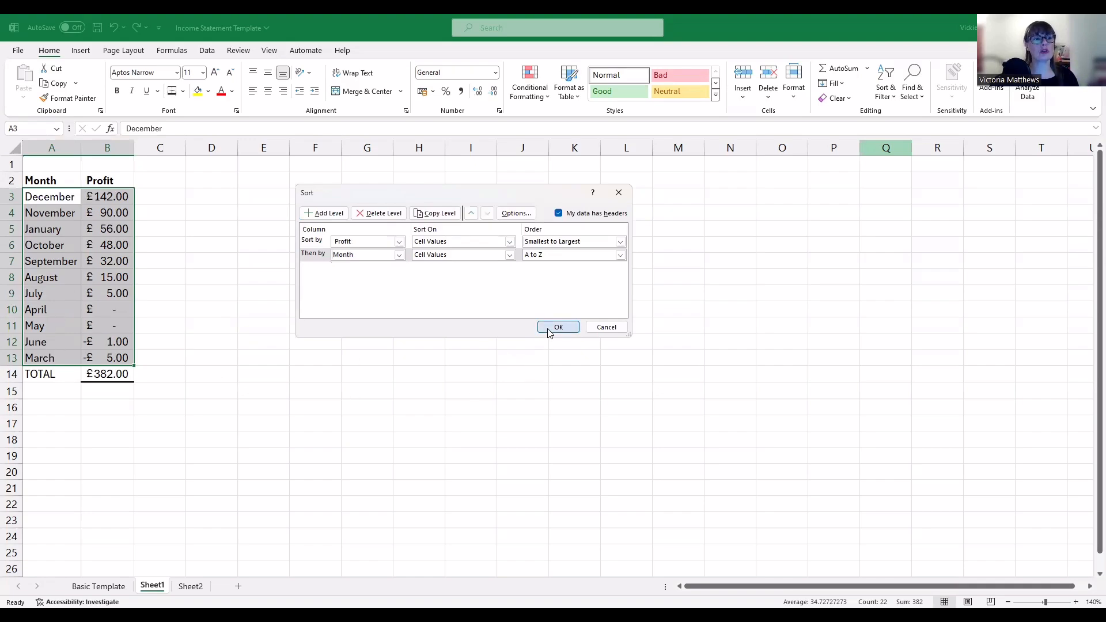
left_click(181, 277)
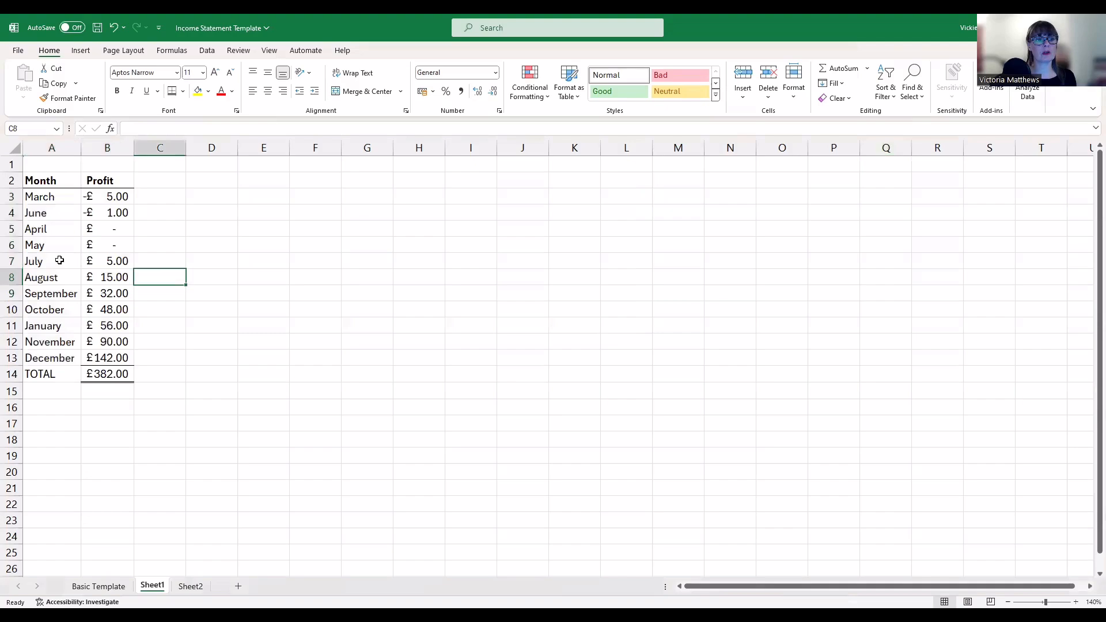
left_click(45, 229)
Insert a 3-D Clustered Column chart from the months and profits, March to December
left_click(33, 245)
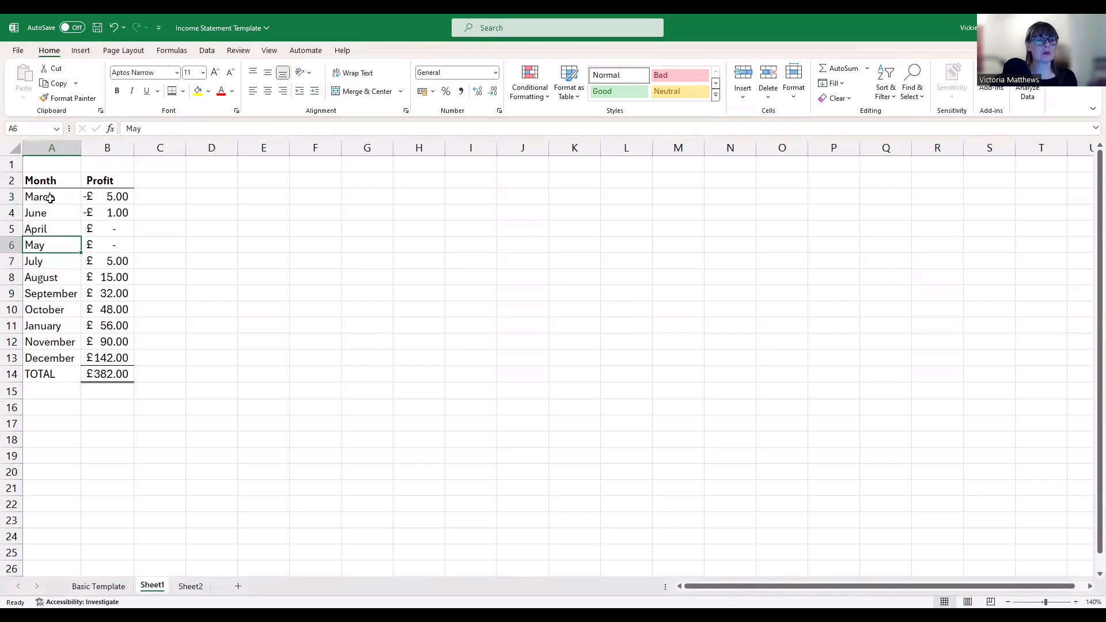
left_click_drag(50, 199, 107, 359)
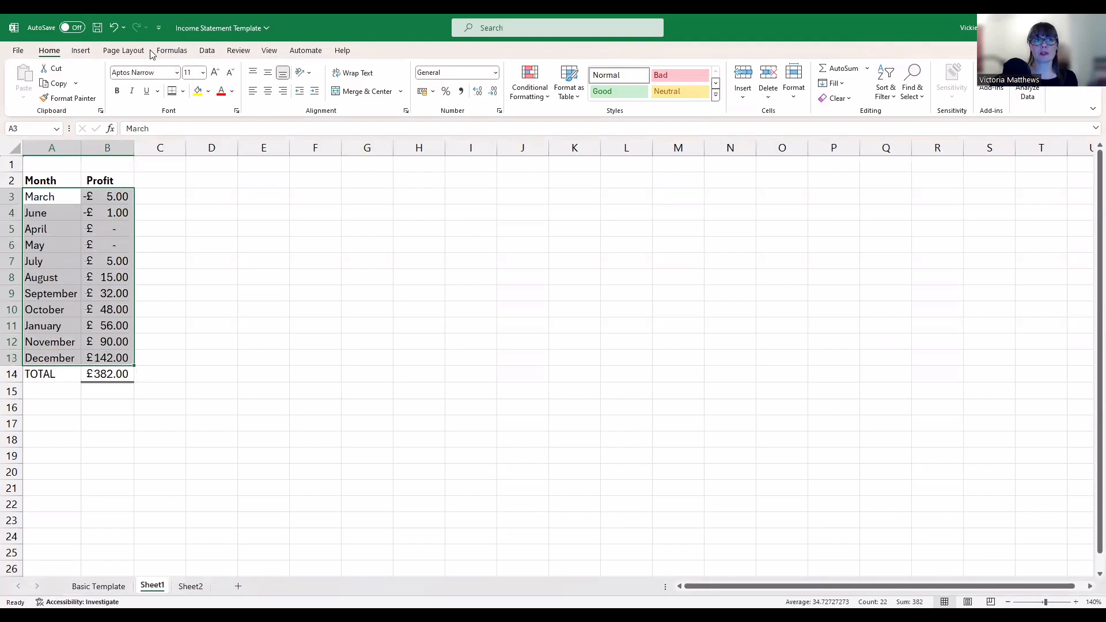
left_click(83, 54)
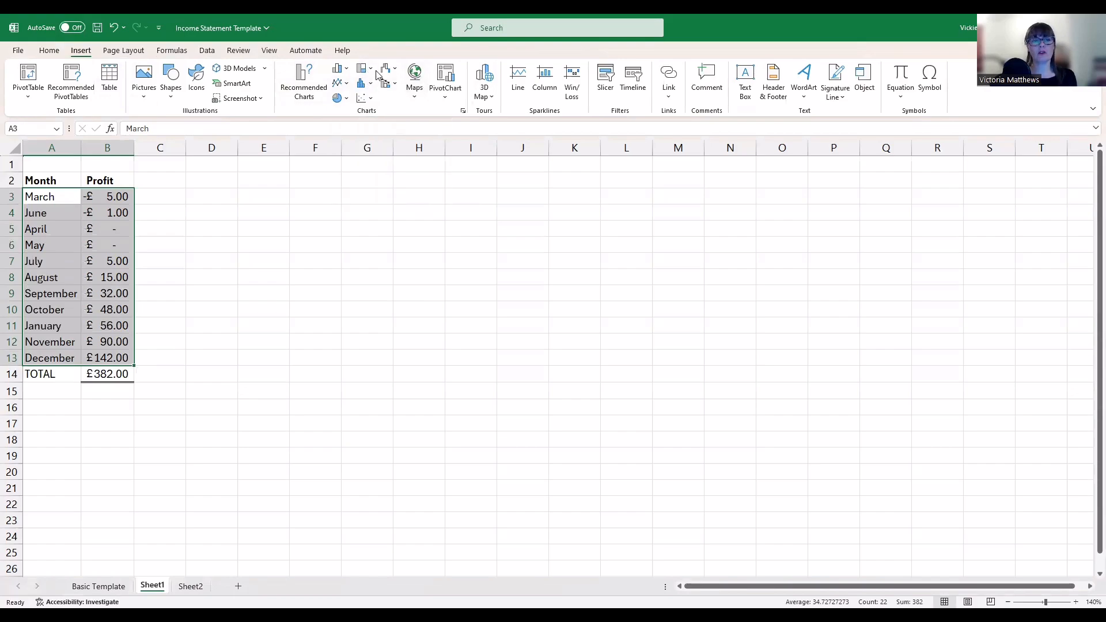
left_click(340, 73)
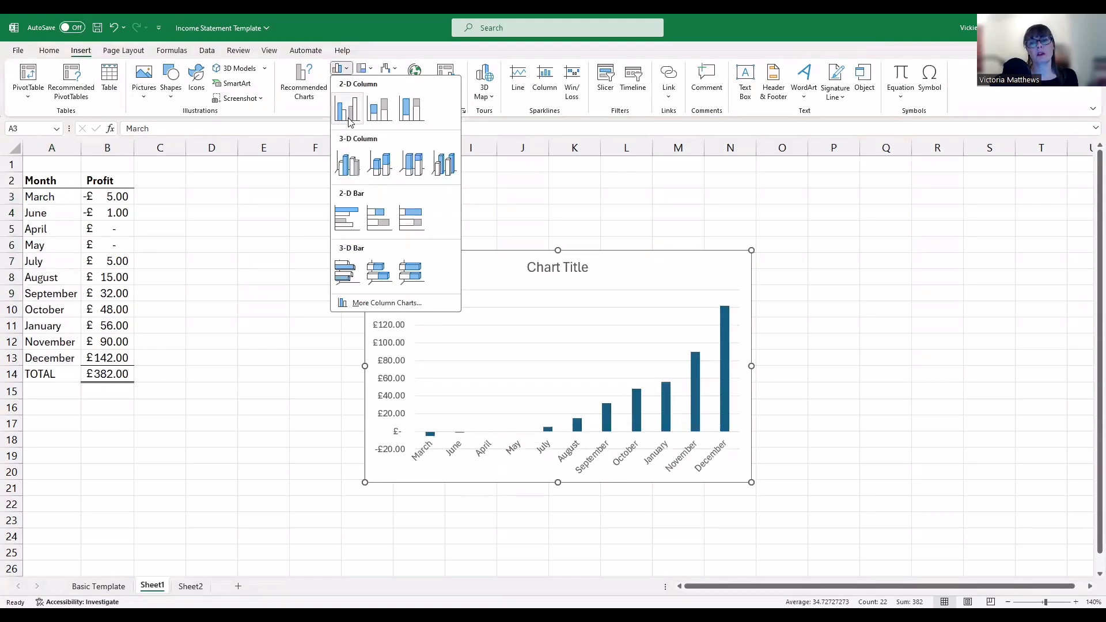
left_click(349, 177)
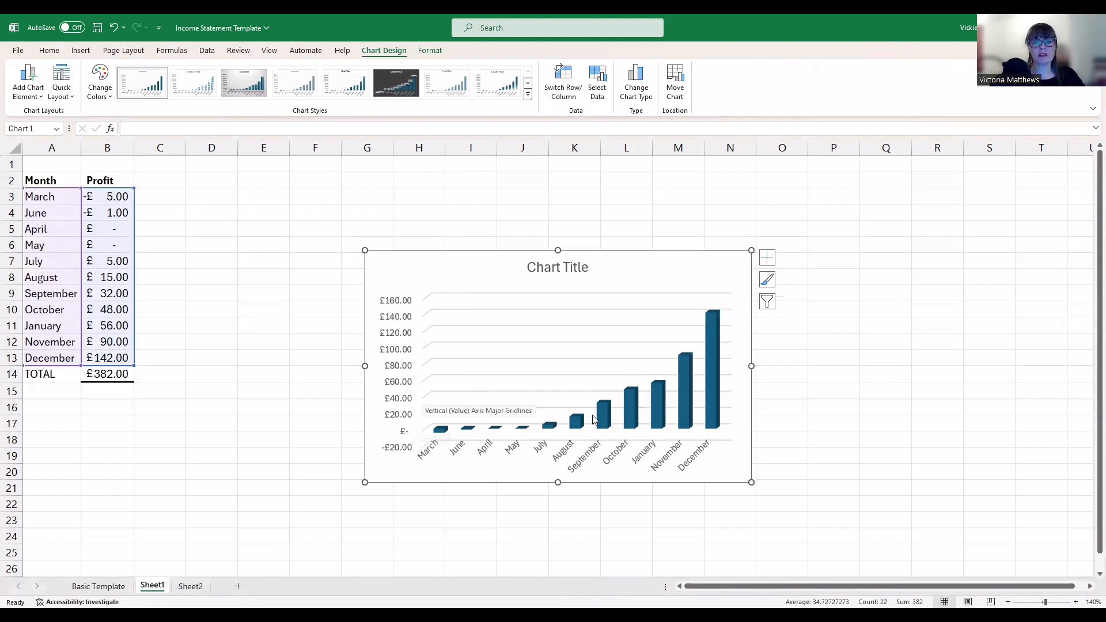
Replace the placeholder chart title with 'Profts and Losses for the Year'
left_click(551, 270)
double_click(551, 271)
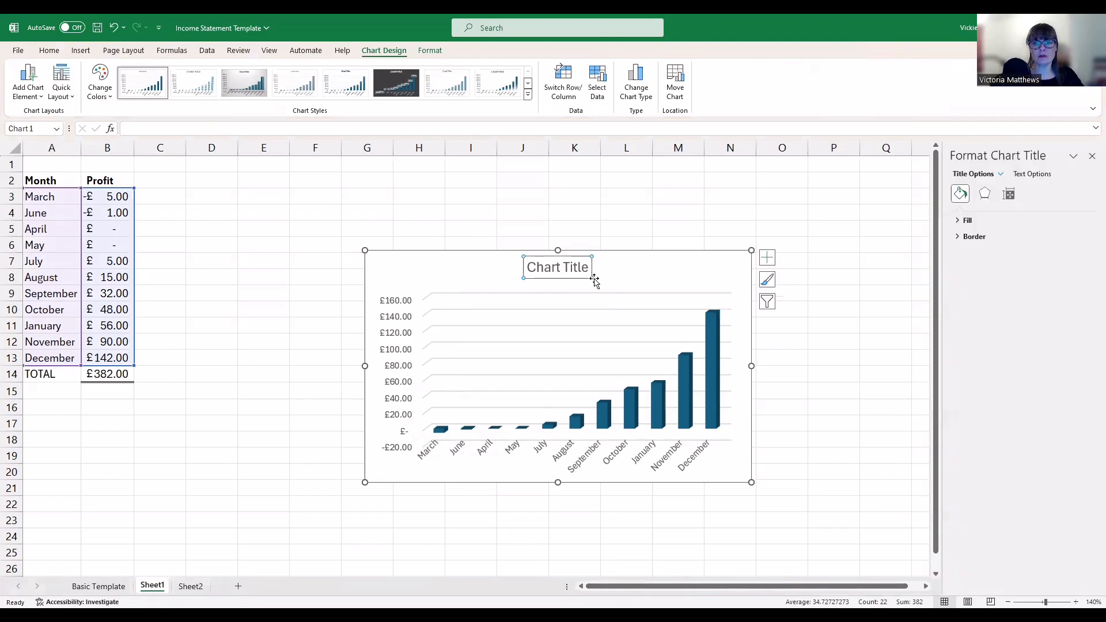
left_click_drag(589, 271, 567, 269)
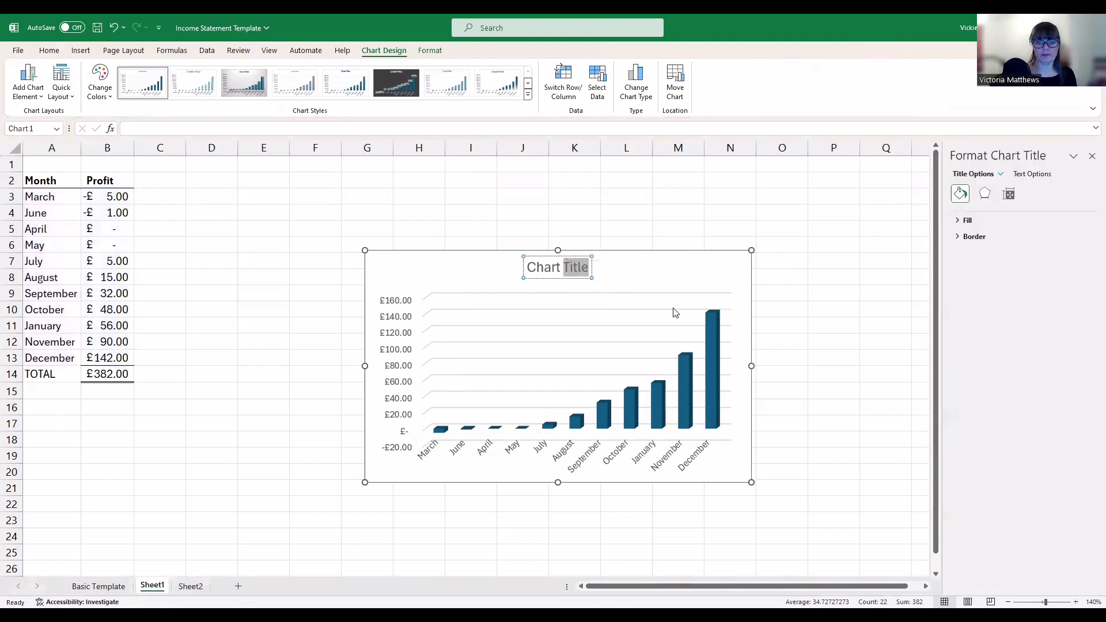
key("BackSpace")
key("BackSpace")
key("BackSpace")
key("BackSpace")
key("BackSpace")
key("BackSpace")
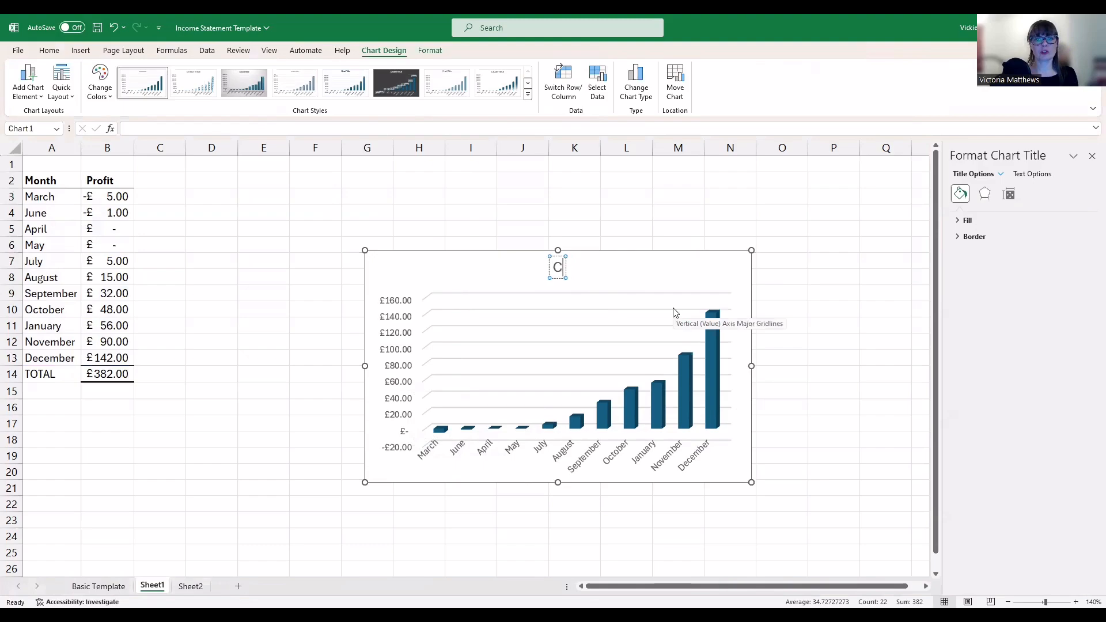
type("P")
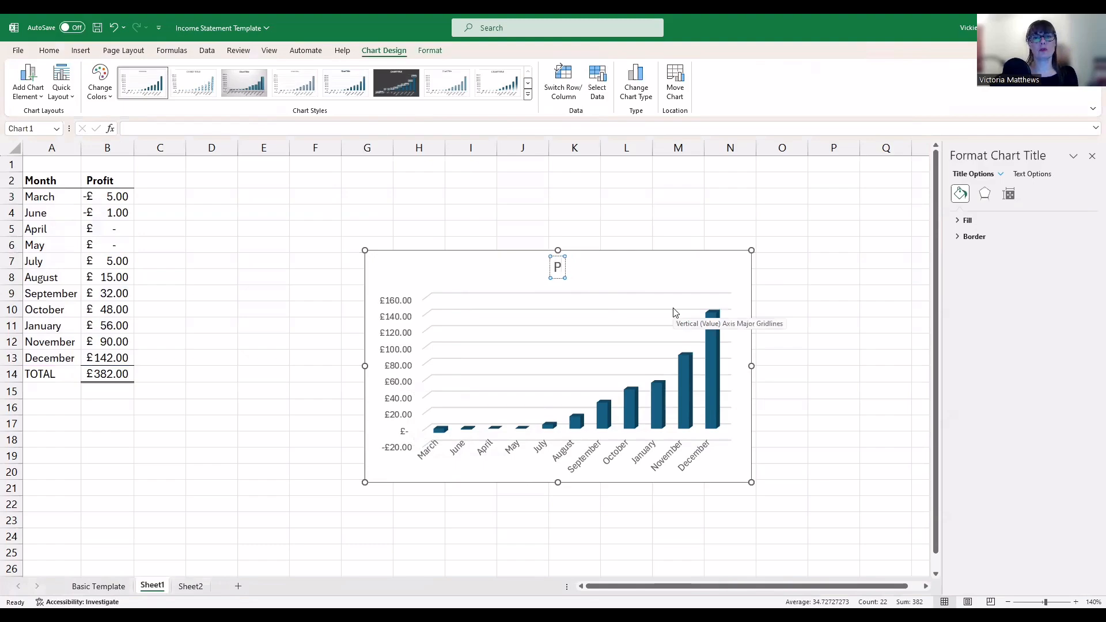
type("rofts")
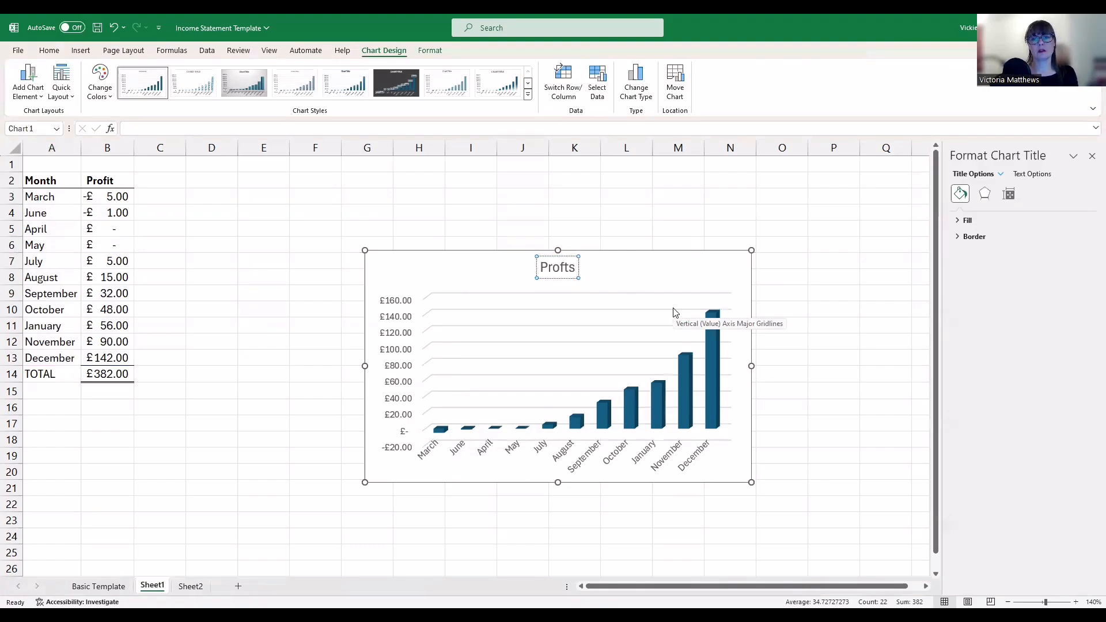
type(" and Losses")
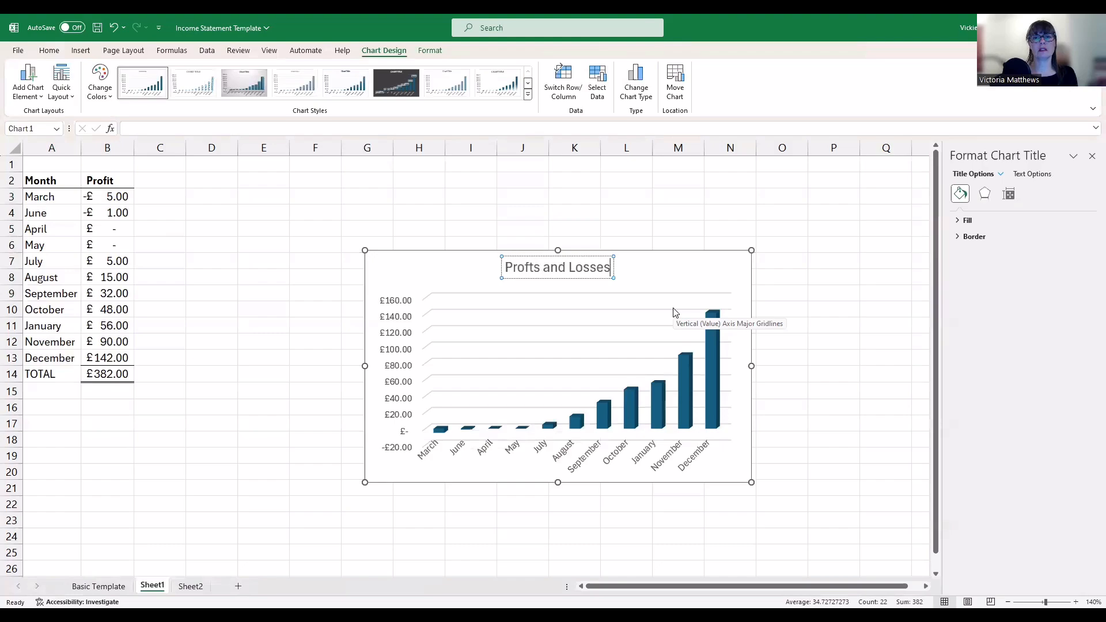
type(" for the Year")
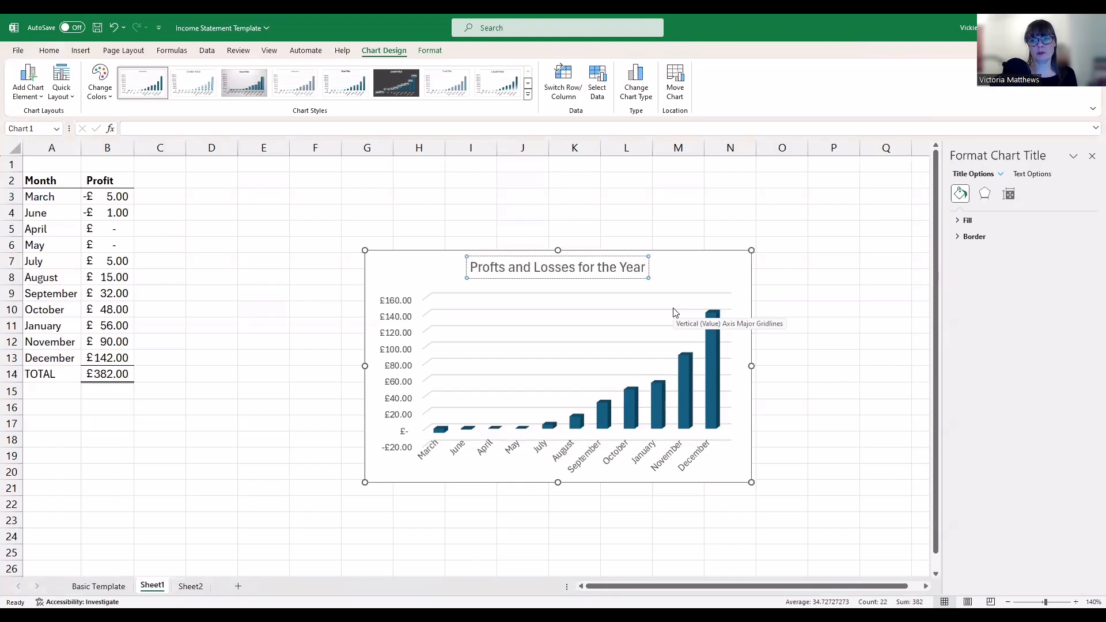
left_click(840, 324)
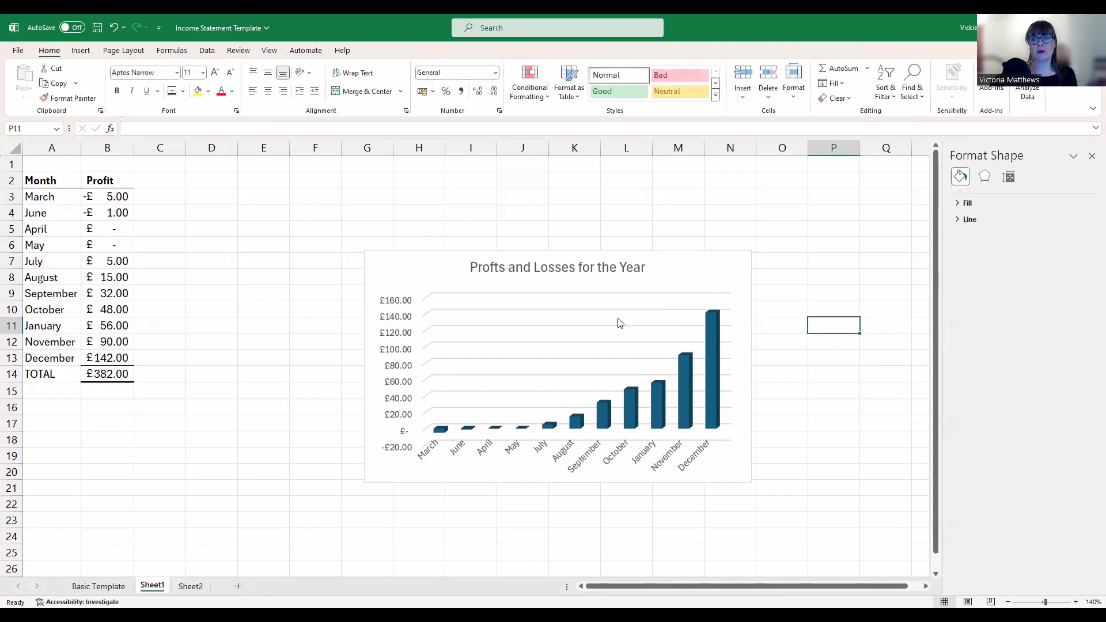
Switch Axis Titles on and then off again in the chart's Chart Elements list
left_click(744, 300)
left_click(767, 258)
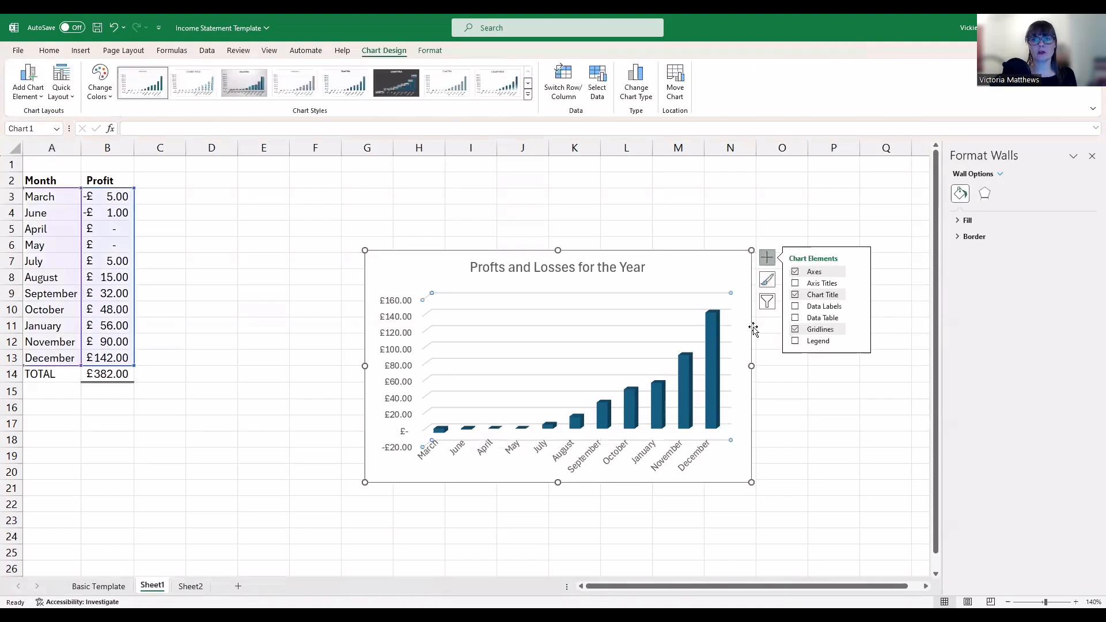
left_click(796, 283)
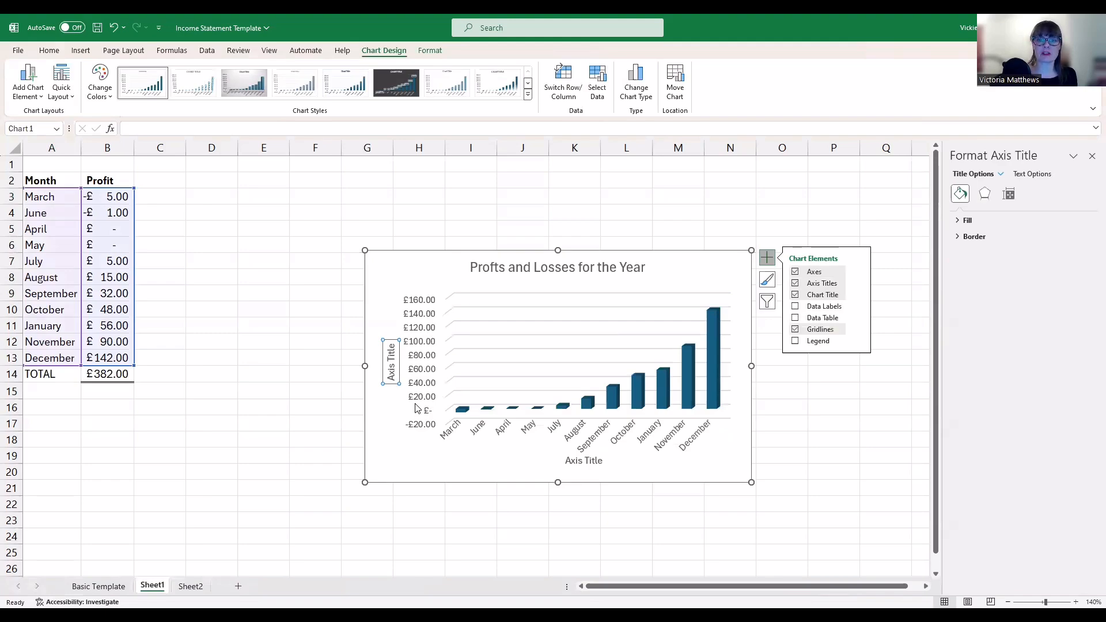
left_click(795, 284)
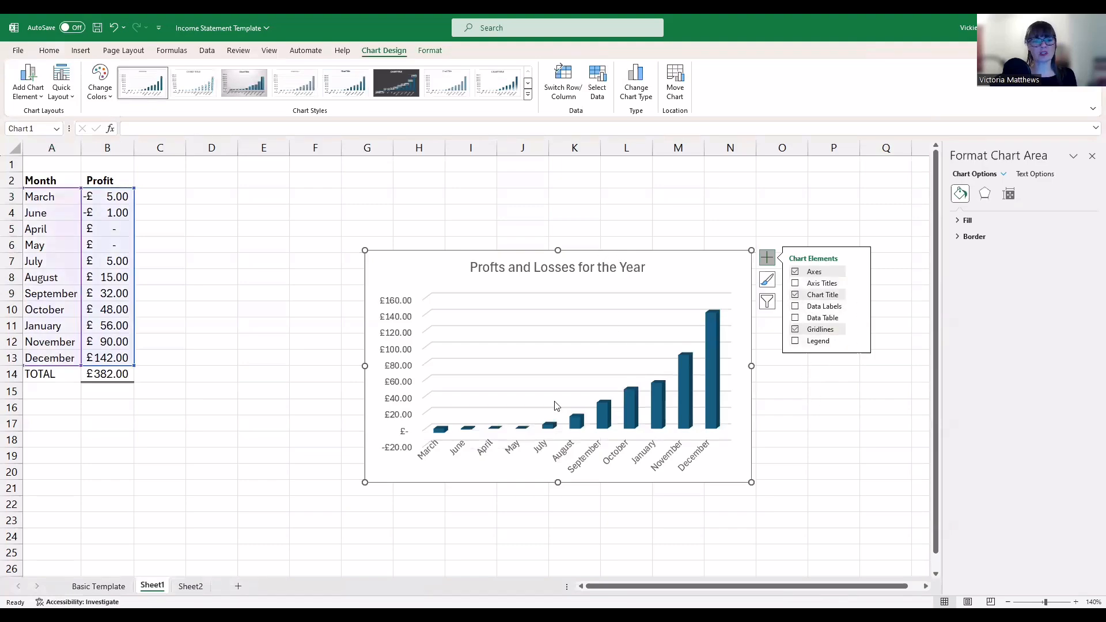
Browse the Chart Styles gallery for a 3-D column style, then close it via cell Q5
left_click(769, 283)
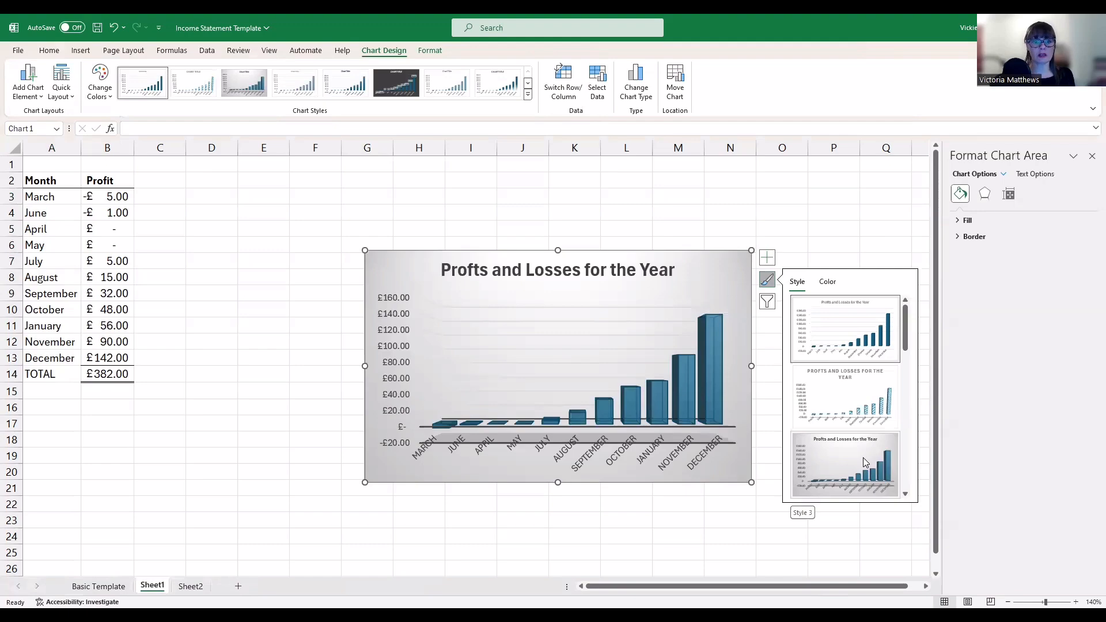
scroll(863, 458, "down", 3)
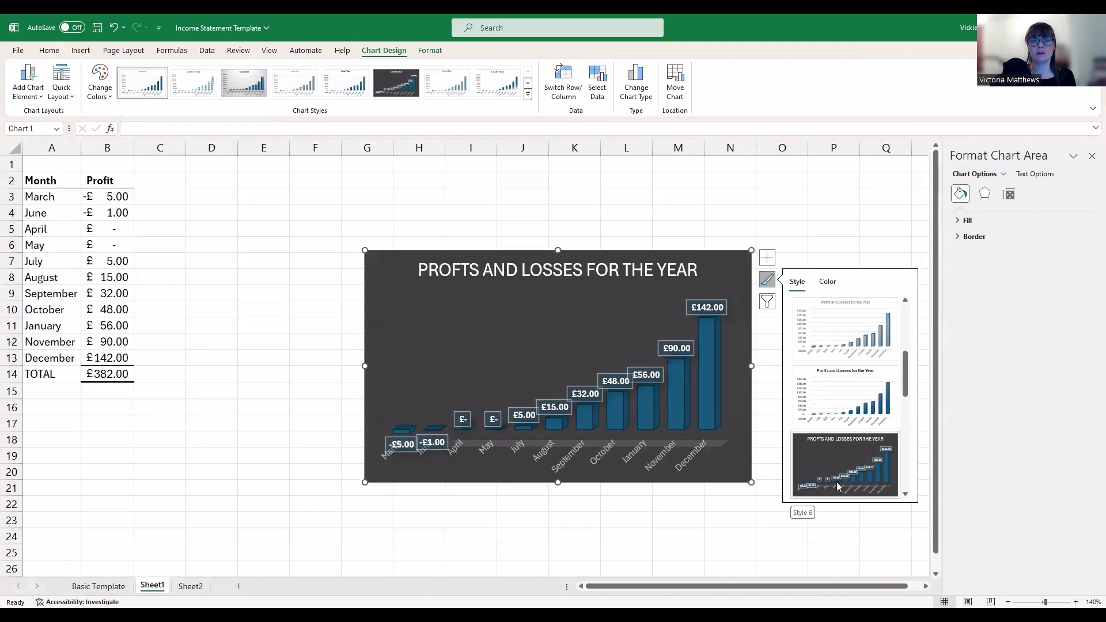
scroll(840, 486, "down", 3)
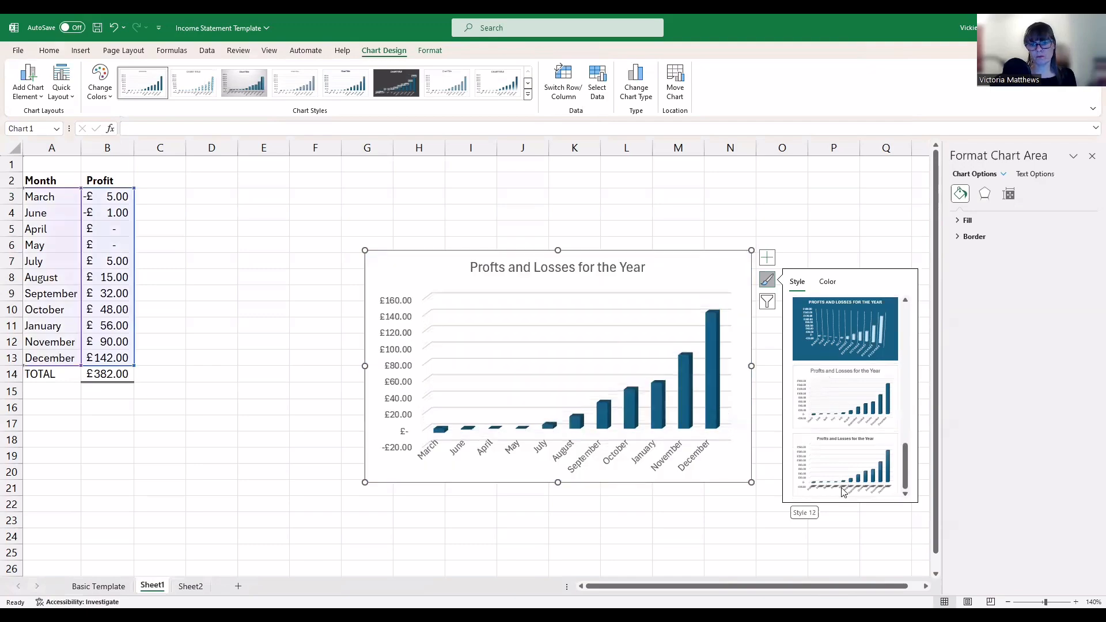
scroll(844, 478, "up", 3)
scroll(844, 479, "up", 1)
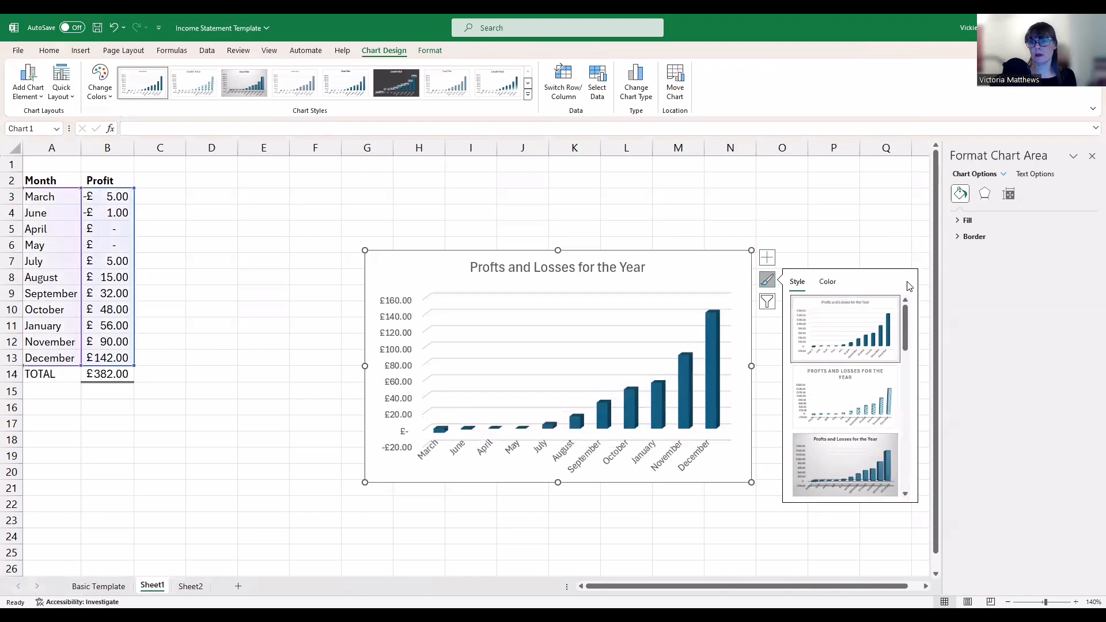
left_click(900, 228)
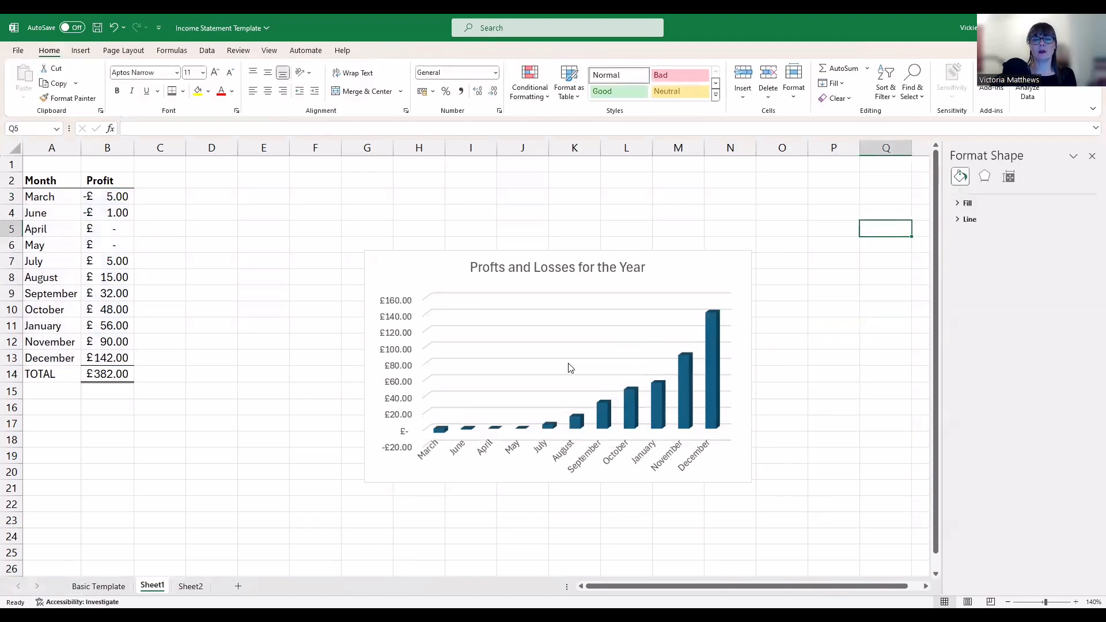
Enlarge the profit chart to span roughly columns F to P and rows 2 to 23
left_click(558, 374)
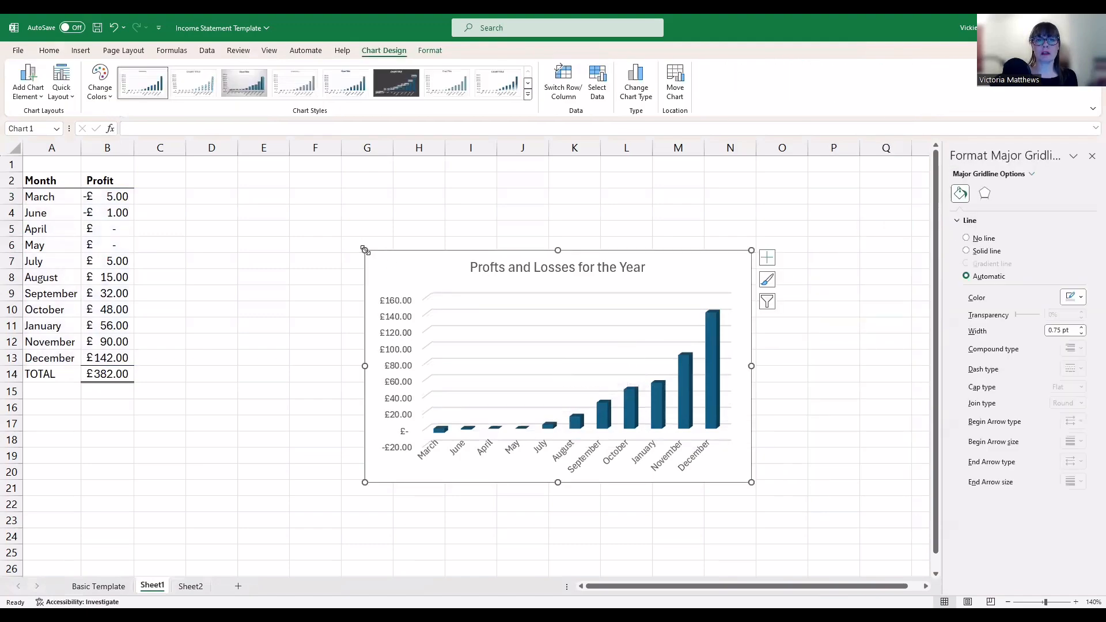
left_click_drag(365, 250, 287, 191)
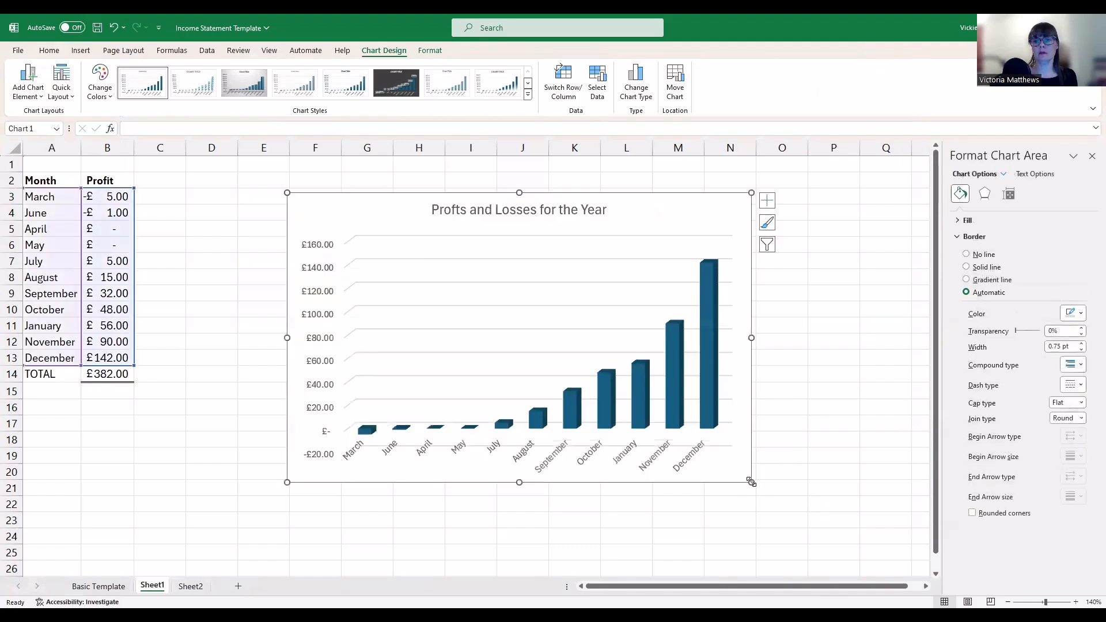
left_click_drag(752, 483, 827, 535)
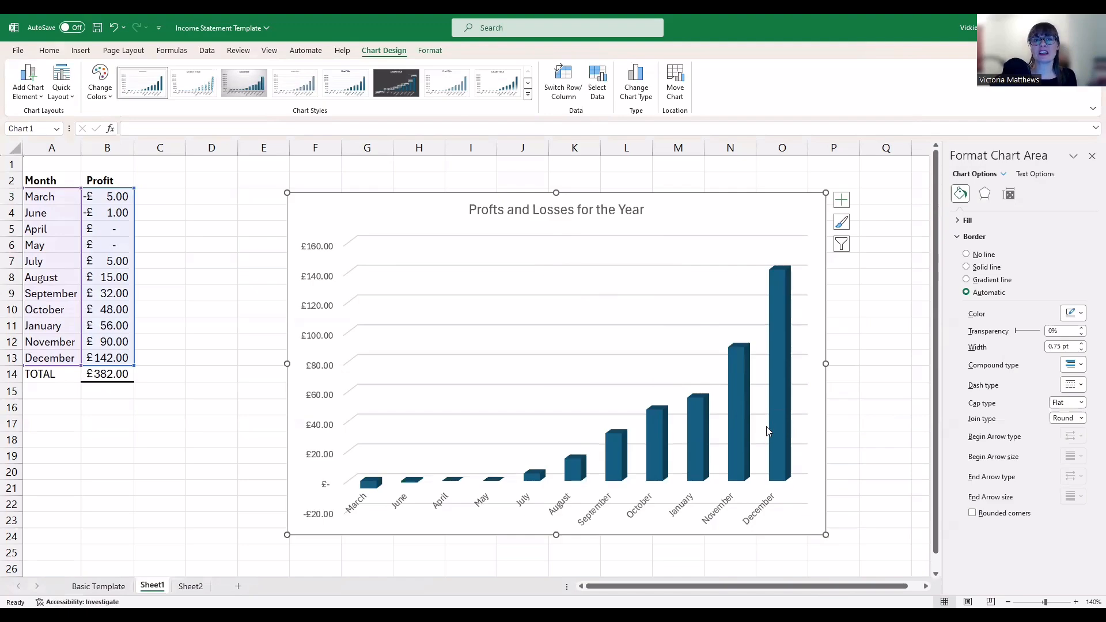
Move the profit chart onto a new chart sheet named Chart1
right_click(724, 196)
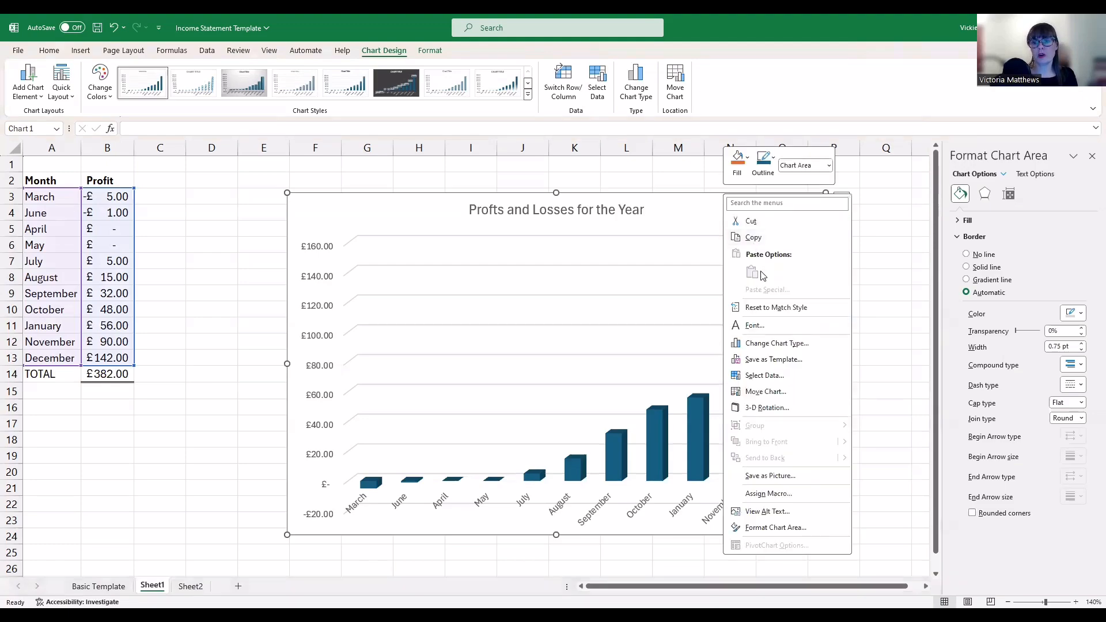
left_click(778, 396)
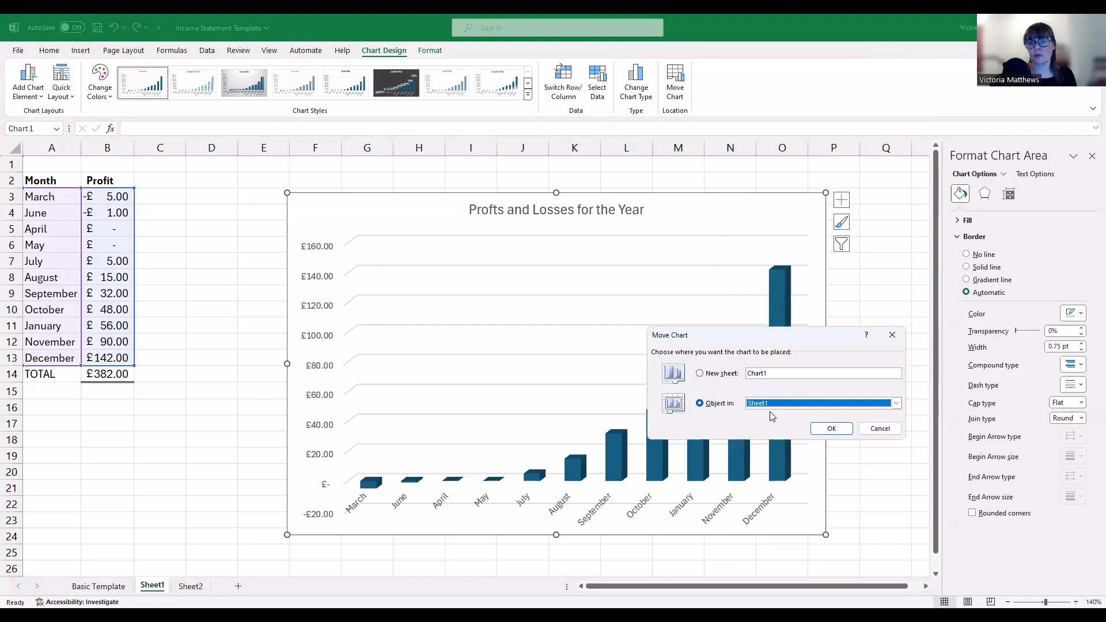
left_click(897, 404)
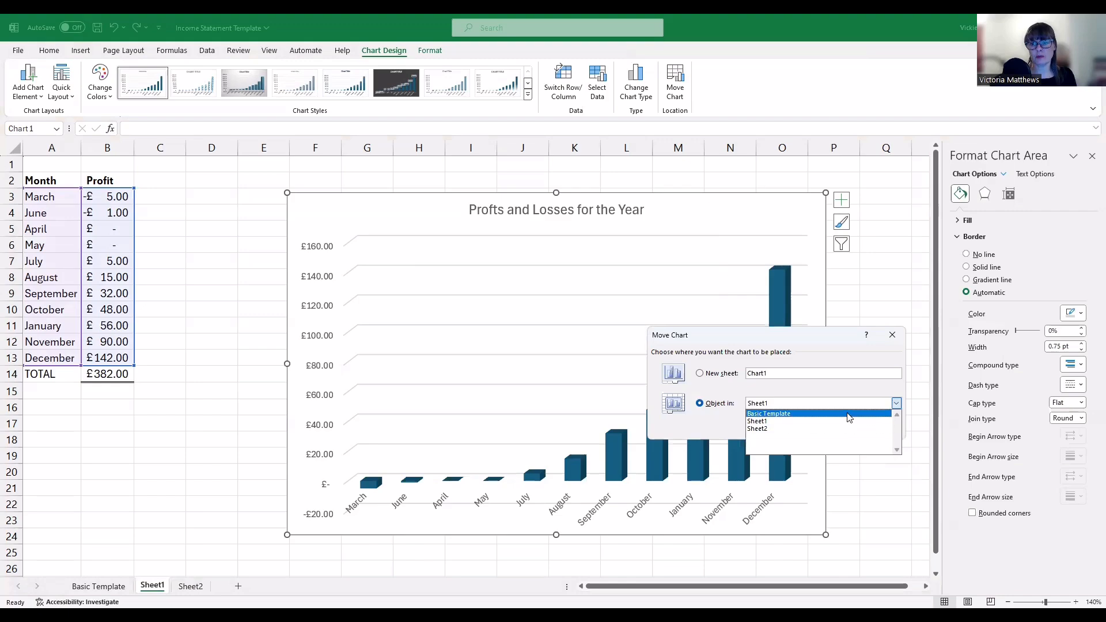
left_click(816, 393)
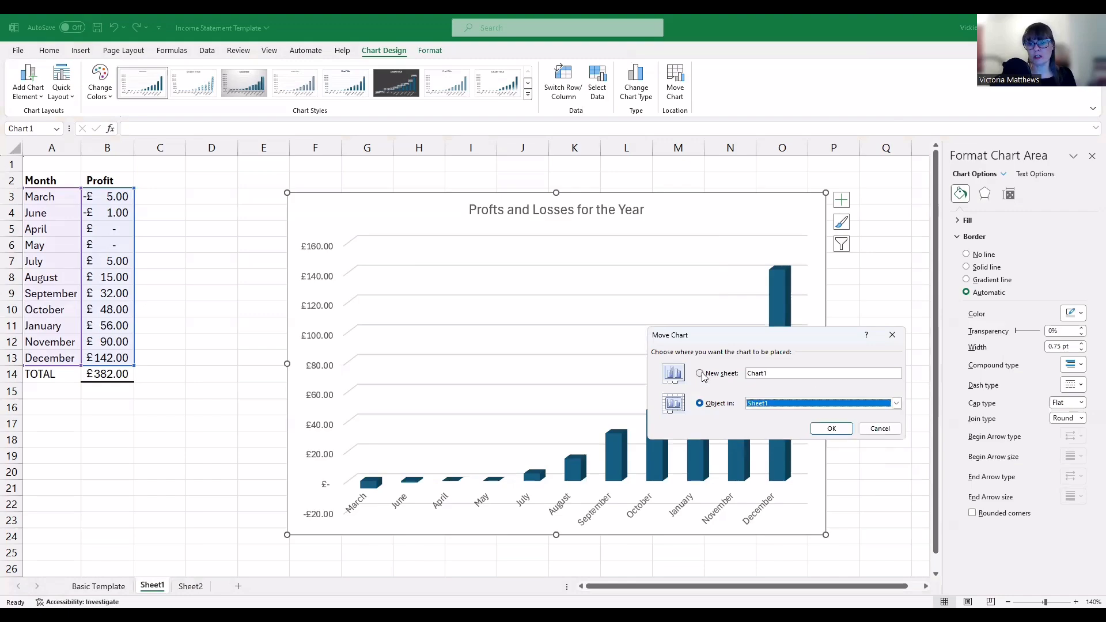
left_click(700, 373)
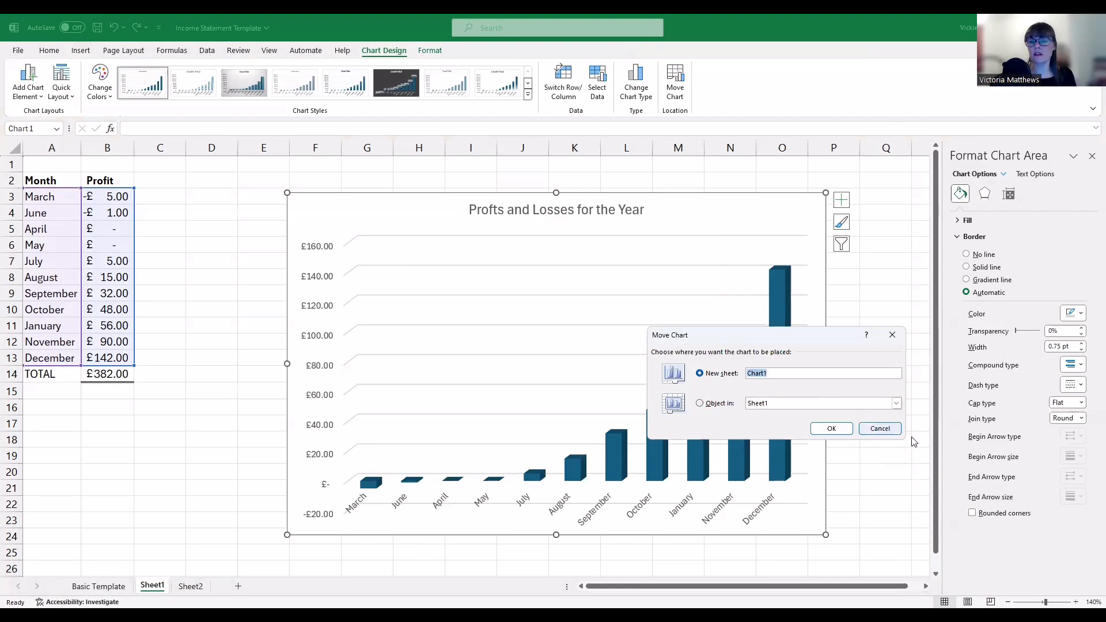
left_click(846, 430)
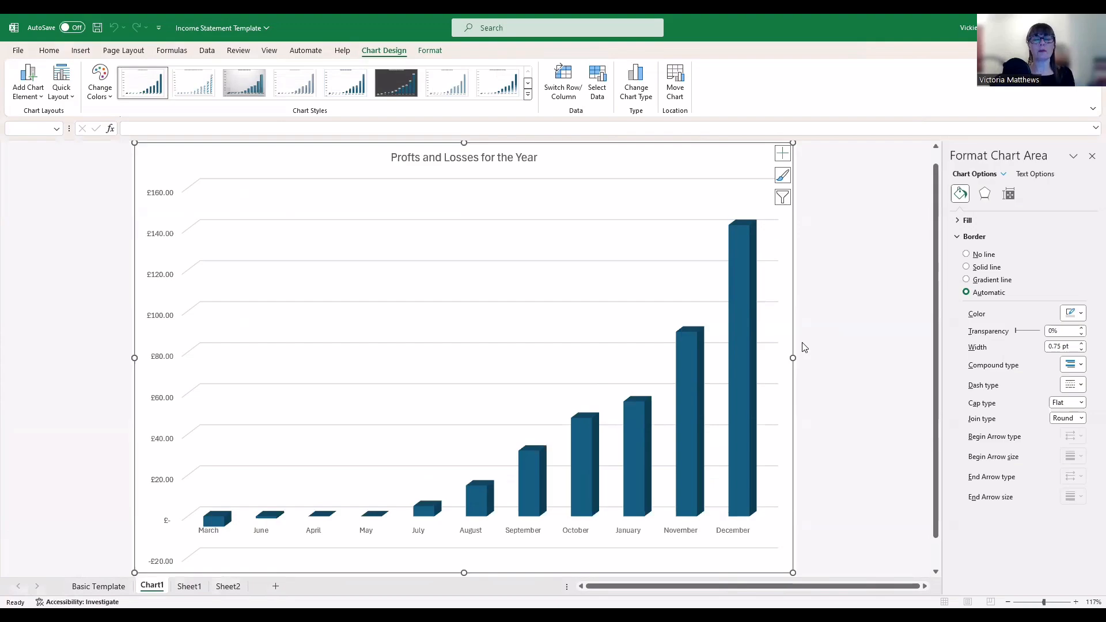
Close the Format Shape pane, rename Sheet1 to 'Profit for the Year', and return to Chart1
left_click(189, 586)
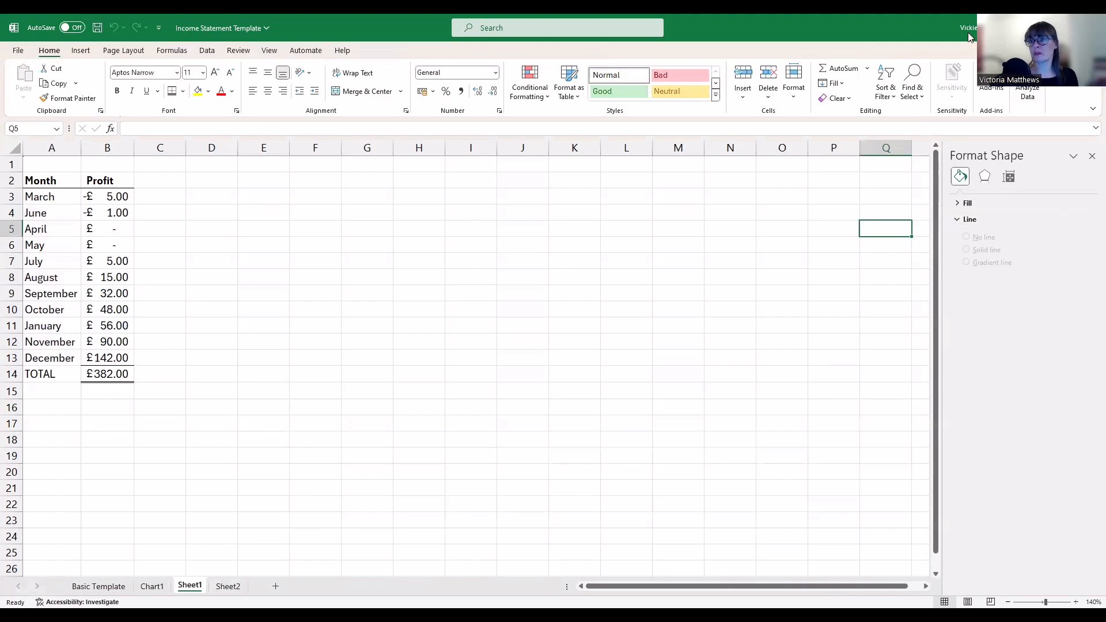
left_click(1093, 156)
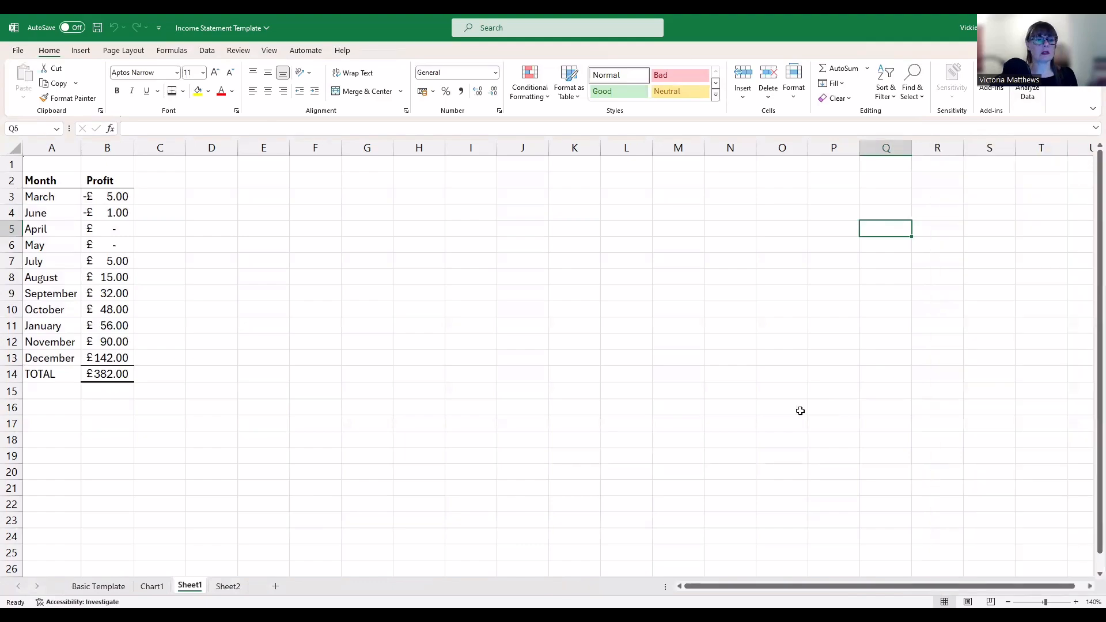
right_click(187, 588)
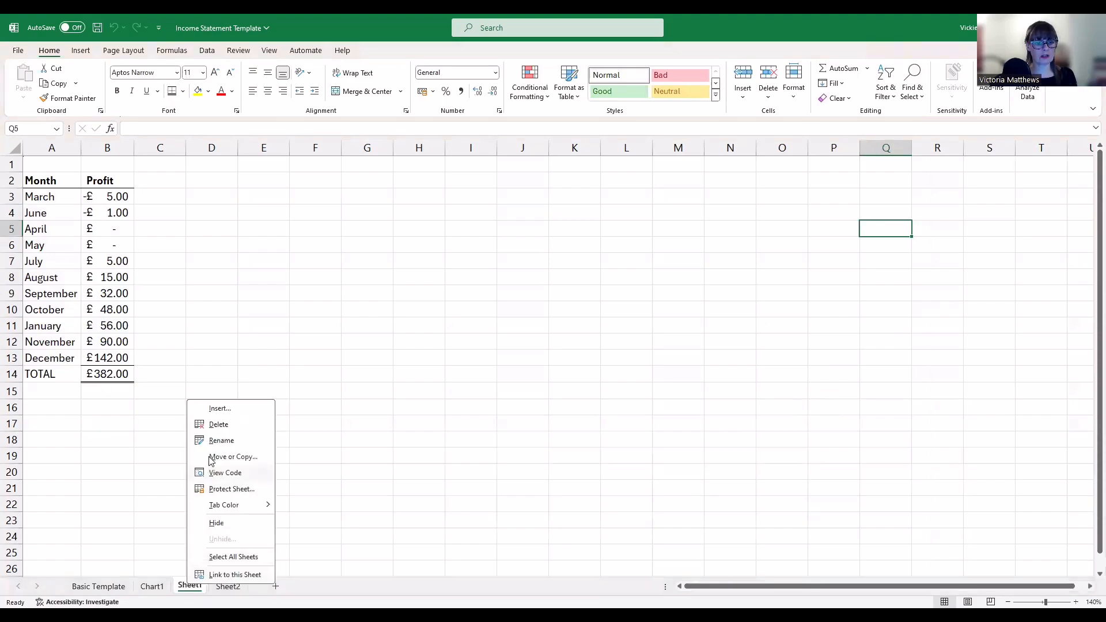
key("r")
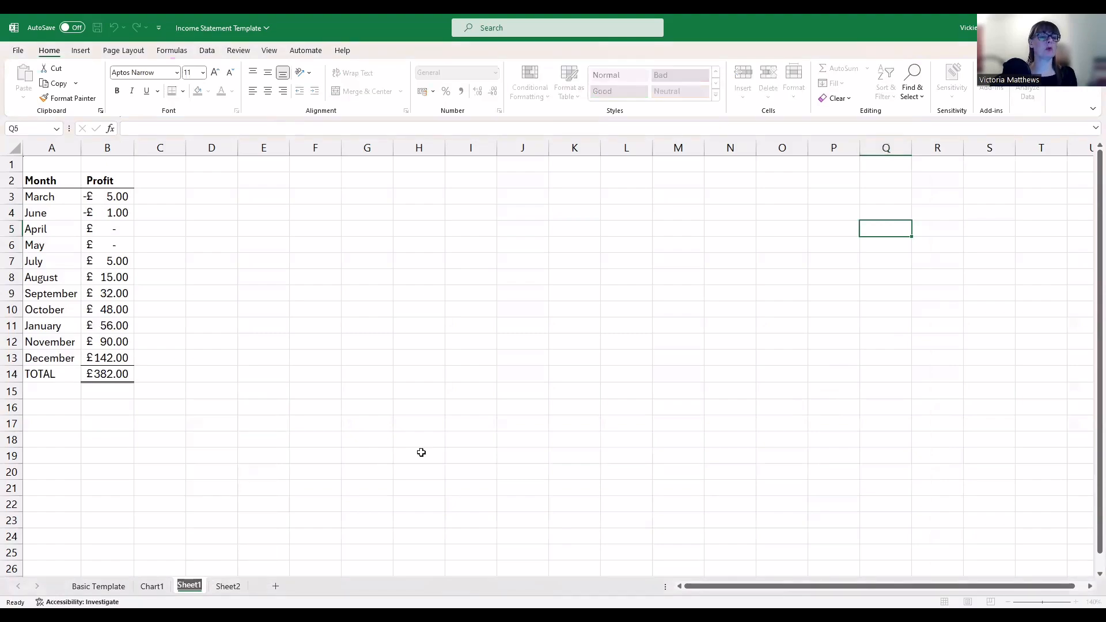
type("Profit")
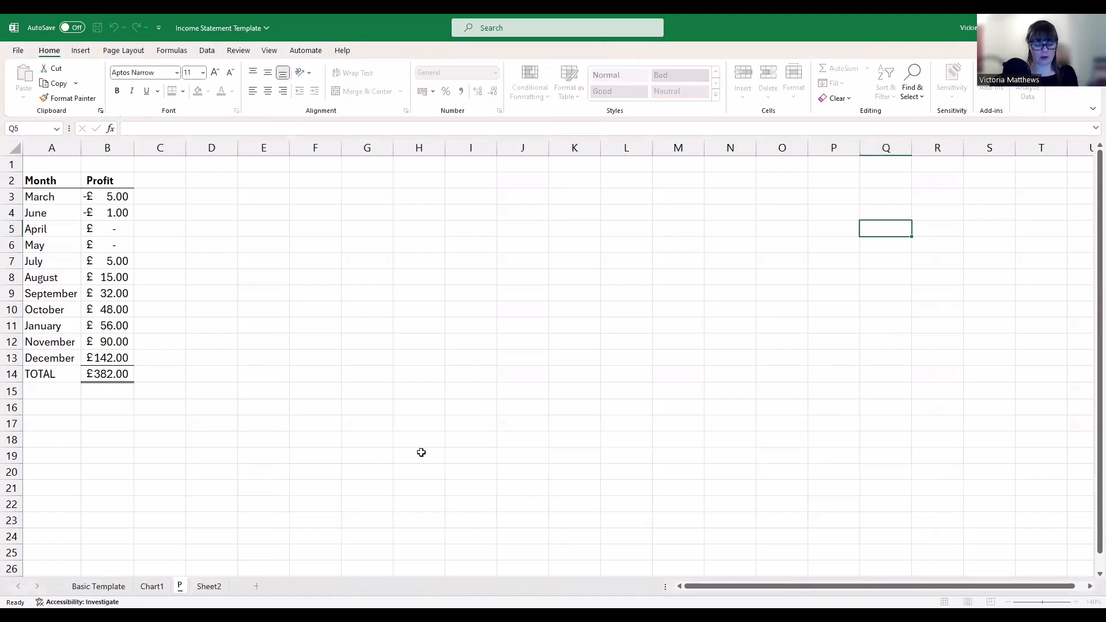
key("Return")
type("for the Year")
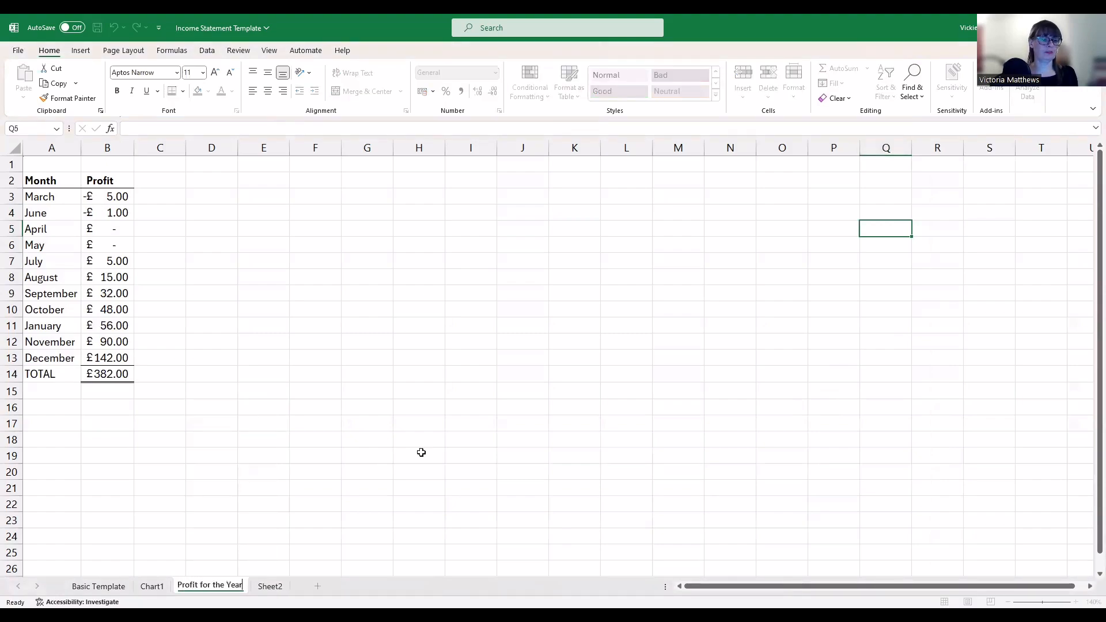
key("Return")
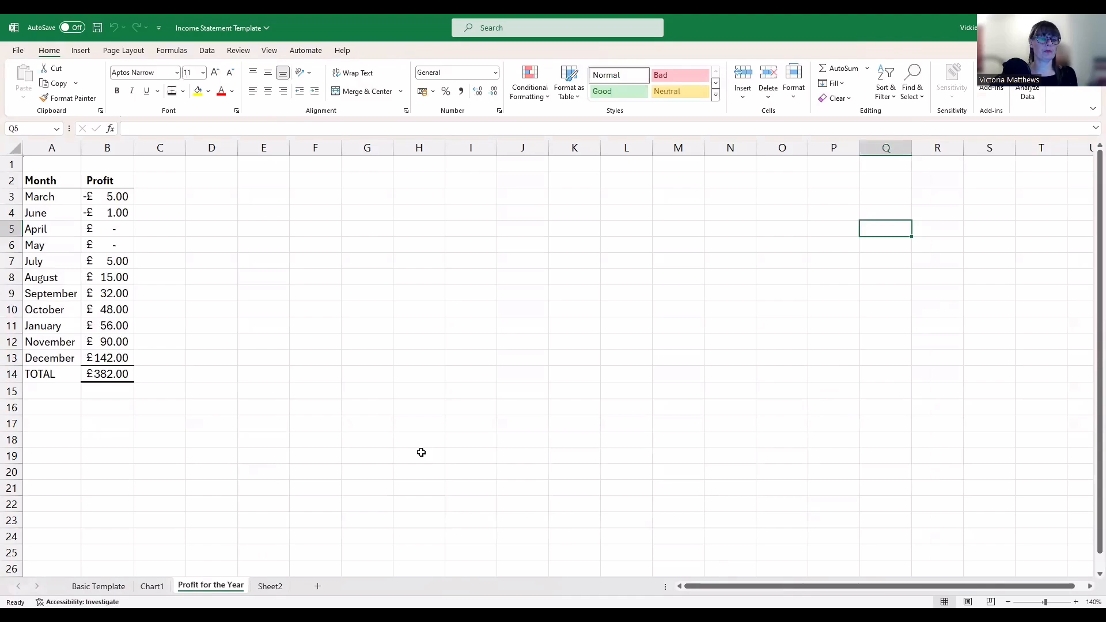
key("ctrl+Page_Up")
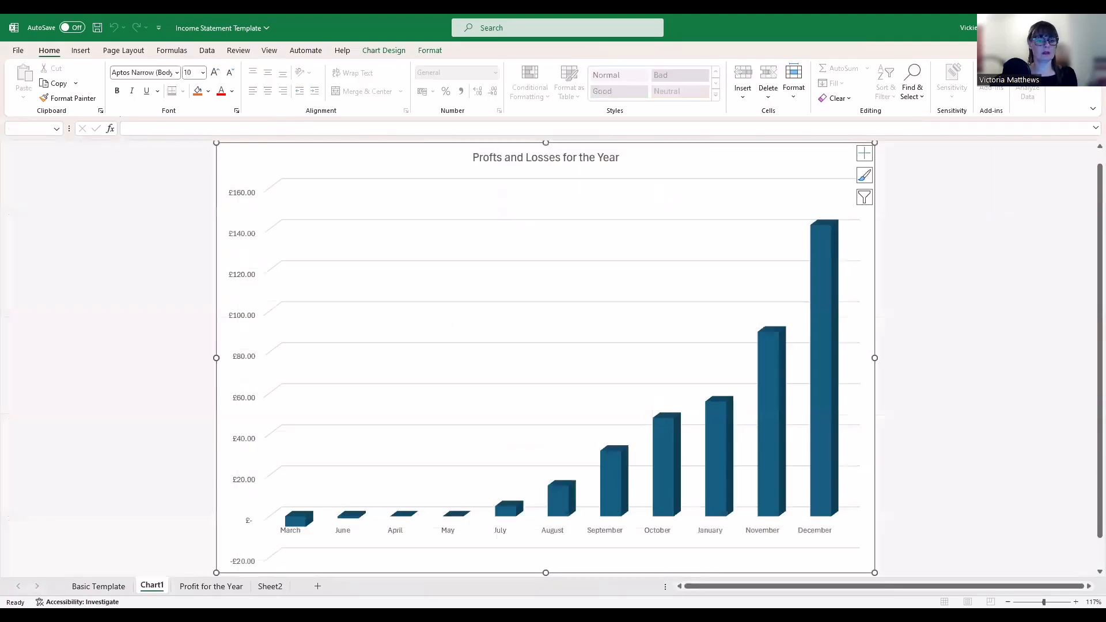
Rename the Chart1 sheet to 'Bar Chart' and place it after Profit for the Year
right_click(151, 587)
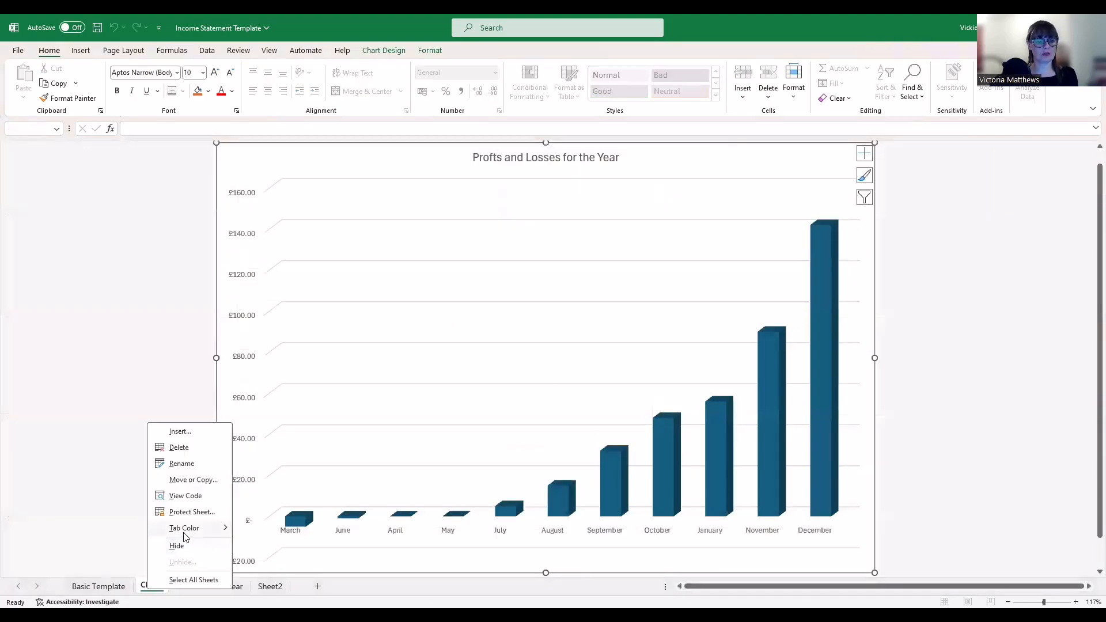
left_click(174, 463)
type("Bar Chart")
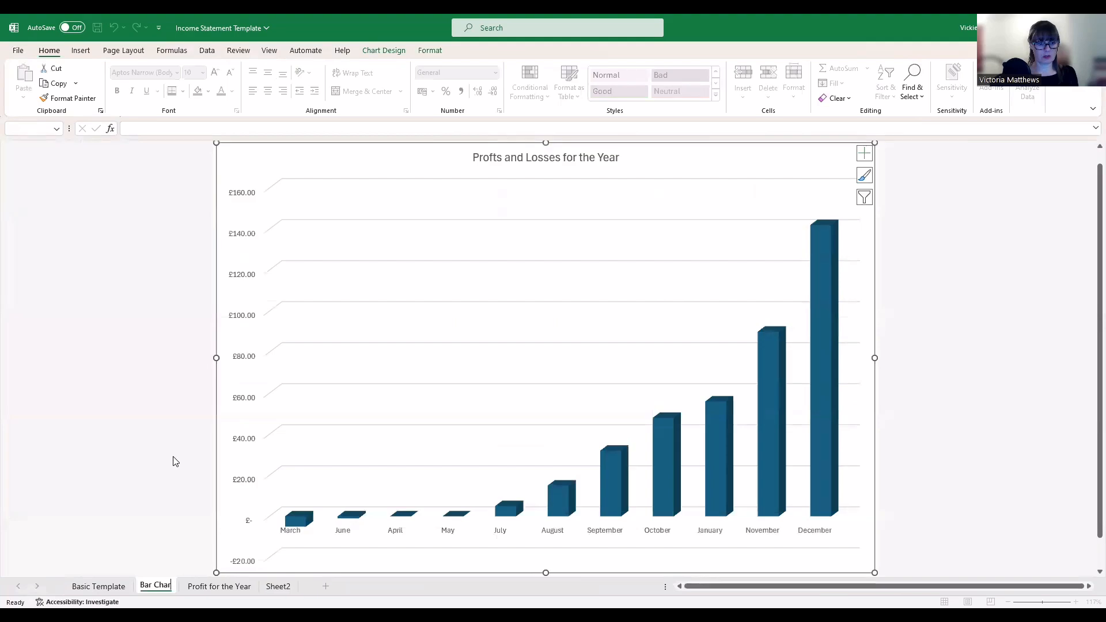
key("Return")
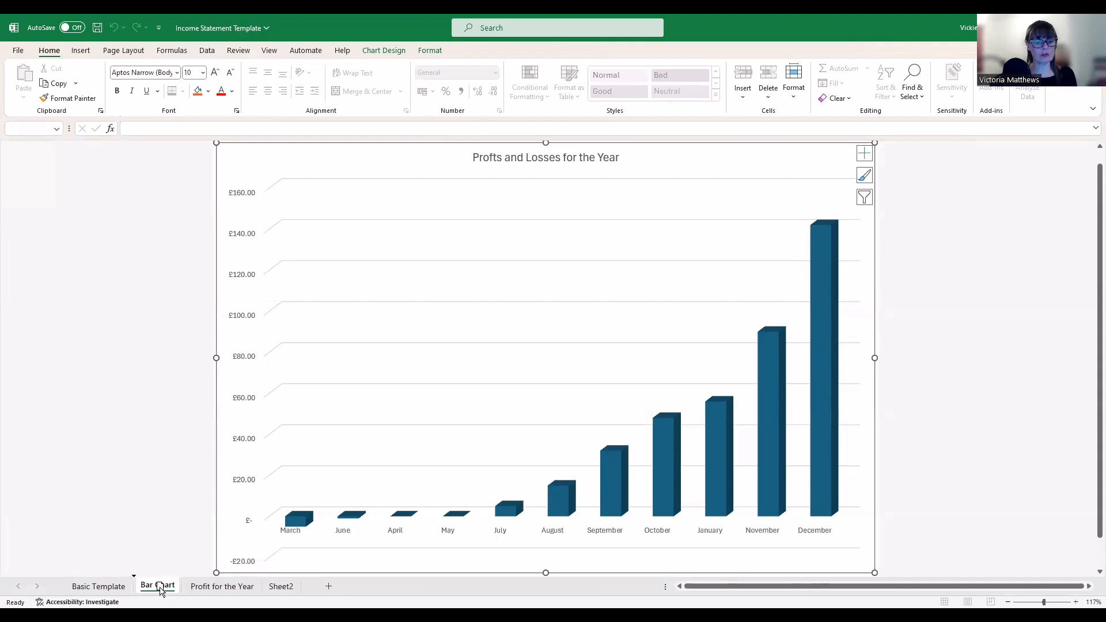
left_click_drag(160, 590, 263, 590)
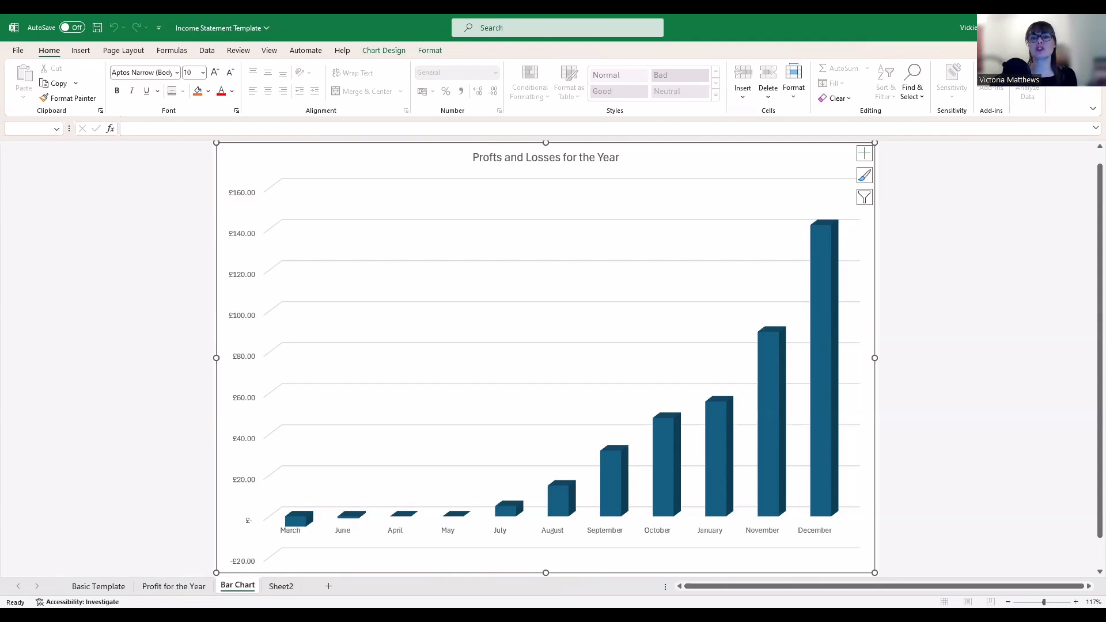
Cycle through the sheets from Profit for the Year to Sheet2's survey data
left_click(173, 586)
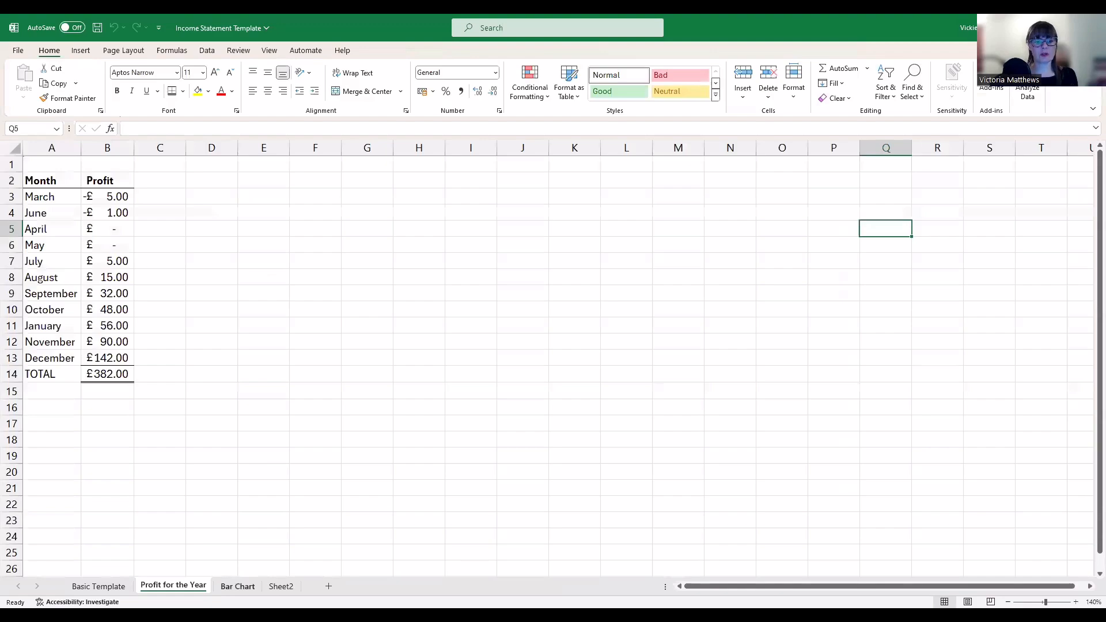
key("ctrl+Page_Down")
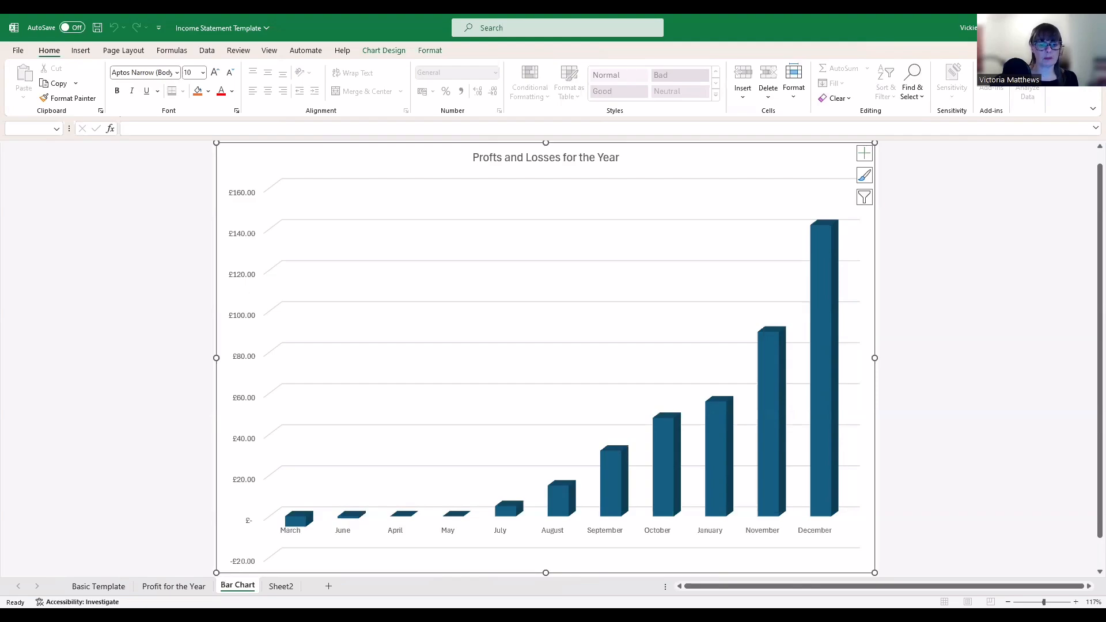
key("ctrl+Page_Down")
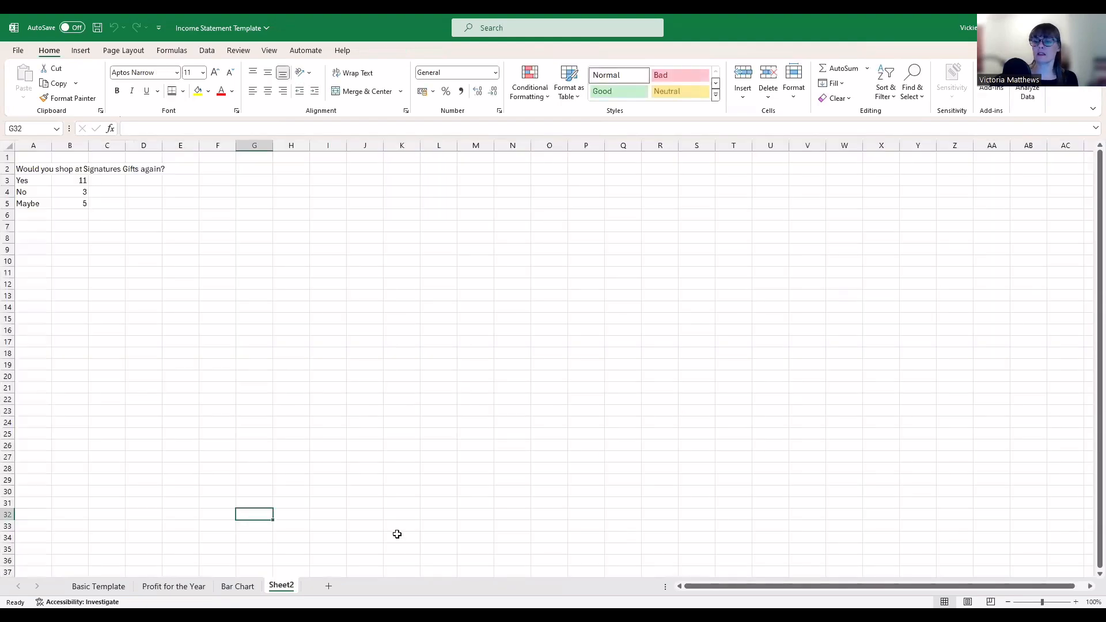
AutoSum the survey counts into B6 (19) and label A6 'TOTAL'
scroll(576, 434, "up", 2)
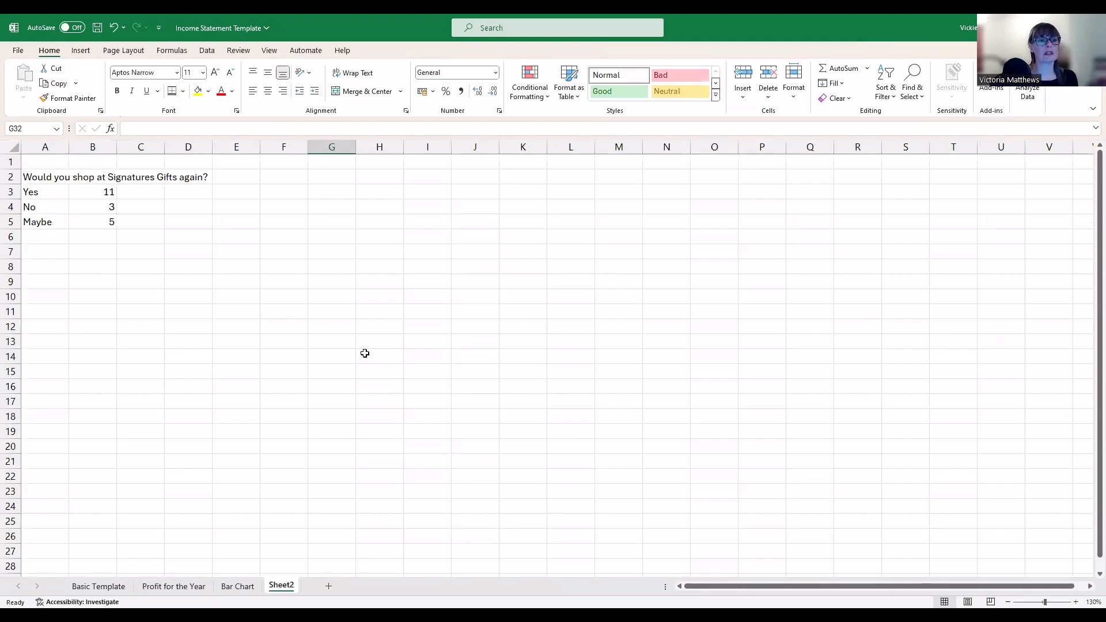
left_click(107, 238)
left_click(827, 69)
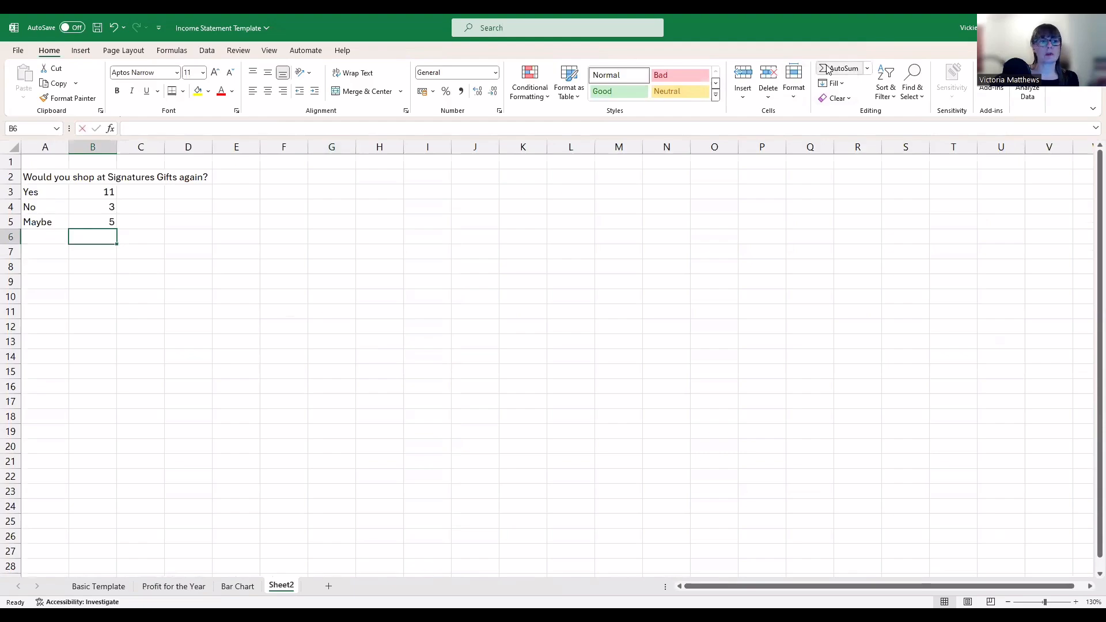
key("Return")
key("Up")
key("Left")
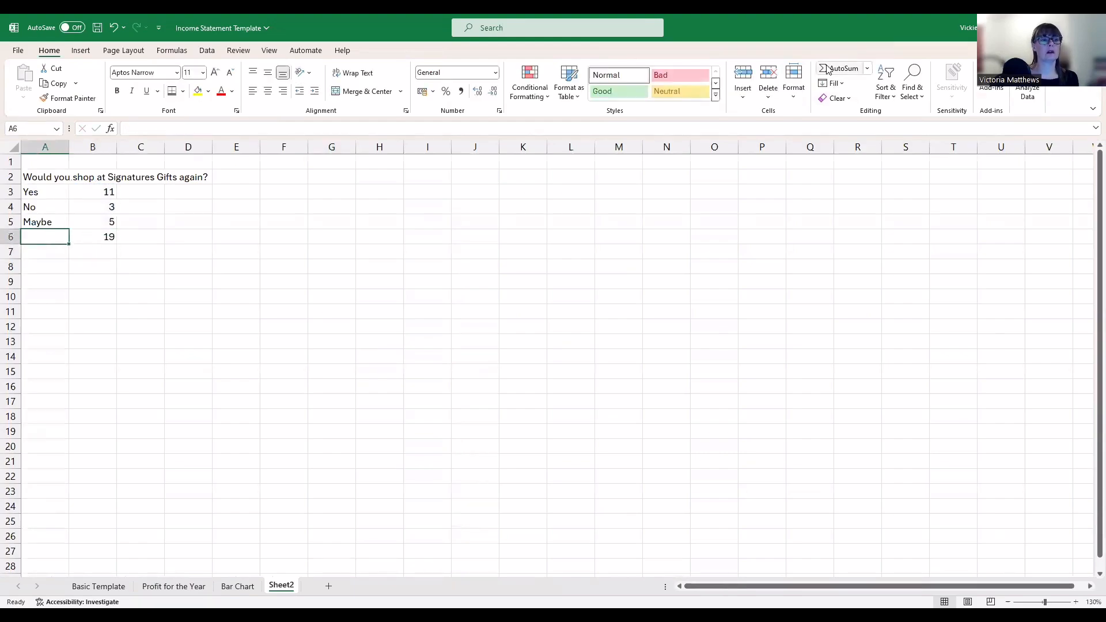
type("TOTAL")
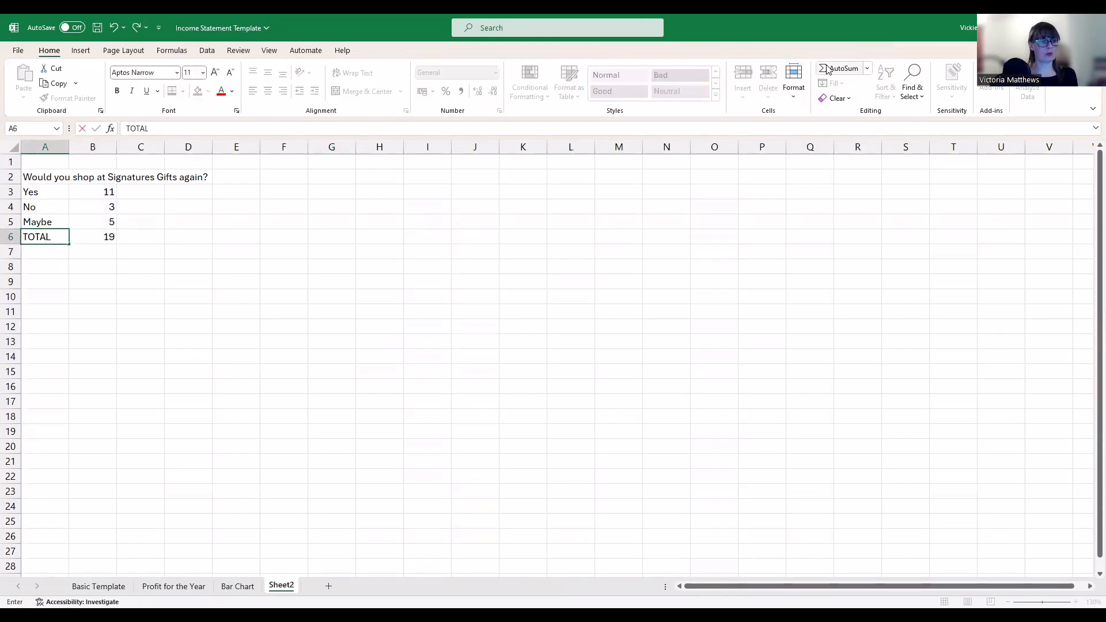
key("Return")
key("Up")
key("Right")
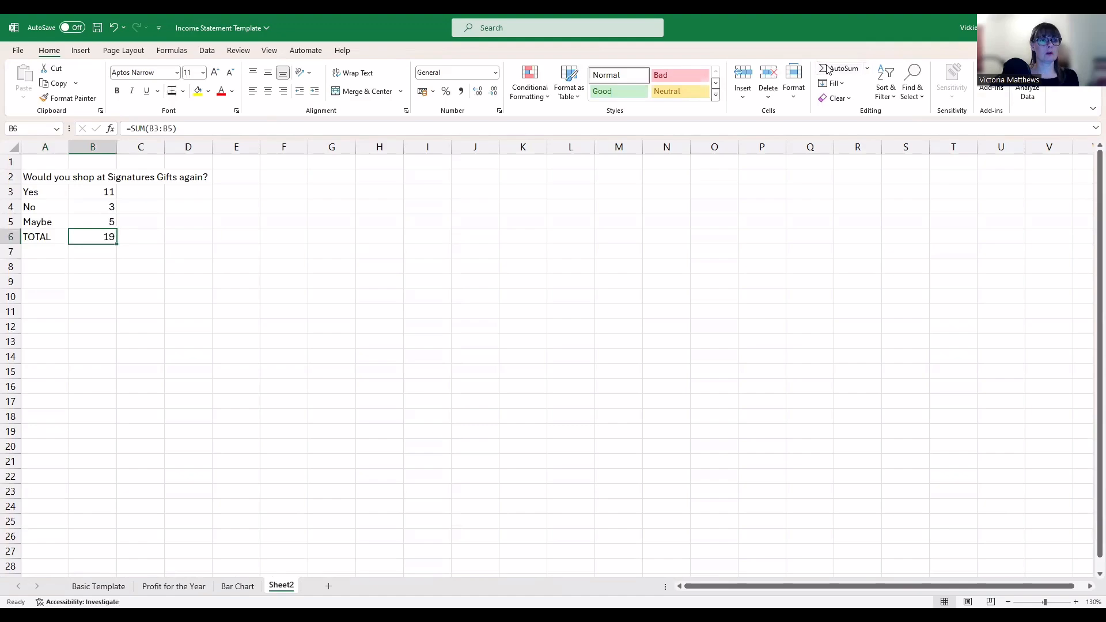
left_click(380, 328)
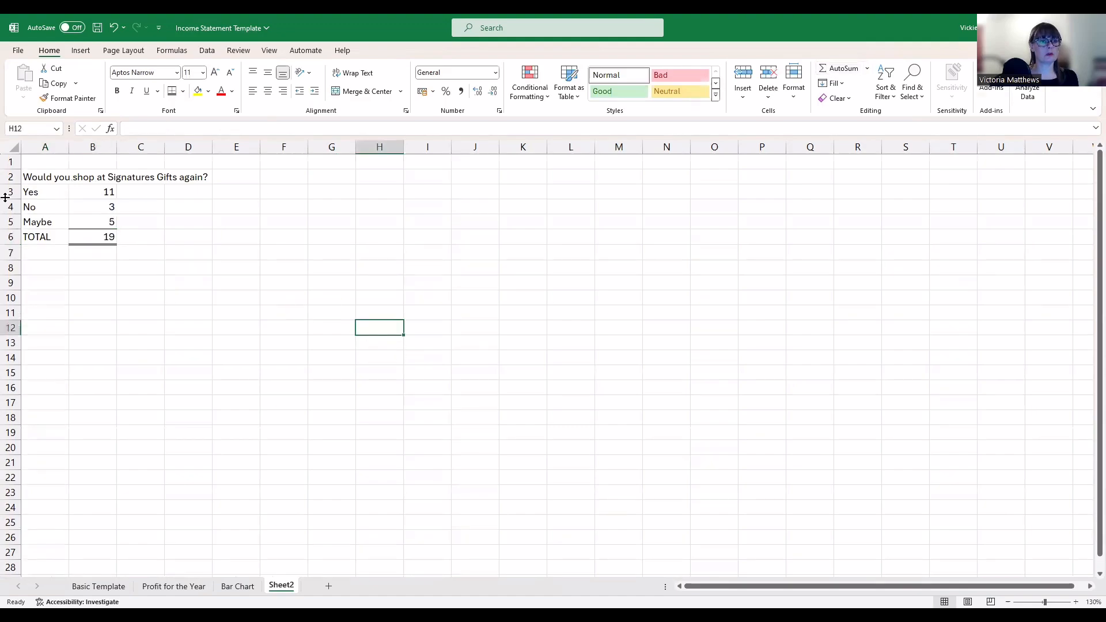
Make the A2 survey question purple and select the answers in A3:B5
left_click(56, 177)
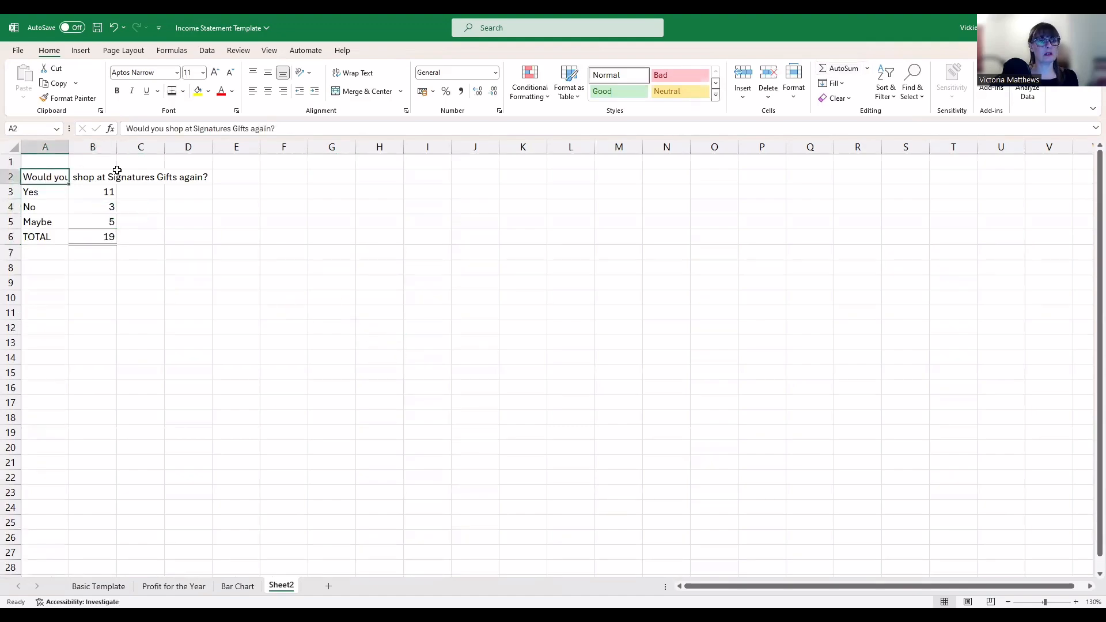
left_click(233, 93)
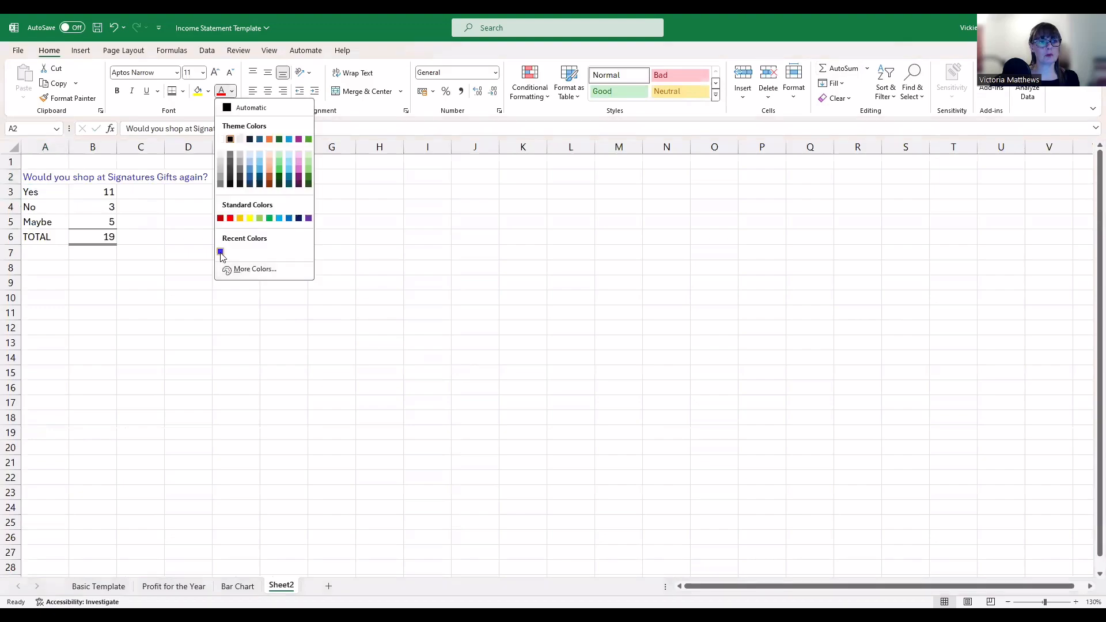
left_click(163, 283)
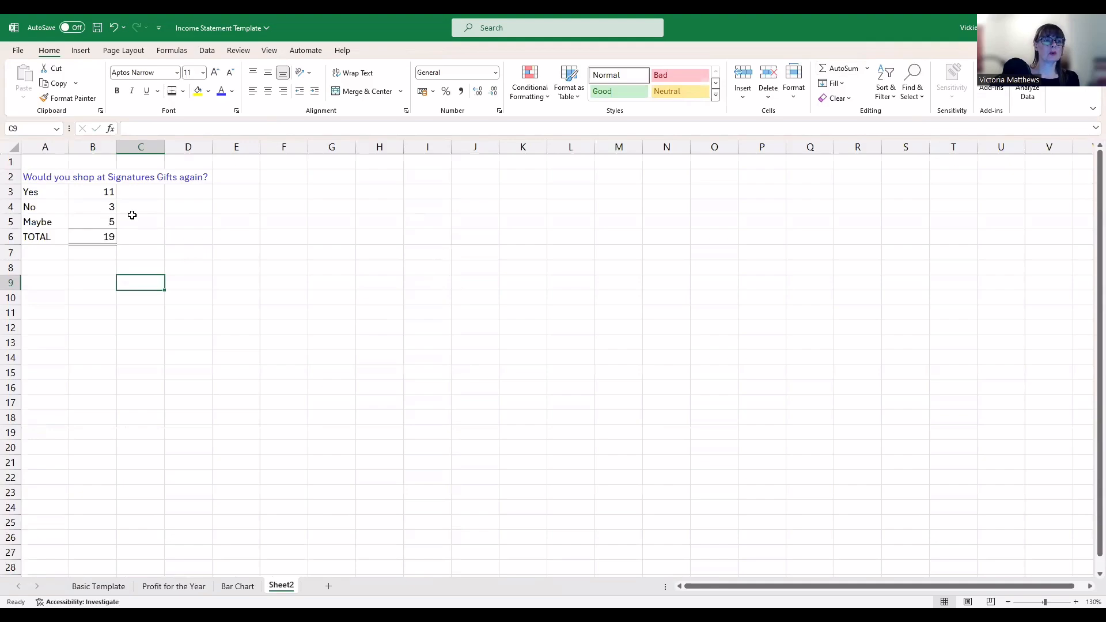
left_click_drag(38, 195, 89, 223)
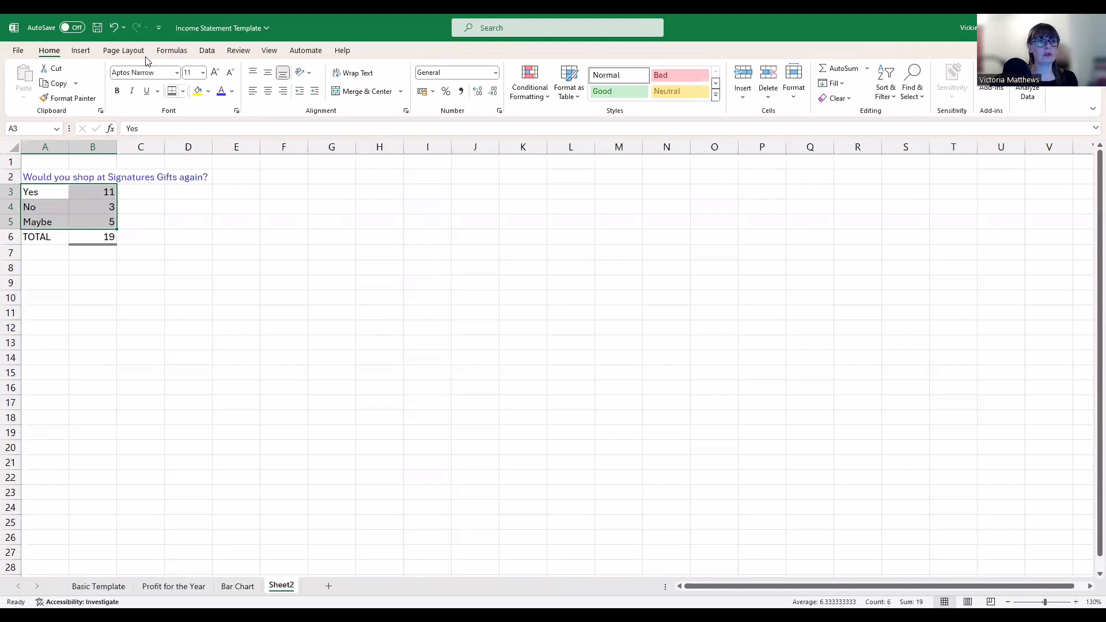
Insert a 2-D pie chart of the Yes, No and Maybe counts
left_click(88, 53)
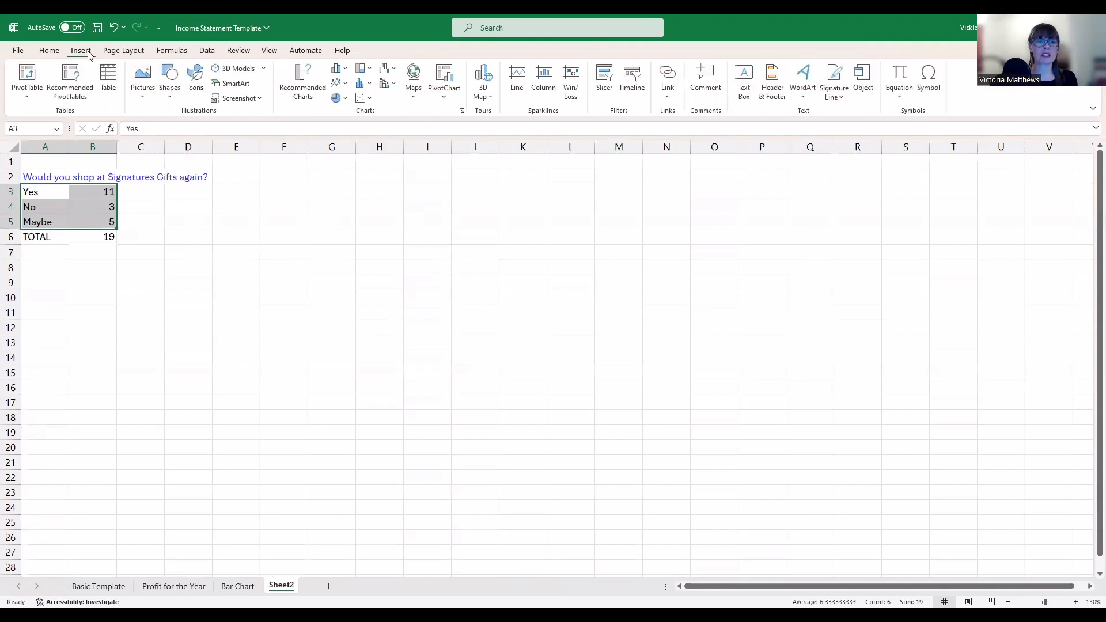
left_click(340, 99)
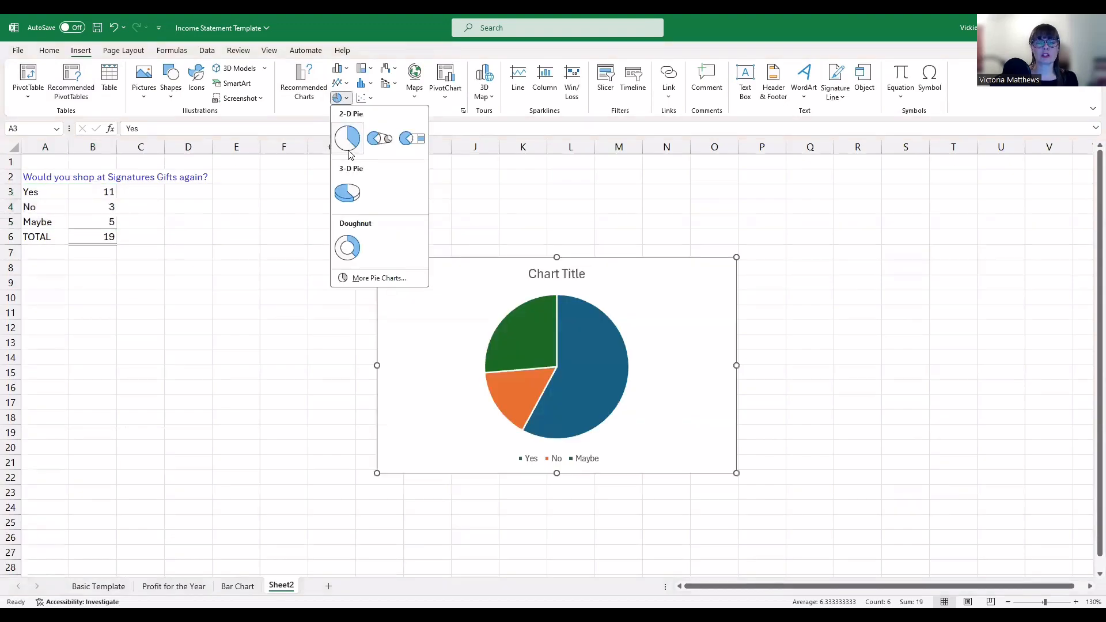
left_click(350, 153)
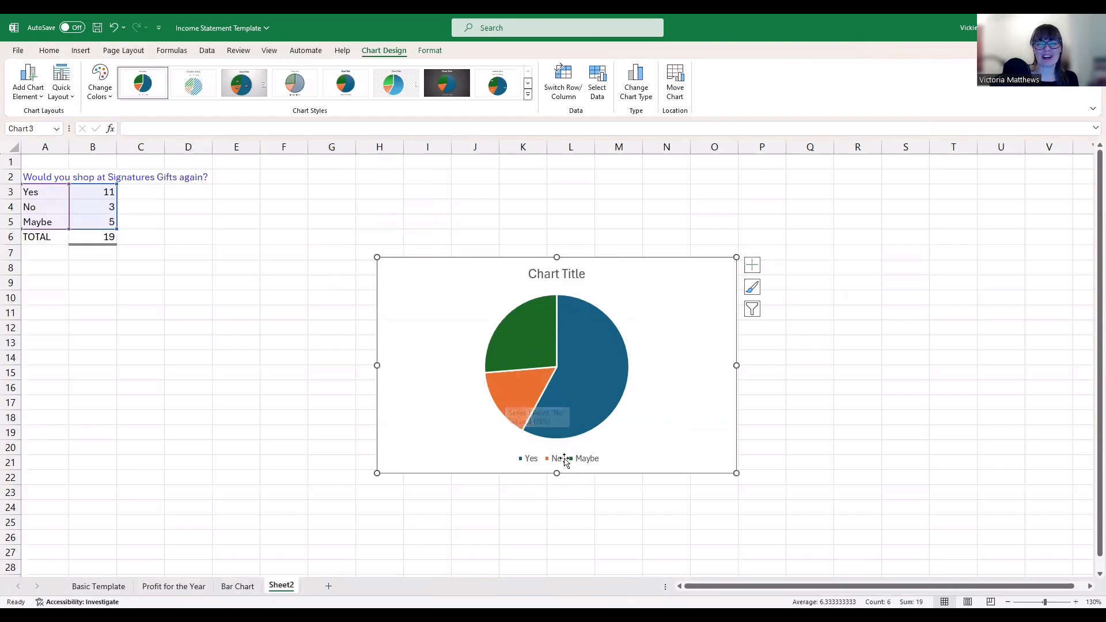
Replace the placeholder 'Chart Title' with 'Would you shop at Signatures Gifts again?'
left_click(551, 276)
double_click(551, 276)
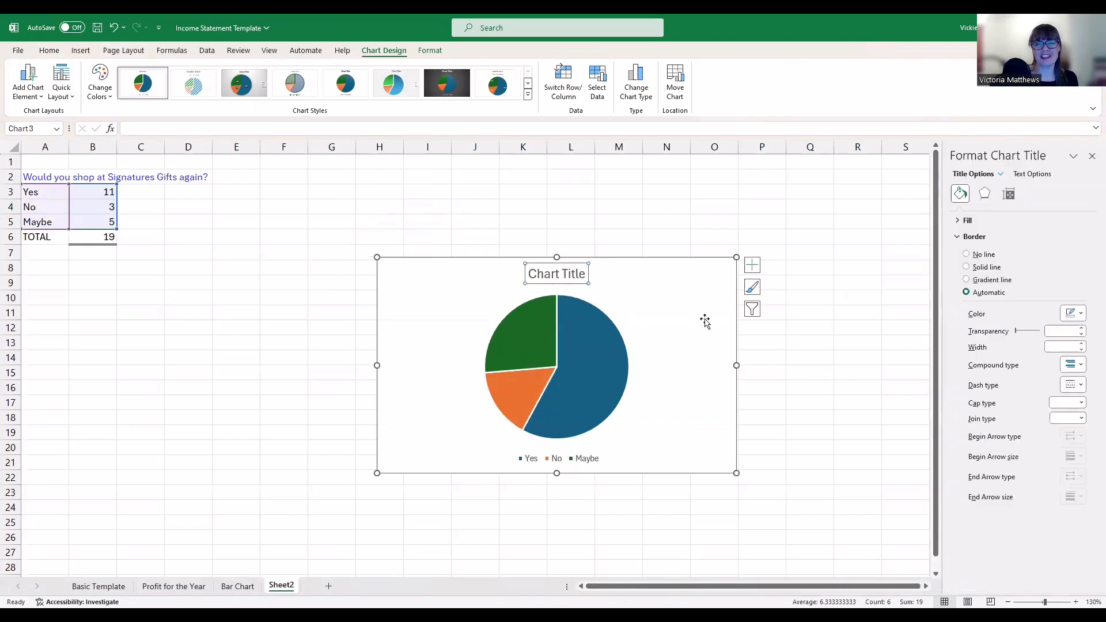
double_click(571, 276)
key("BackSpace")
key("BackSpace")
key("BackSpace")
key("BackSpace")
key("BackSpace")
key("BackSpace")
key("BackSpace")
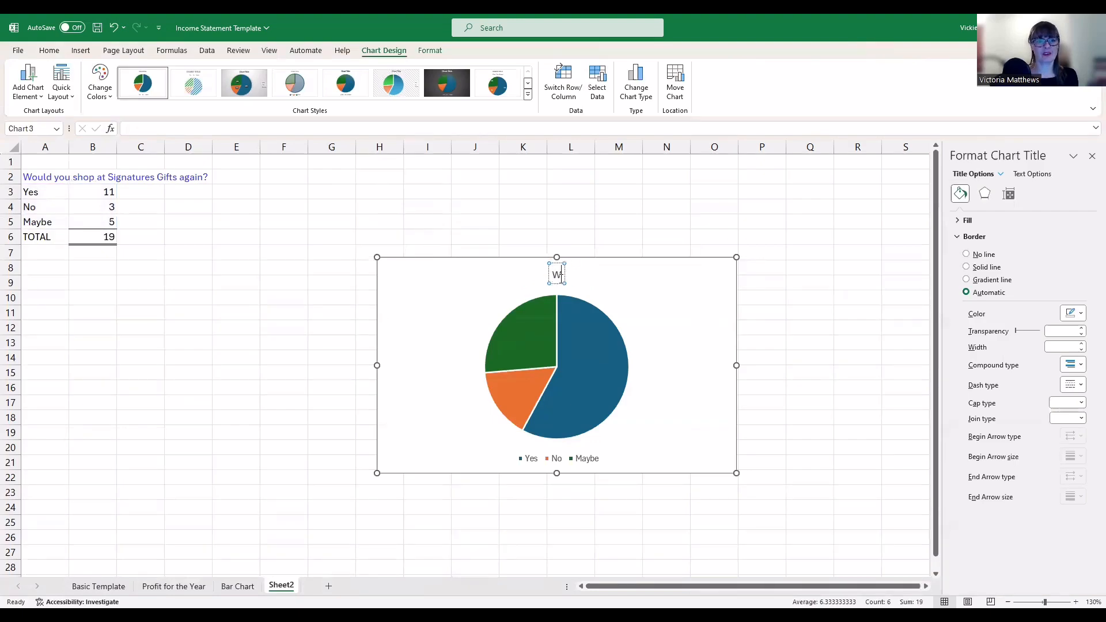
type("Woul")
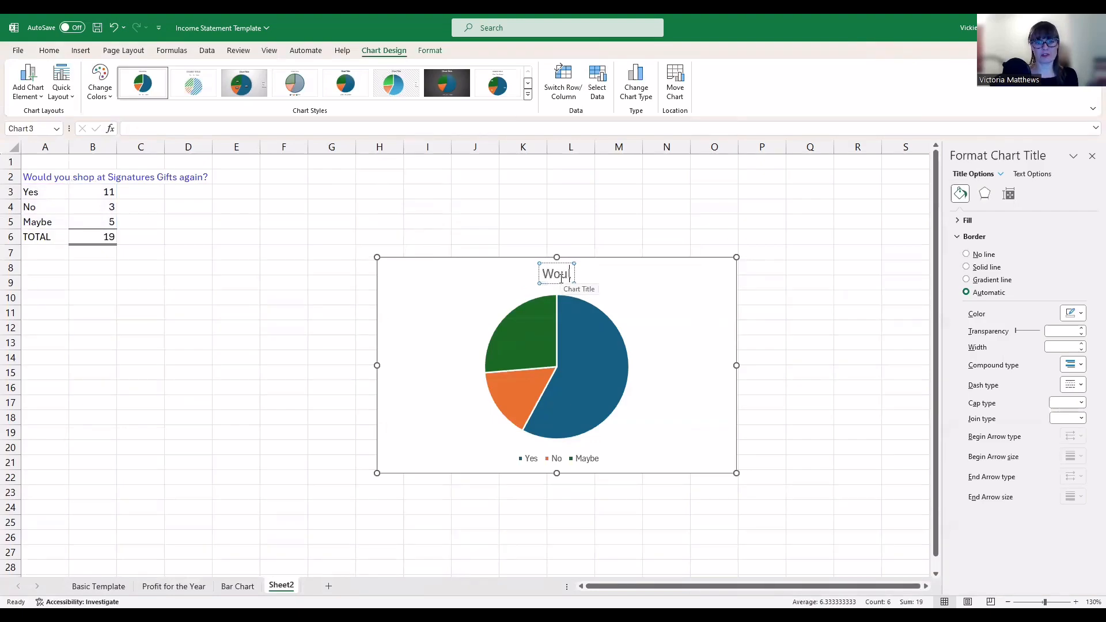
type("d you shop at Sig")
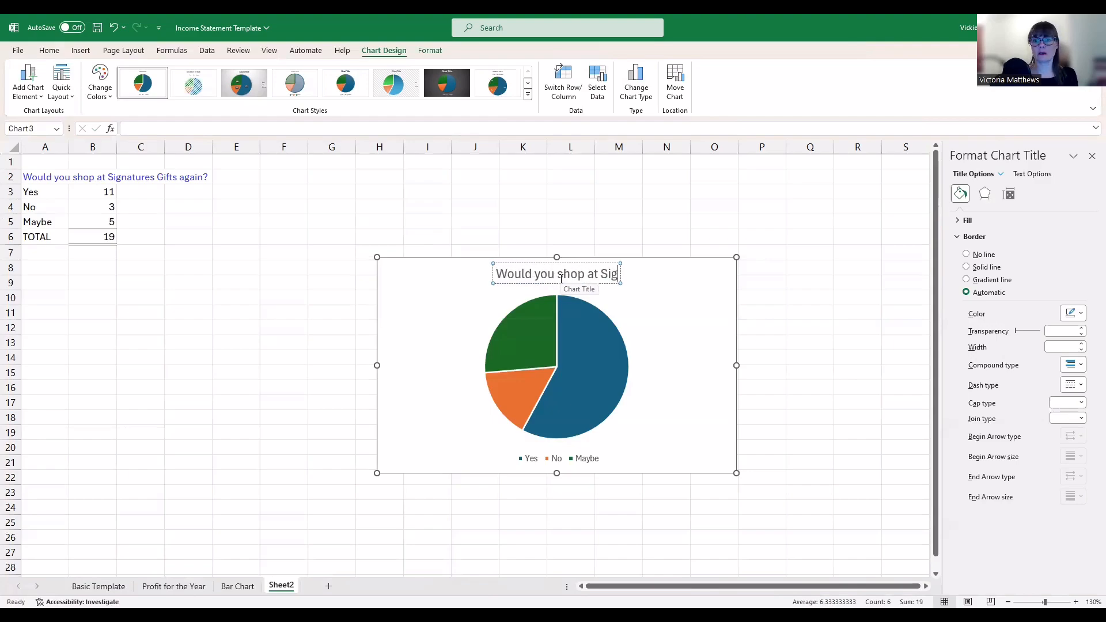
type("natures Gif")
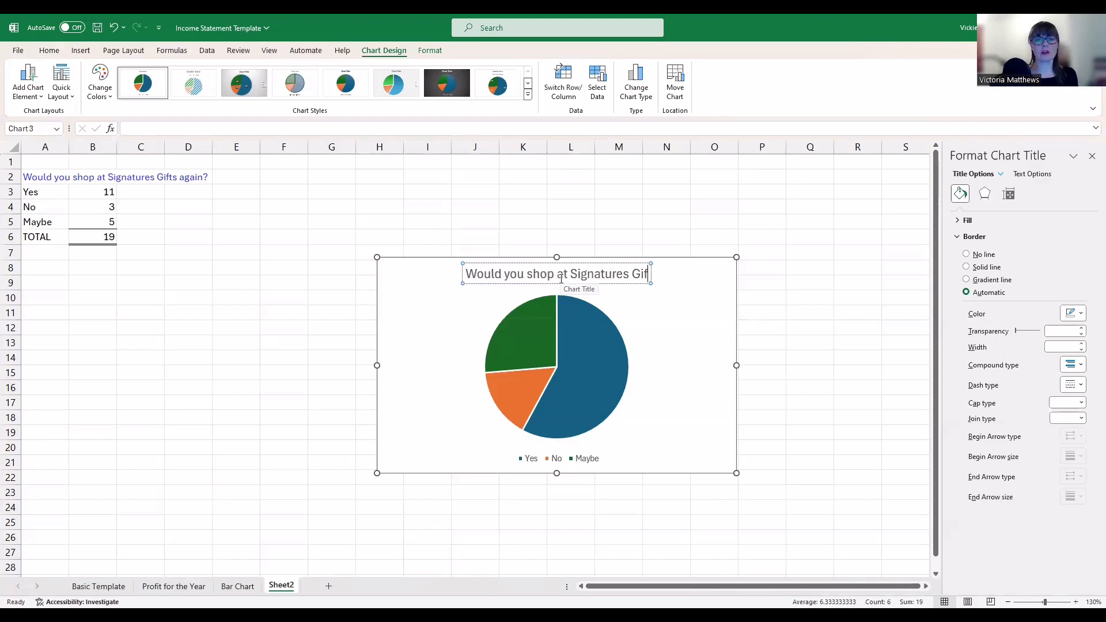
type("ts again")
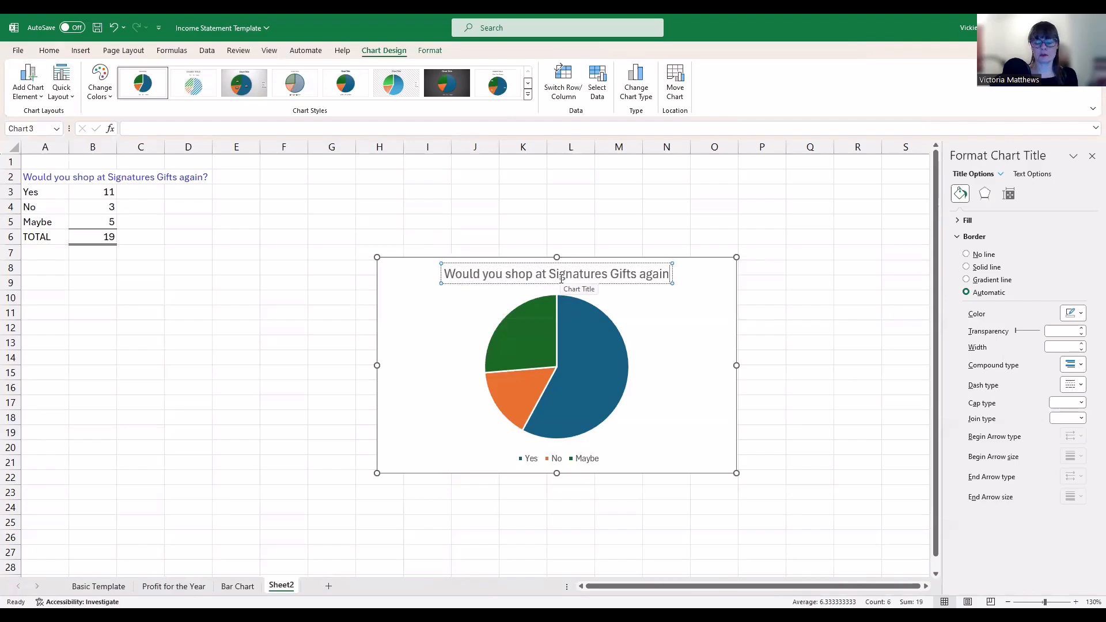
type("?")
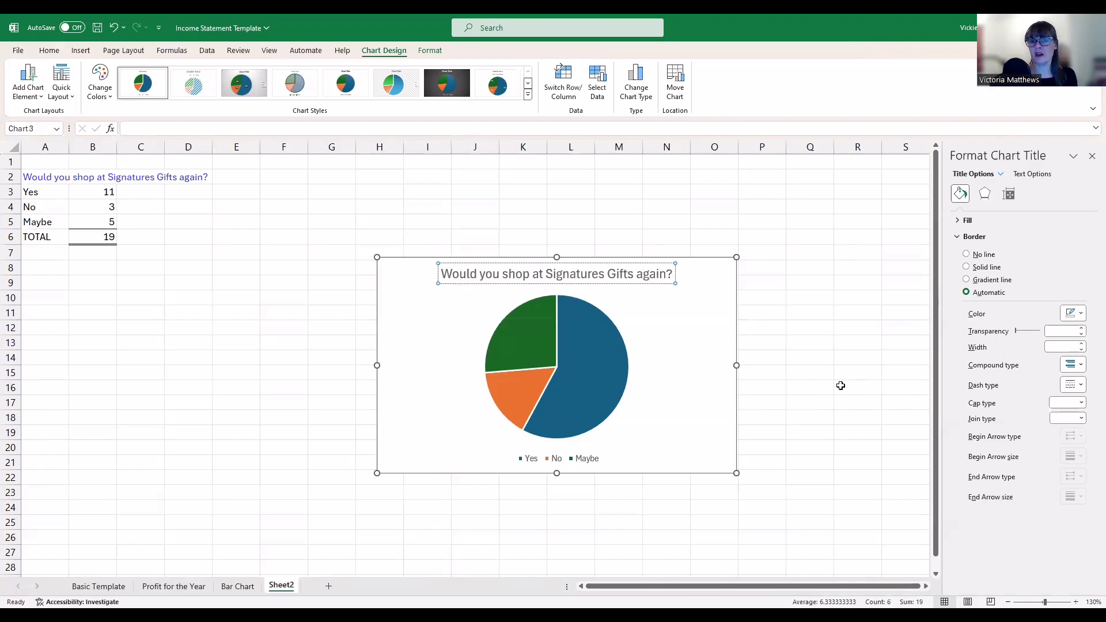
left_click(792, 400)
Try several chart styles on the pie chart and settle on Style 4 with percentage labels
left_click(553, 382)
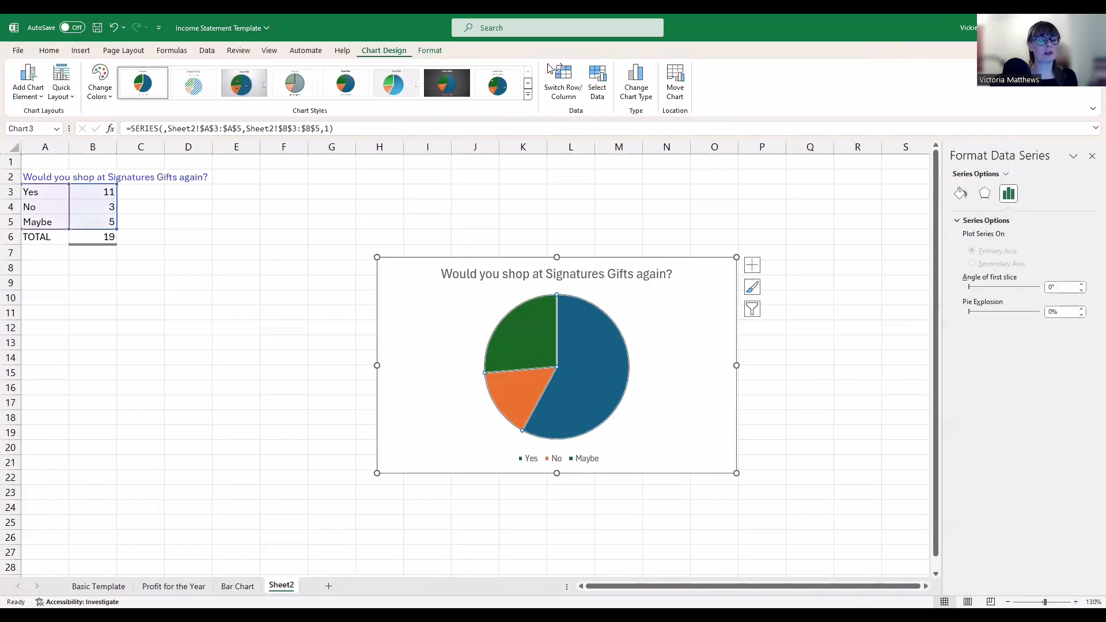
left_click(193, 83)
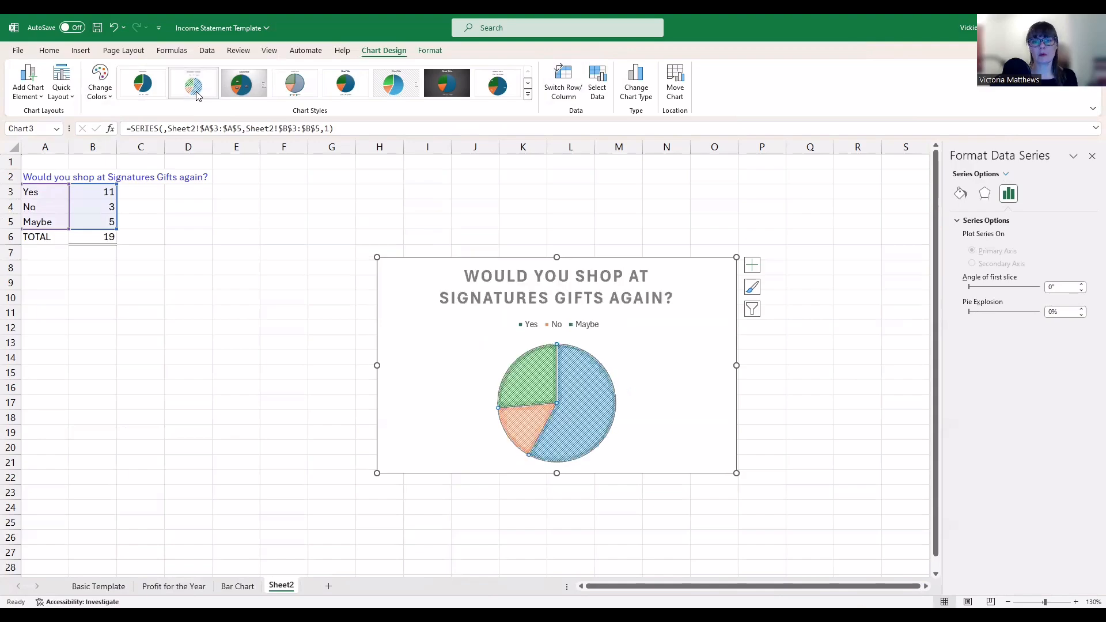
left_click(752, 288)
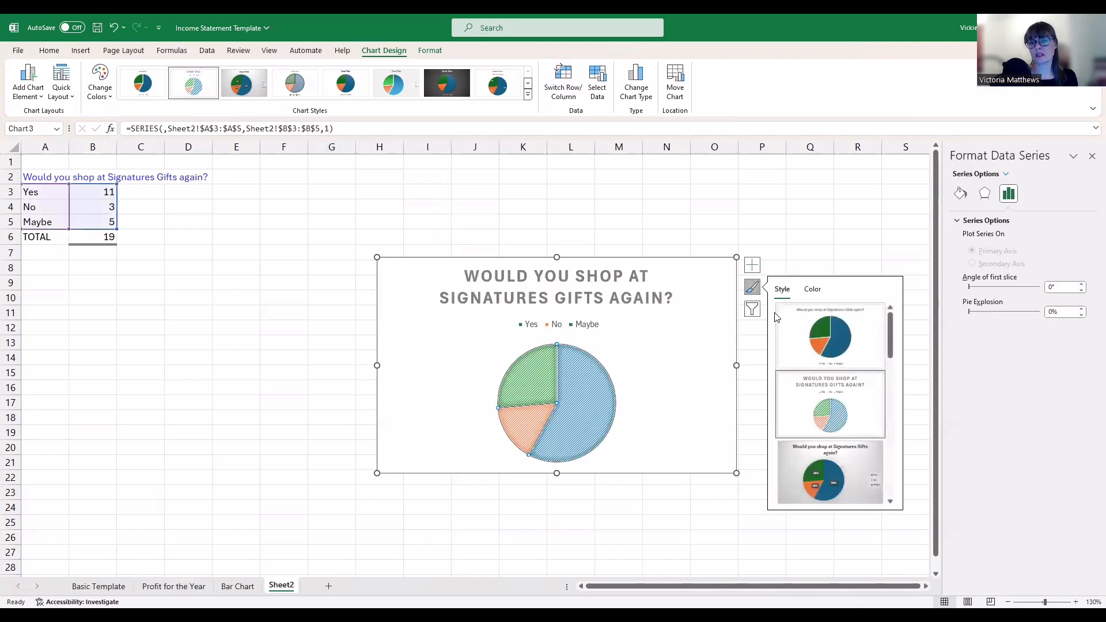
left_click(760, 296)
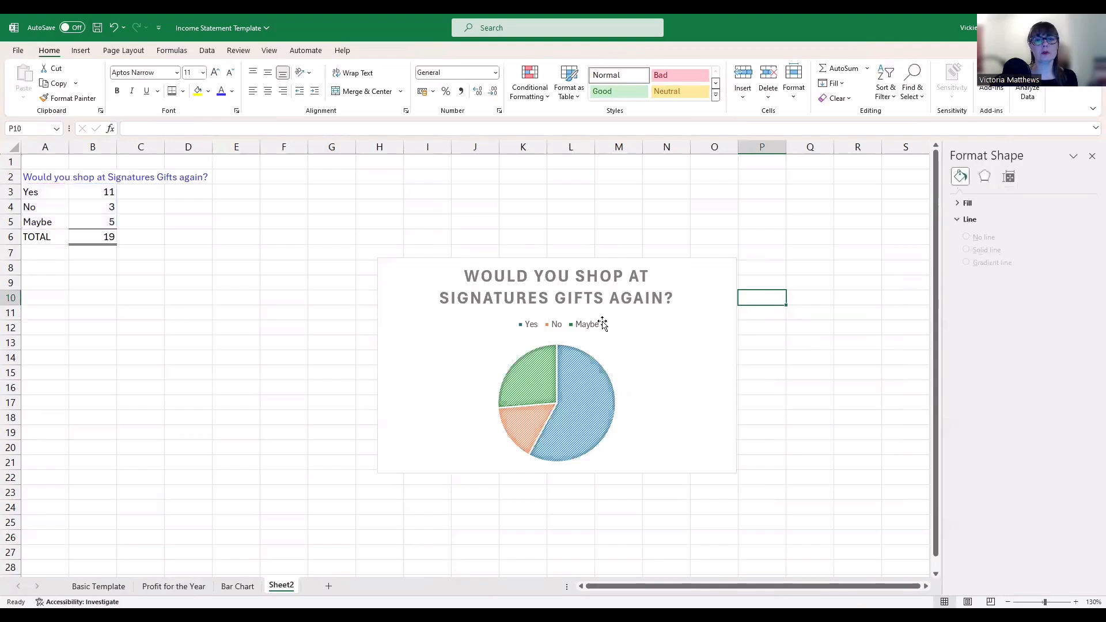
left_click(695, 342)
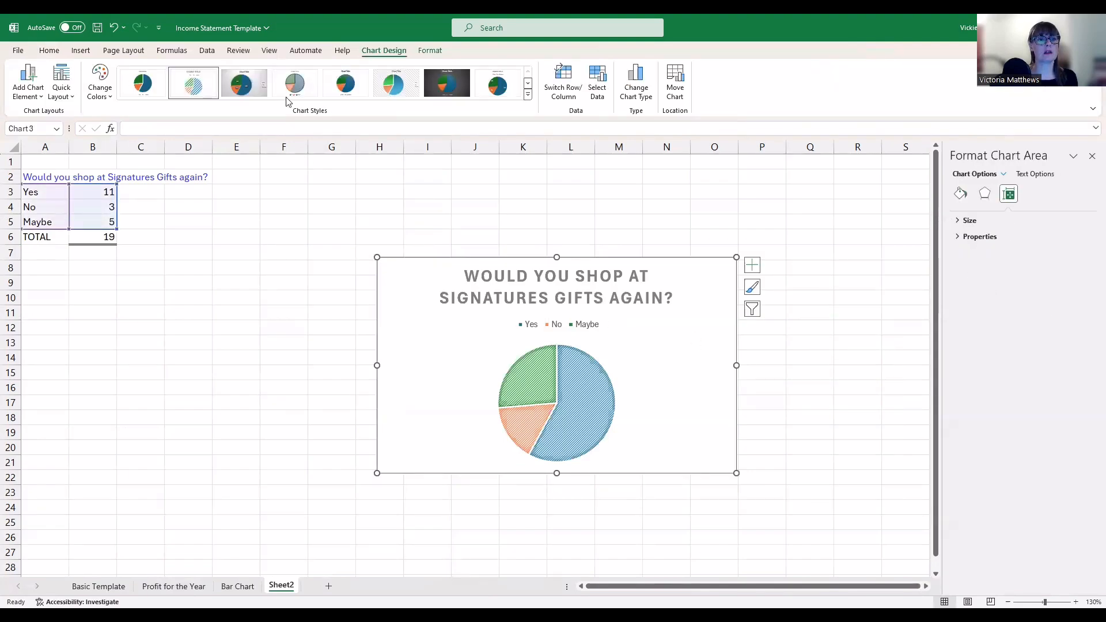
left_click(258, 91)
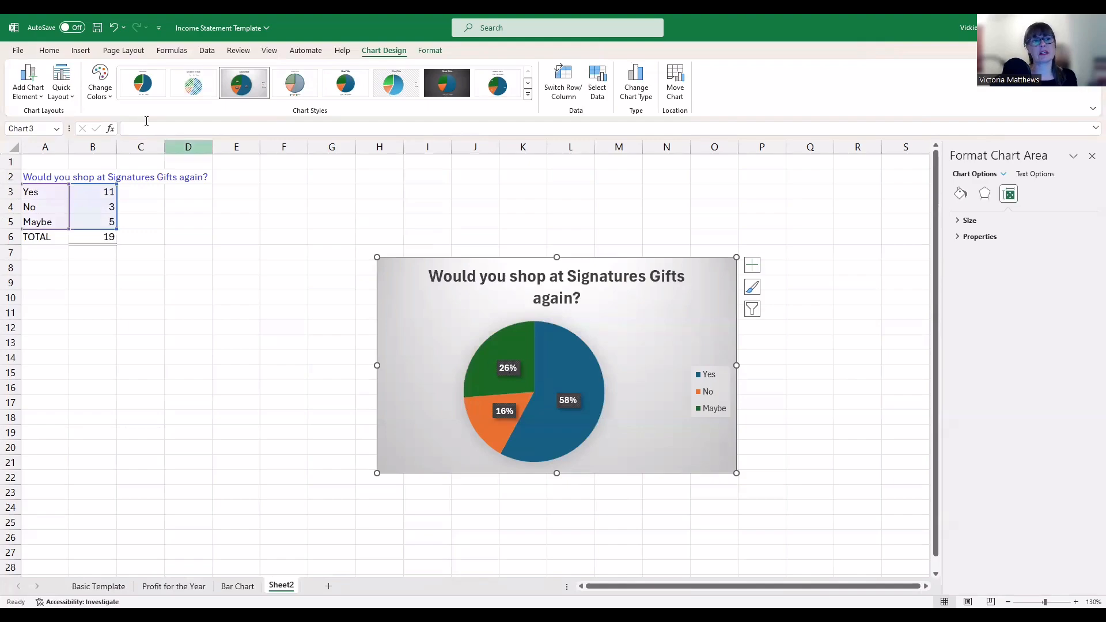
left_click(143, 84)
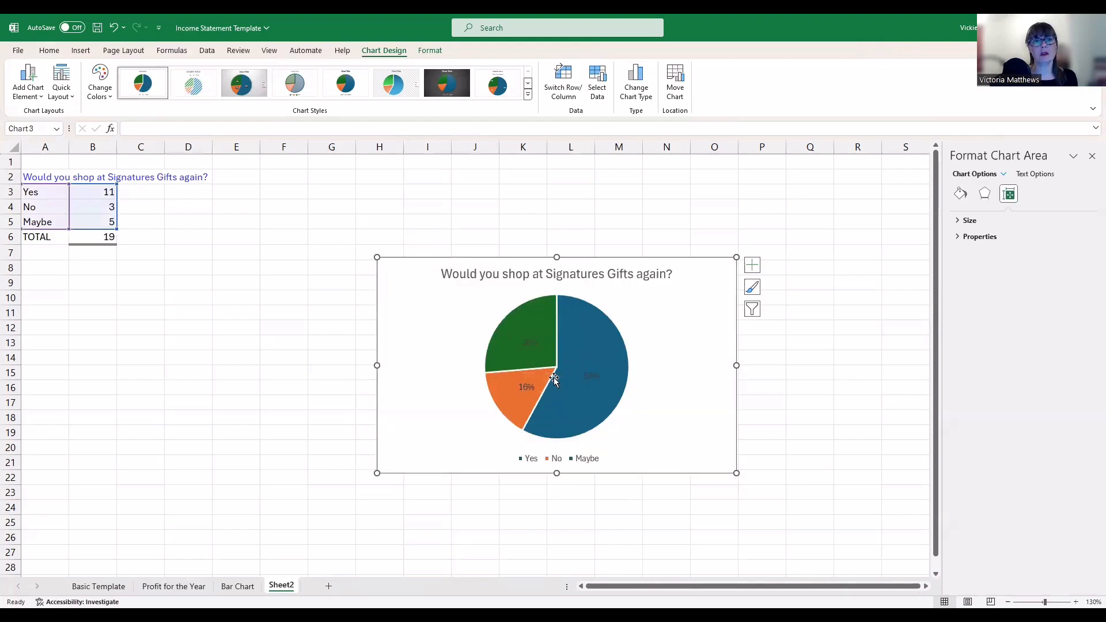
left_click(396, 83)
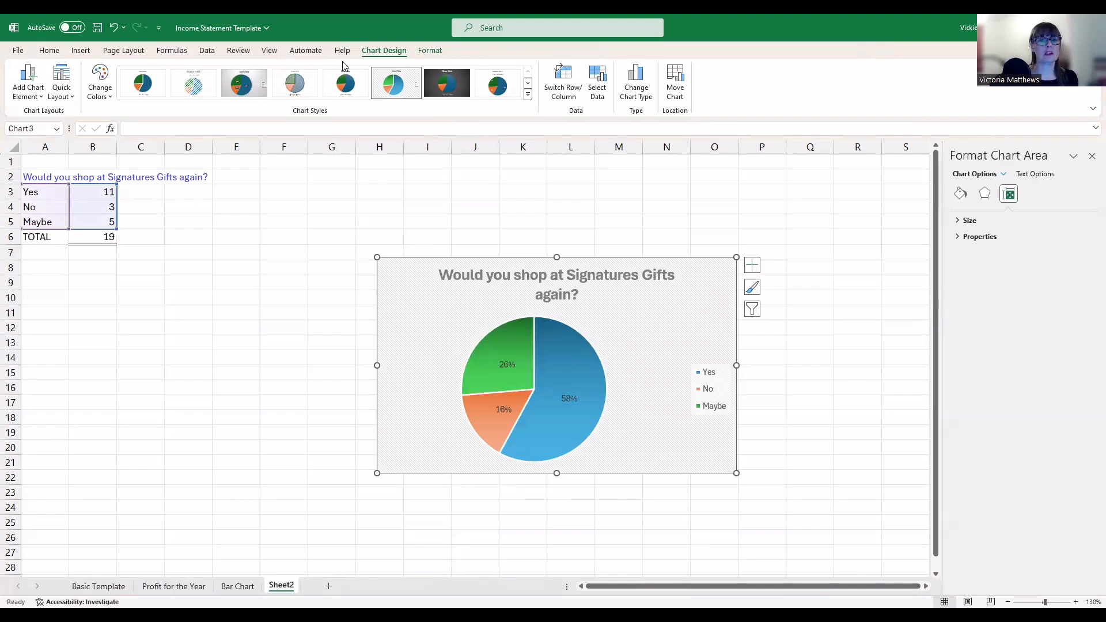
left_click(442, 92)
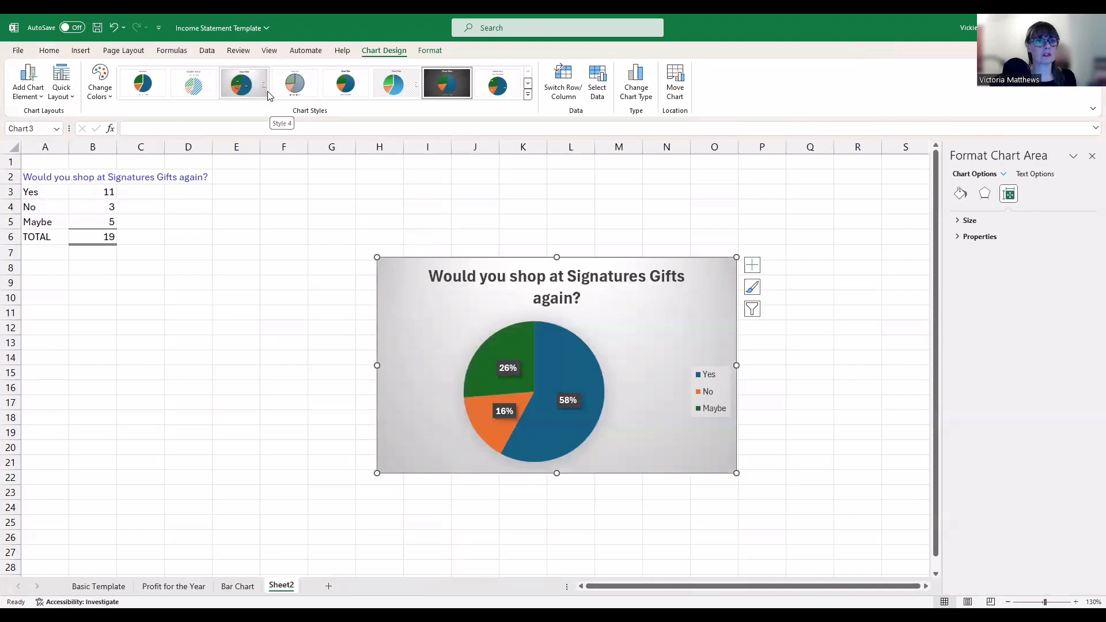
left_click(241, 84)
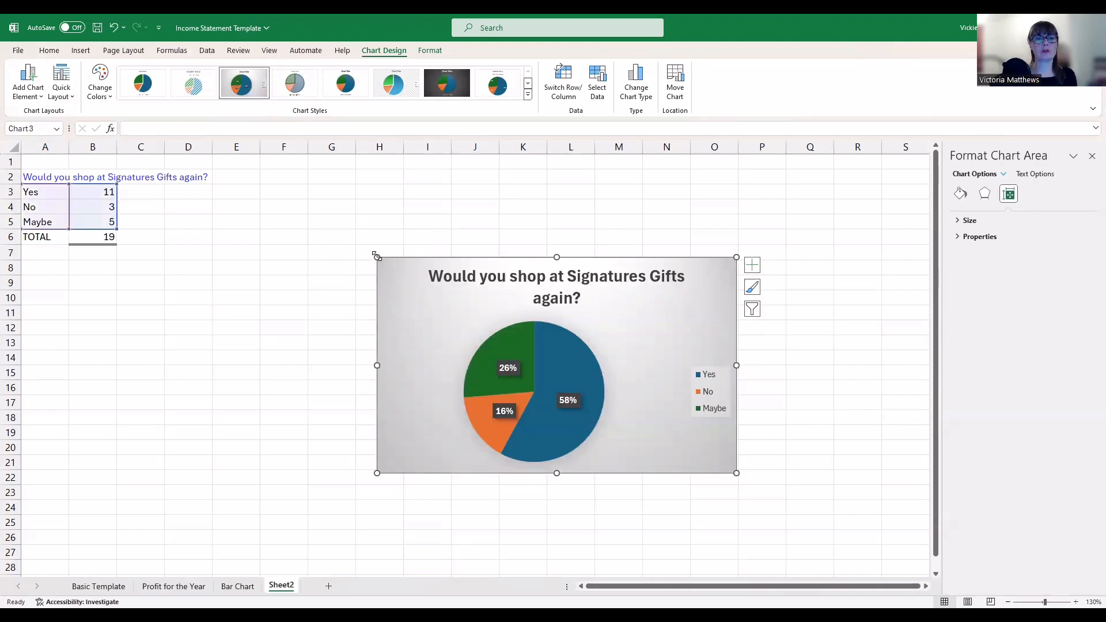
Move the pie chart to a new sheet named Survey after Sheet2, then return to Sheet2
left_click_drag(377, 257, 337, 210)
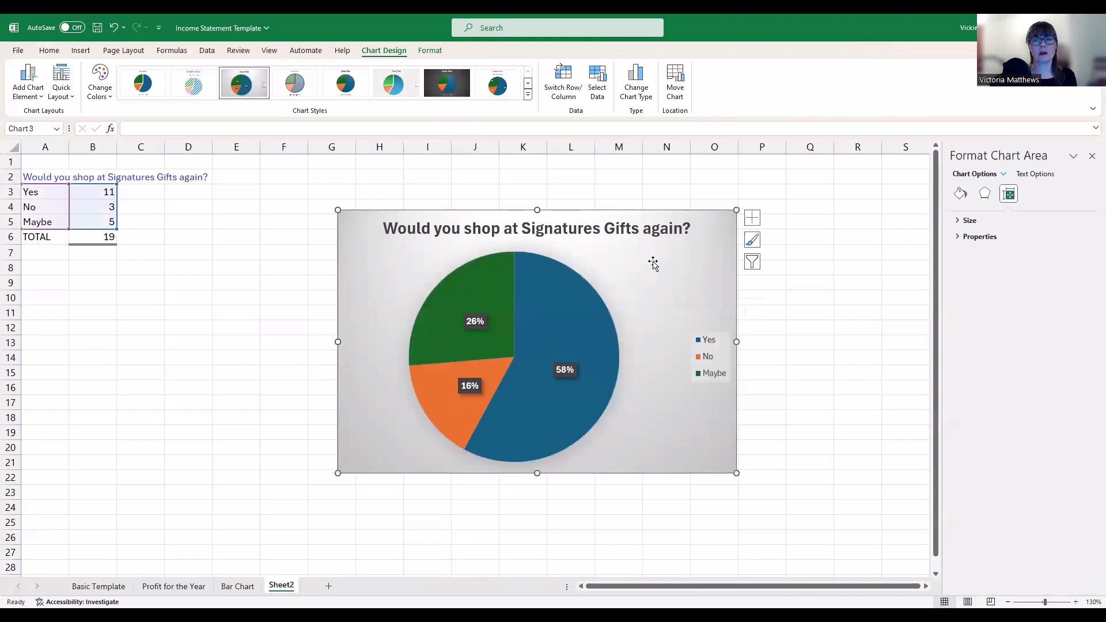
right_click(666, 212)
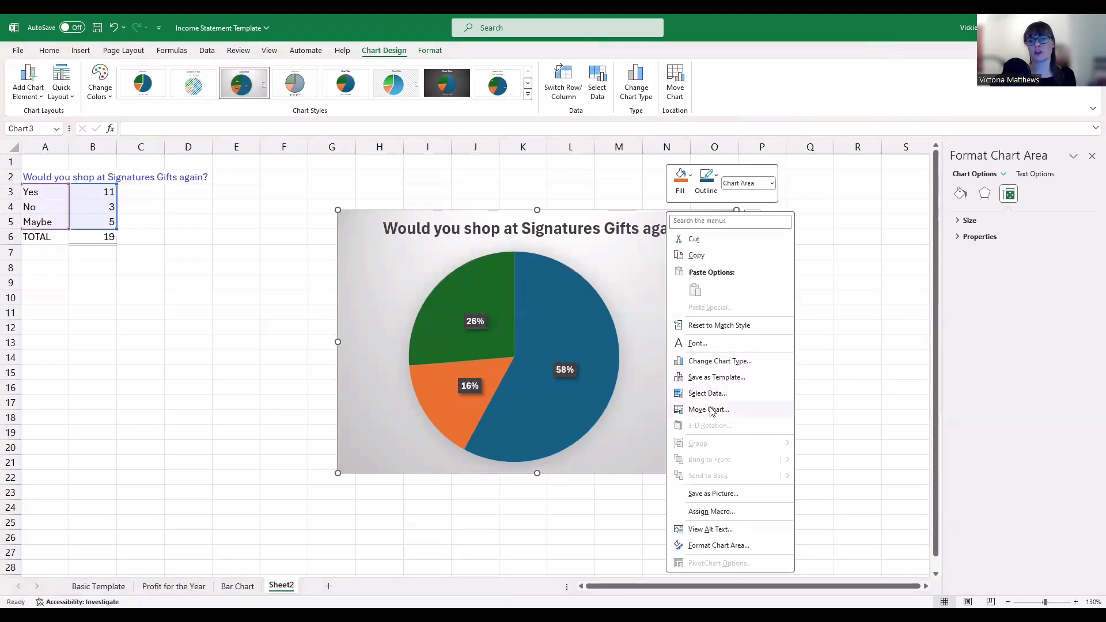
left_click(732, 412)
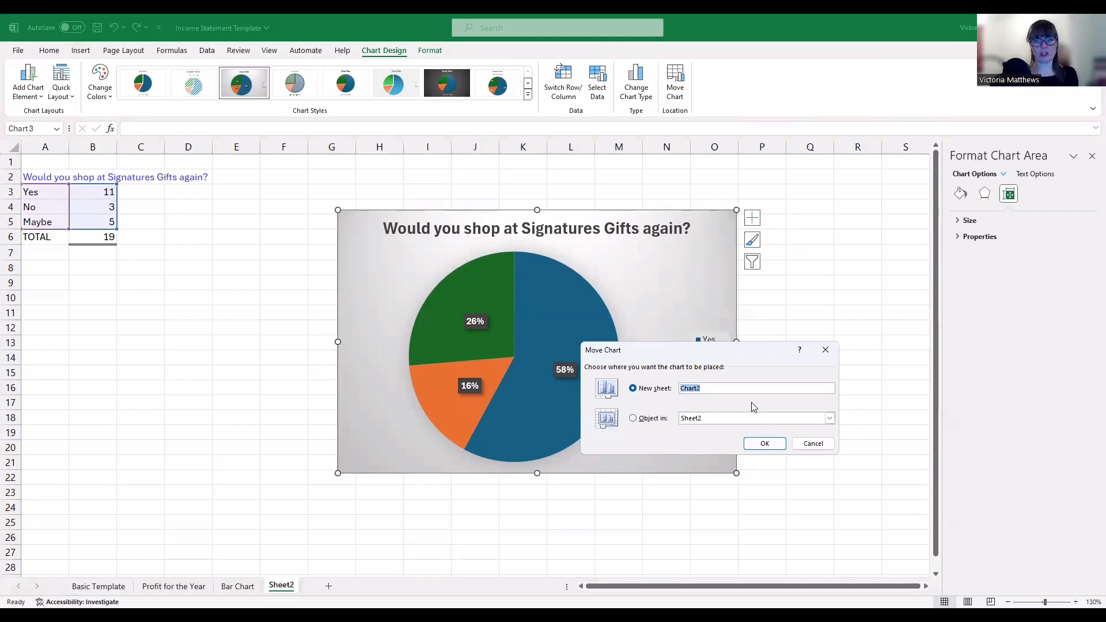
type("Survey")
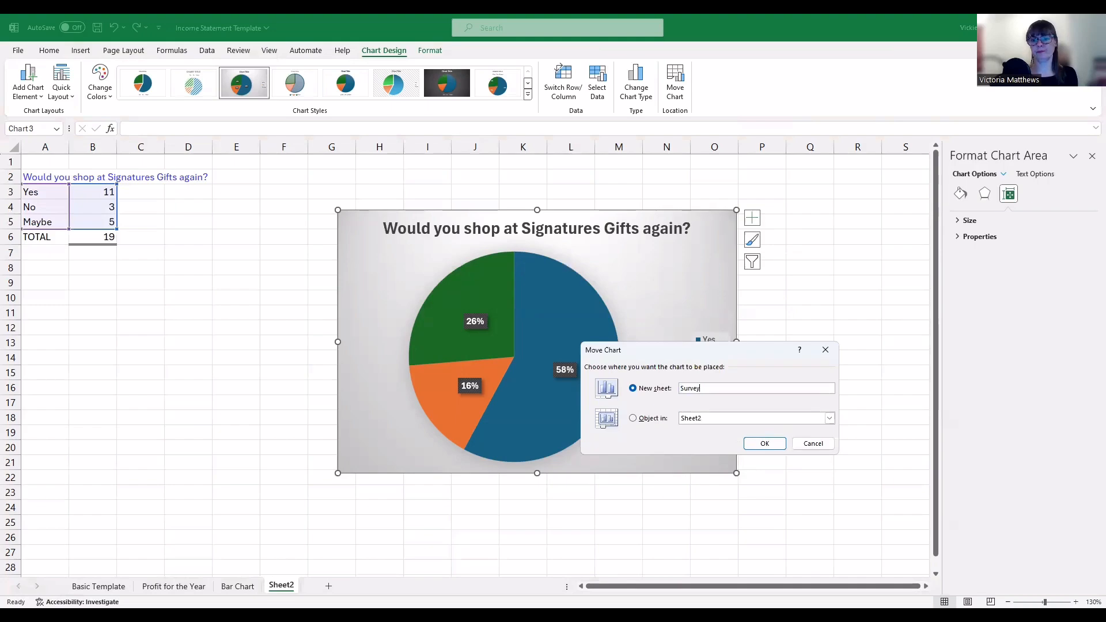
left_click(767, 447)
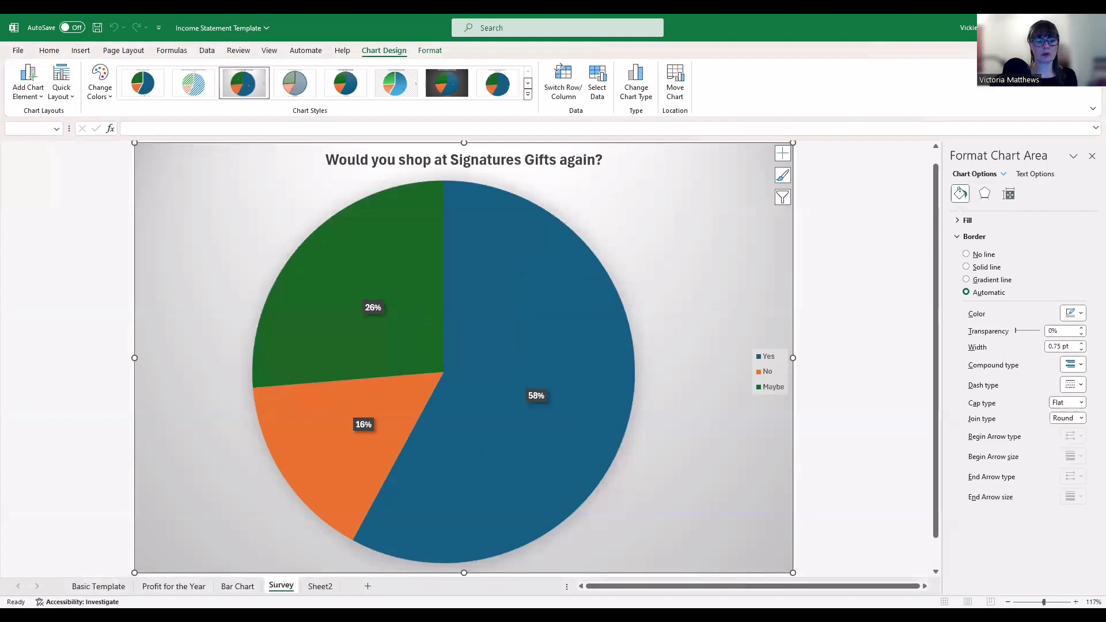
left_click_drag(289, 588, 341, 589)
left_click(281, 587)
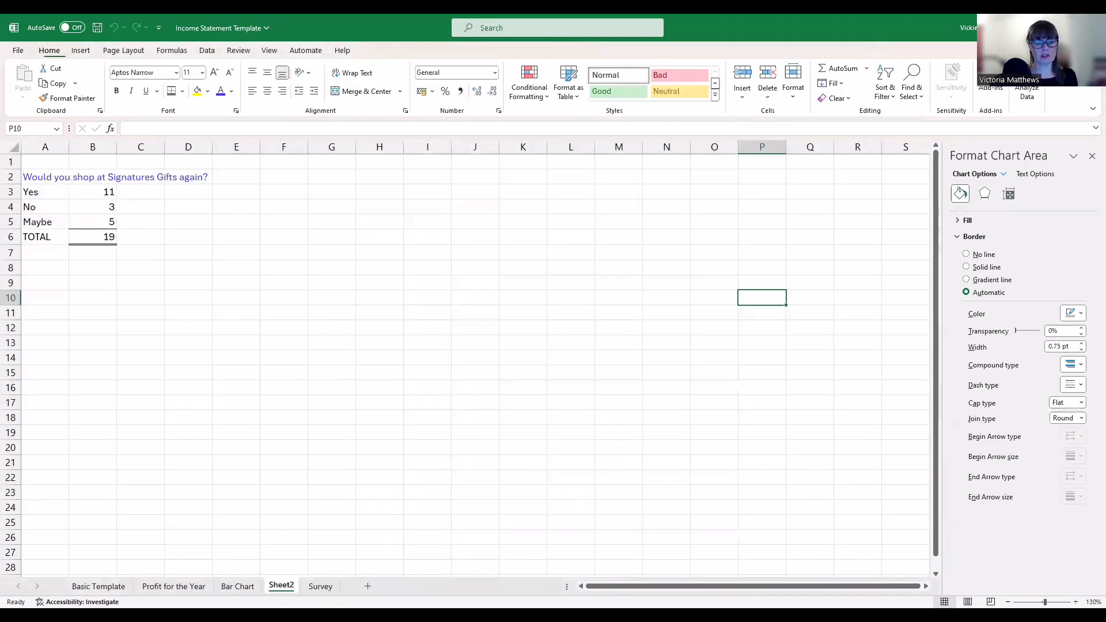
Rename the Sheet2 tab to 'Survey Results'
right_click(282, 587)
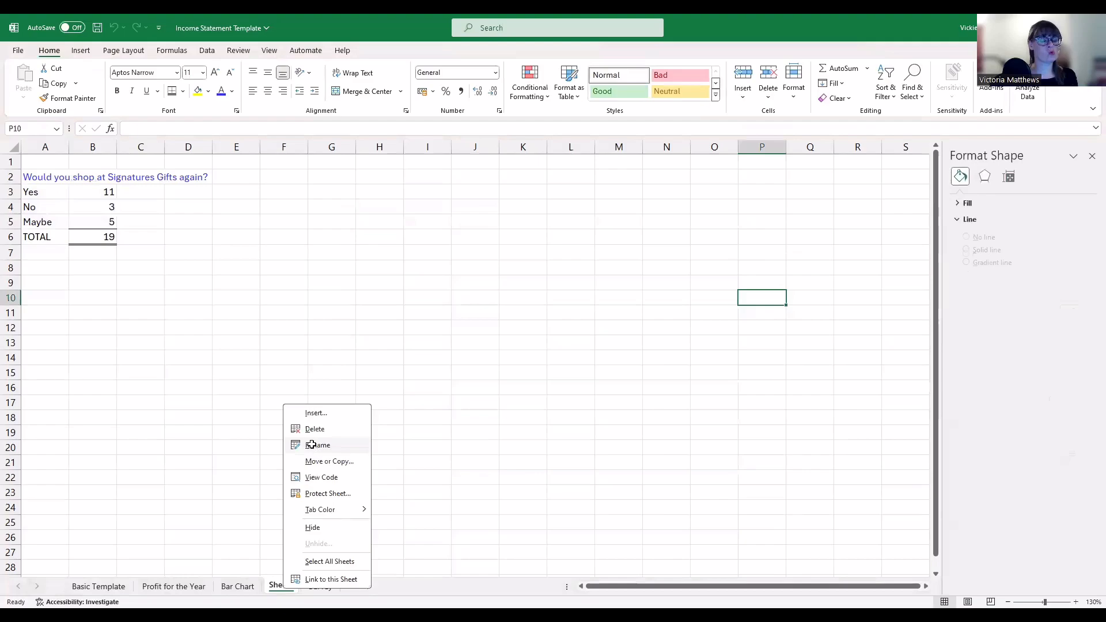
left_click(311, 445)
type("Sur")
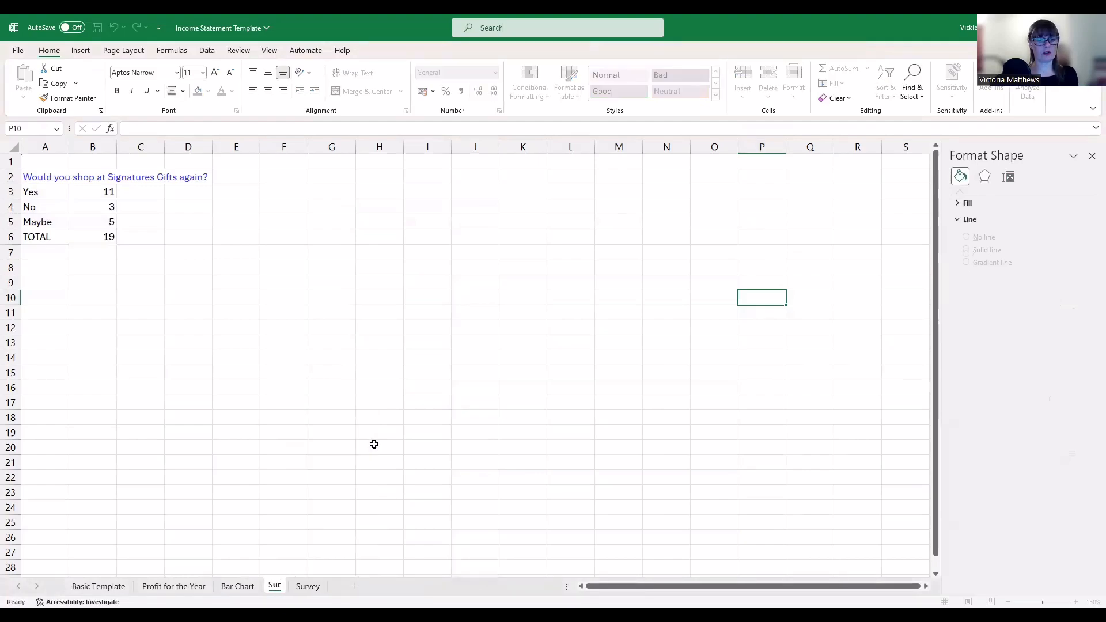
type("vey Resu")
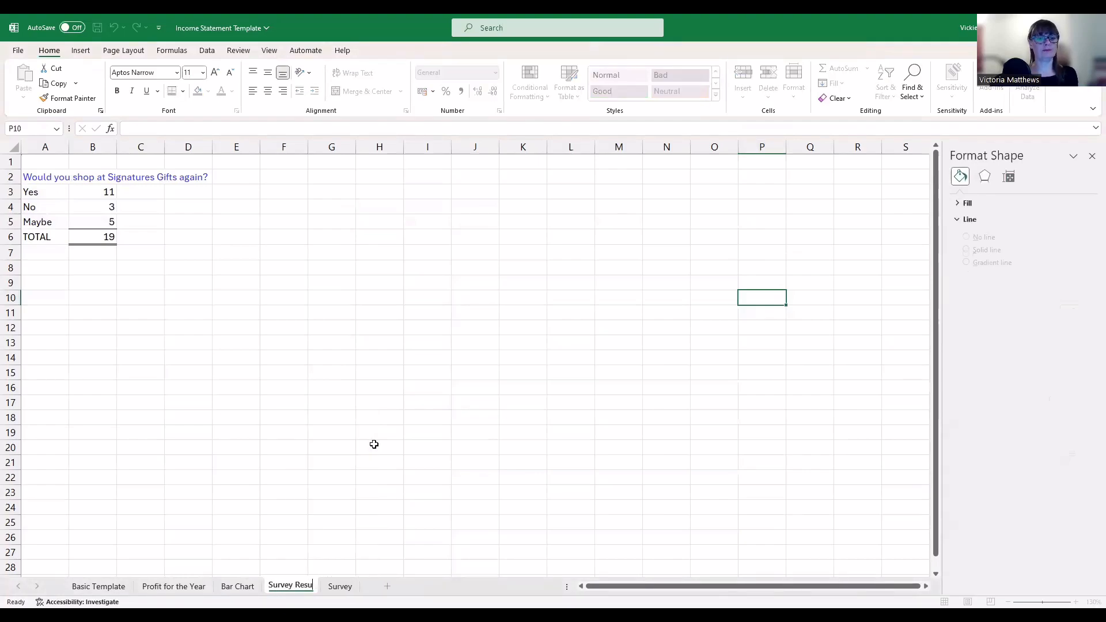
type("lts")
key("Return")
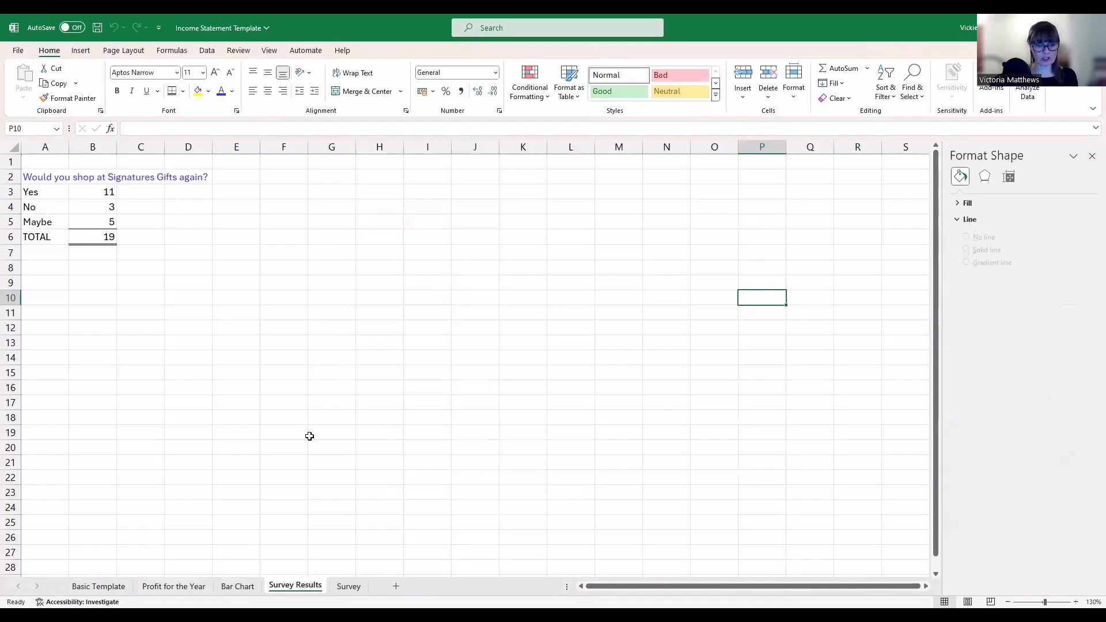
Glance at the Survey chart's options, then return to the Basic Template income statement
left_click(349, 586)
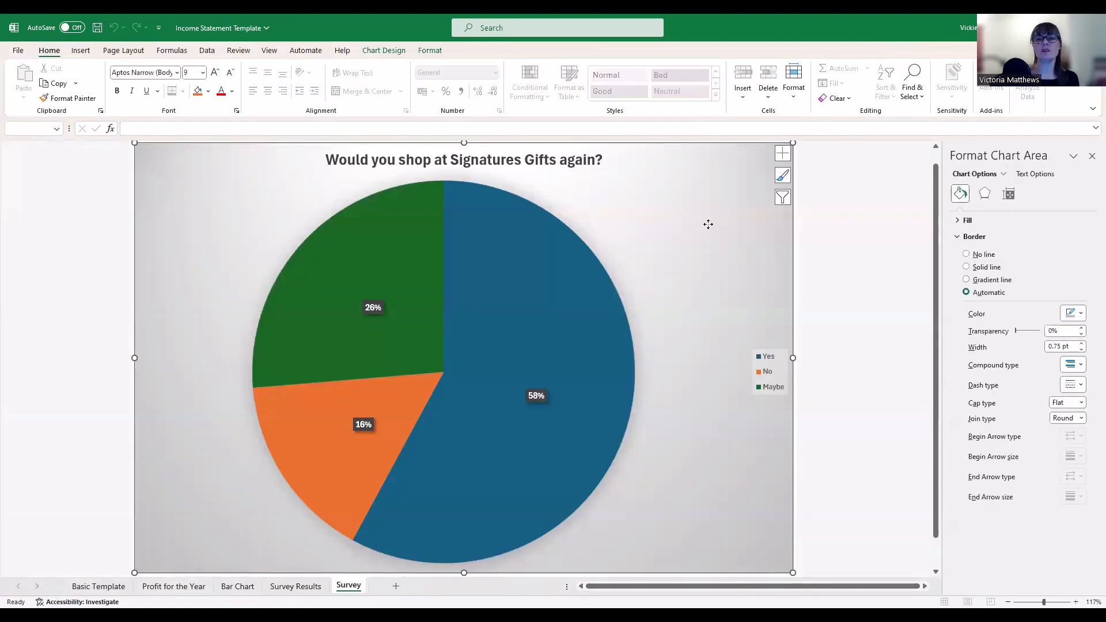
right_click(710, 229)
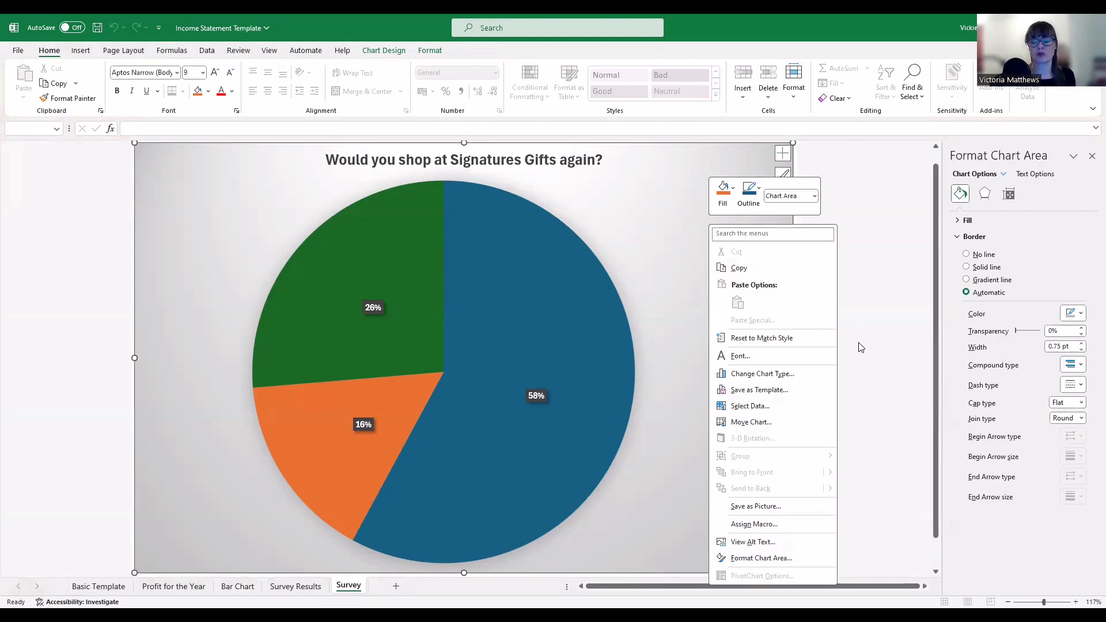
key("Escape")
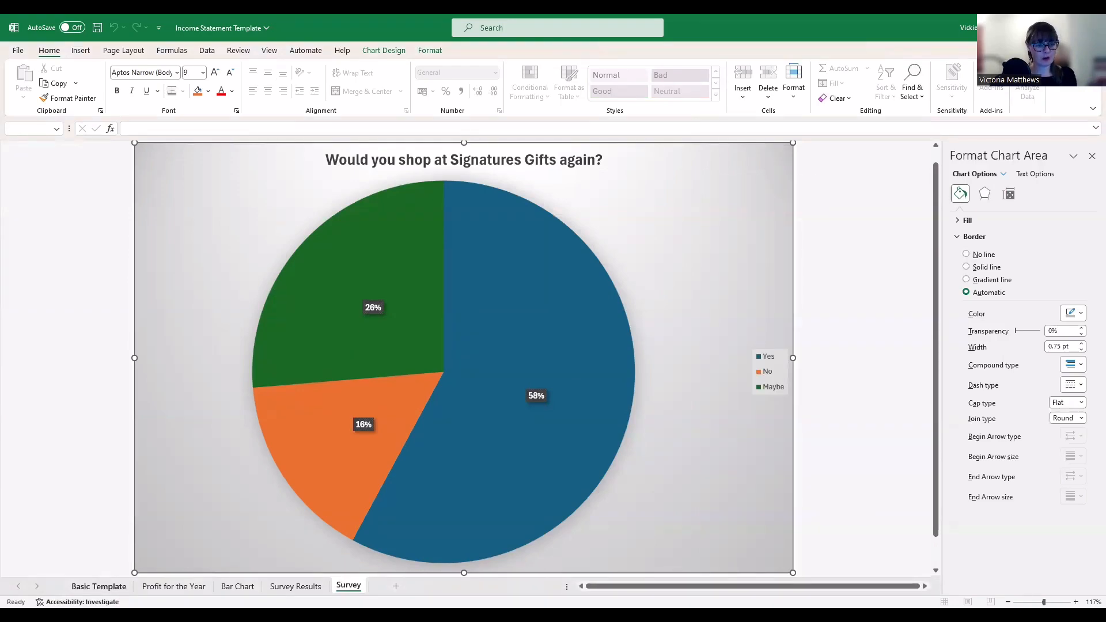
left_click(99, 586)
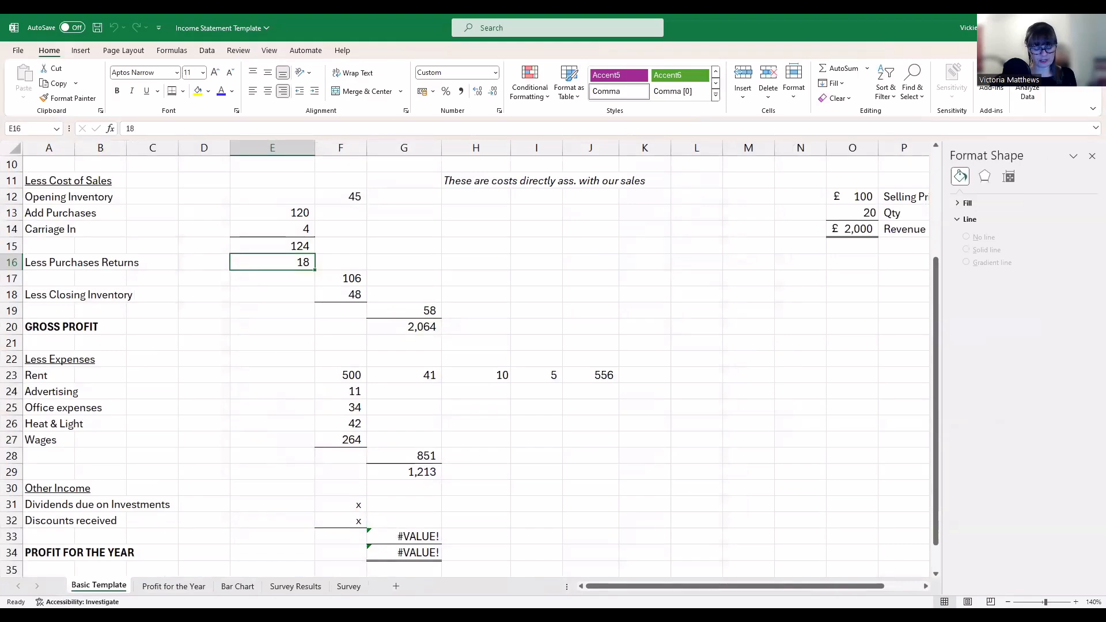
Angle the Month and Profit headers in A2:B2 counterclockwise on Profit for the Year
left_click(173, 586)
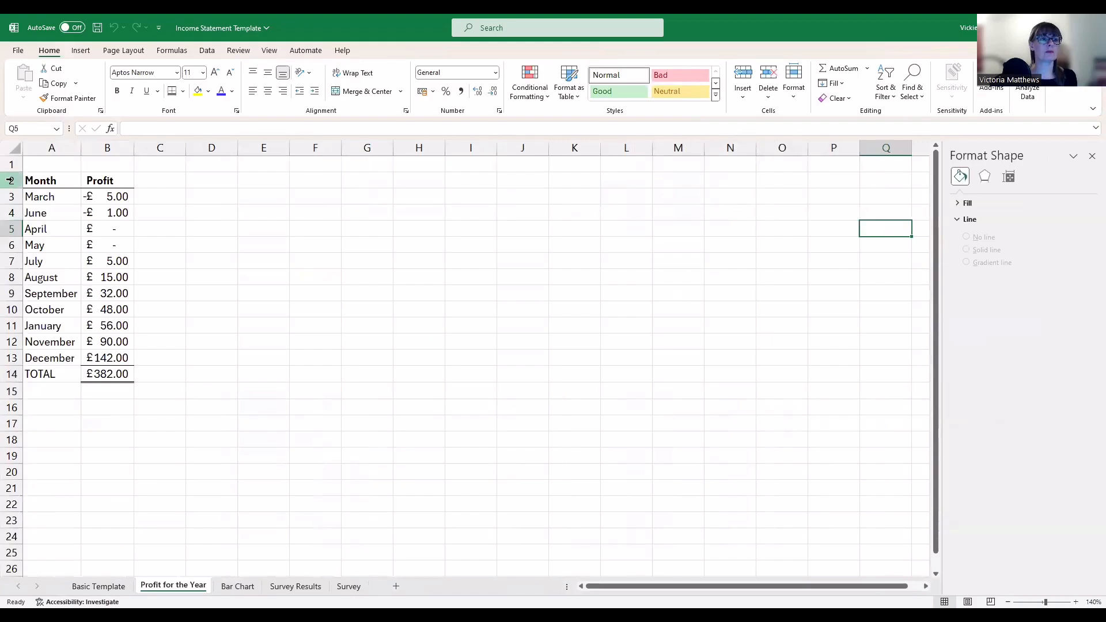
left_click_drag(52, 184, 123, 189)
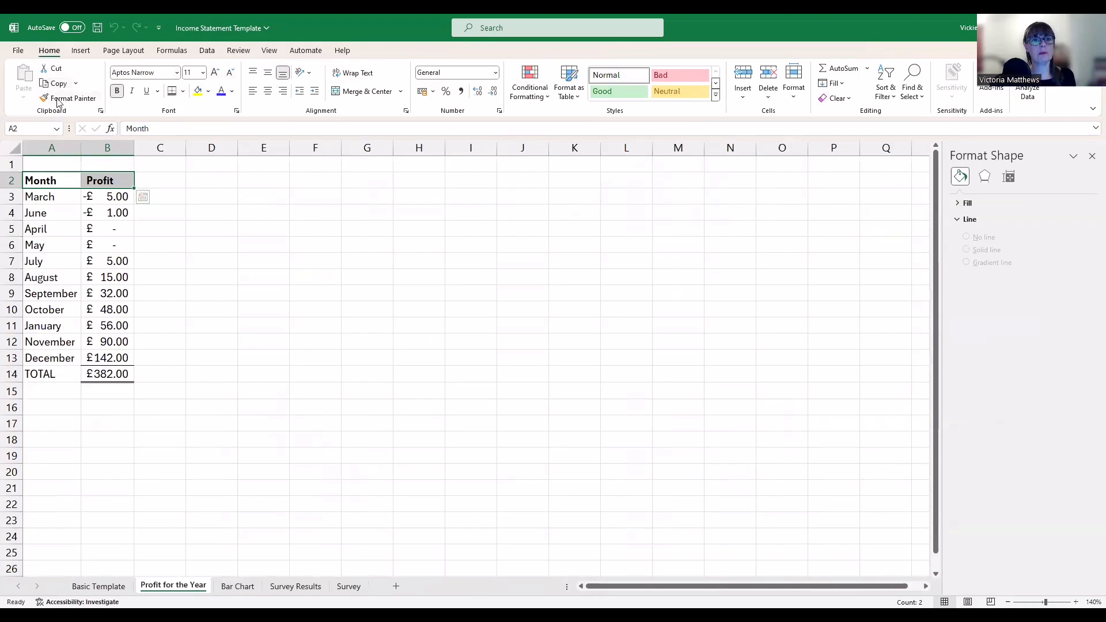
left_click(311, 73)
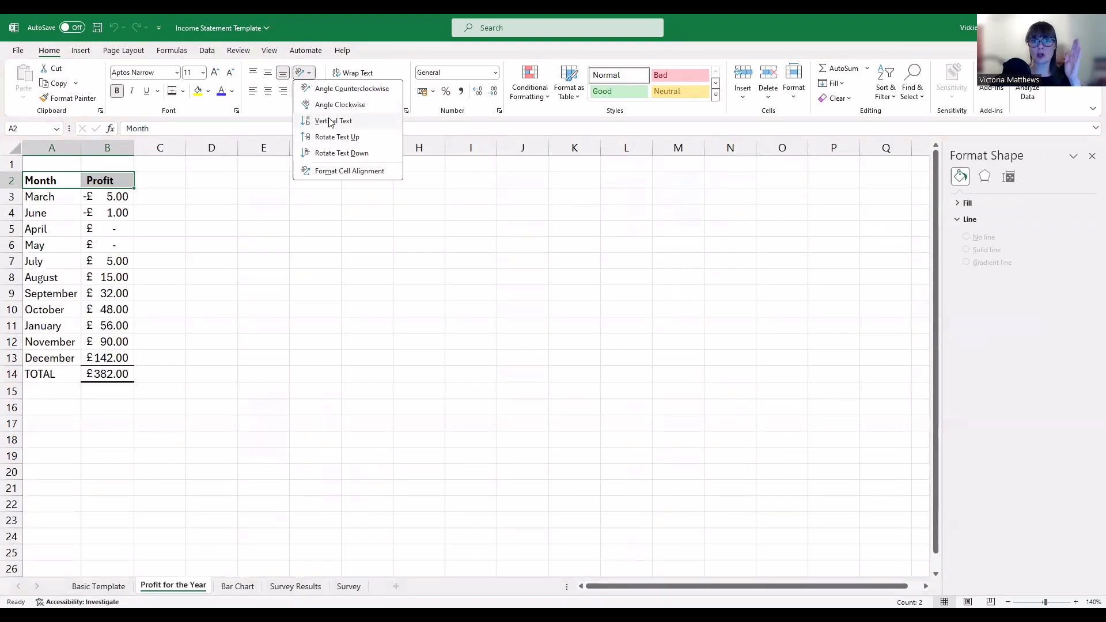
left_click(338, 89)
left_click(371, 314)
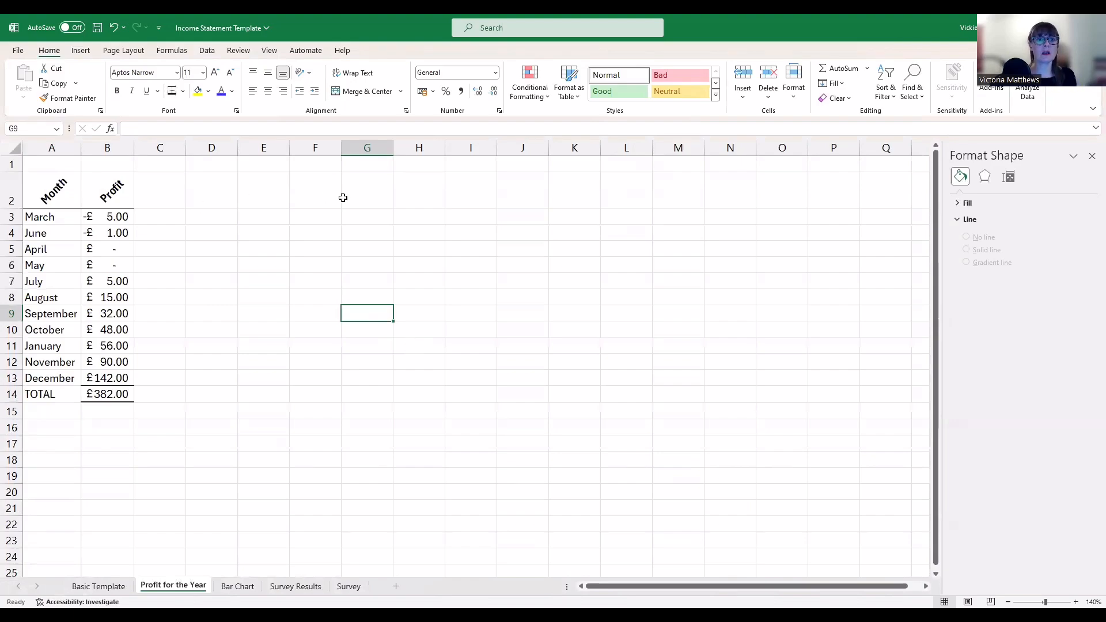
Enter three people's full names across cells G2, H2 and I2
left_click(367, 192)
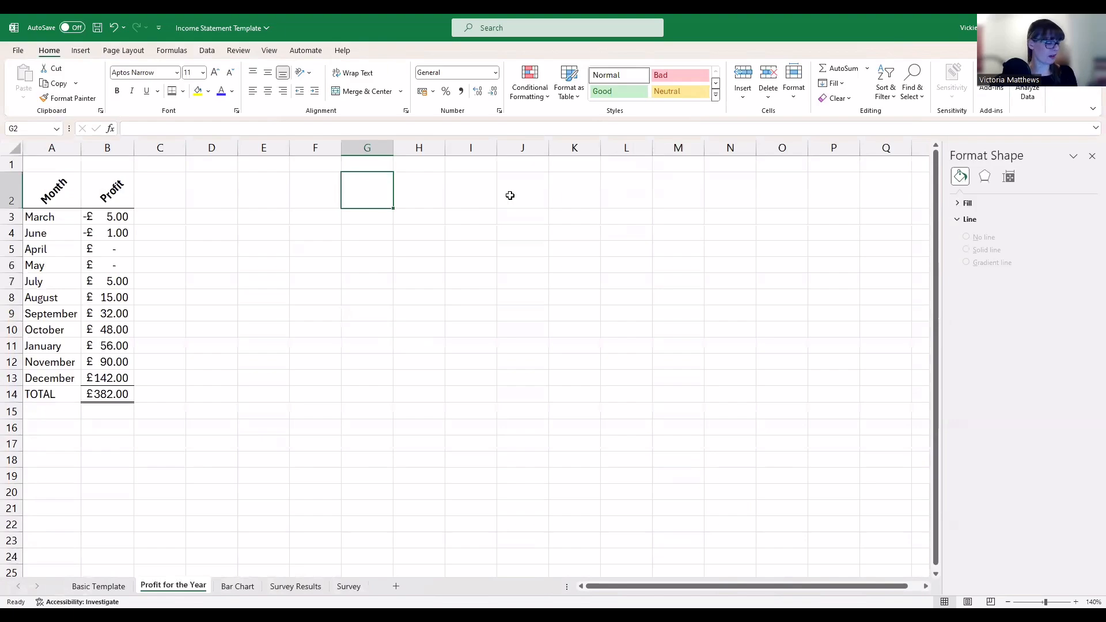
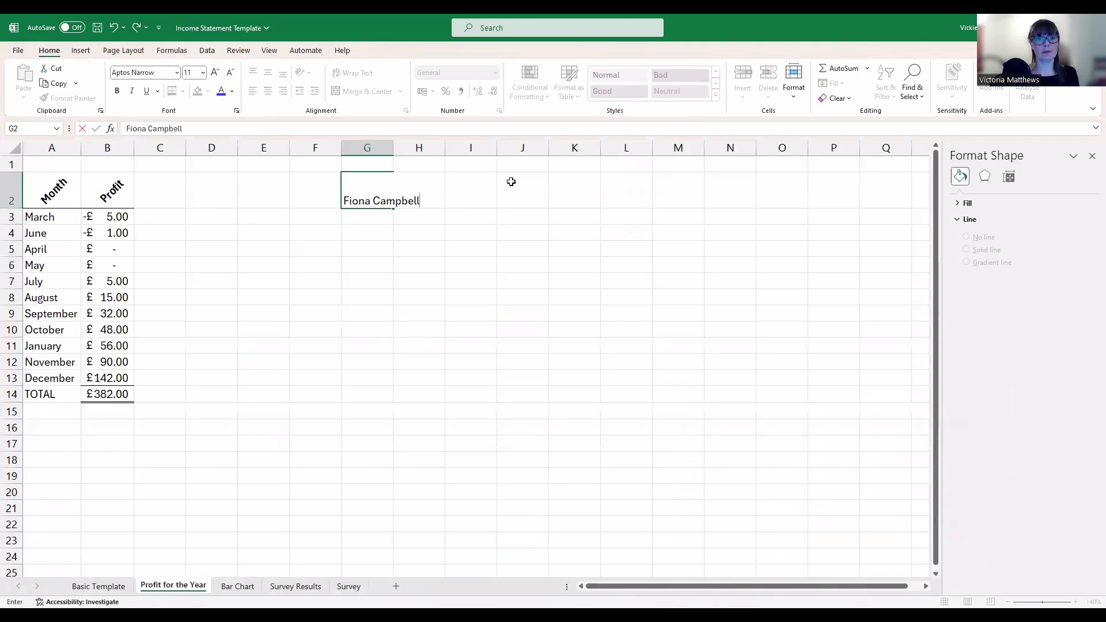
key("Tab")
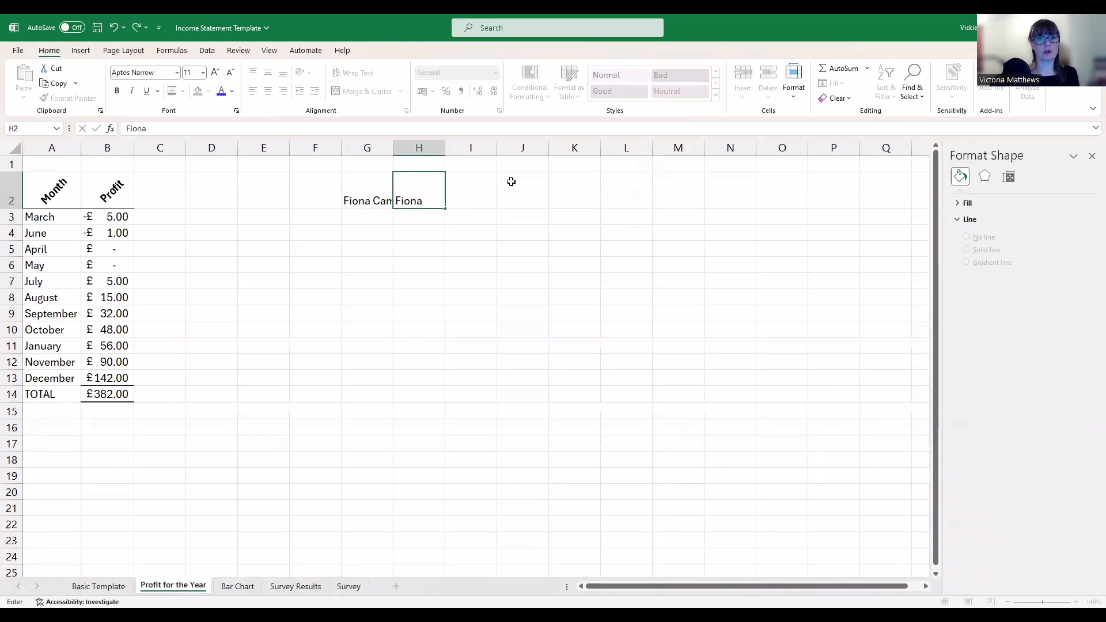
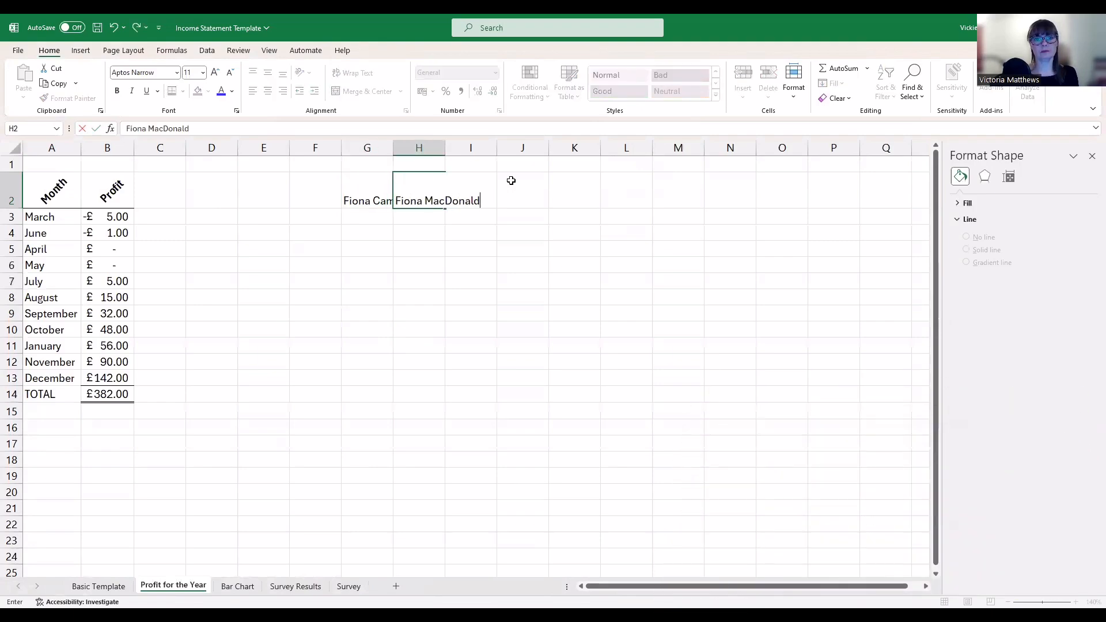
key("Tab")
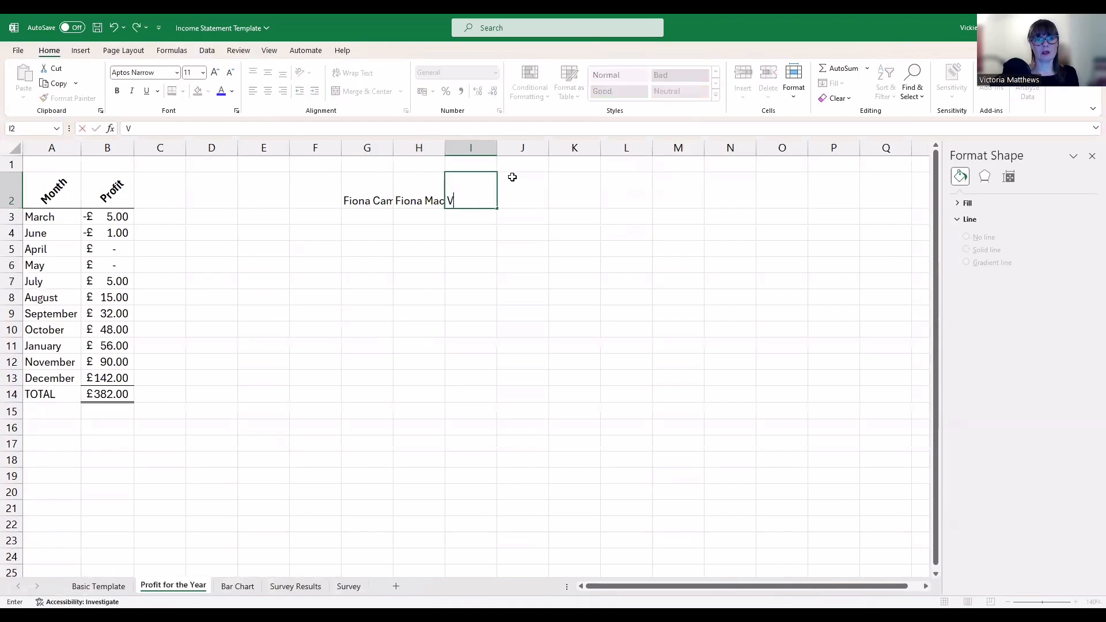
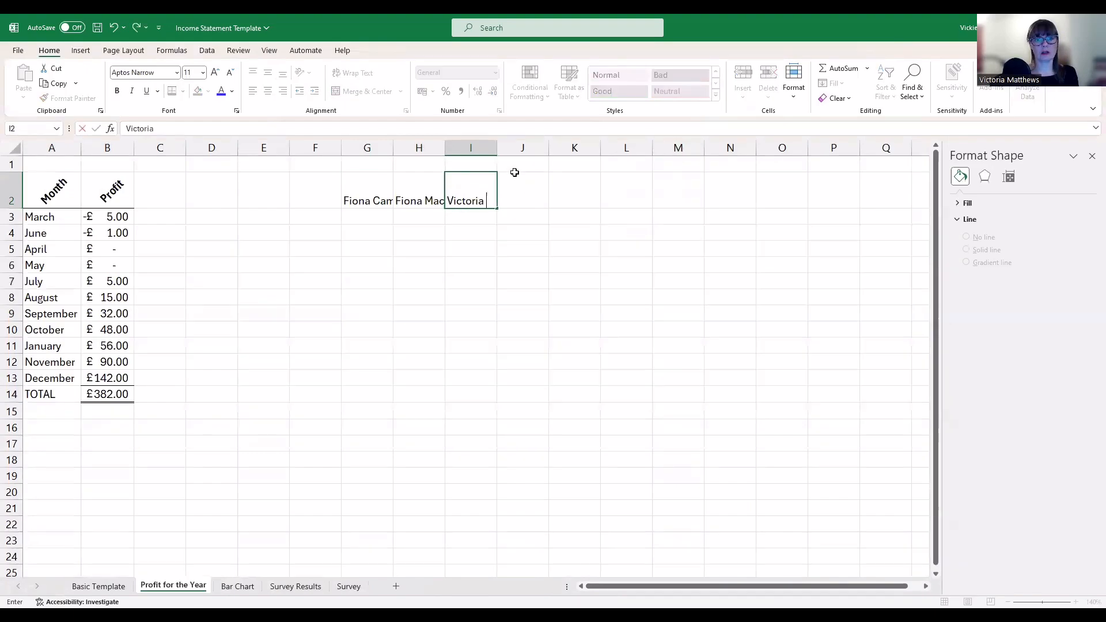
key("Return")
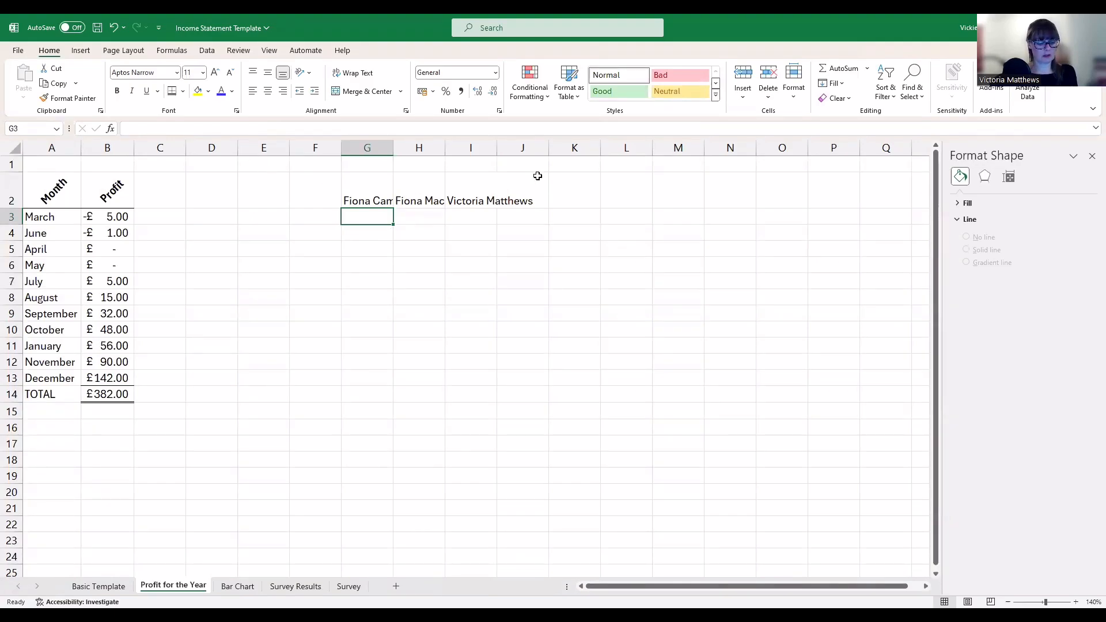
Type the labels A, B and C beneath the names in G3:I3
type("A")
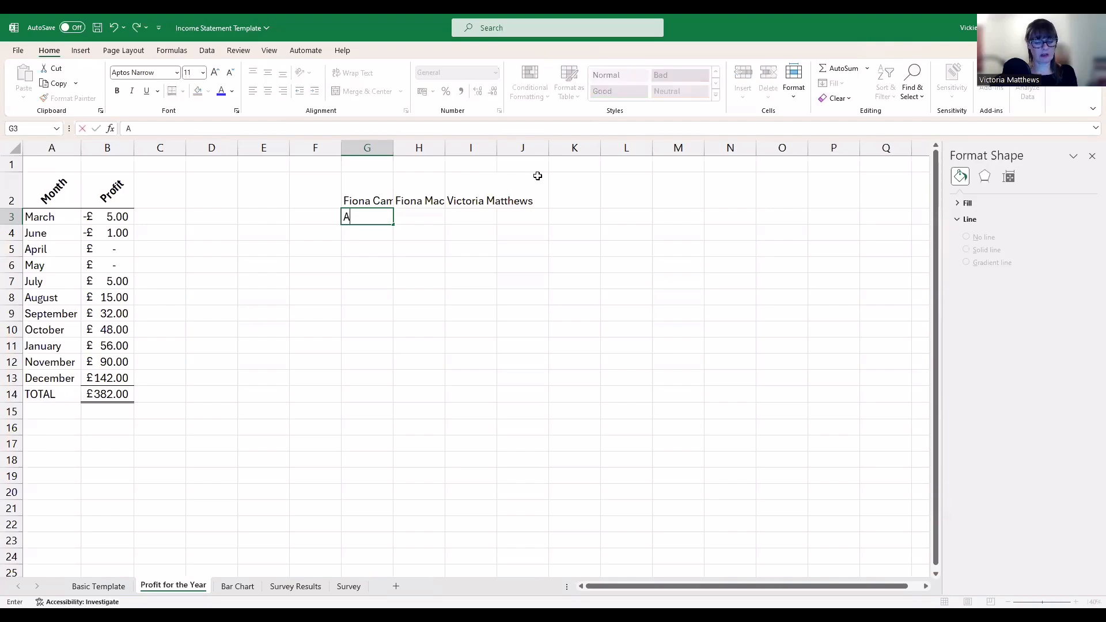
key("Tab")
type("B")
key("Tab")
type("C")
key("Return")
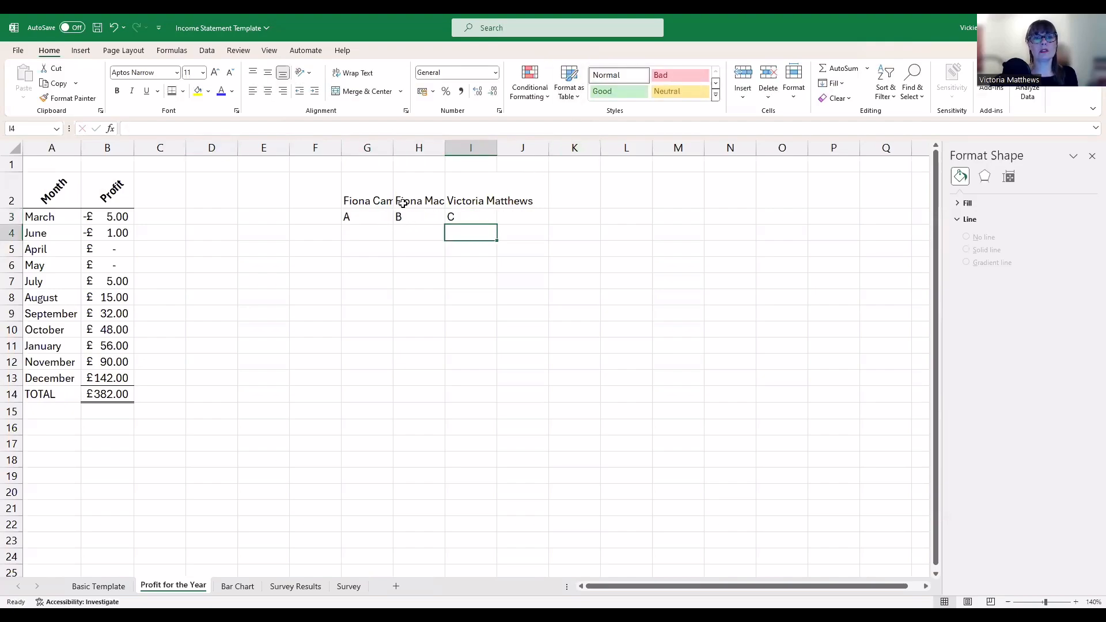
AutoFit columns G, H and I to their names and check column I's width
double_click(393, 148)
double_click(477, 148)
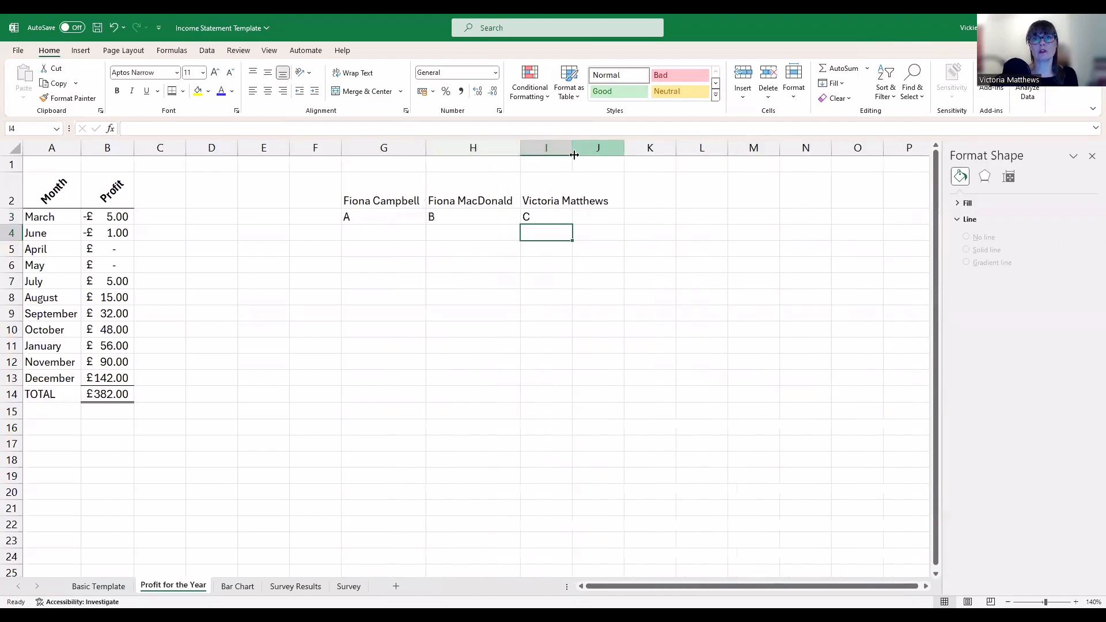
left_click_drag(574, 151, 576, 151)
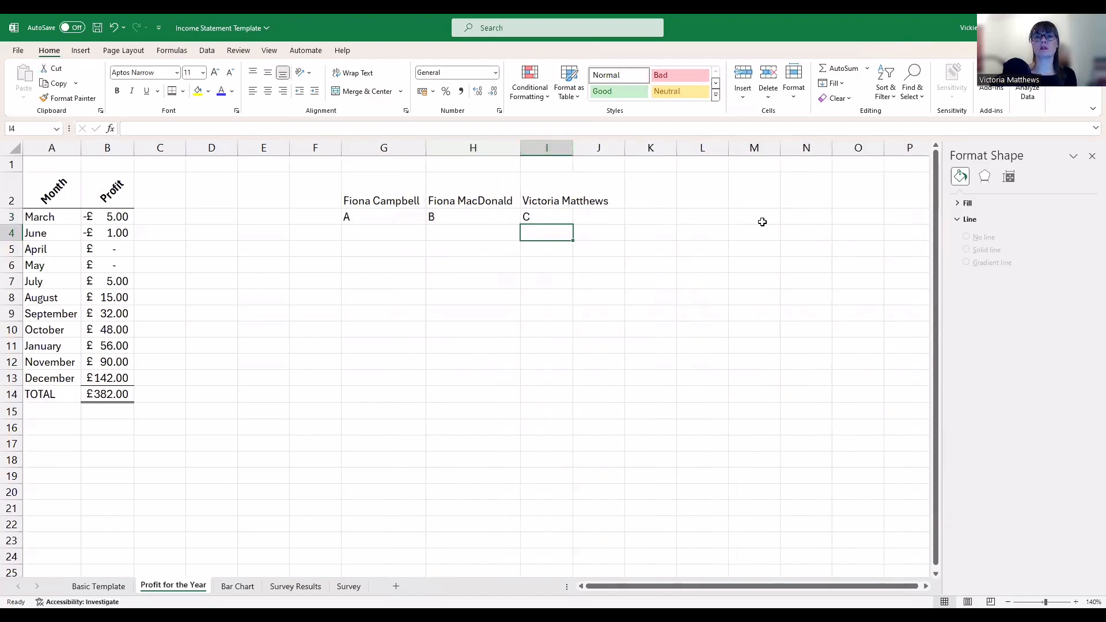
double_click(574, 148)
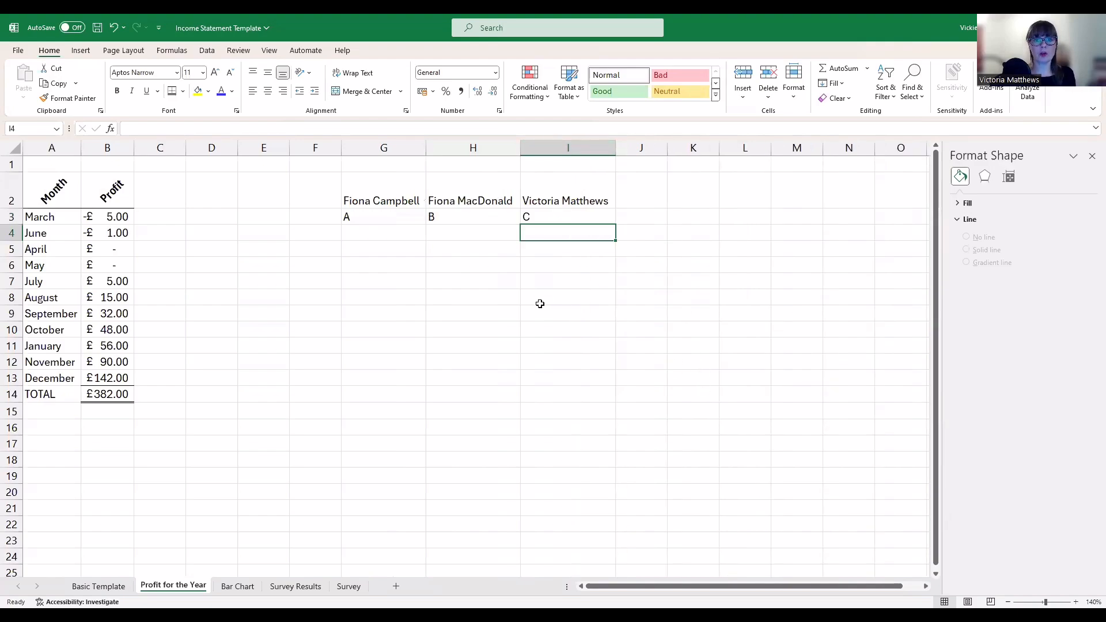
right_click(557, 149)
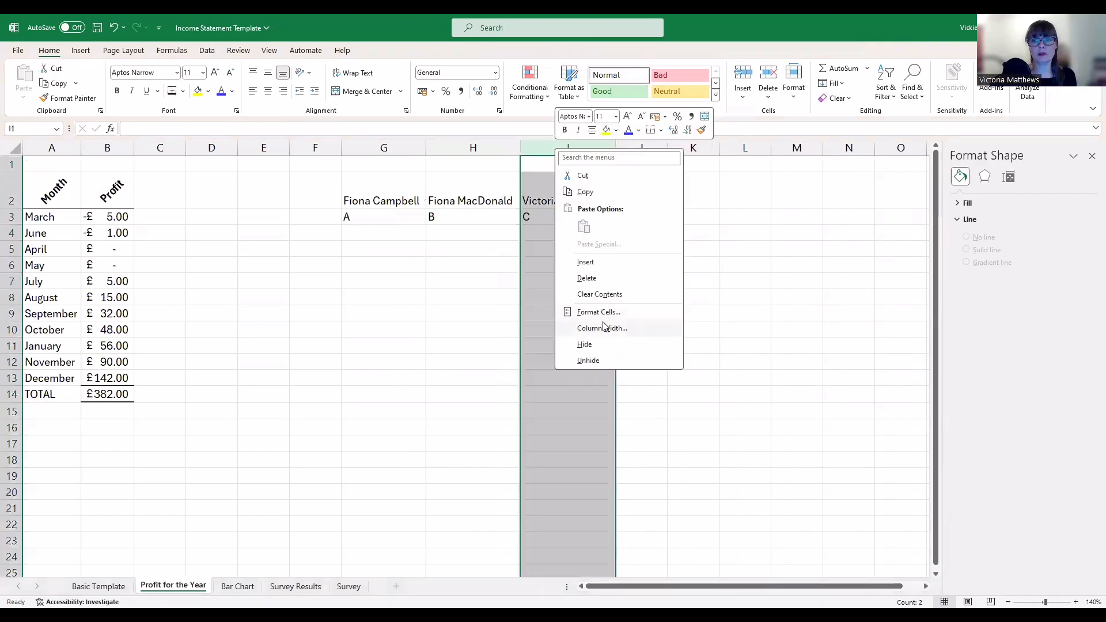
left_click(606, 333)
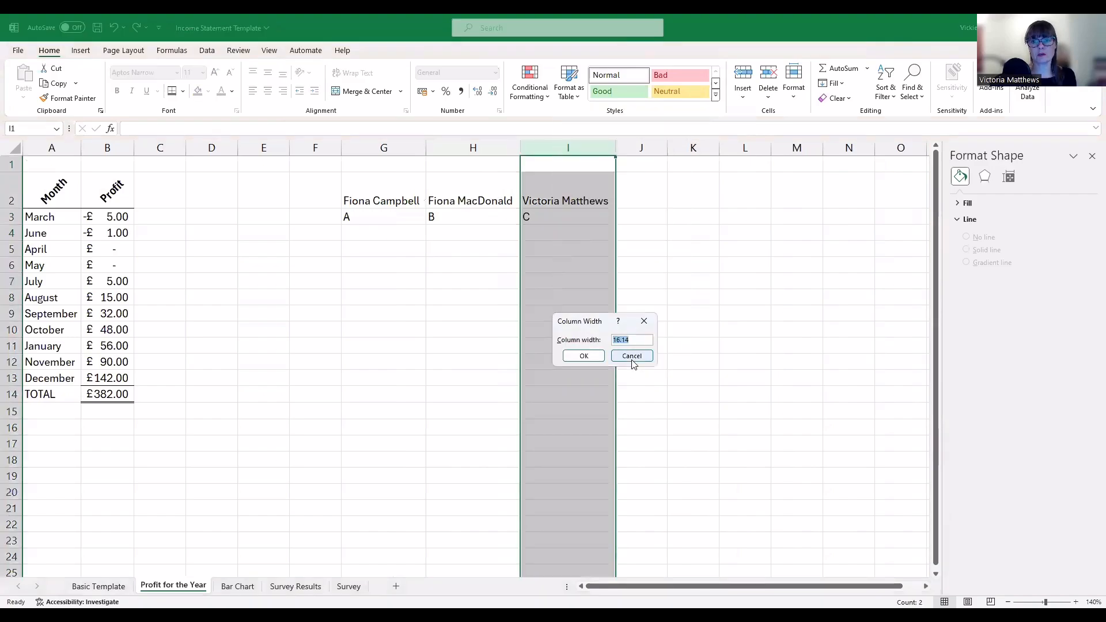
Set columns G and H to width 16.14, confirming column I already matches
left_click_drag(403, 148, 453, 148)
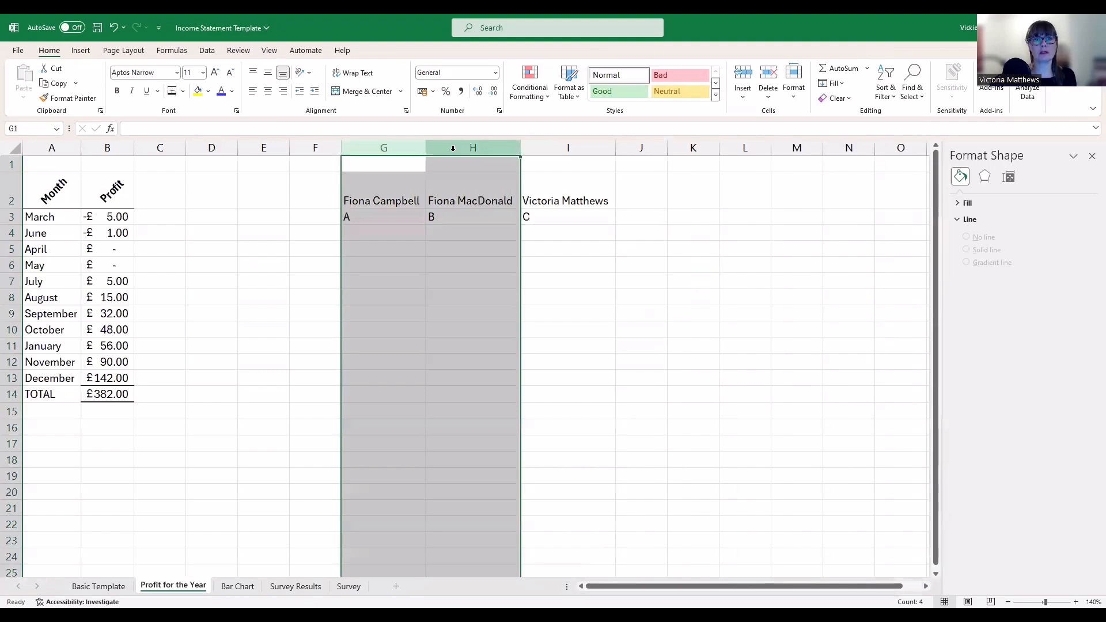
right_click(457, 149)
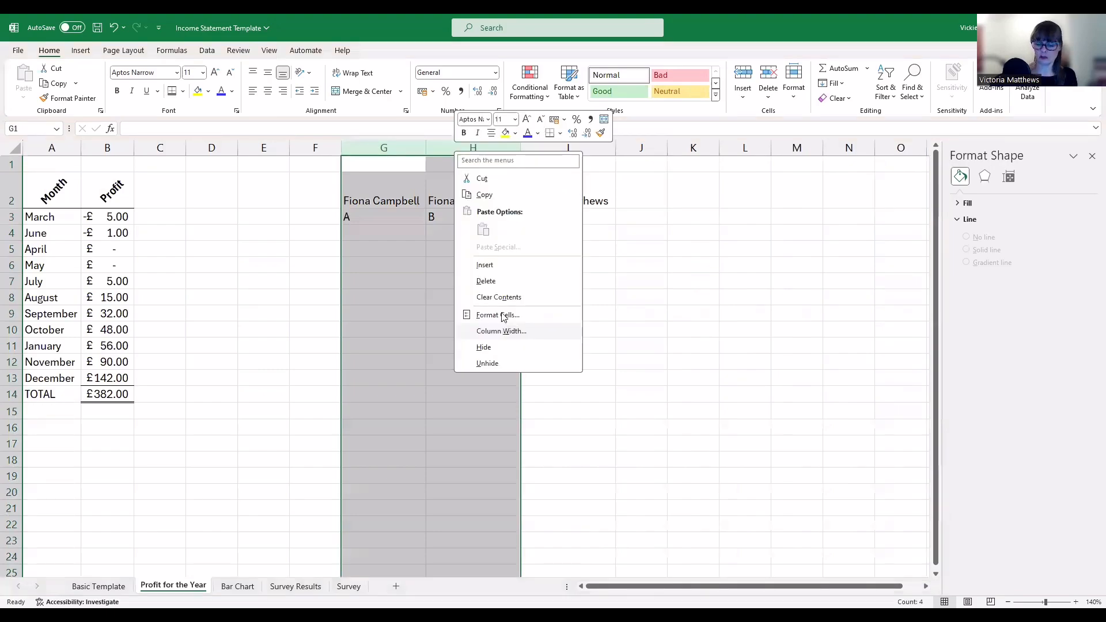
left_click(501, 331)
type("16.14")
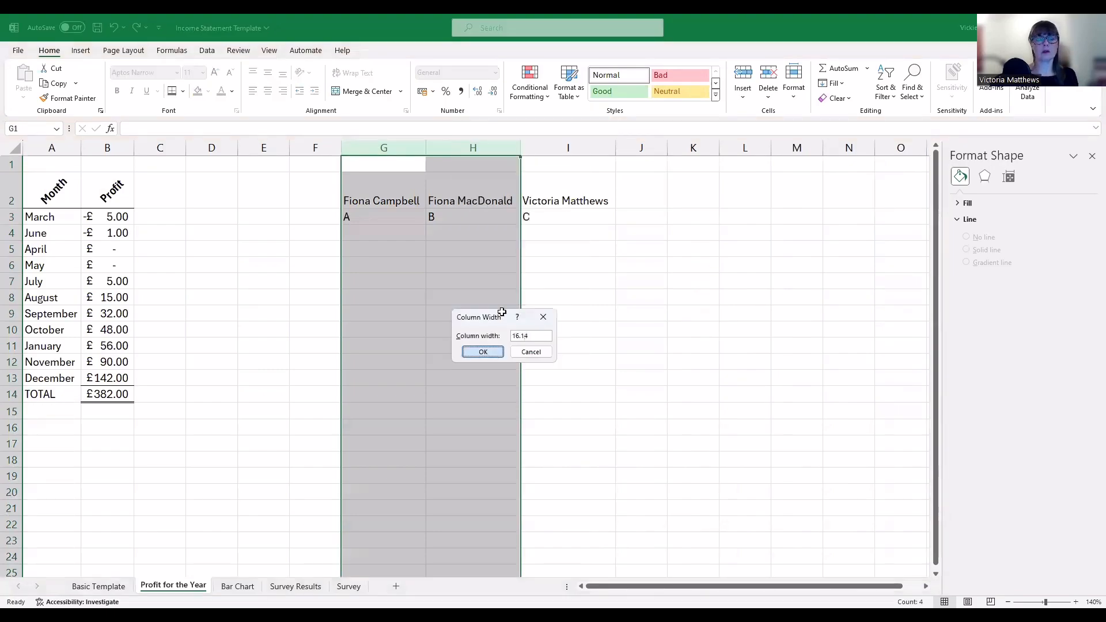
key("Return")
left_click(565, 146)
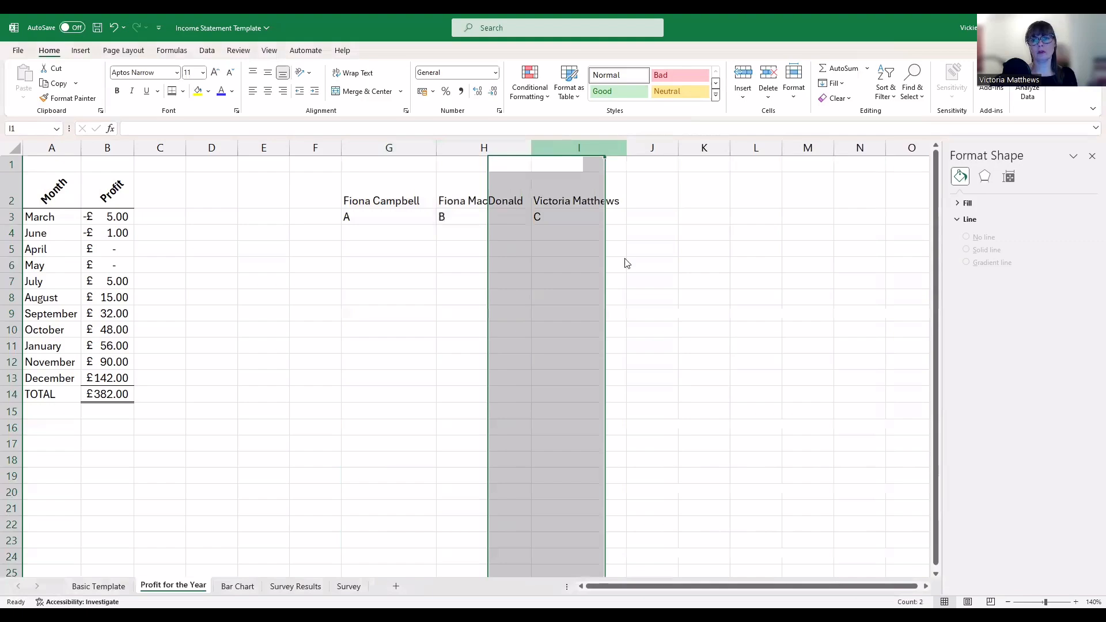
right_click(568, 148)
left_click(609, 329)
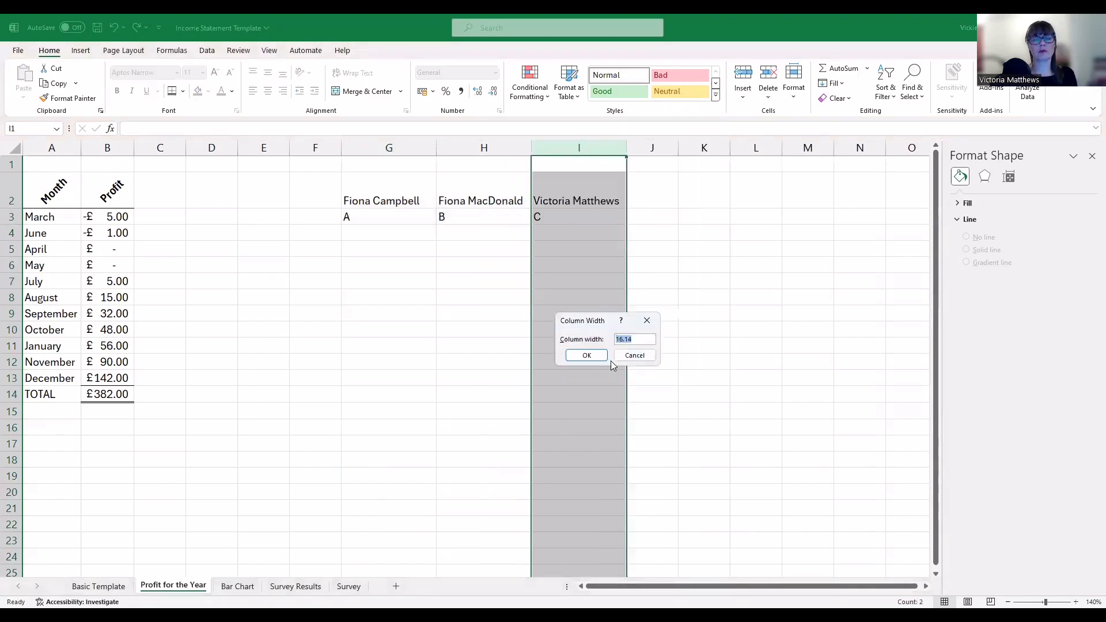
left_click(736, 343)
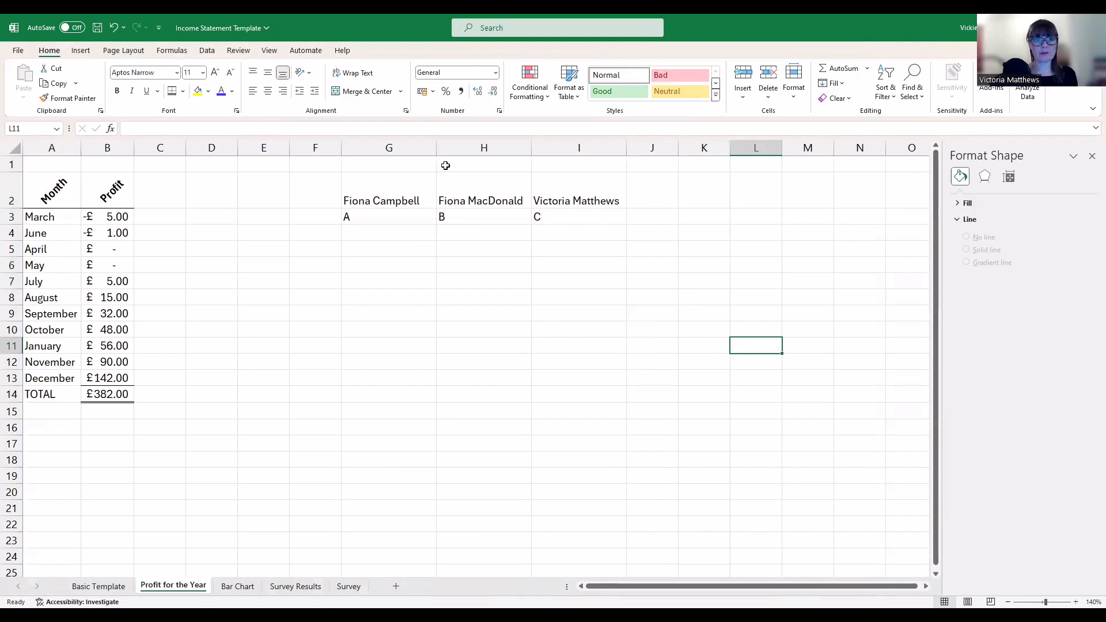
Check column D's default width of 8.43 without changing it
left_click(221, 150)
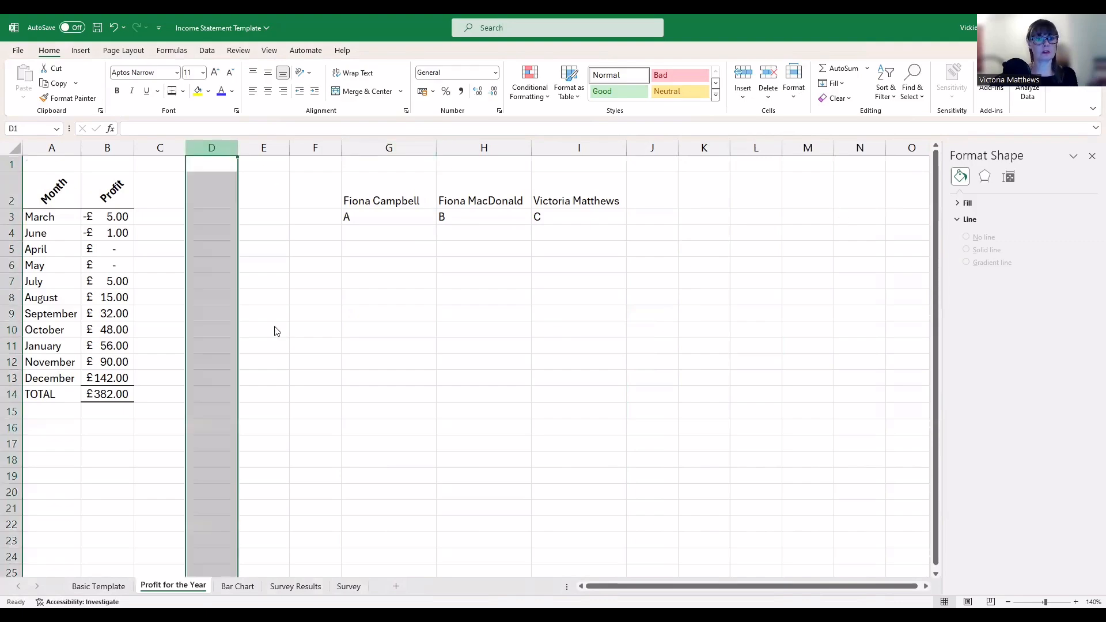
right_click(223, 151)
left_click(274, 329)
left_click(302, 358)
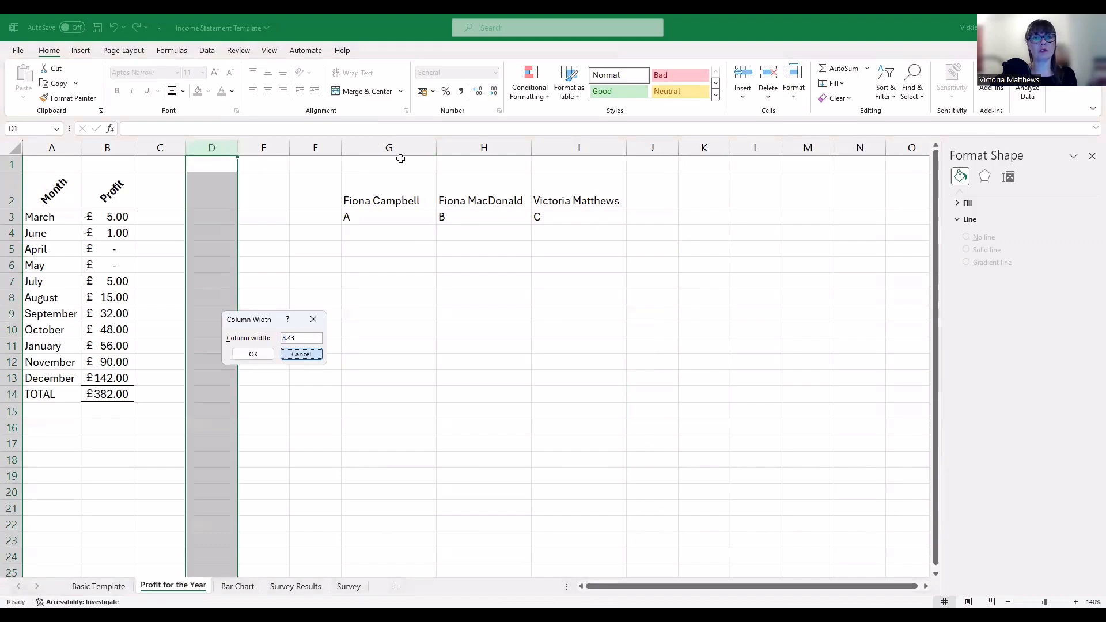
Narrow columns G to I to 8.43 and select the names in G2:I2
left_click_drag(401, 148, 575, 148)
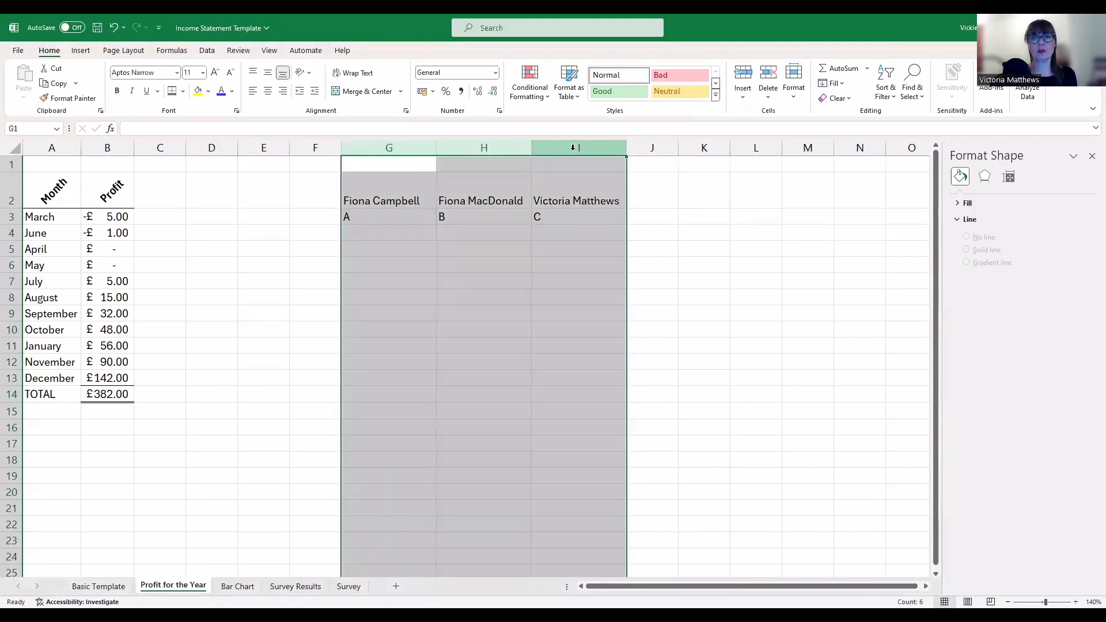
right_click(575, 154)
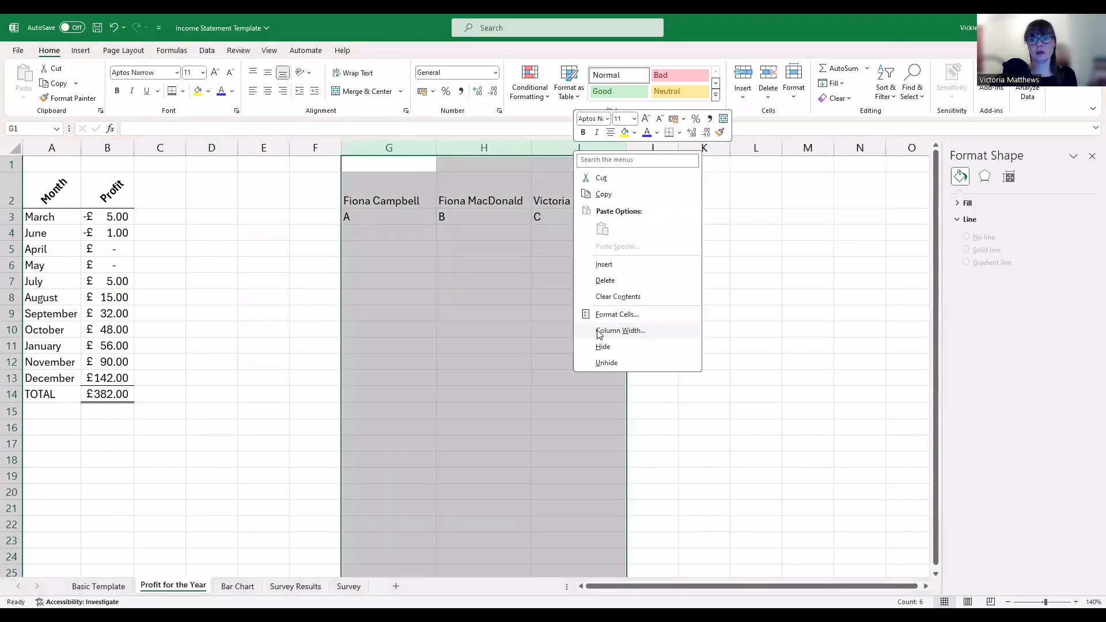
left_click(598, 331)
type("8.43")
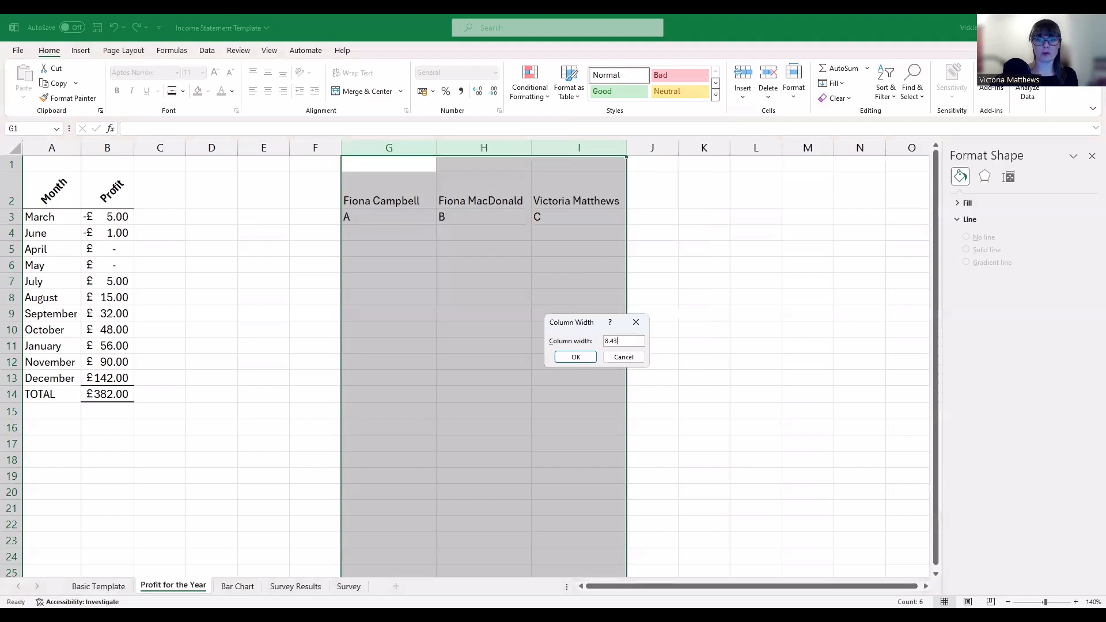
key("Return")
left_click(552, 283)
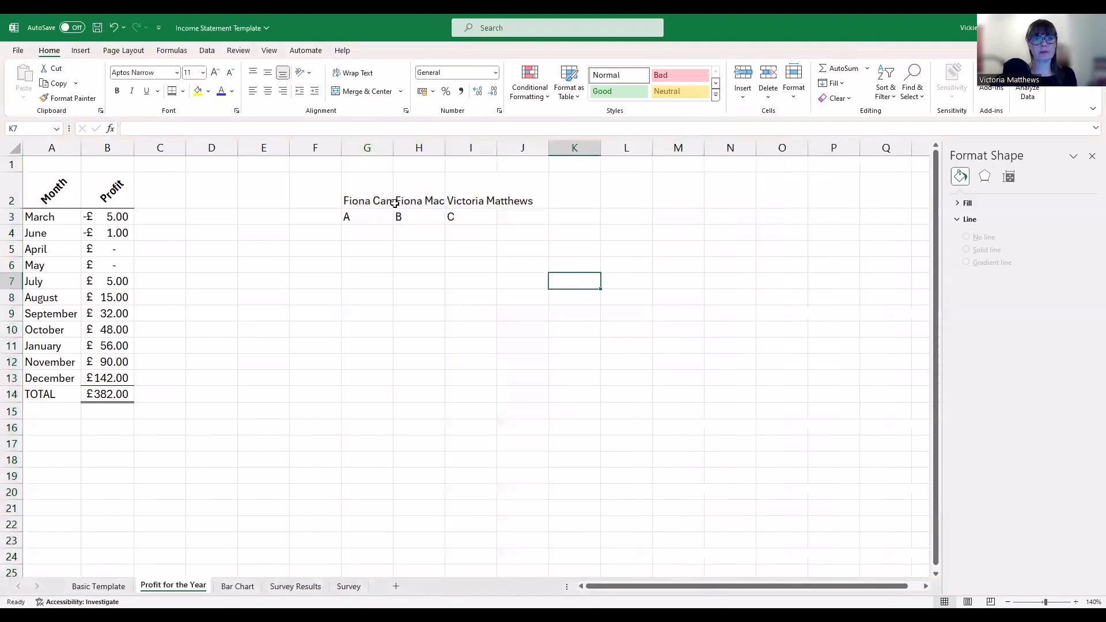
left_click_drag(374, 201, 450, 203)
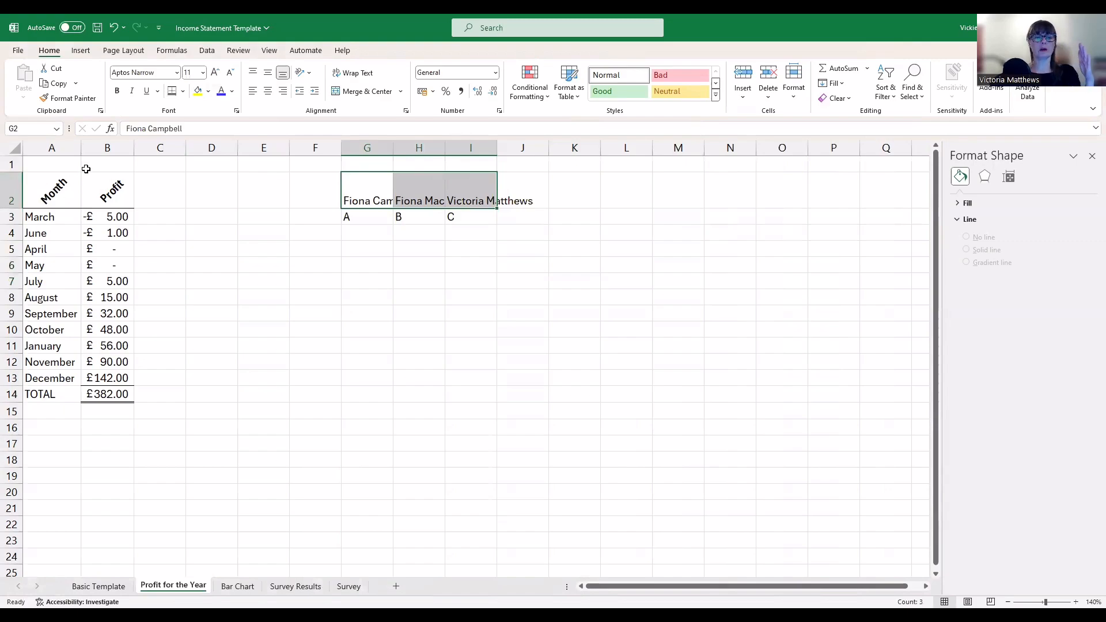
left_click(302, 75)
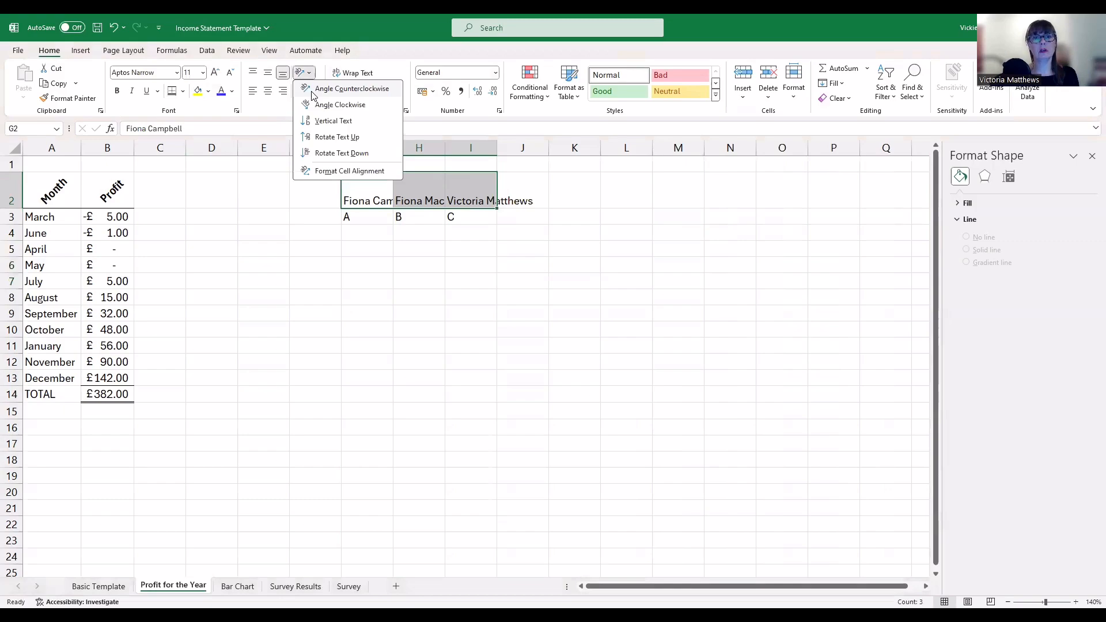
Rotate the G2:I2 names to read upward, after trying counterclockwise and vertical text
left_click(311, 95)
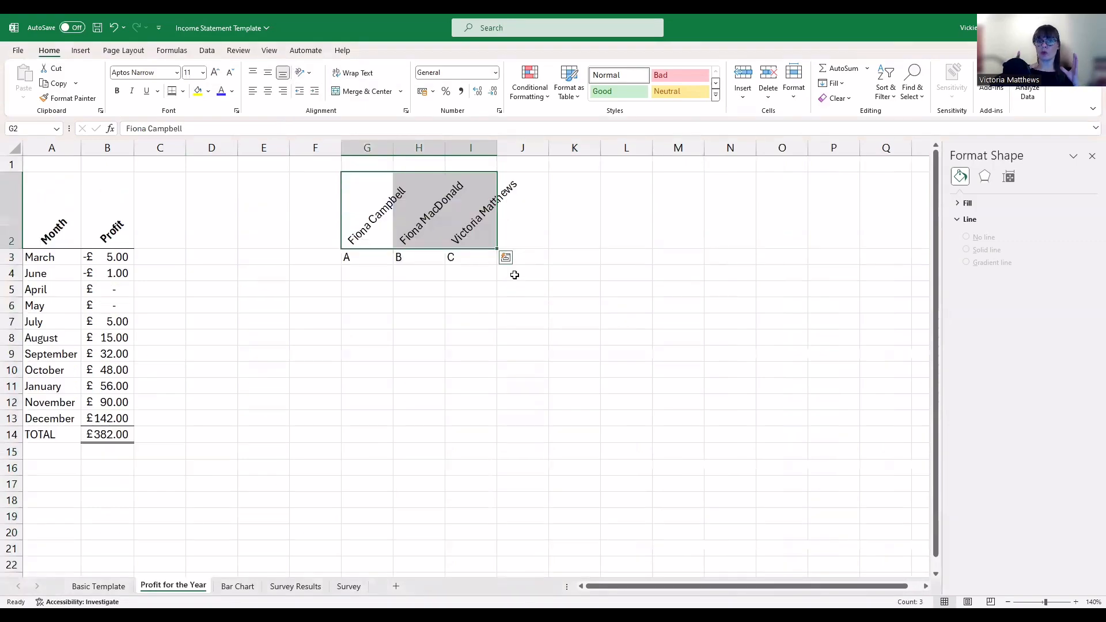
left_click(582, 357)
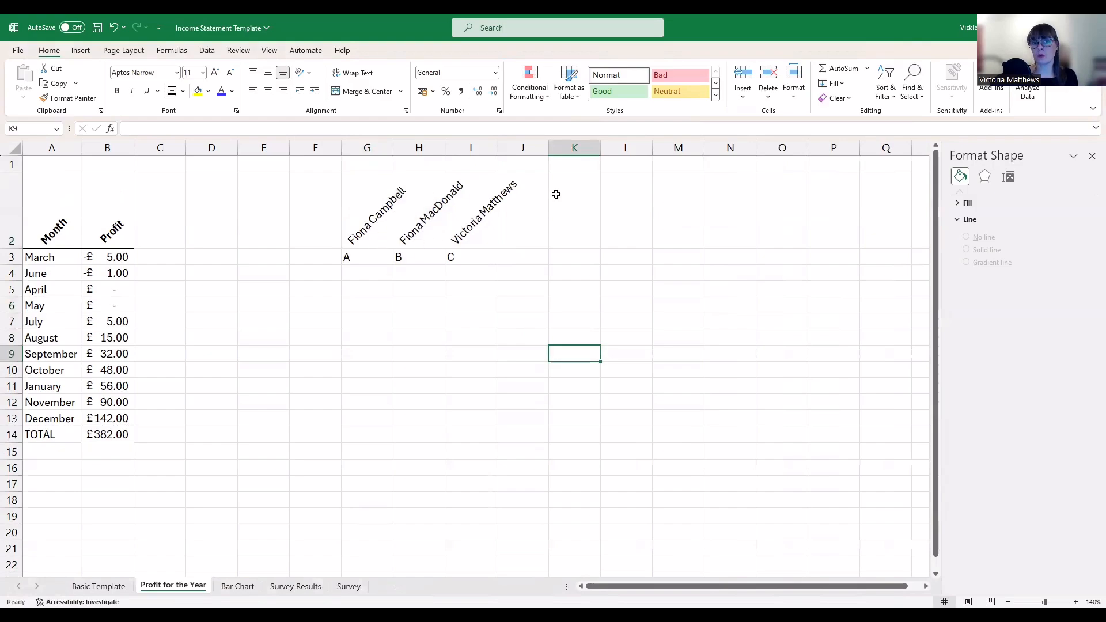
left_click_drag(375, 222, 467, 228)
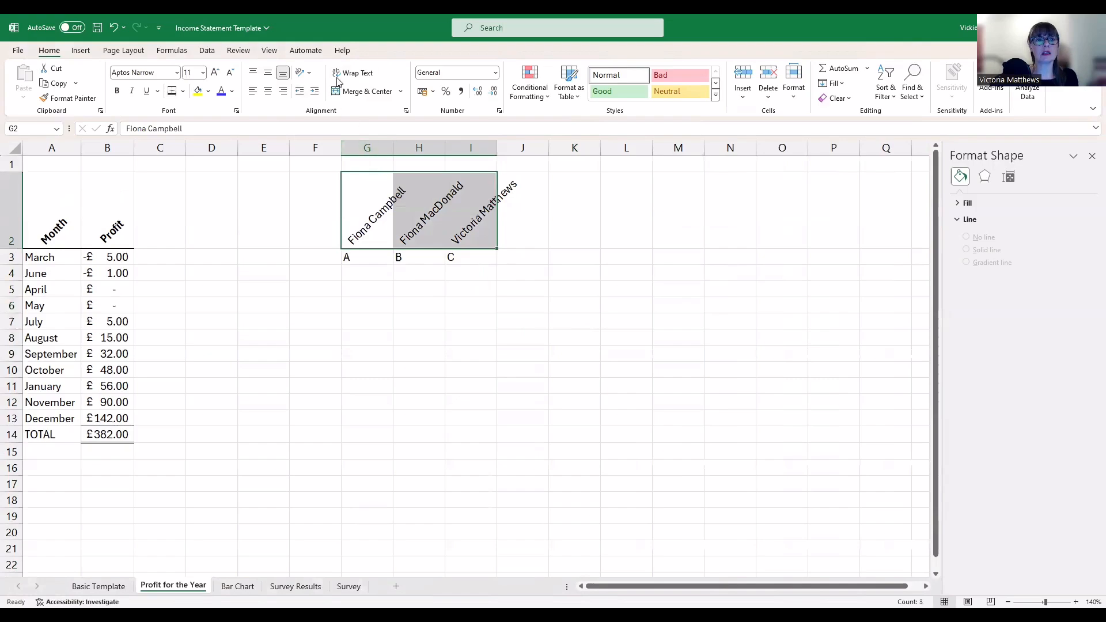
left_click(310, 72)
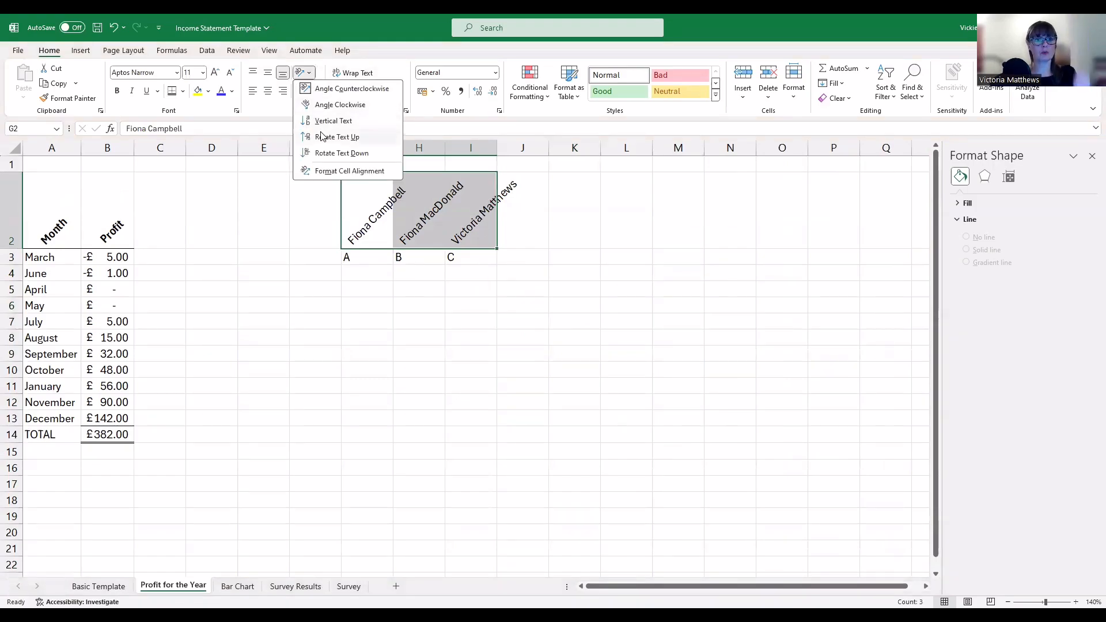
left_click(386, 126)
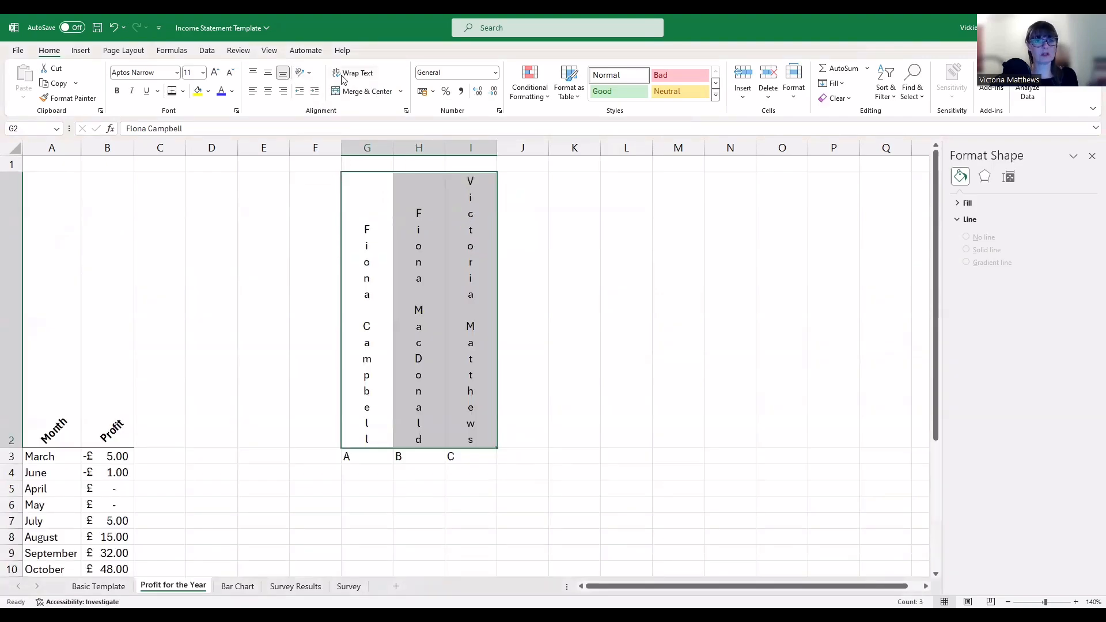
key("ctrl+z")
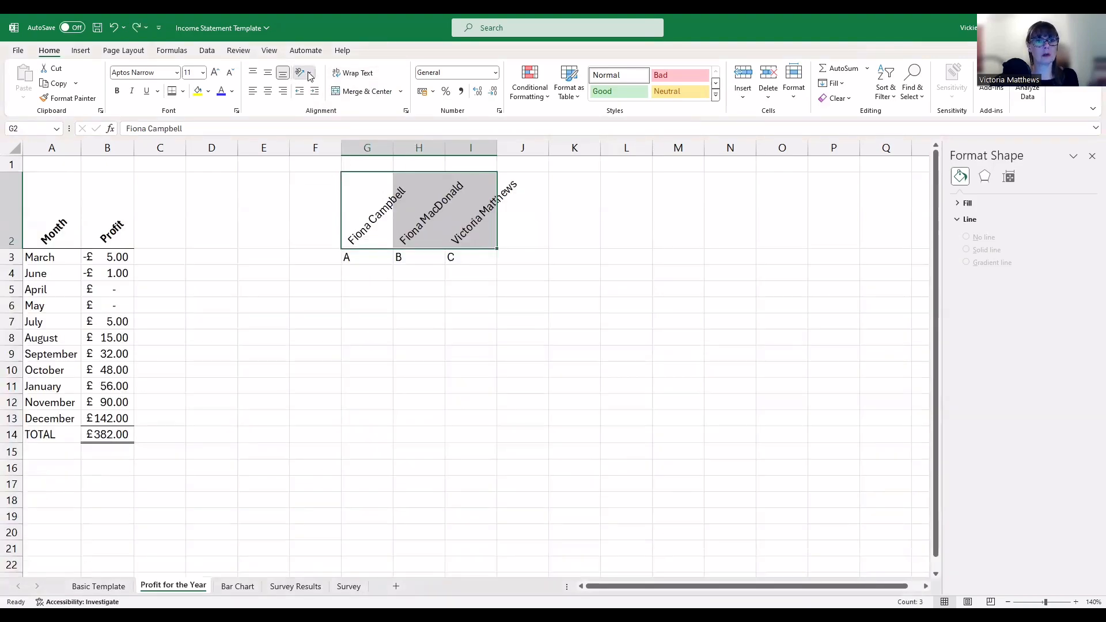
left_click(310, 74)
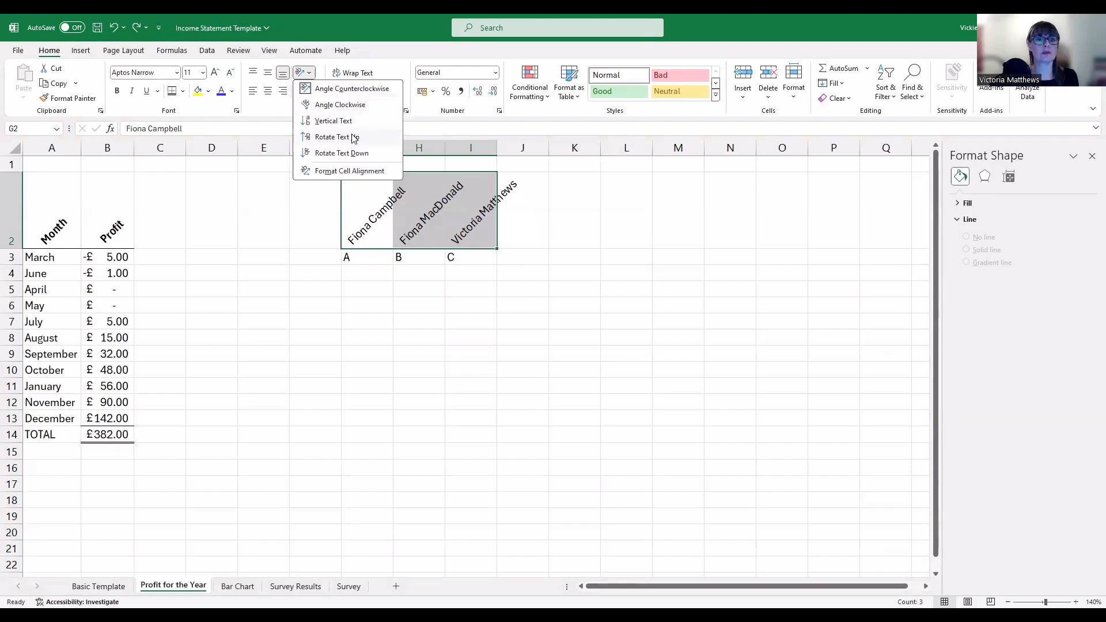
left_click(354, 138)
left_click(522, 321)
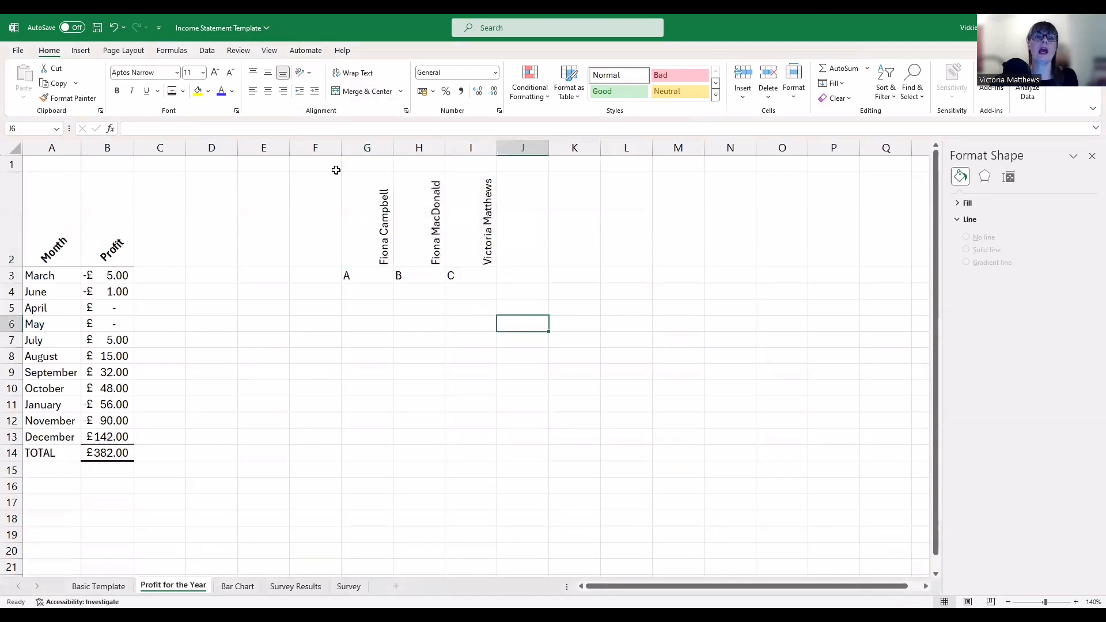
AutoFit columns G, H and I to the upward names and centre the A, B, C labels
left_click(394, 151)
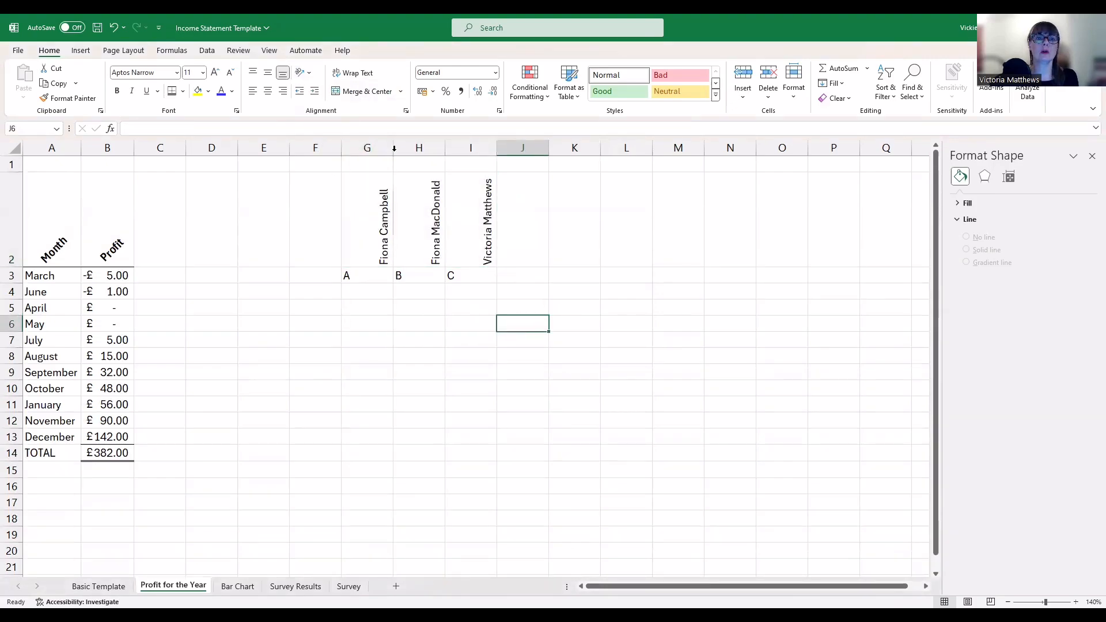
double_click(394, 149)
double_click(414, 149)
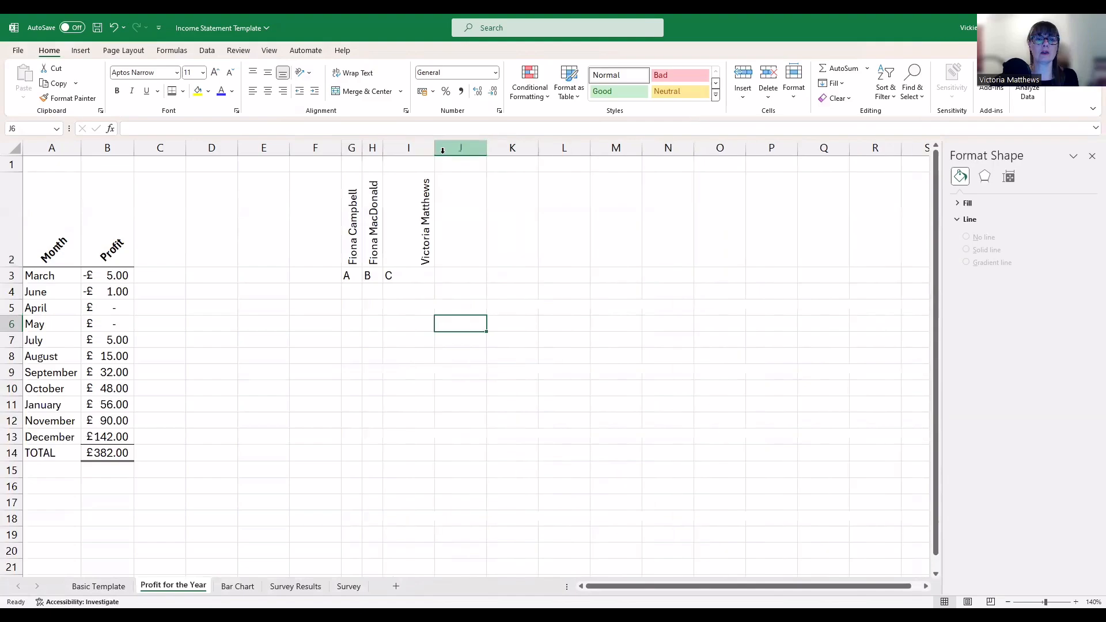
double_click(435, 148)
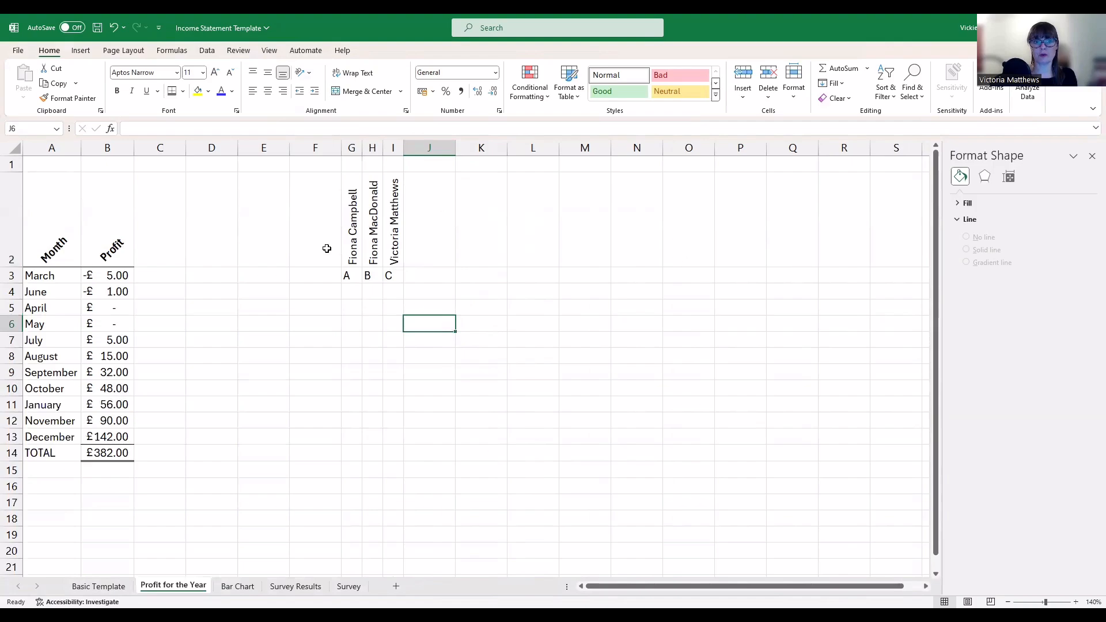
left_click_drag(352, 149, 396, 148)
left_click(268, 91)
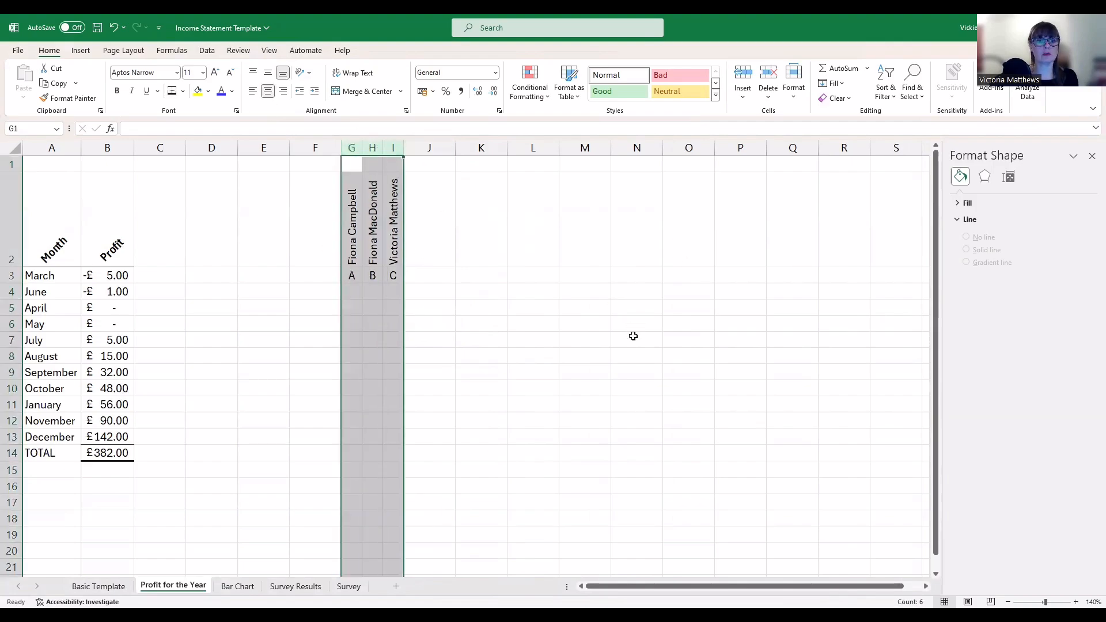
left_click(534, 350)
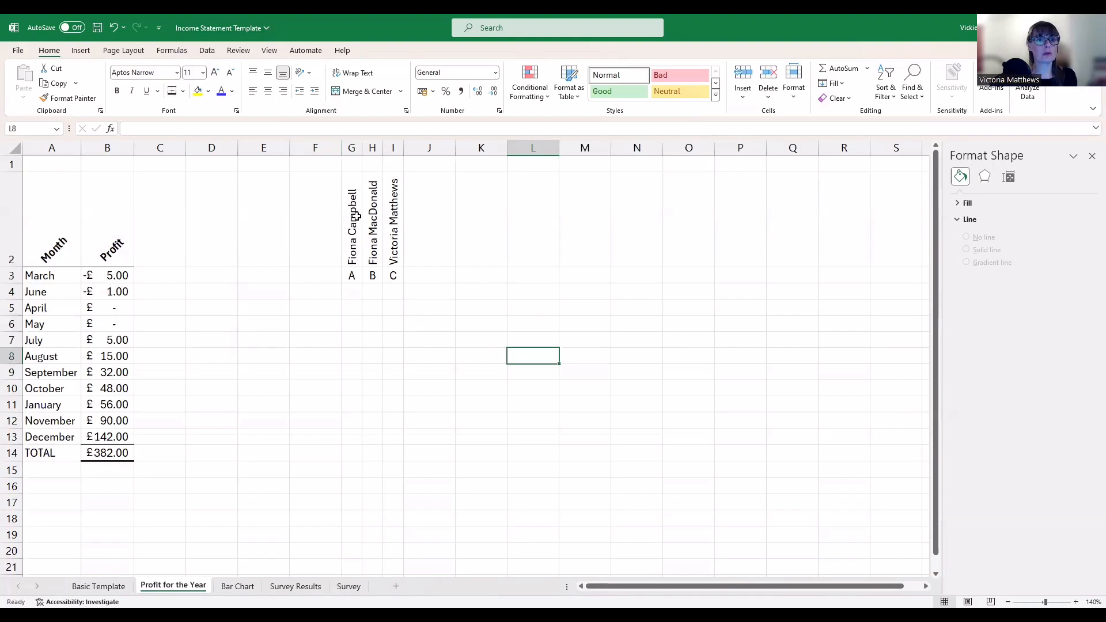
On Basic Template, delete column H holding the percentage and side note
left_click(115, 587)
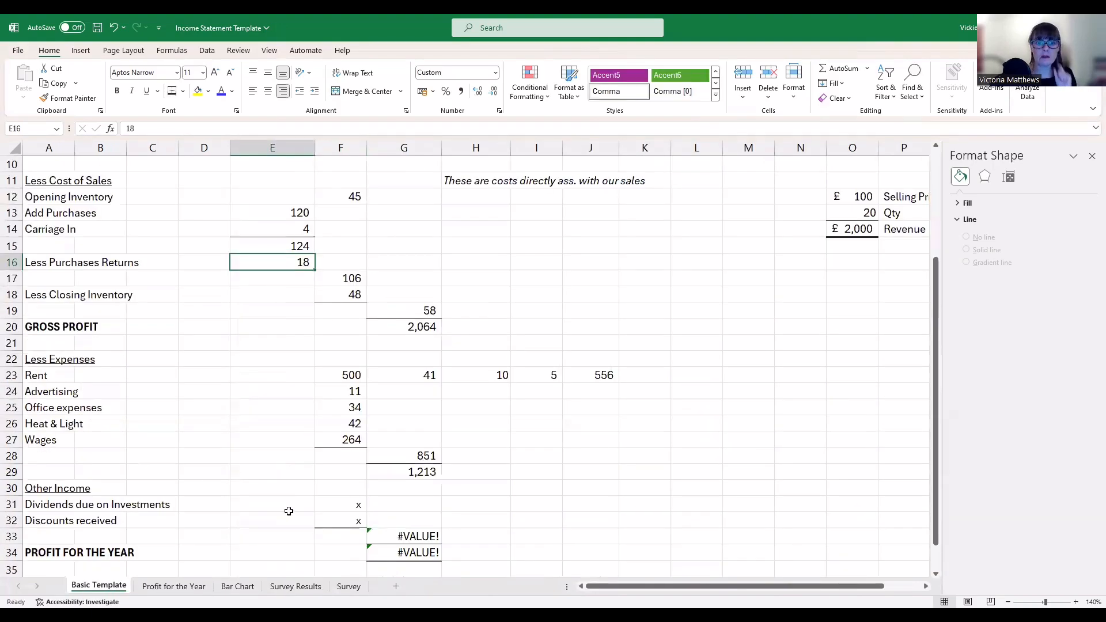
scroll(507, 445, "up", 3)
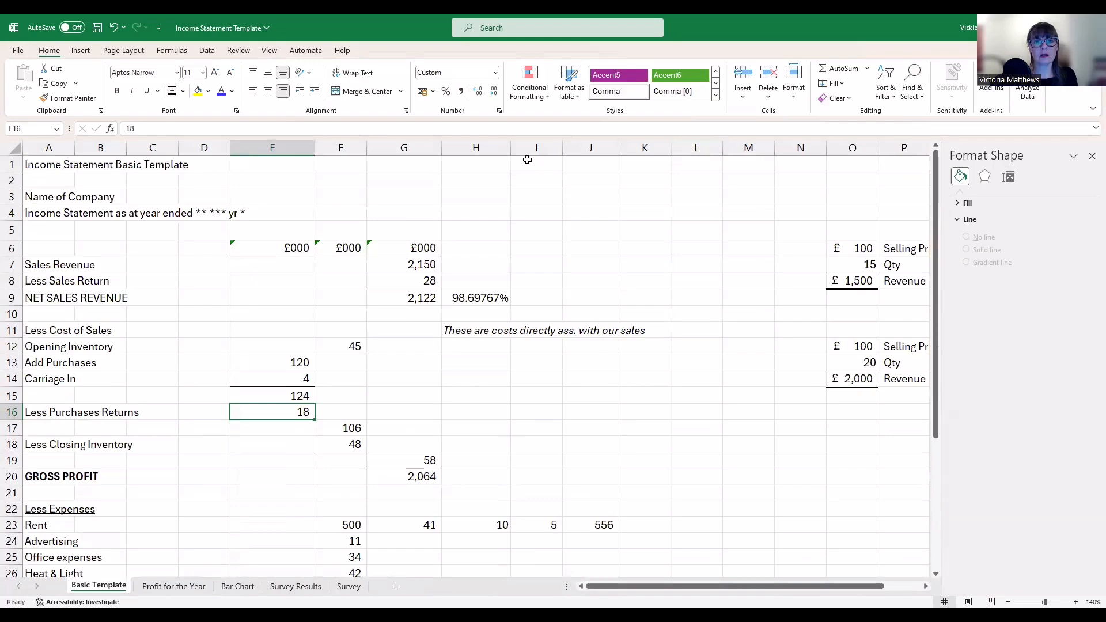
left_click(487, 151)
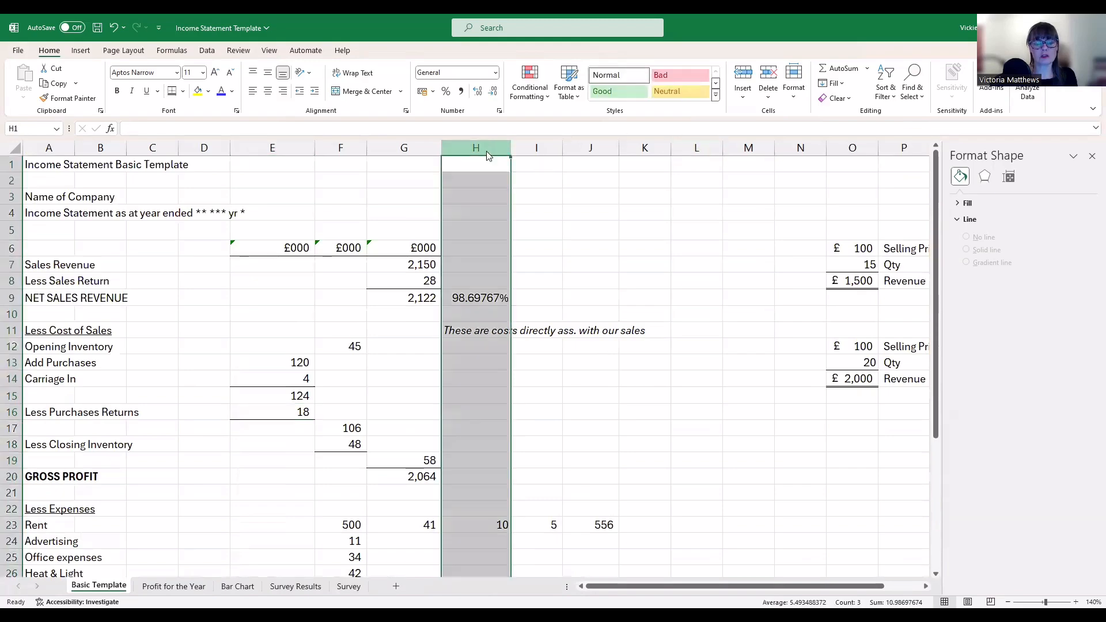
right_click(487, 154)
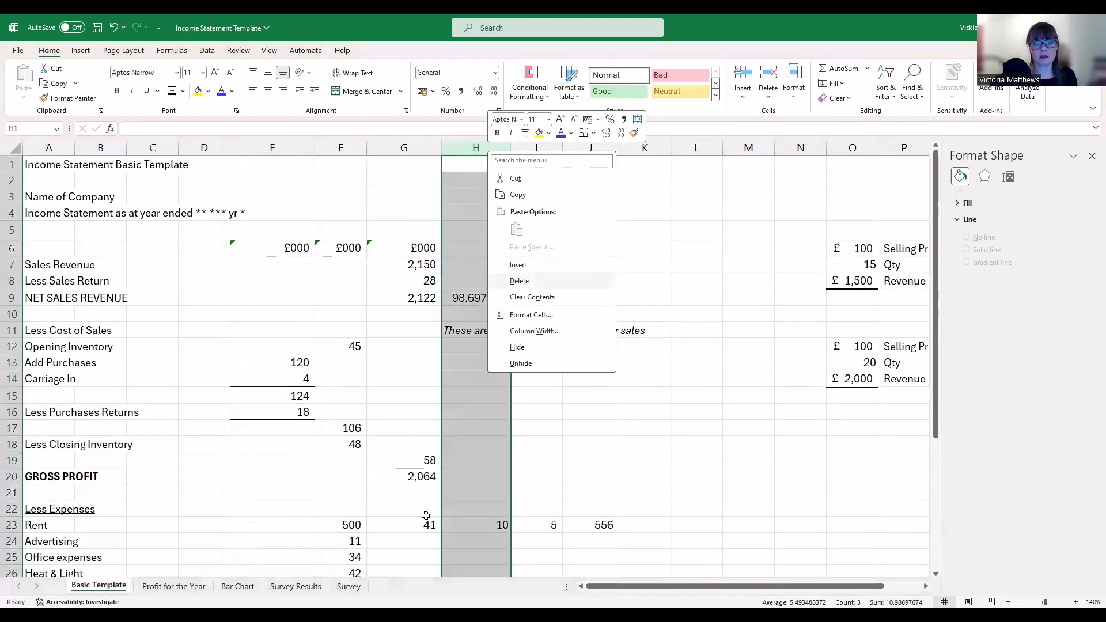
left_click(520, 281)
Clear the stray 41, 5 and 500 values from row 23
left_click(436, 525)
key("BackSpace")
key("Tab")
key("BackSpace")
key("Tab")
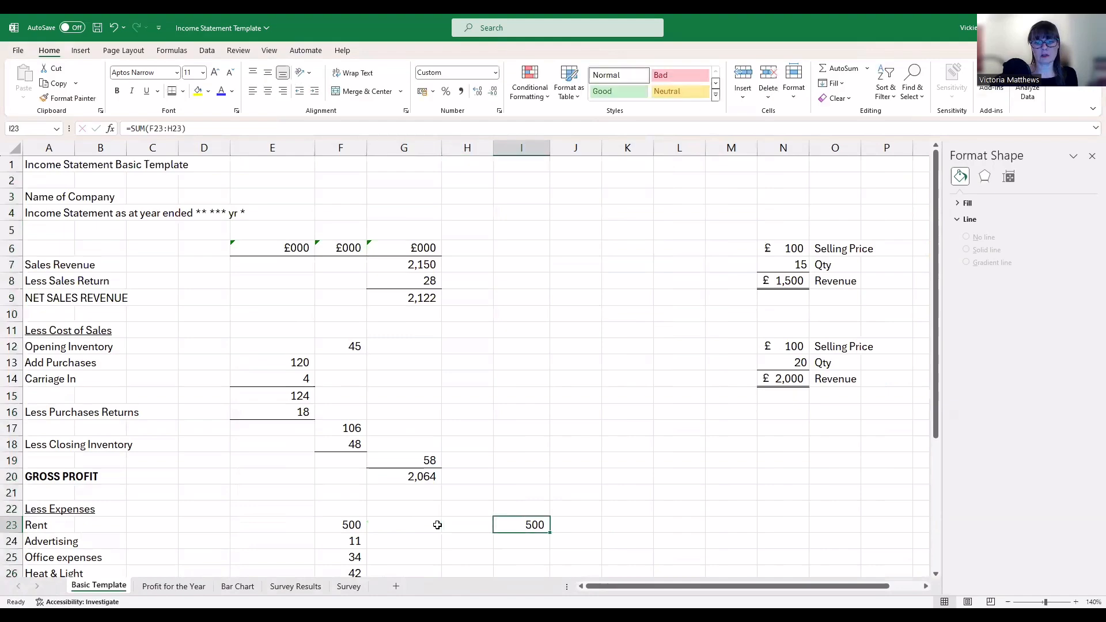
key("BackSpace")
key("Return")
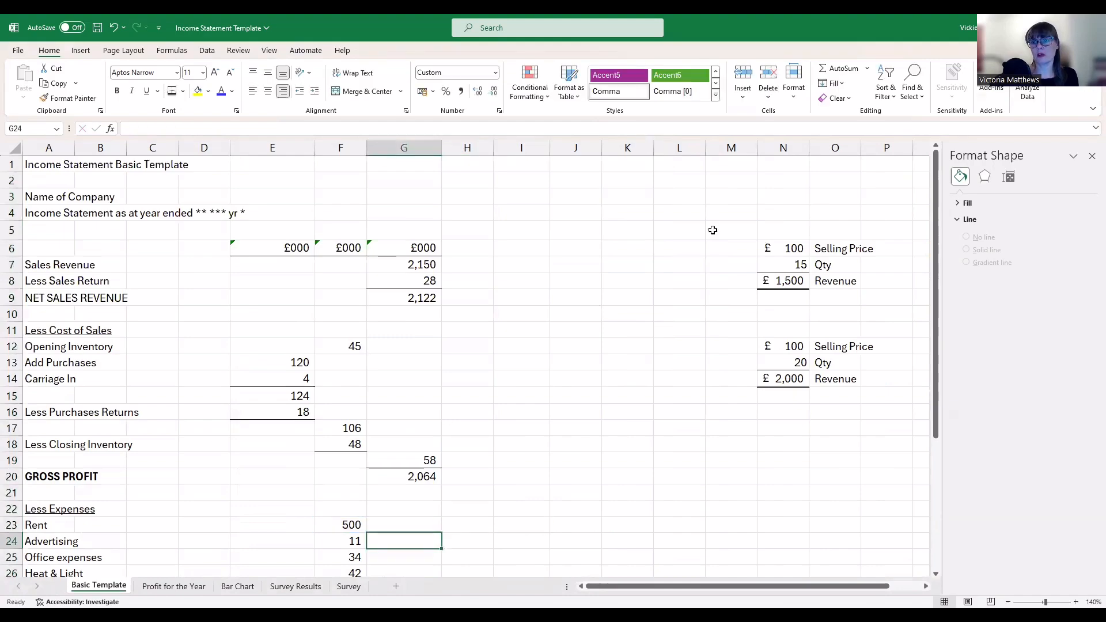
Clear the selling-price block M5:P17 of contents and remove its borders
left_click_drag(715, 229, 902, 417)
right_click(862, 394)
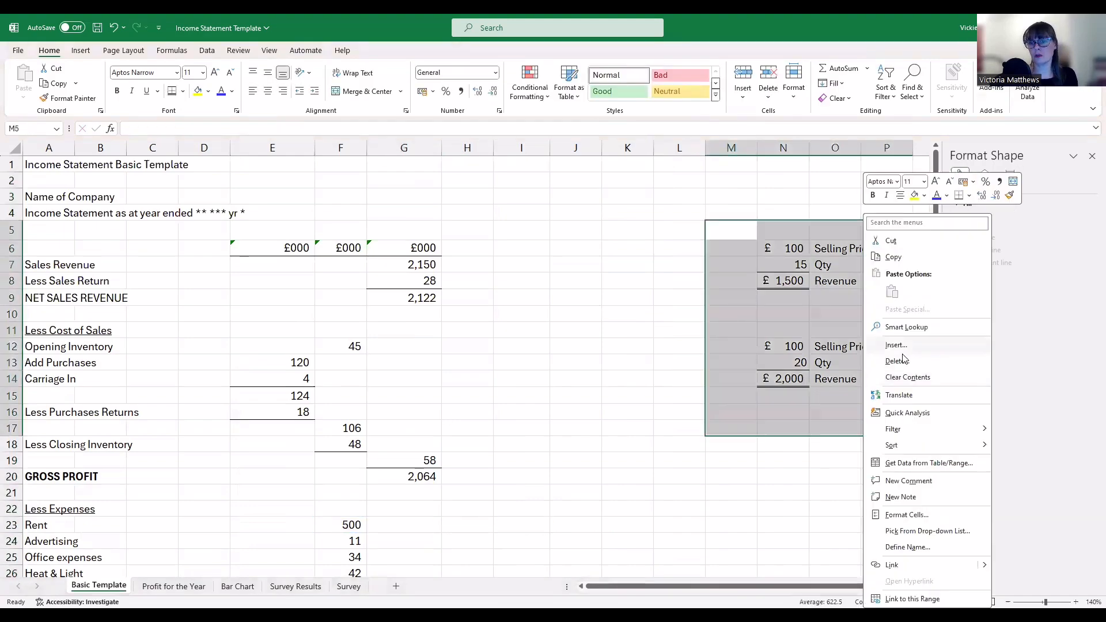
left_click(907, 378)
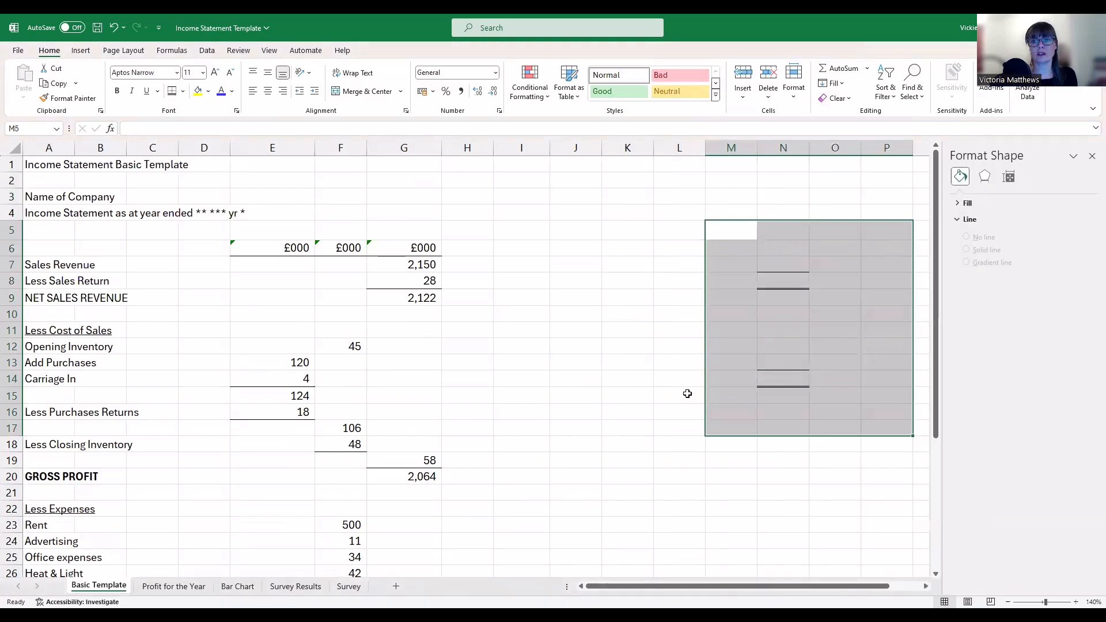
left_click(183, 91)
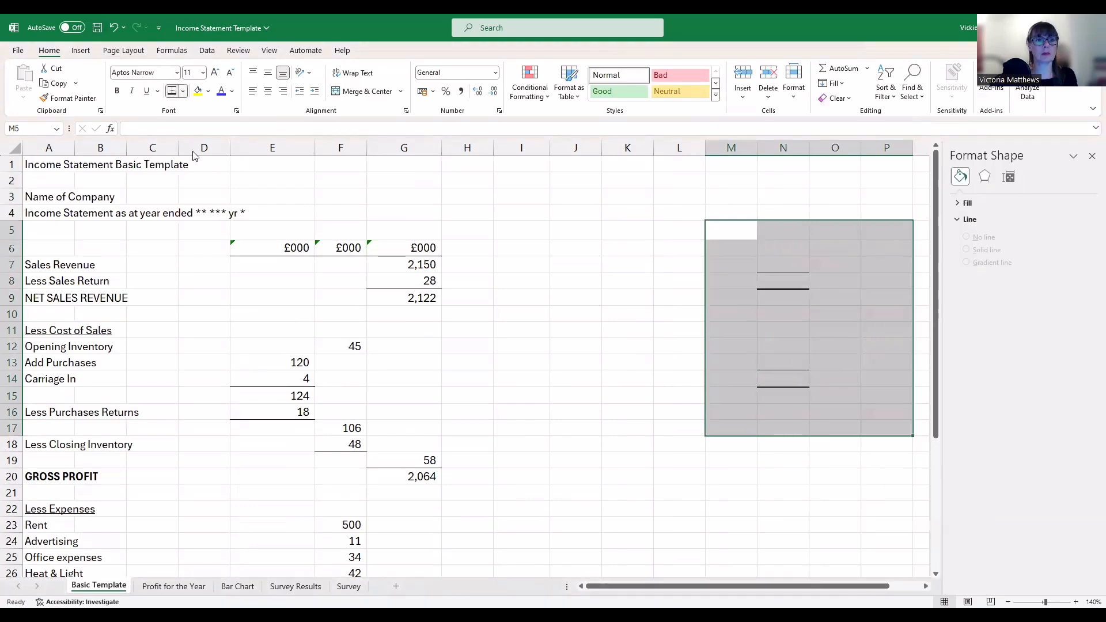
left_click(196, 190)
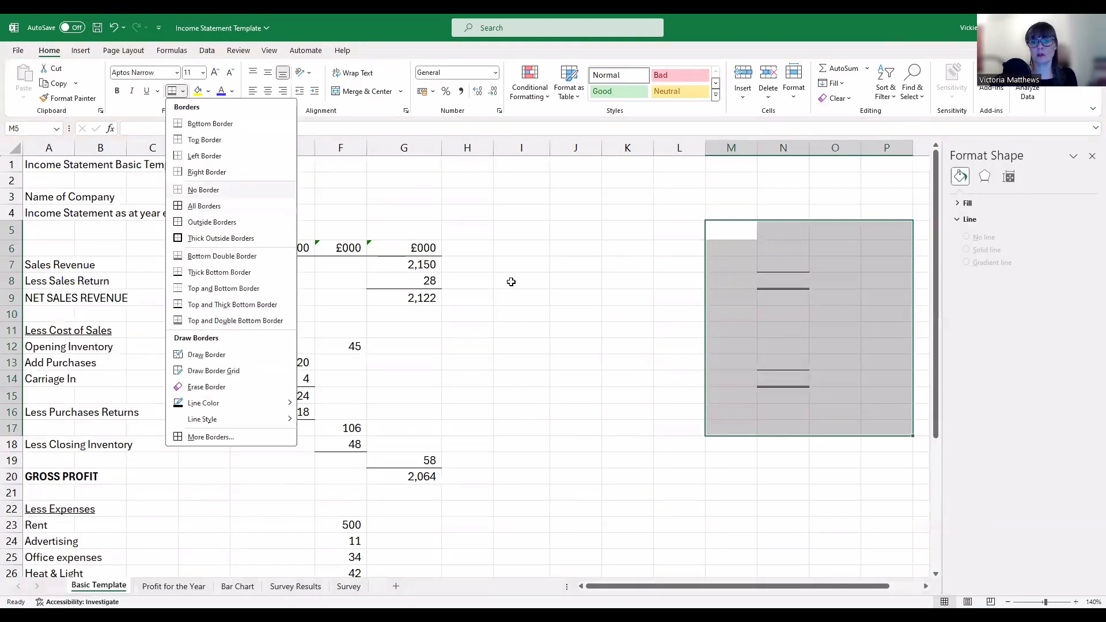
left_click(511, 280)
scroll(539, 306, "down", 4)
scroll(538, 306, "up", 4)
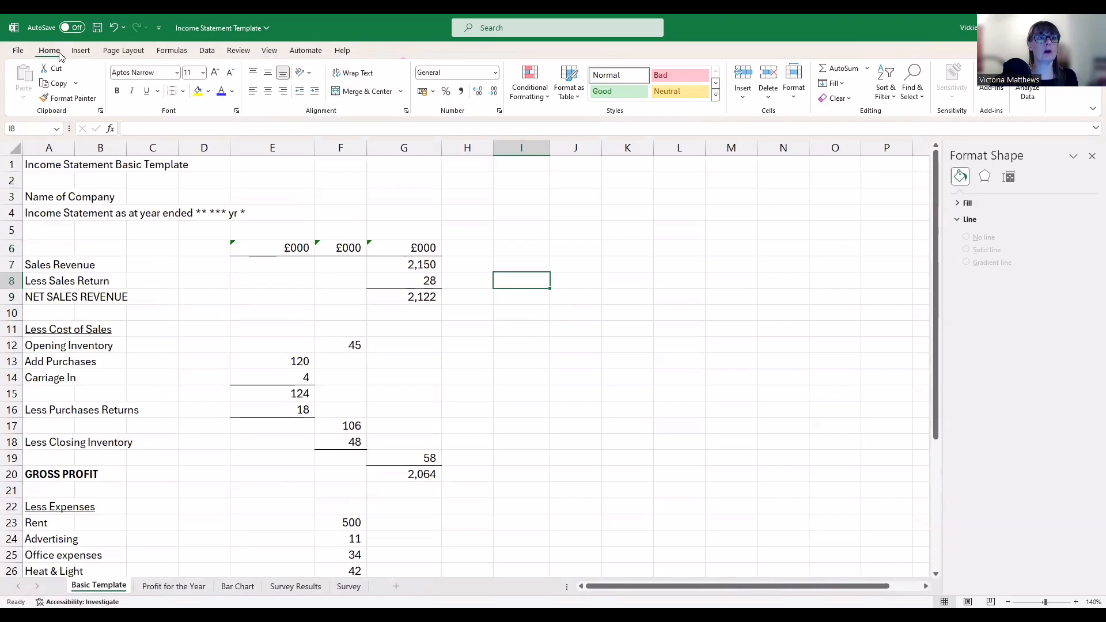
Compare column E with column D's standard 8.43 width
left_click(269, 51)
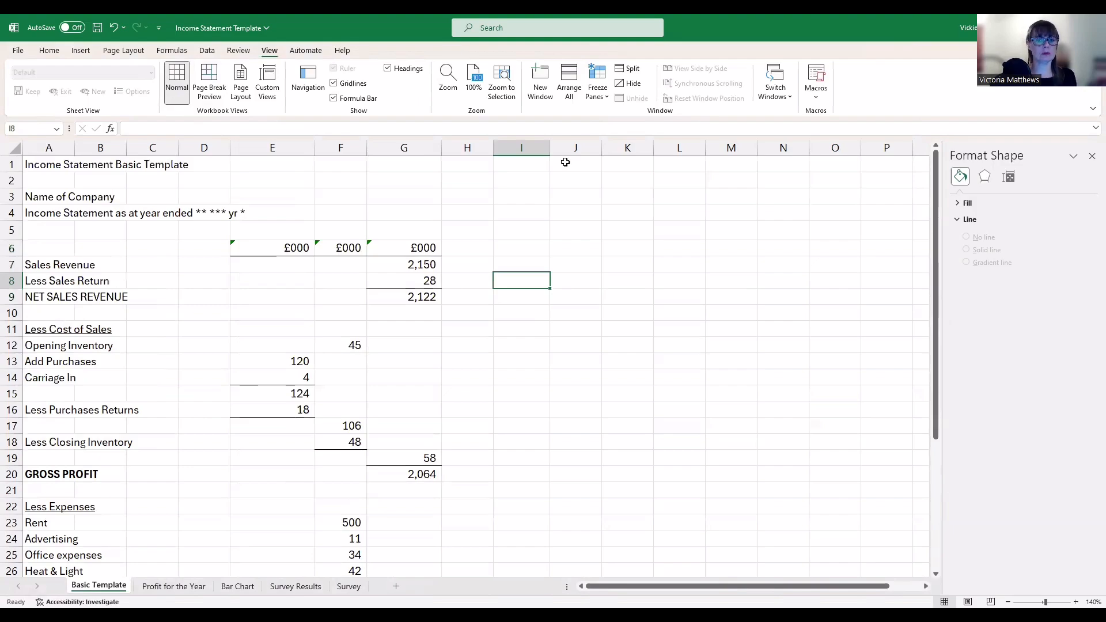
left_click(272, 149)
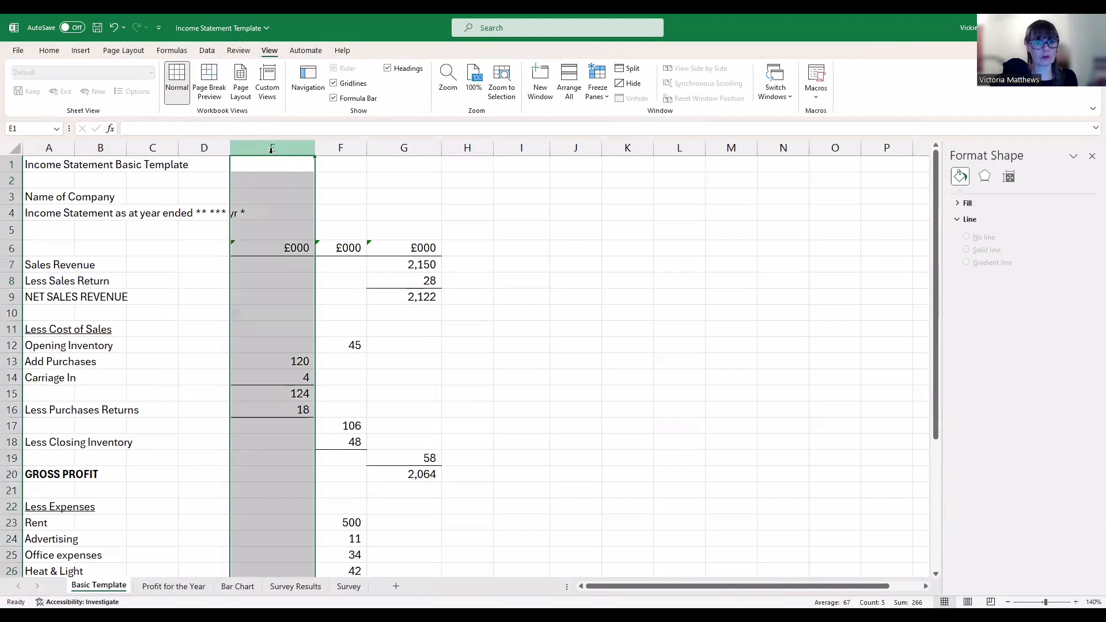
scroll(459, 294, "down", 8)
scroll(460, 291, "up", 8)
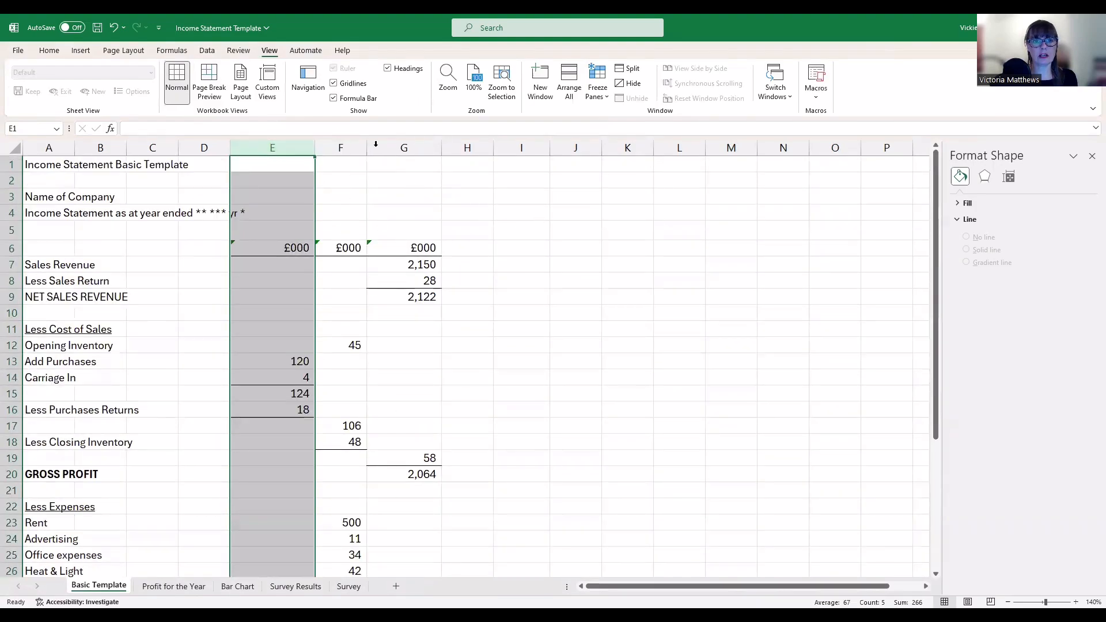
left_click(216, 147)
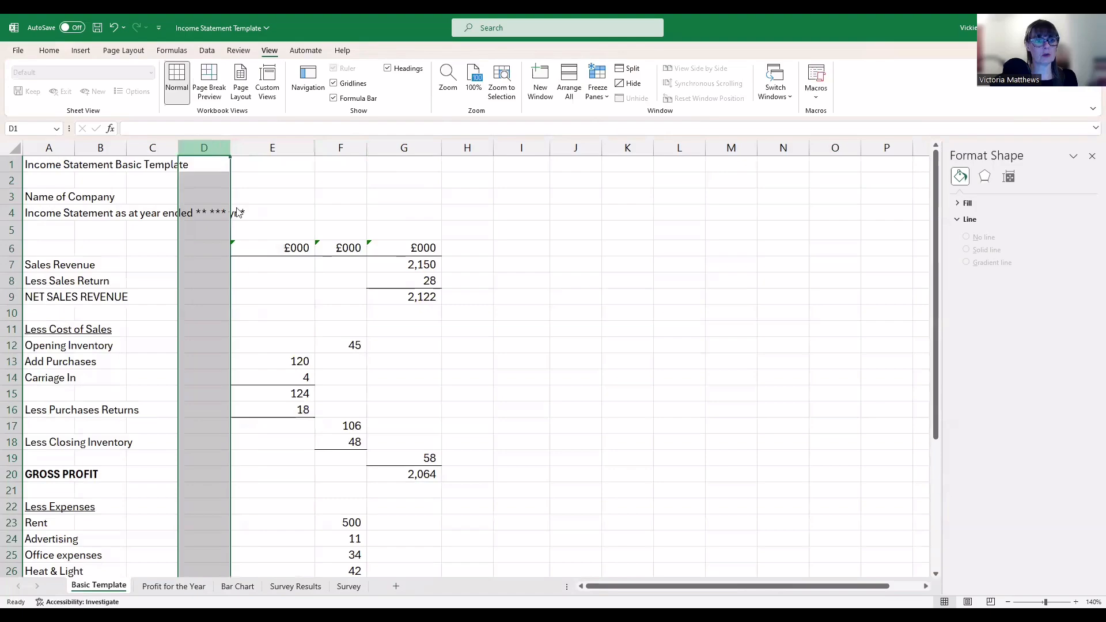
right_click(217, 149)
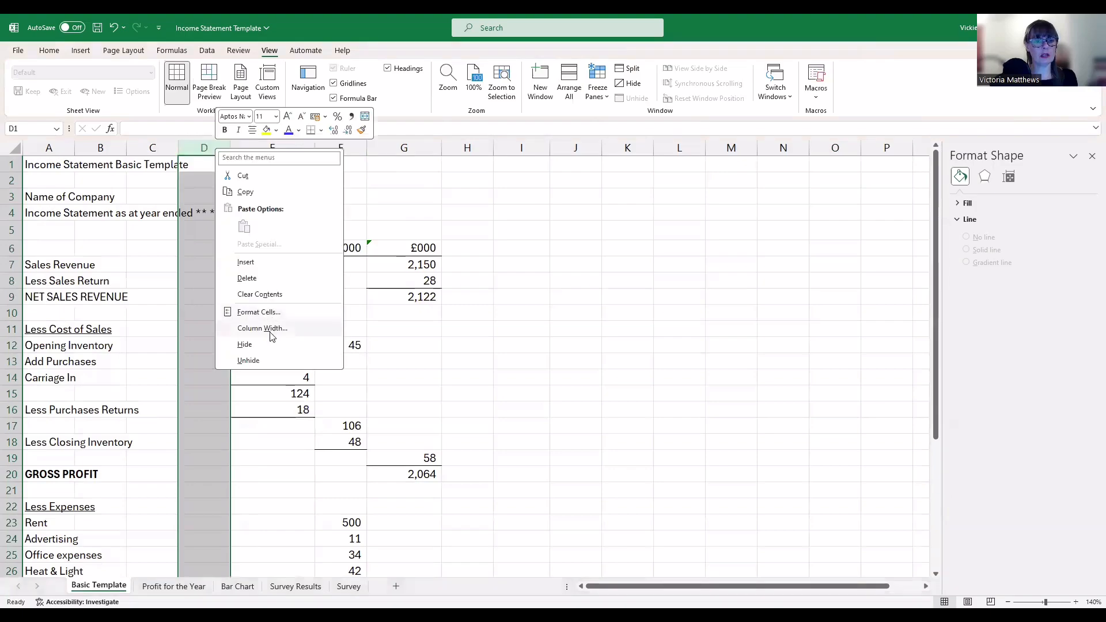
left_click(263, 329)
Set columns E through G to width 8.43
left_click_drag(287, 146, 377, 148)
right_click(377, 148)
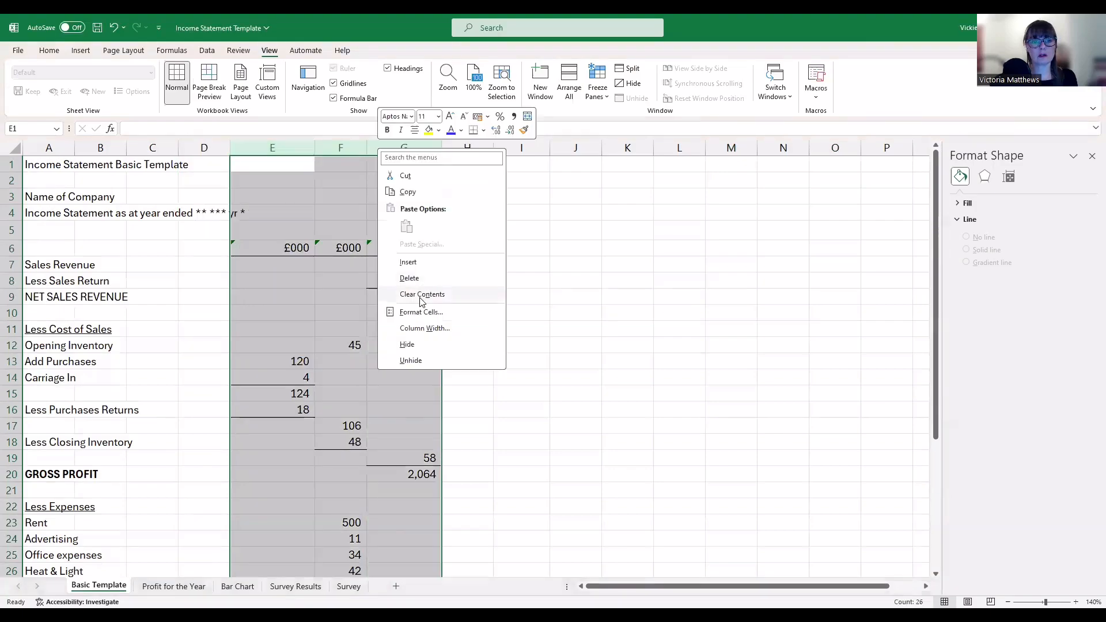
left_click(425, 328)
type("8.43")
key("Return")
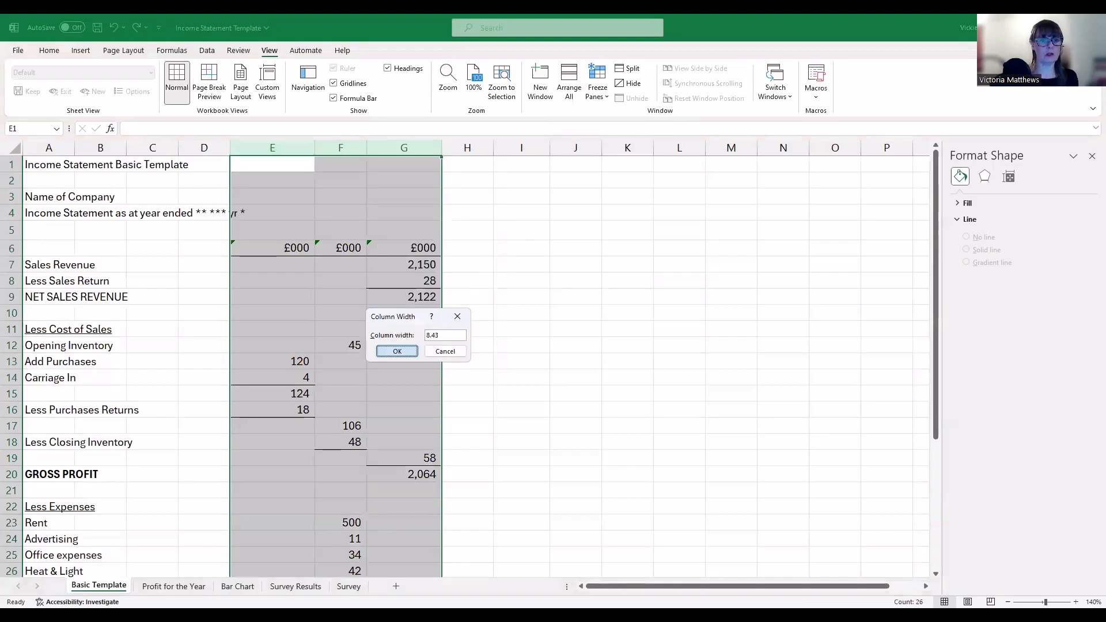
left_click(459, 276)
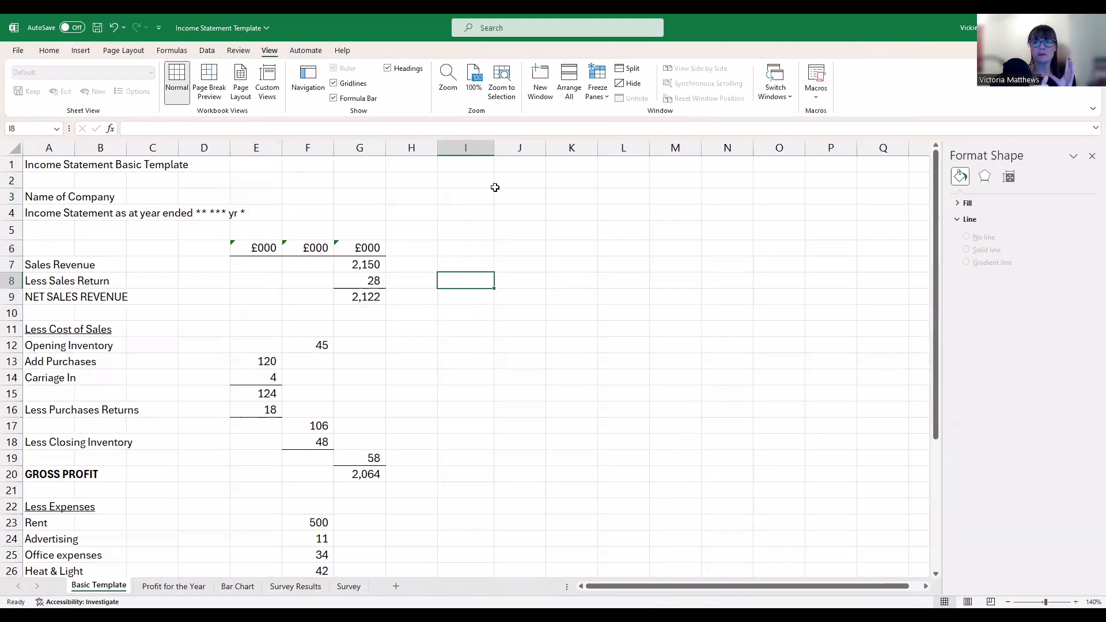
Preview page breaks, return to Normal view, and check the breaks after column I and row 47
left_click(210, 92)
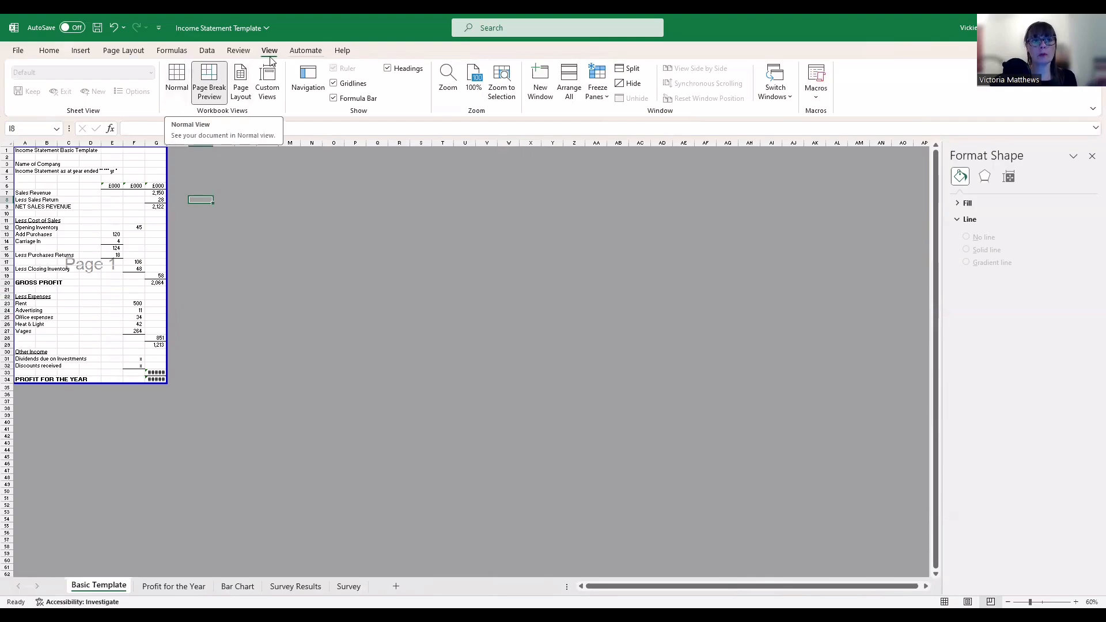
left_click(176, 82)
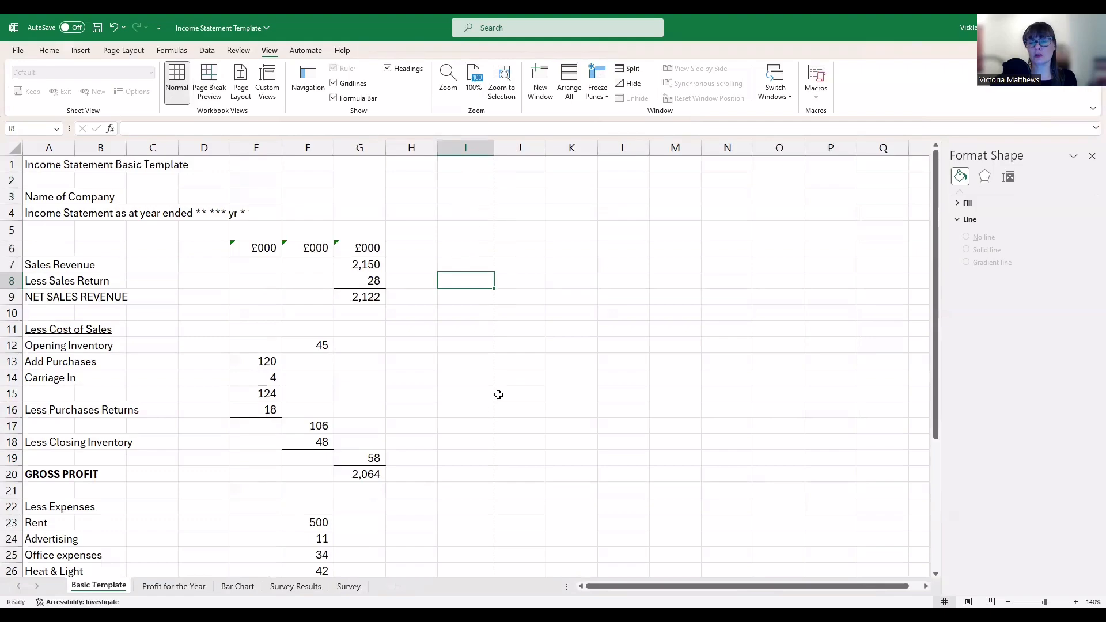
scroll(486, 470, "down", 15)
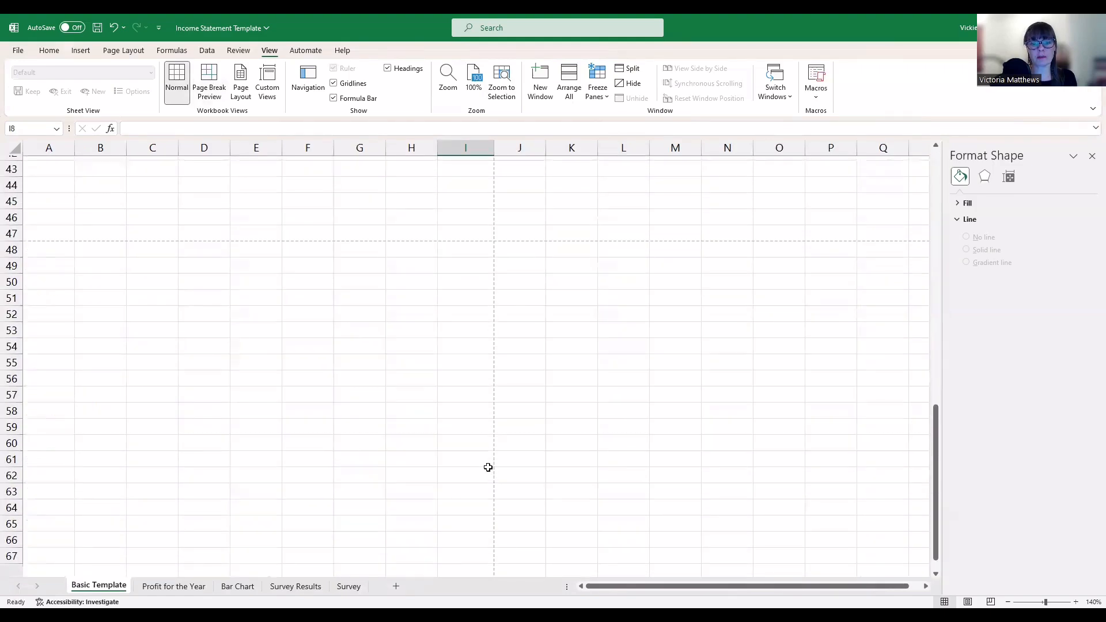
scroll(453, 297, "up", 3)
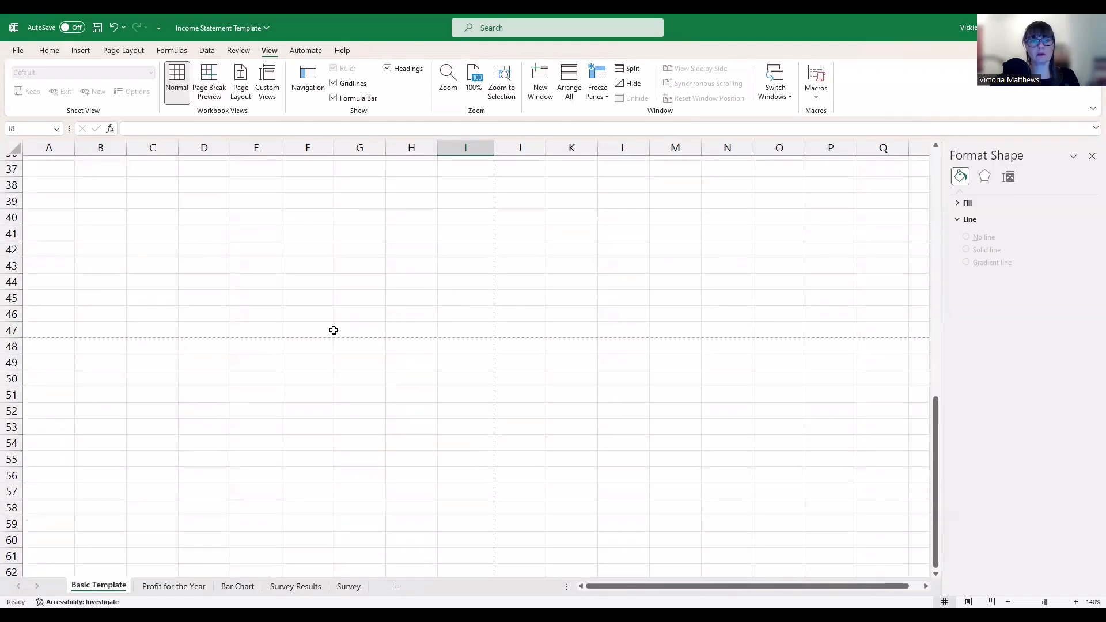
scroll(473, 328, "up", 6)
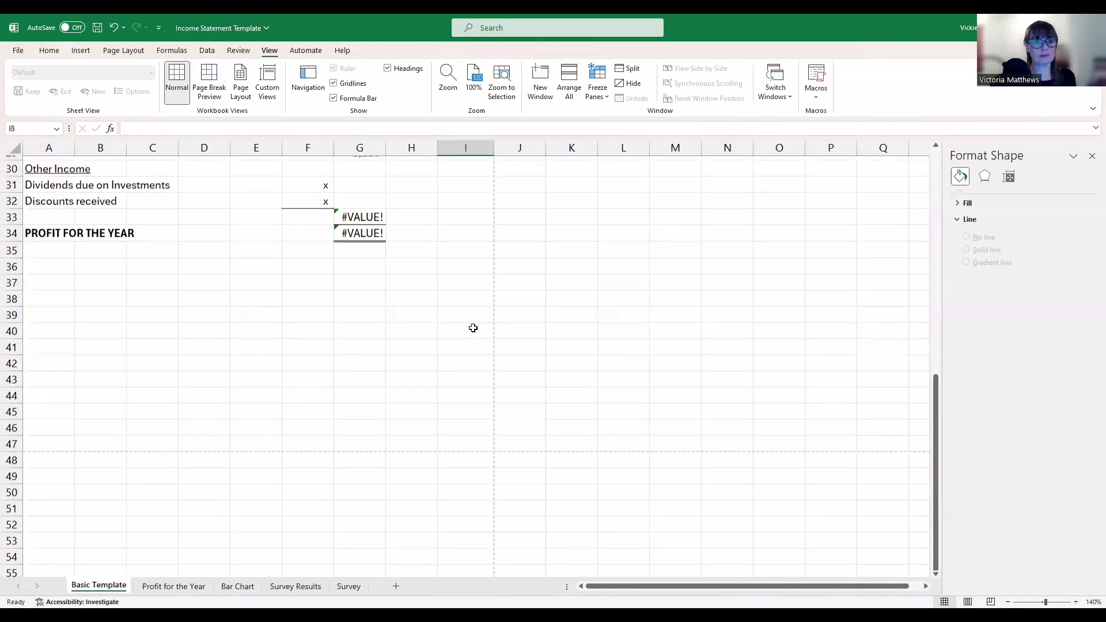
scroll(473, 328, "up", 6)
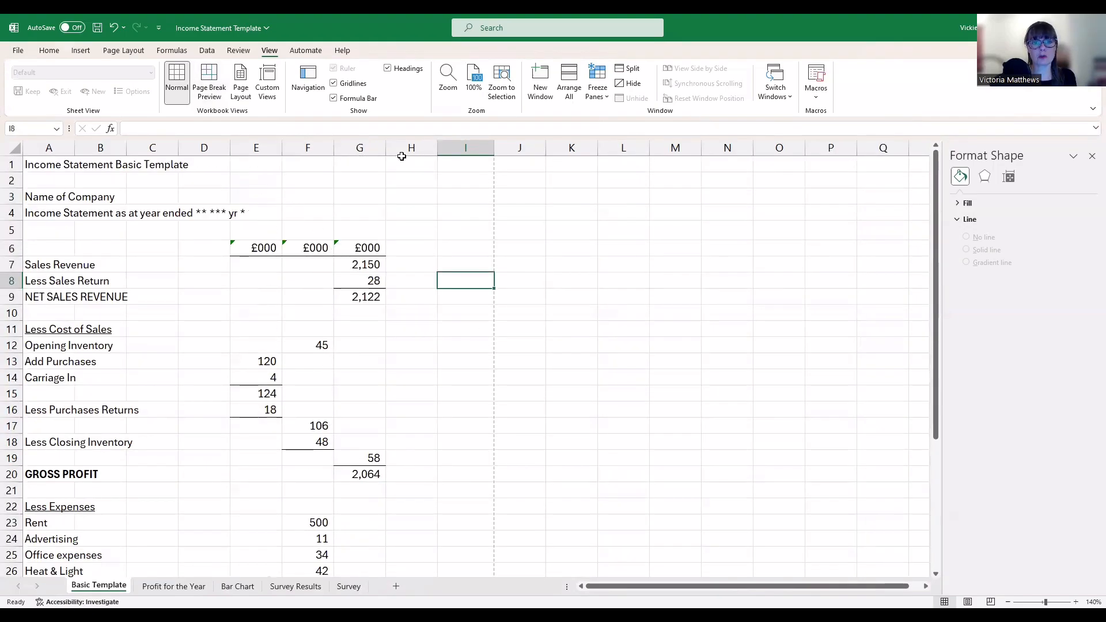
Insert two blank columns at E and F, moving the £000 figure columns to G–I
left_click_drag(256, 147, 292, 146)
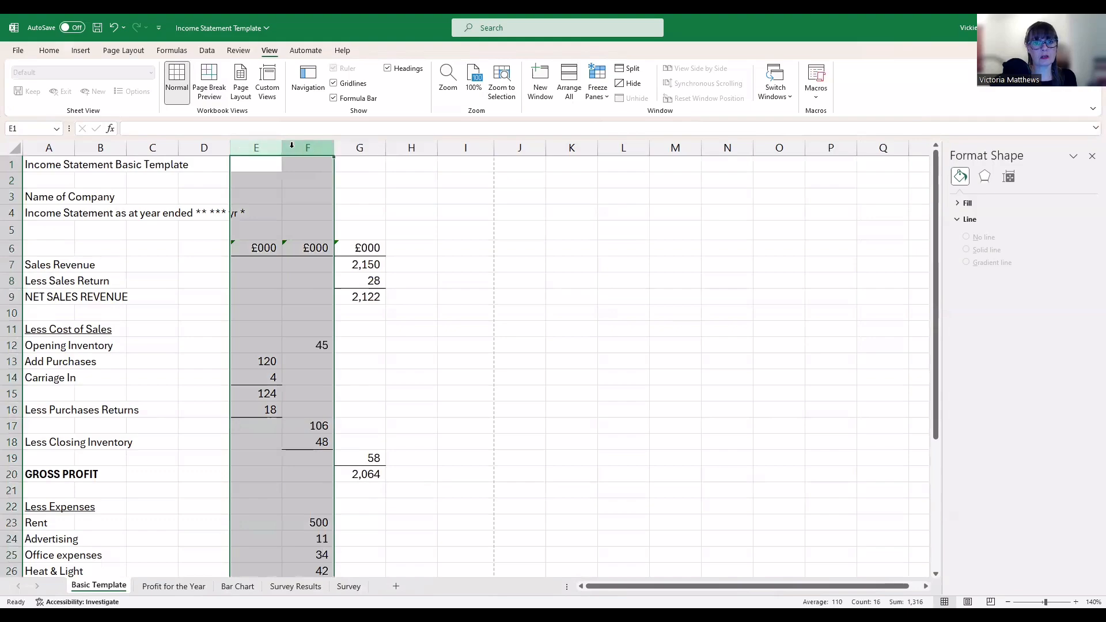
right_click(294, 148)
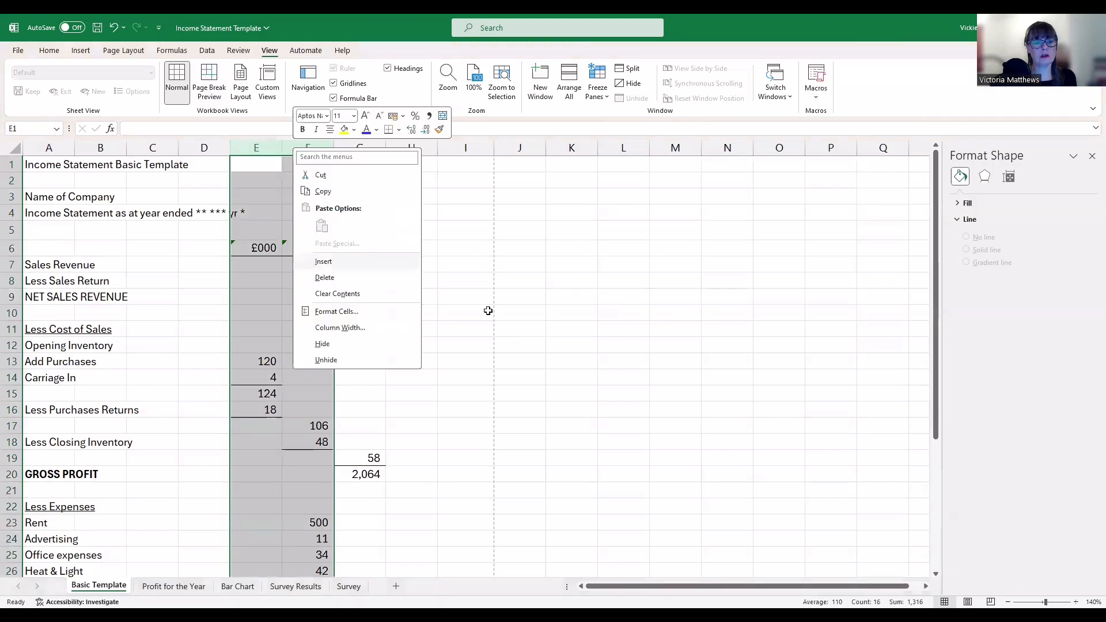
left_click(323, 262)
left_click(550, 343)
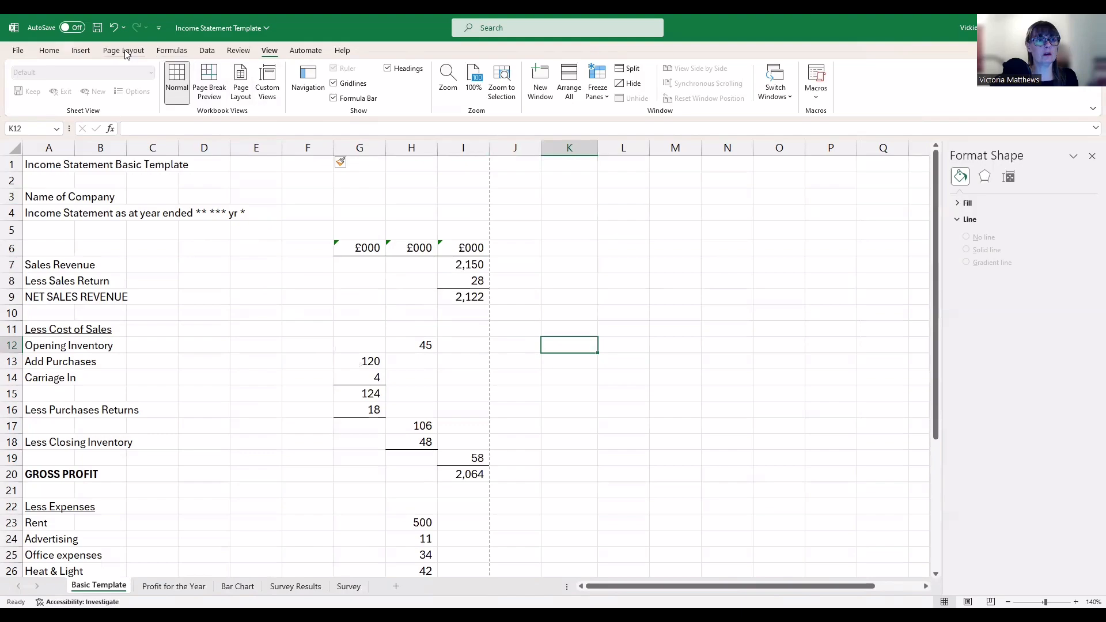
left_click(171, 51)
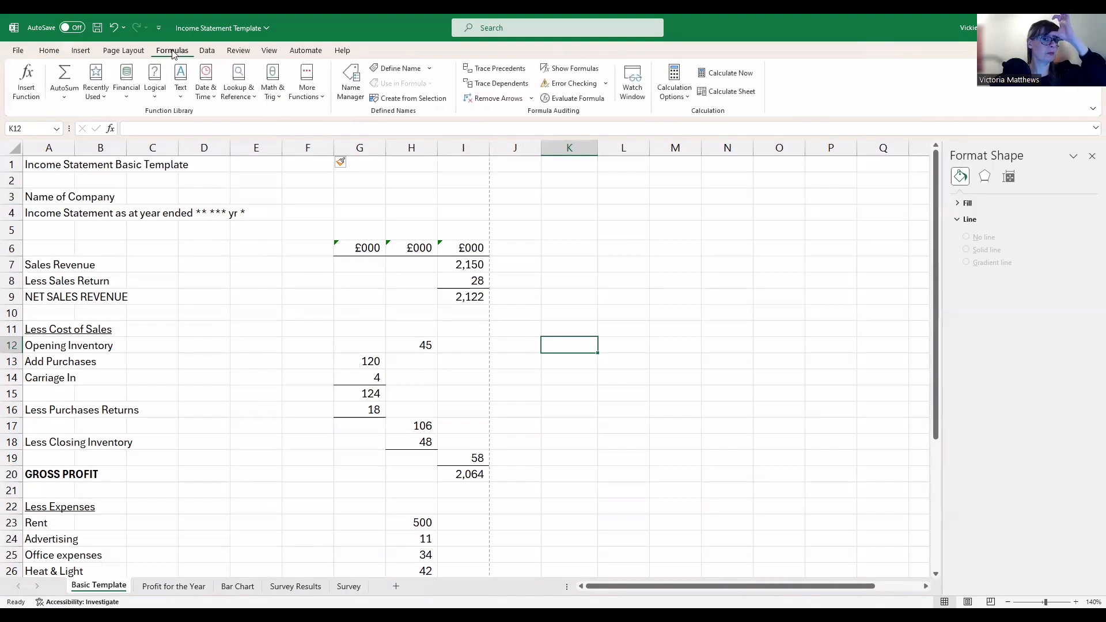
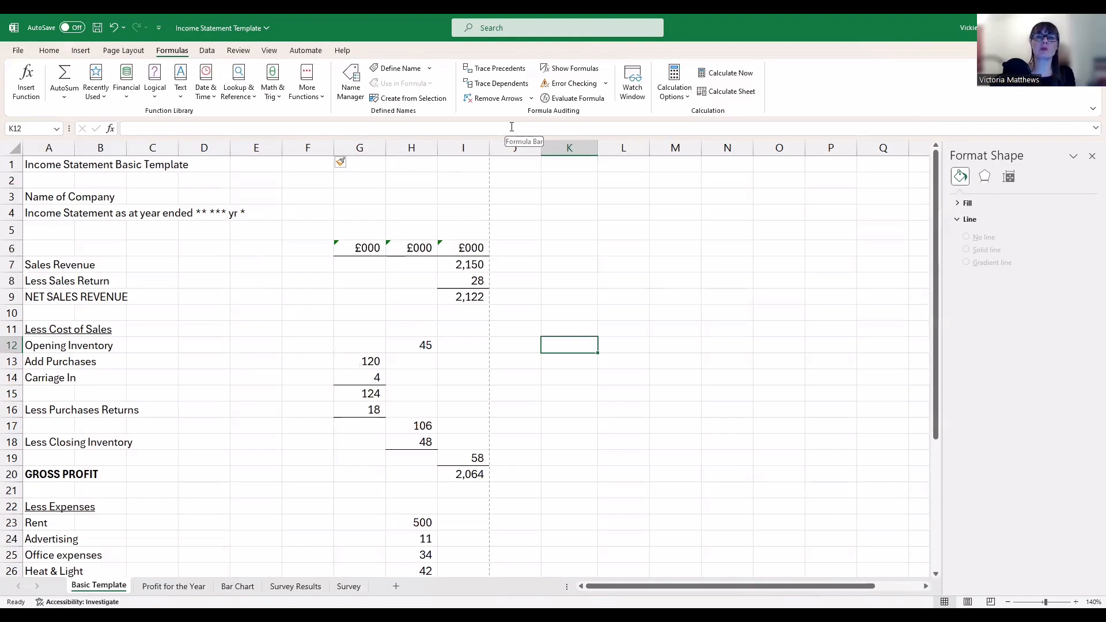
Show formulas in the cells, set the page to landscape, and select columns E and F
left_click(573, 69)
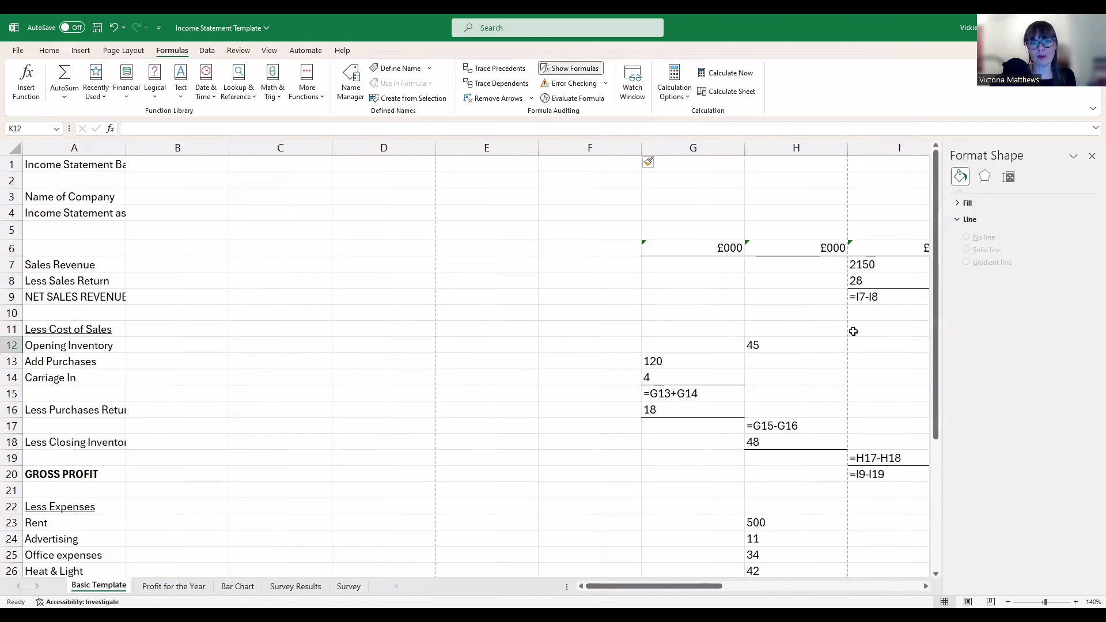
left_click(124, 52)
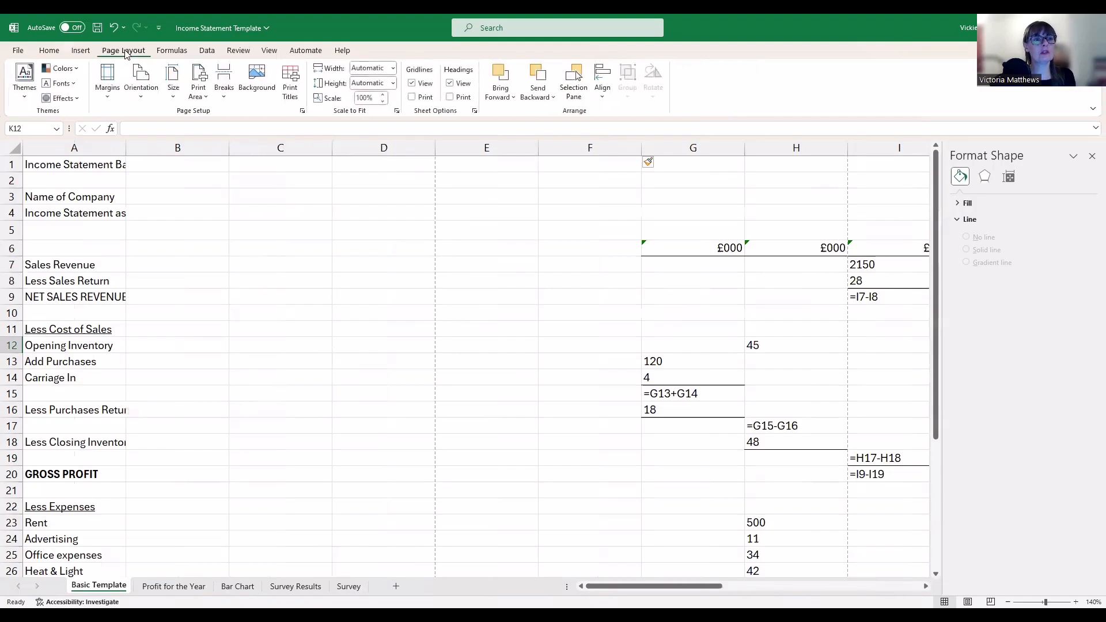
left_click(140, 86)
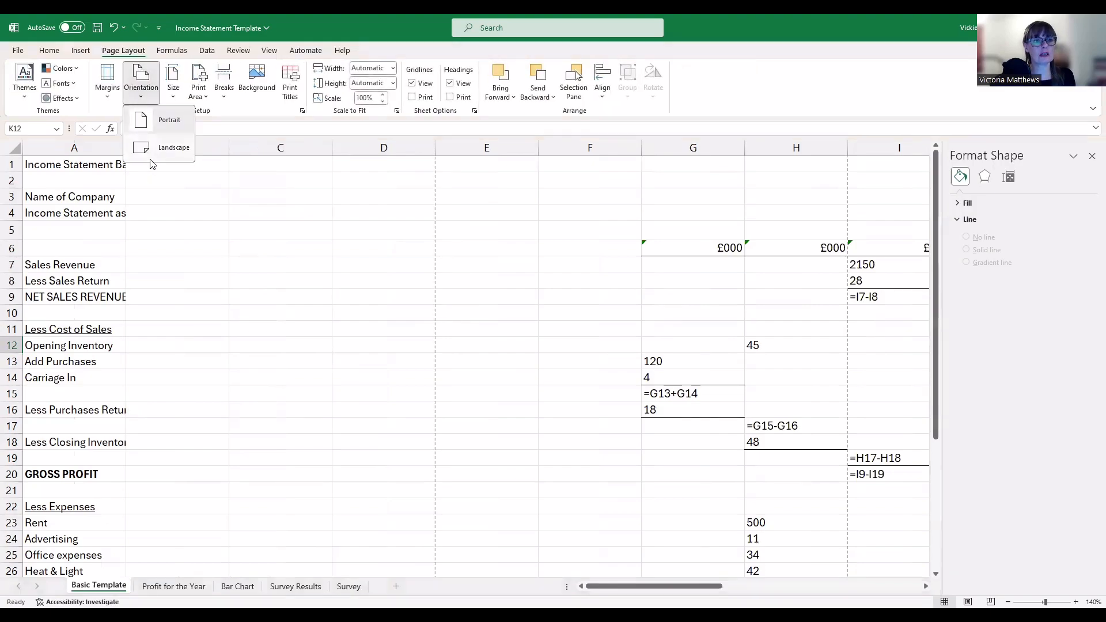
left_click(150, 152)
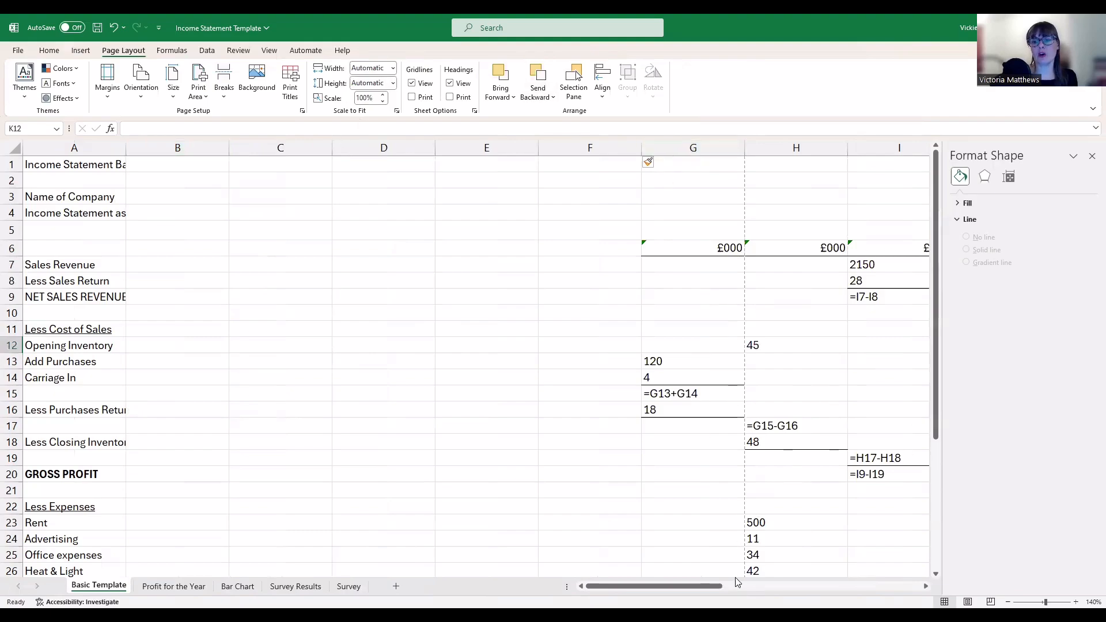
left_click_drag(654, 586, 701, 586)
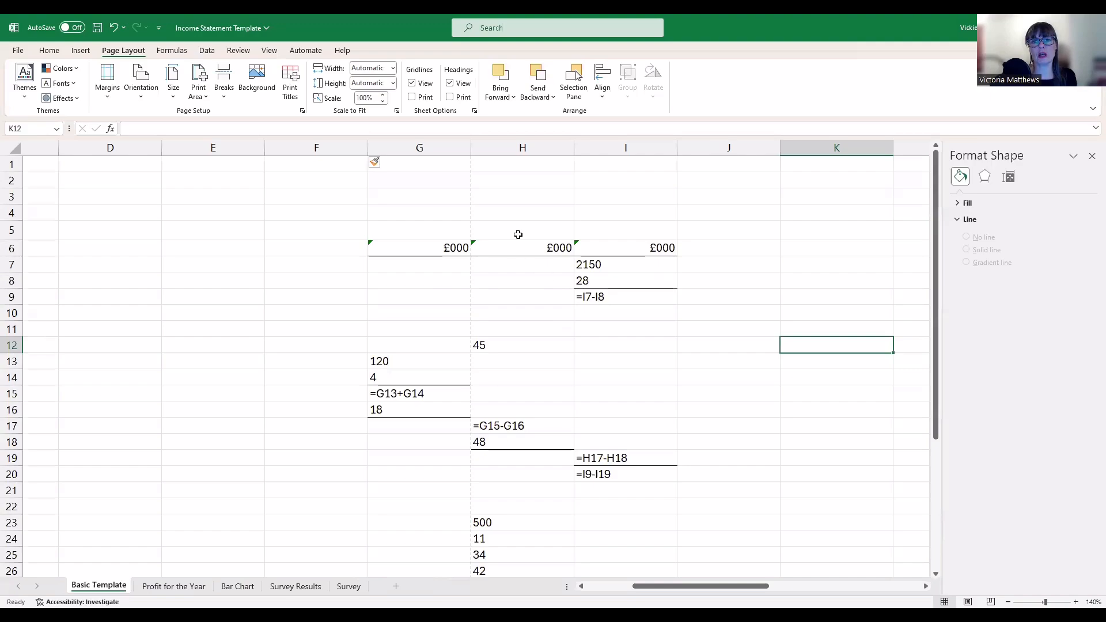
Delete the empty columns E and F
left_click_drag(305, 147, 234, 148)
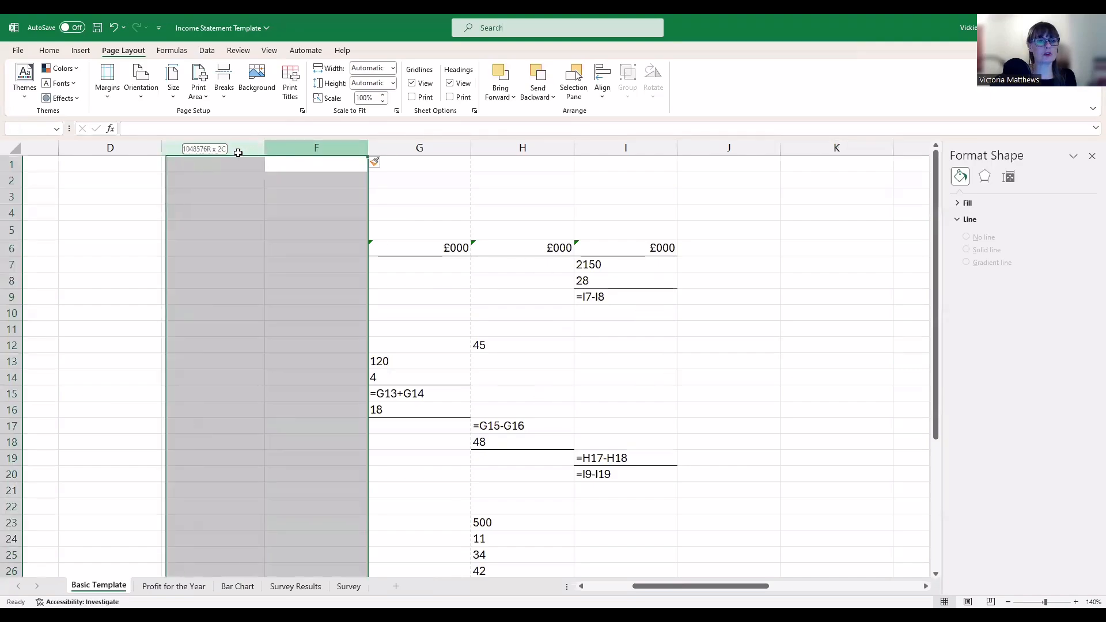
right_click(234, 148)
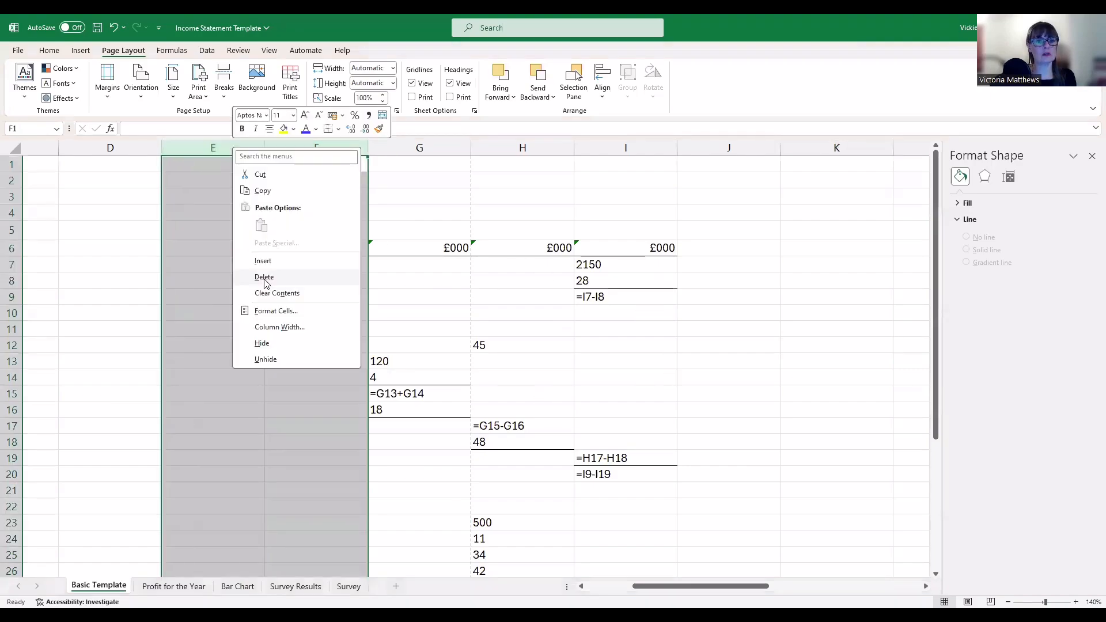
left_click(265, 278)
left_click(612, 345)
scroll(613, 353, "down", 3)
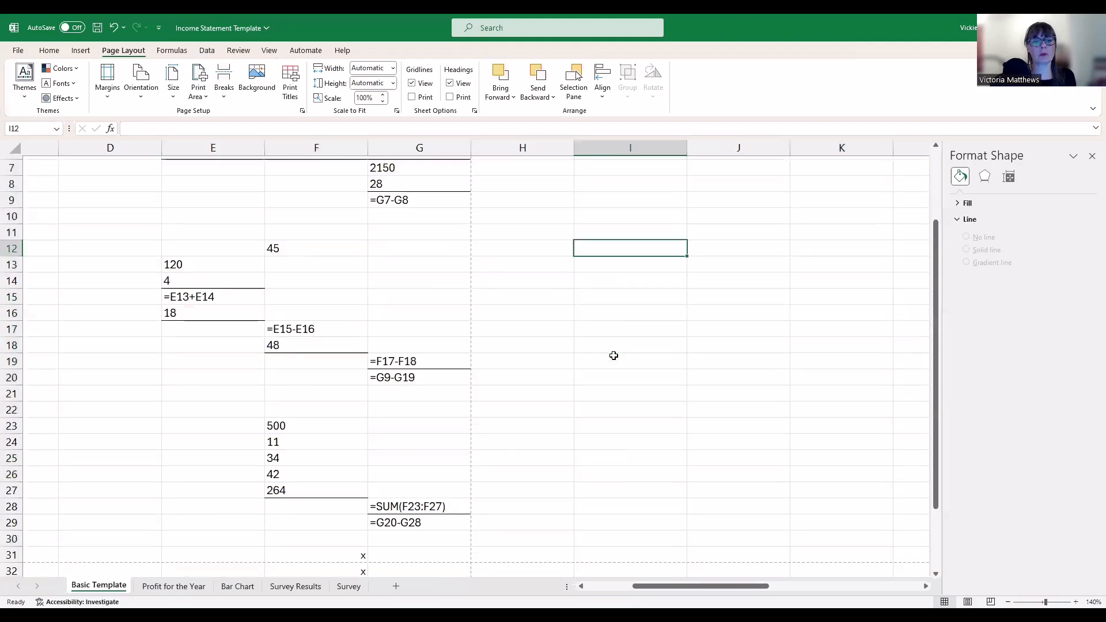
scroll(613, 356, "down", 2)
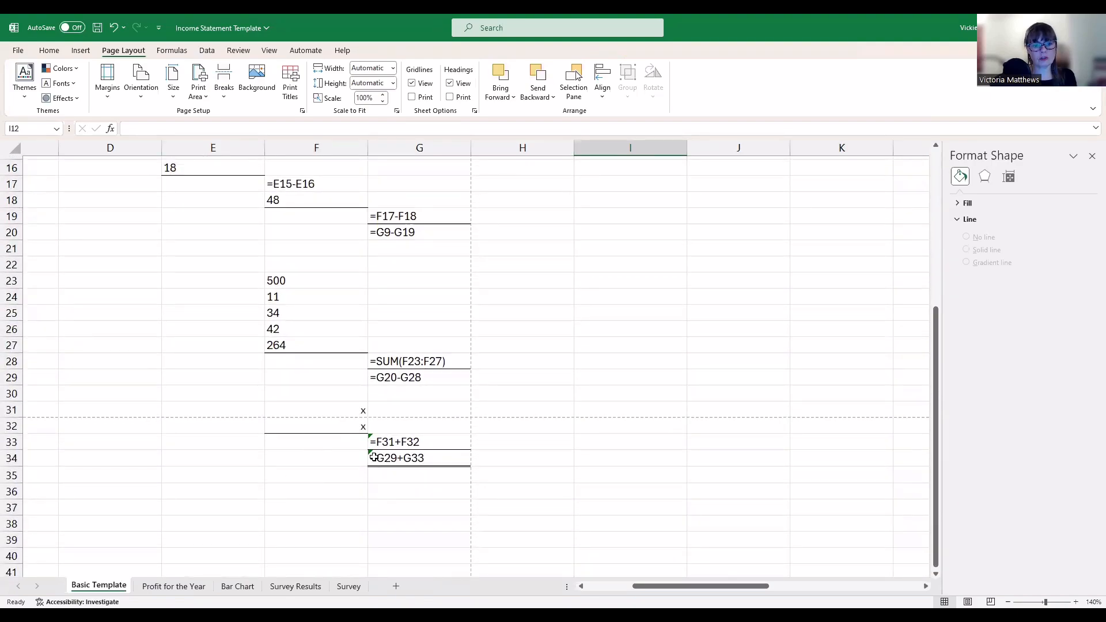
left_click_drag(651, 586, 604, 586)
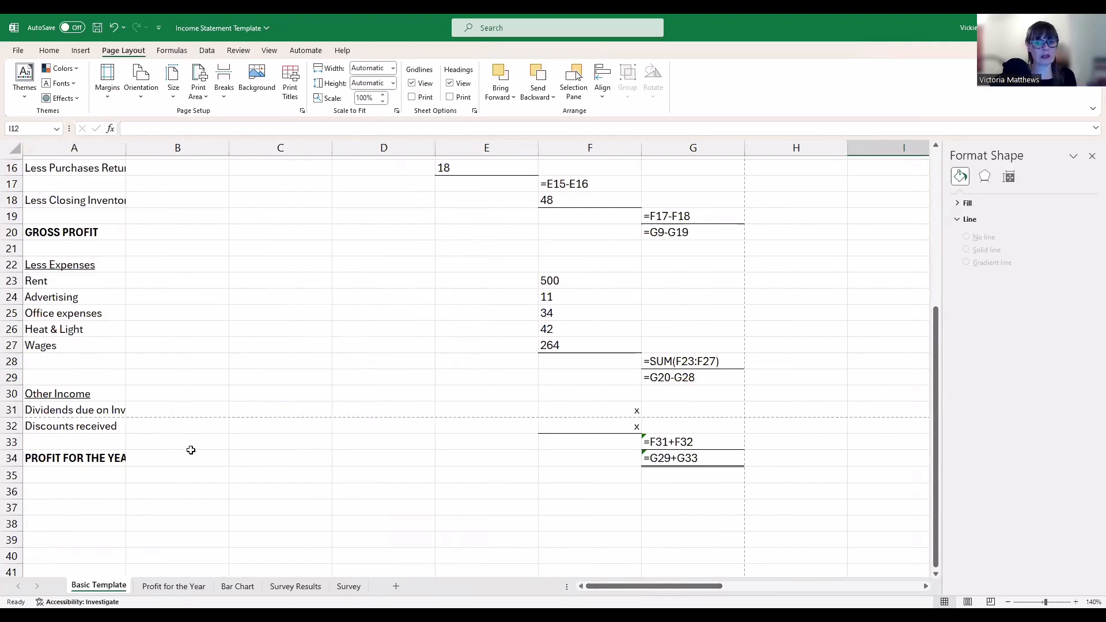
Delete the blank rows 21 and 5
left_click(12, 378)
scroll(265, 391, "up", 1)
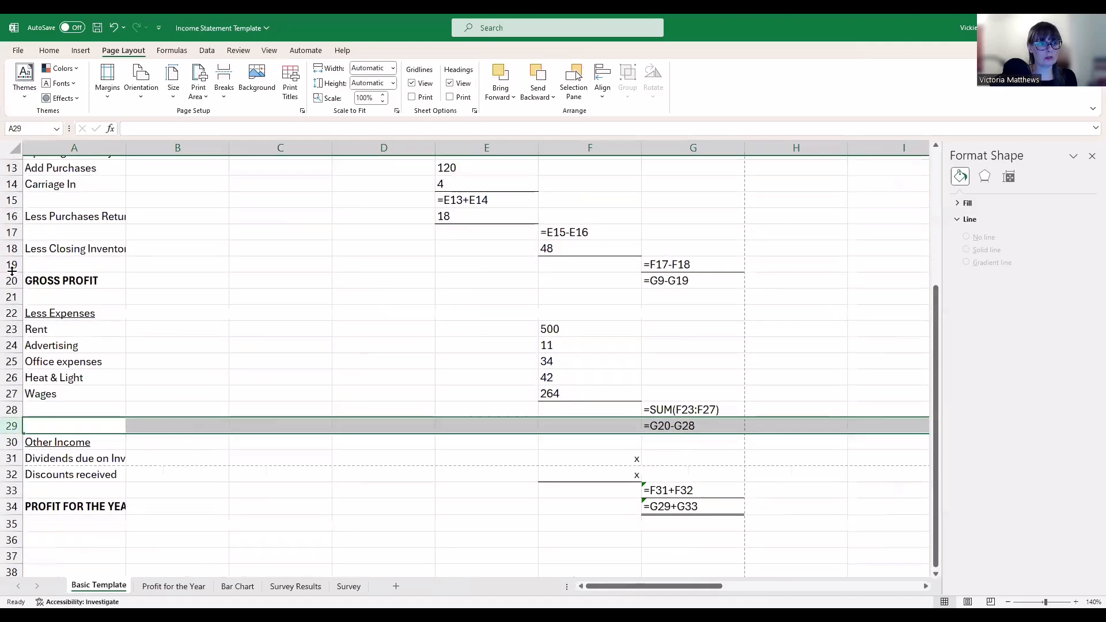
left_click(12, 264)
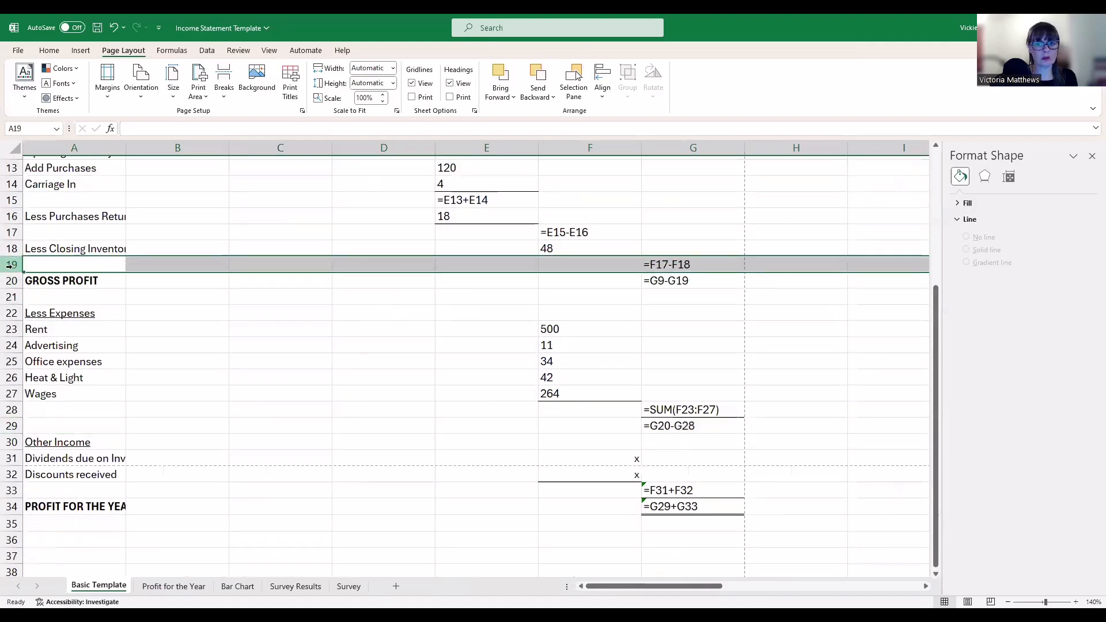
left_click(13, 297)
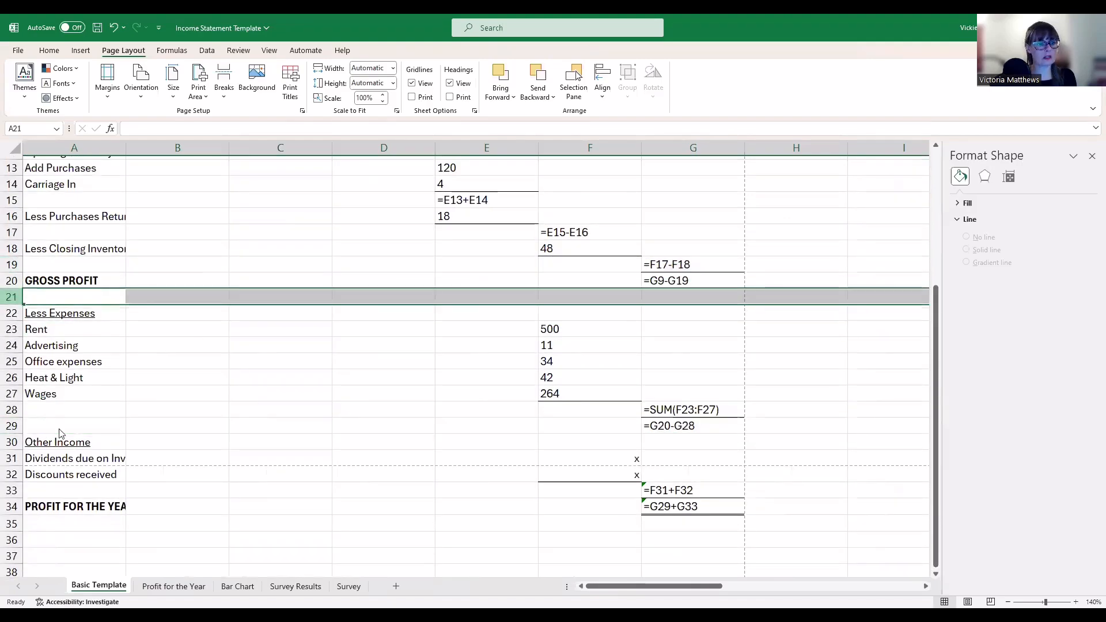
right_click(12, 297)
left_click(63, 433)
scroll(139, 464, "up", 4)
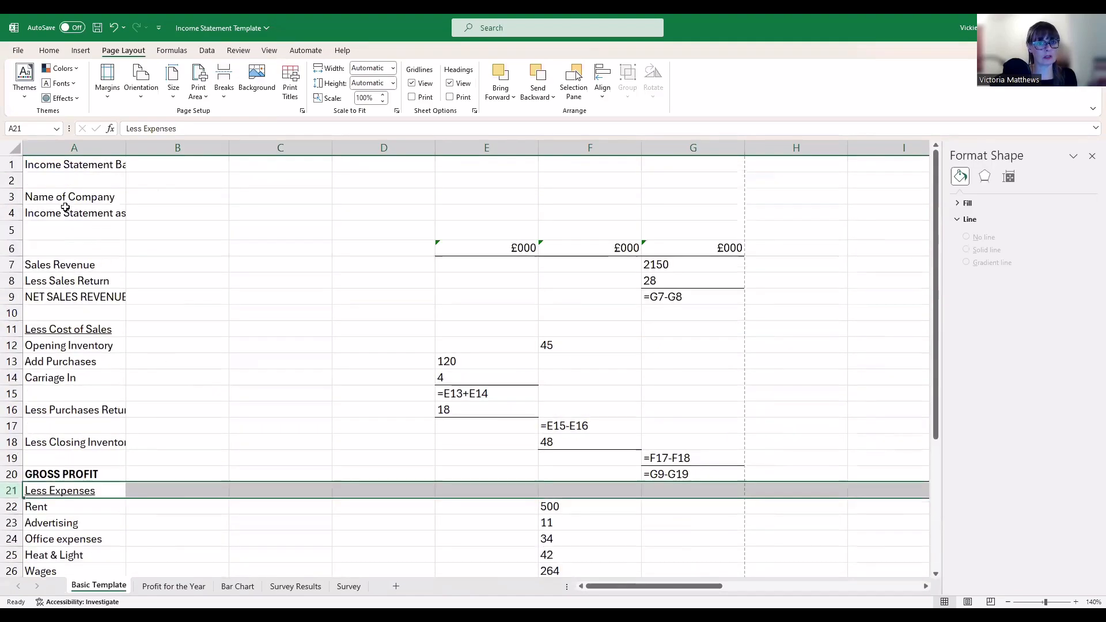
left_click(9, 229)
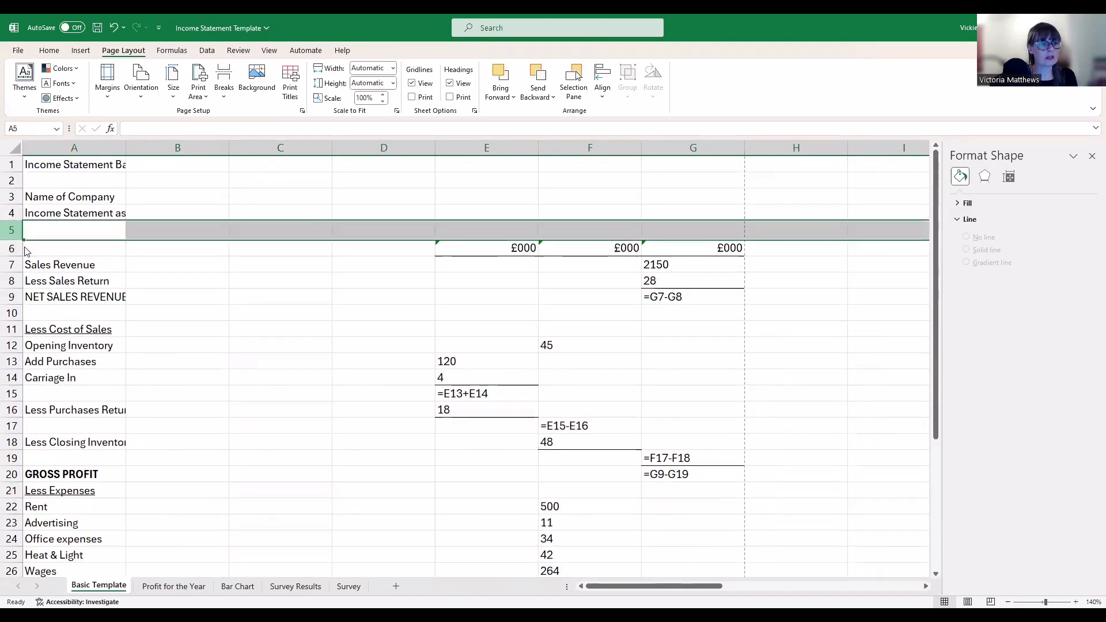
right_click(12, 230)
left_click(46, 358)
left_click(260, 369)
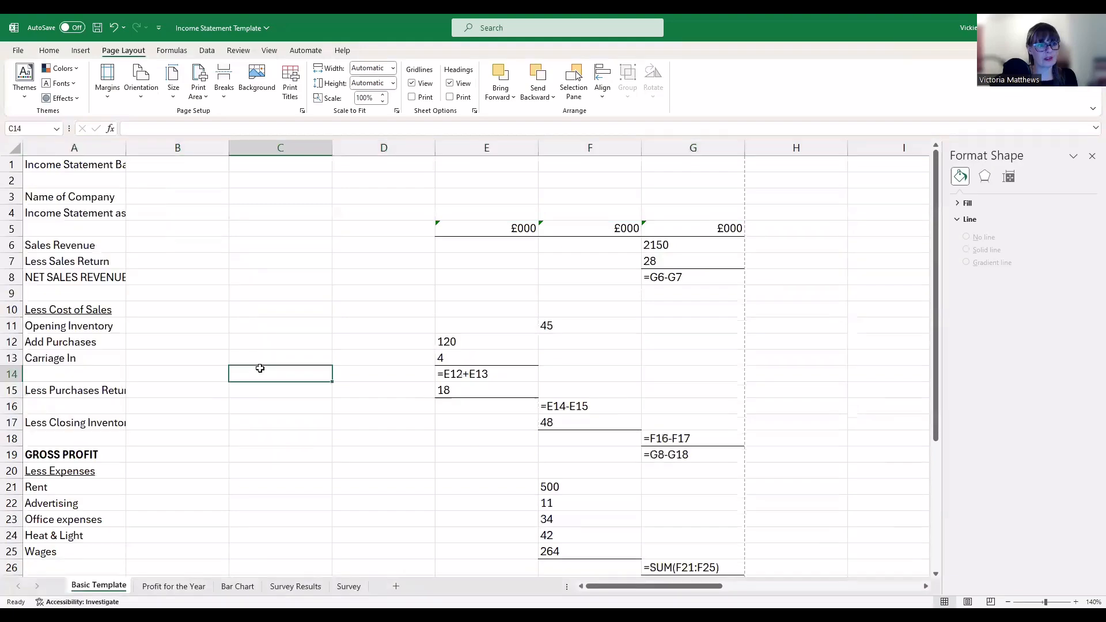
Delete the blank row 9 and select the Dividends due on Investments cell
scroll(260, 369, "down", 1)
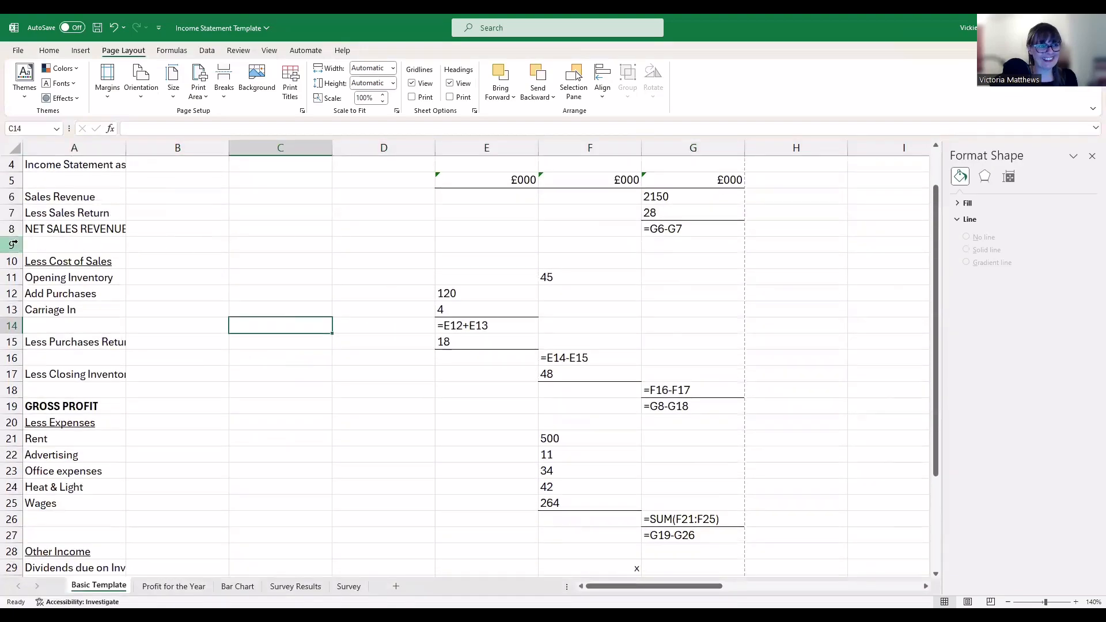
left_click(12, 244)
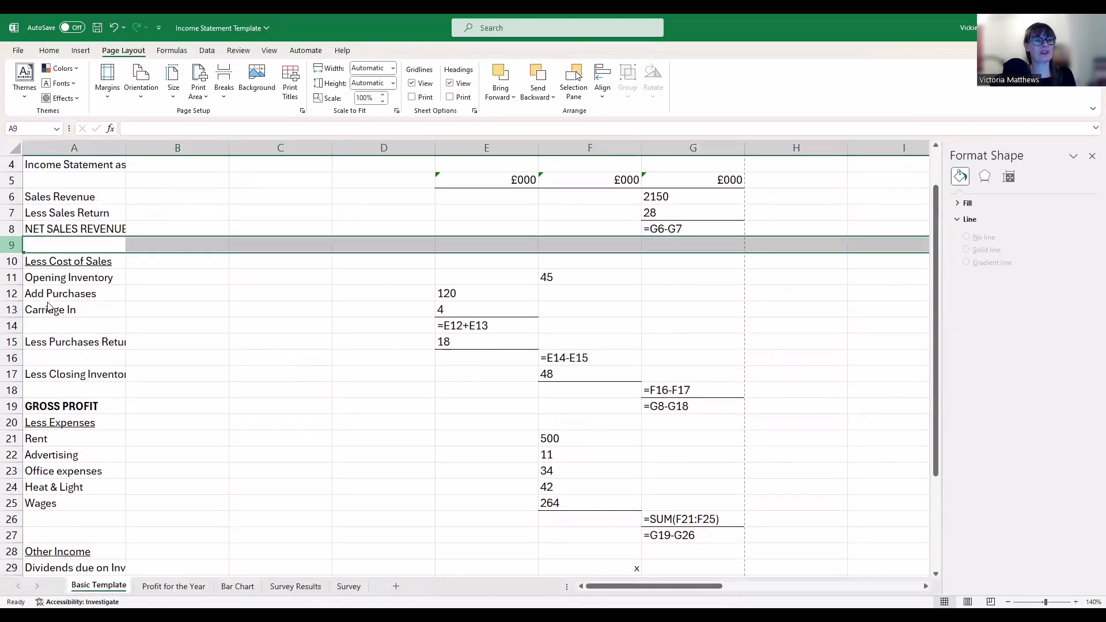
right_click(14, 245)
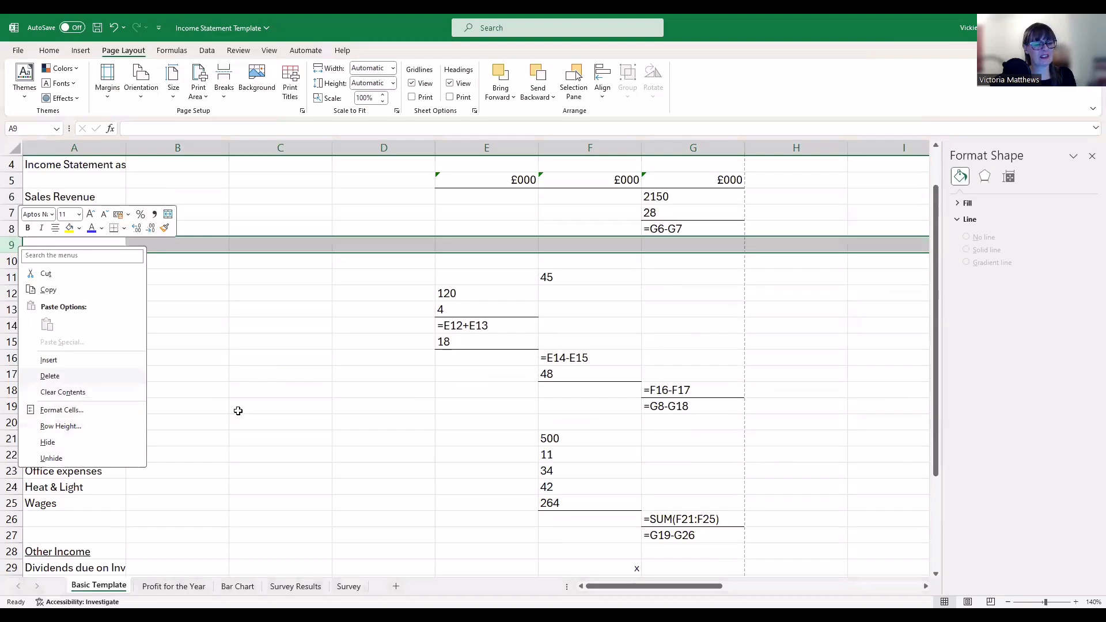
left_click(50, 376)
left_click(238, 411)
scroll(320, 420, "down", 3)
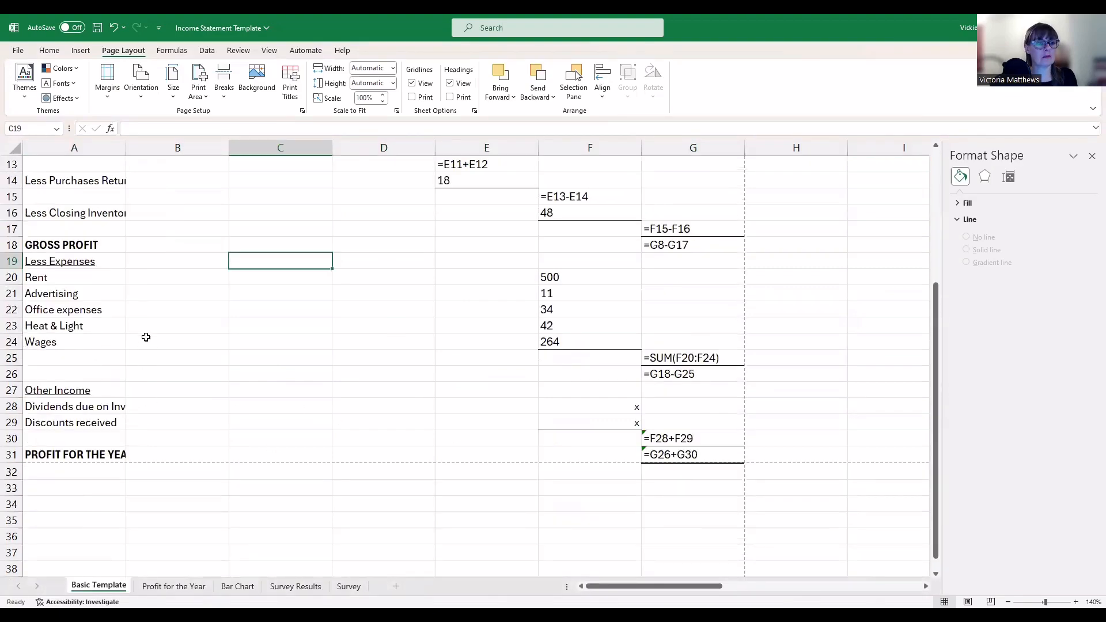
scroll(145, 337, "up", 1)
left_click(69, 455)
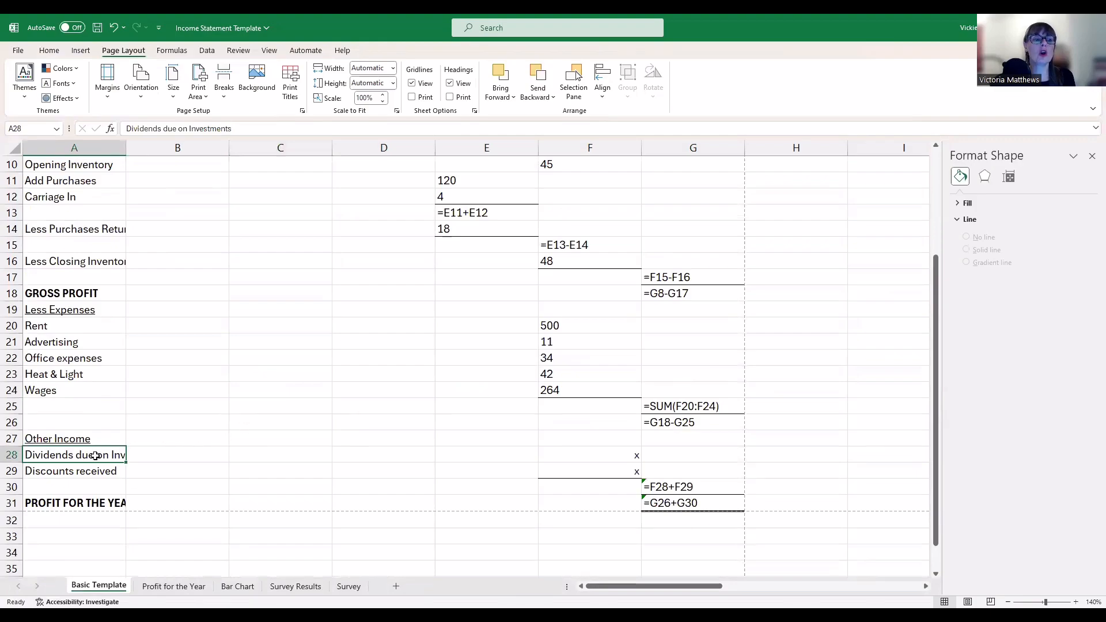
Merge A28:B28 with Merge Cells, then check the formula in E13
left_click_drag(95, 455, 152, 453)
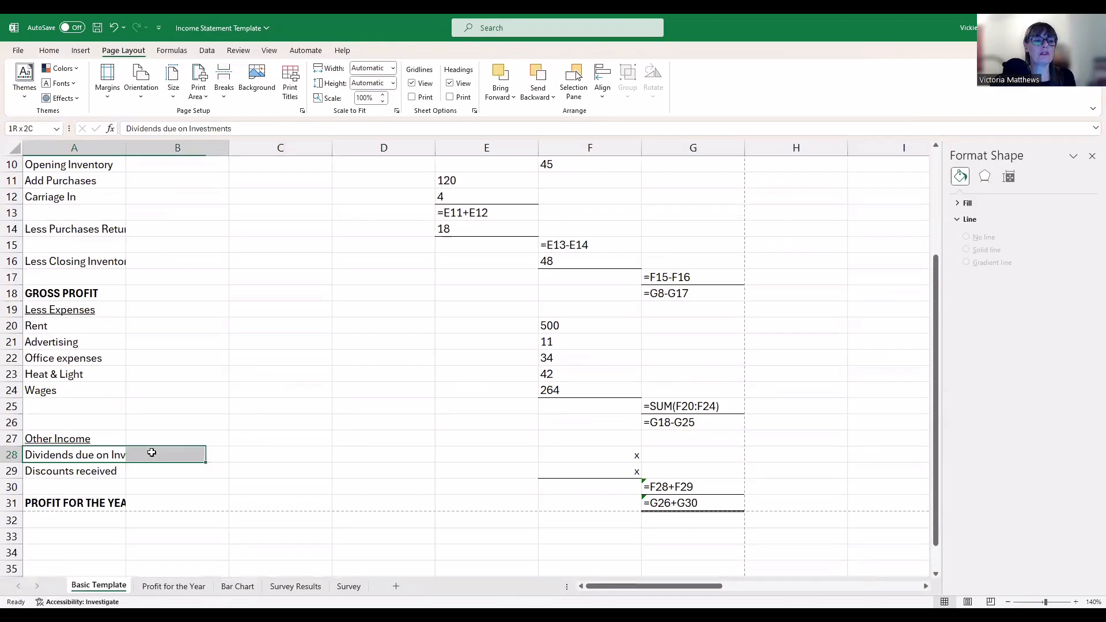
left_click(57, 52)
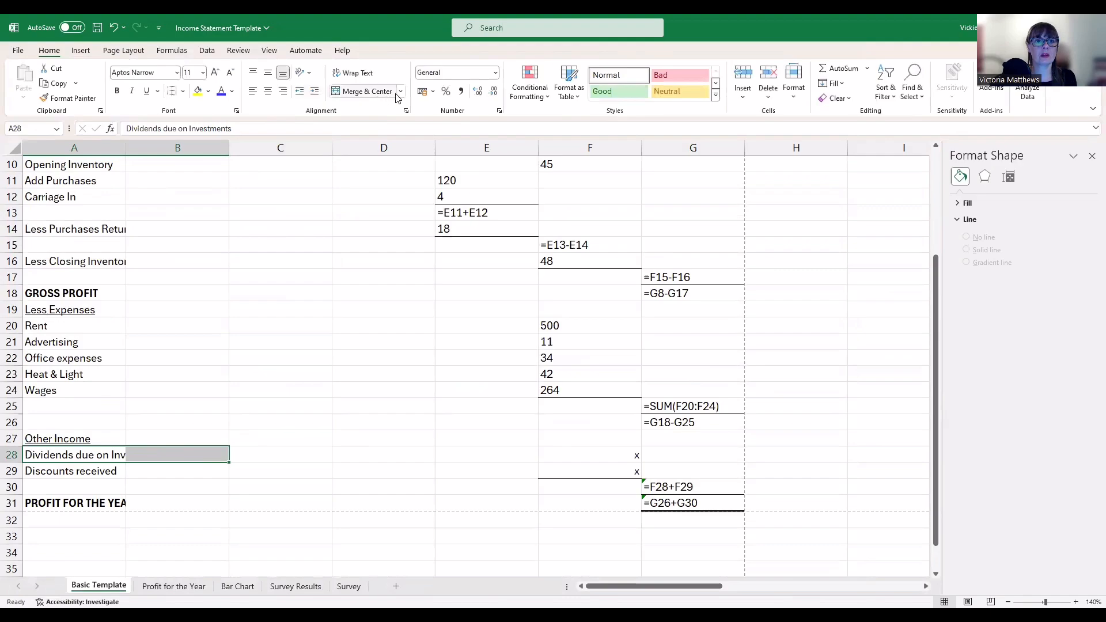
left_click(401, 92)
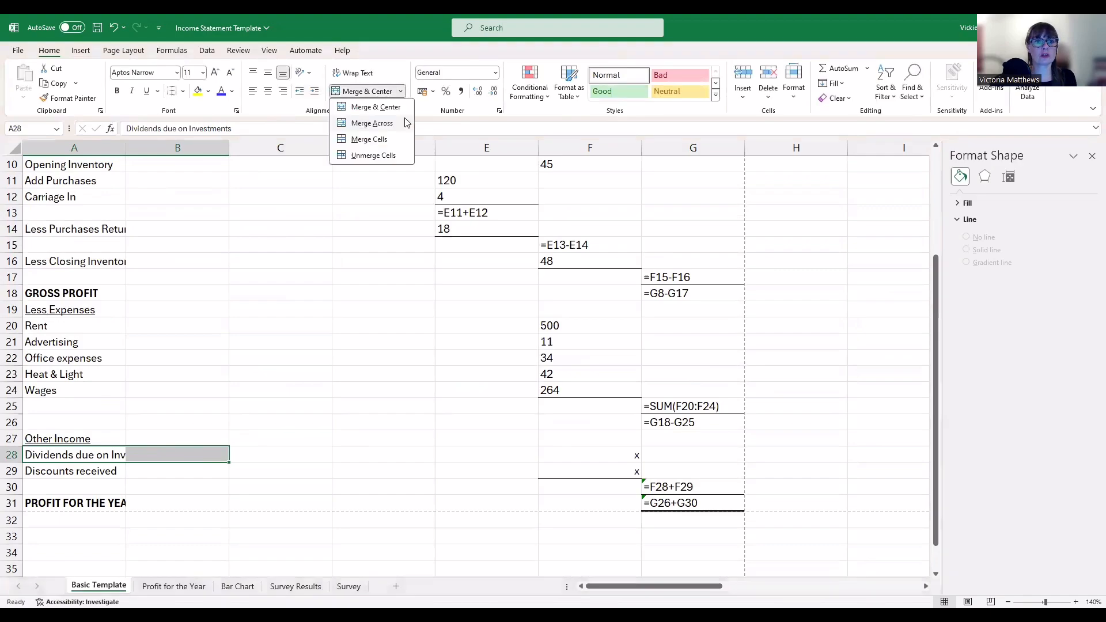
left_click(365, 438)
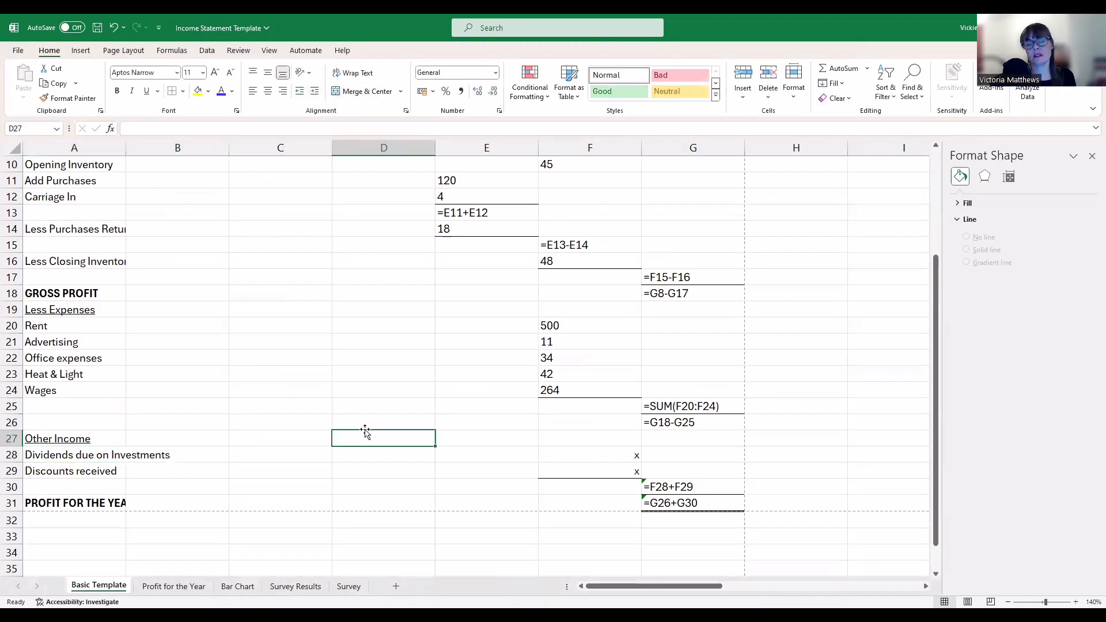
scroll(265, 342, "up", 2)
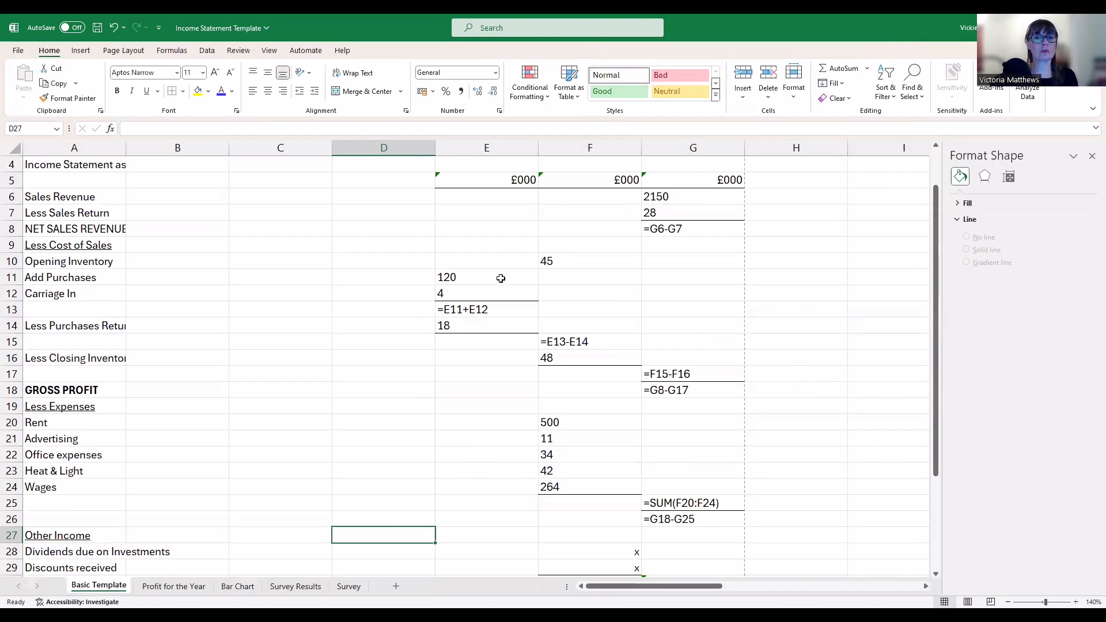
left_click(528, 309)
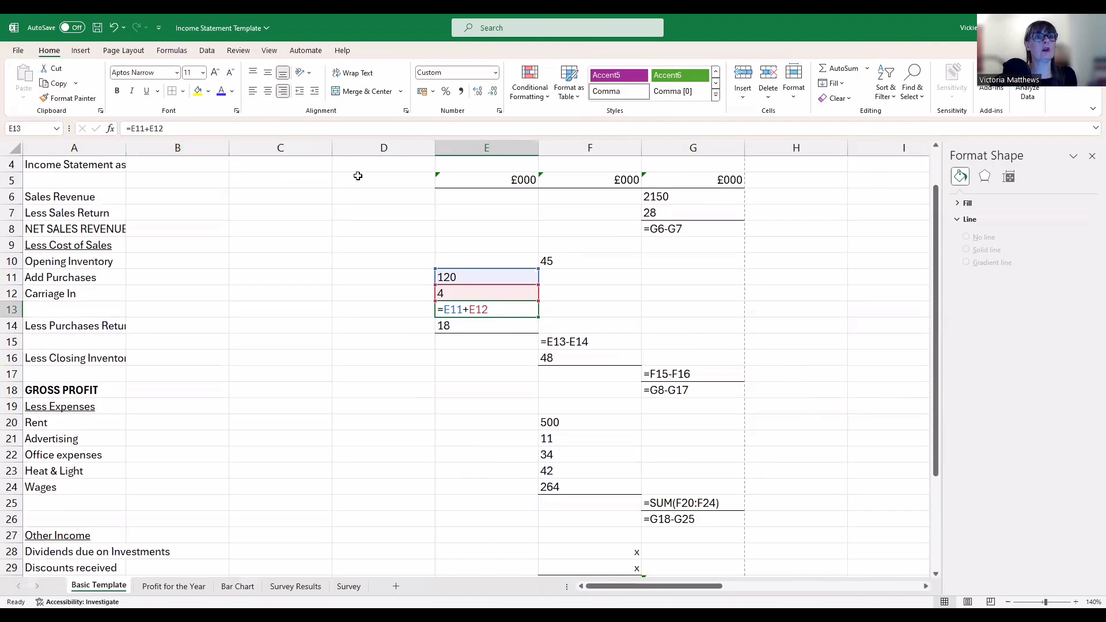
Switch back and forth between the file start page and the worksheet
left_click(16, 53)
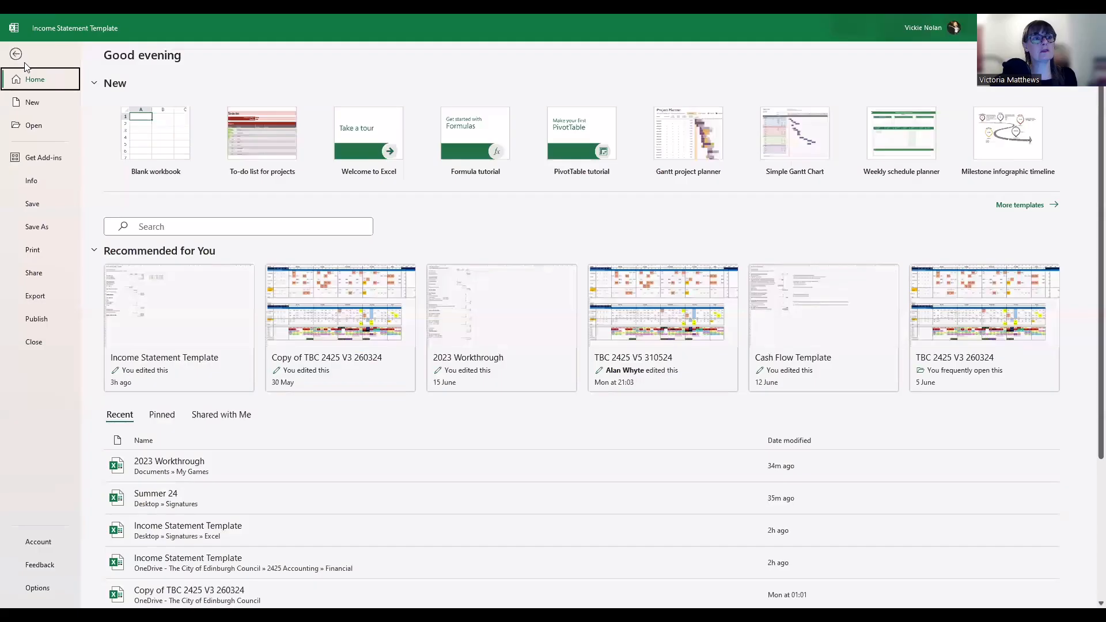
left_click(20, 56)
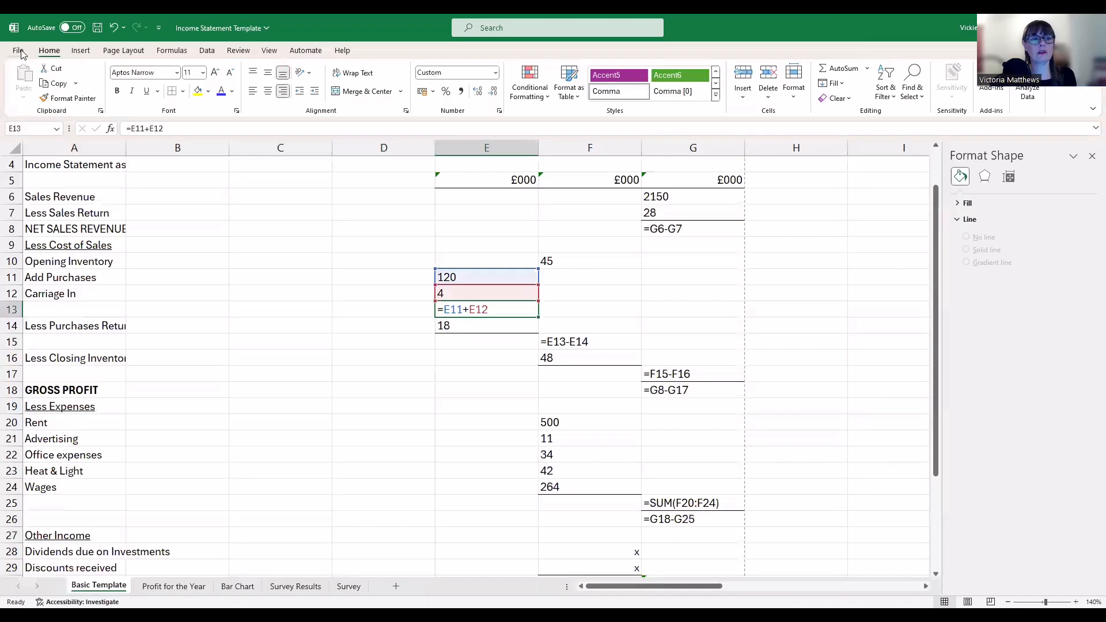
left_click(18, 50)
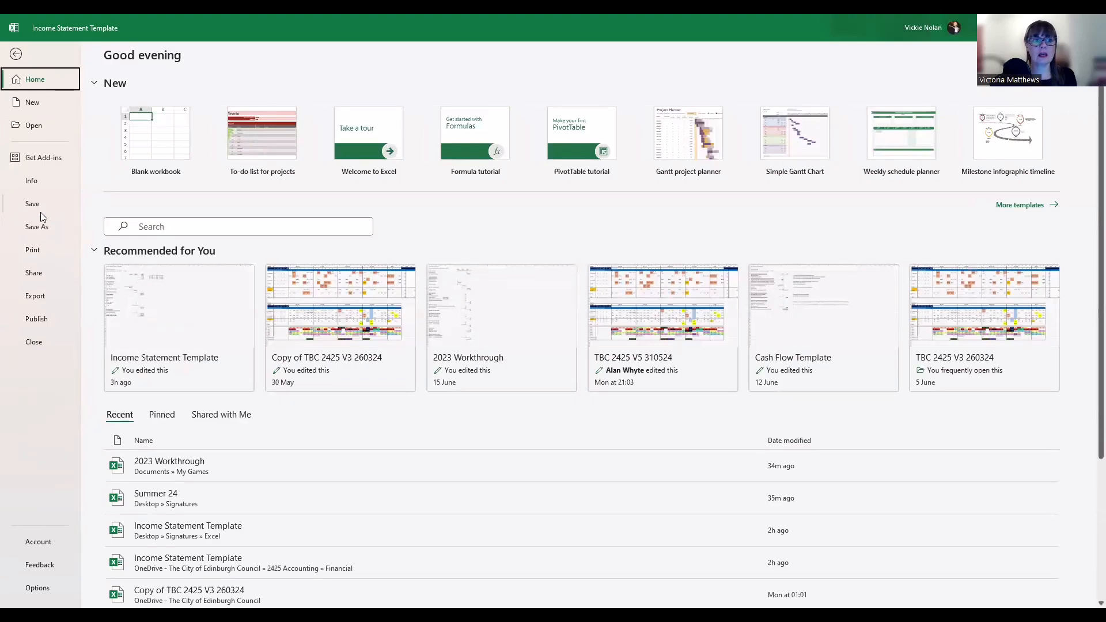
left_click(15, 54)
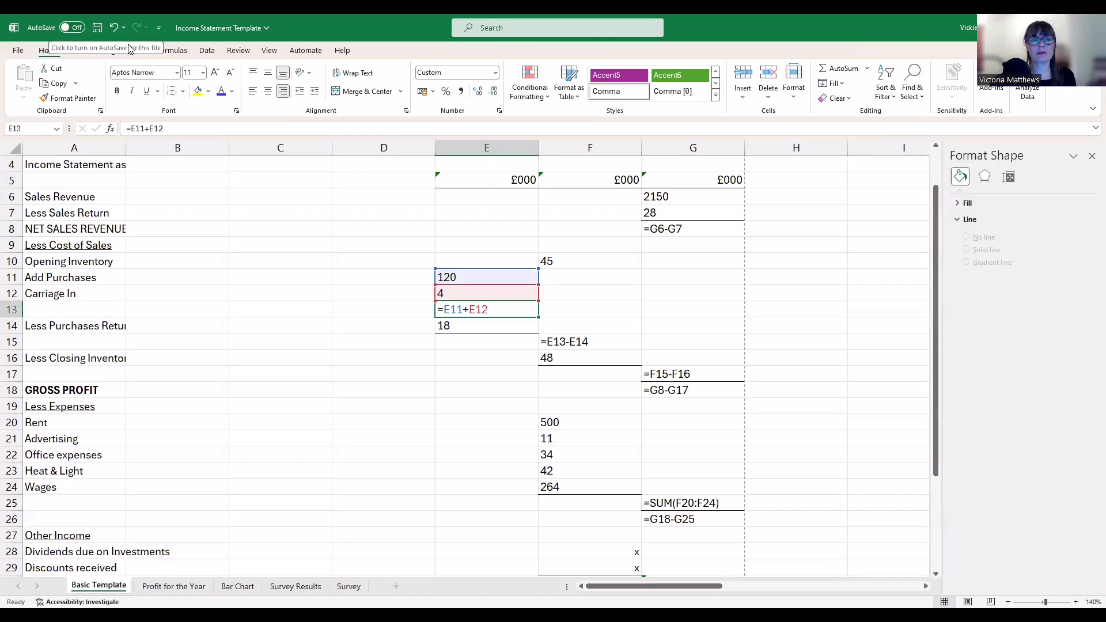
left_click(17, 50)
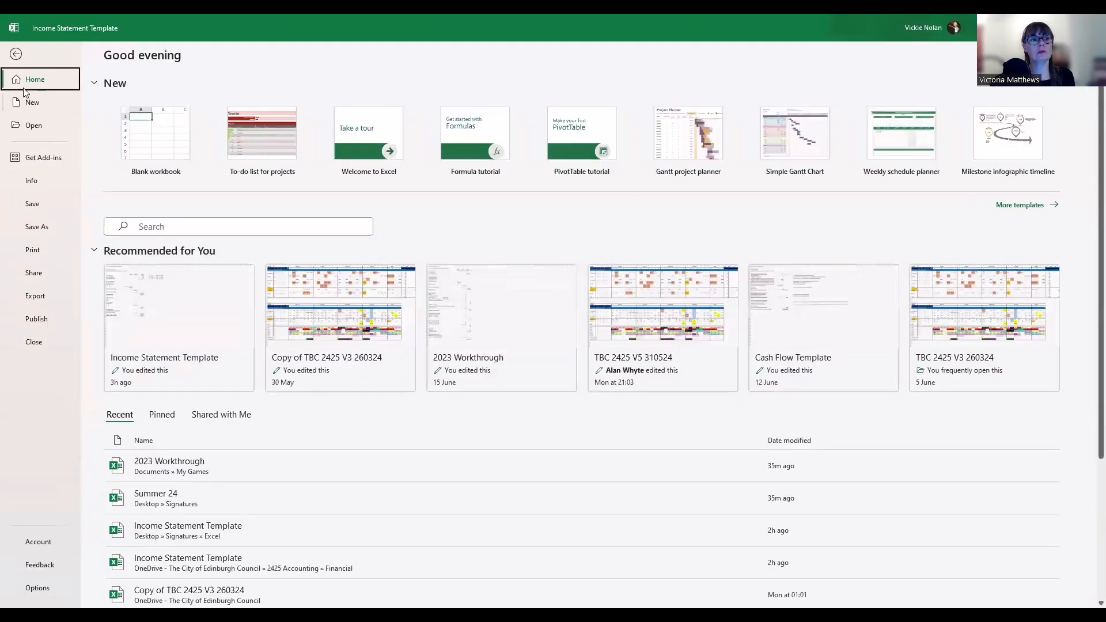
left_click(16, 55)
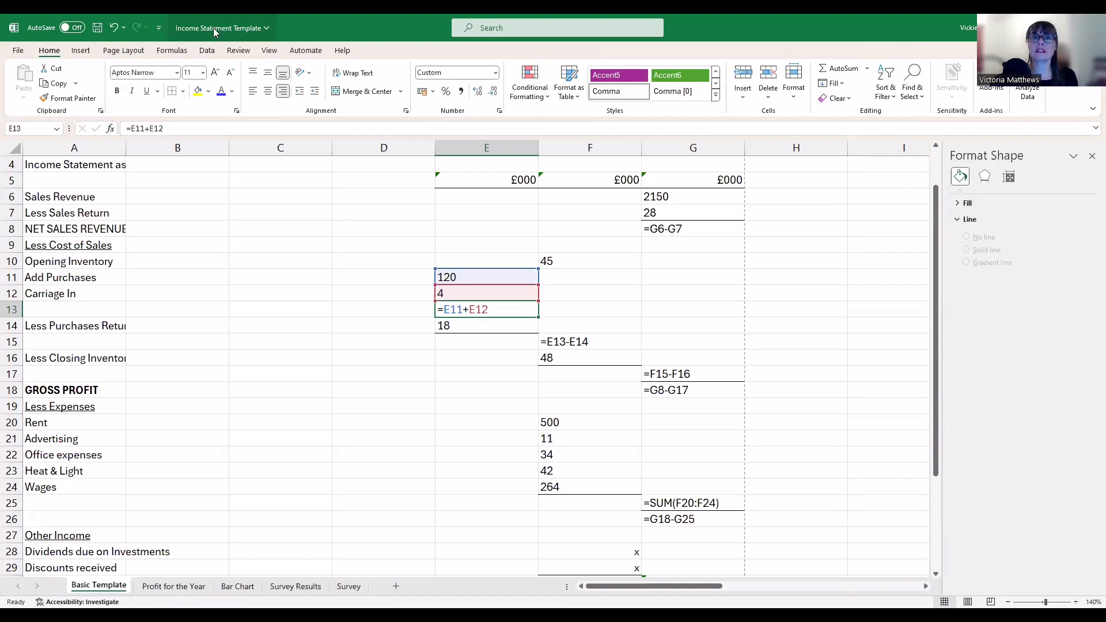
left_click(18, 51)
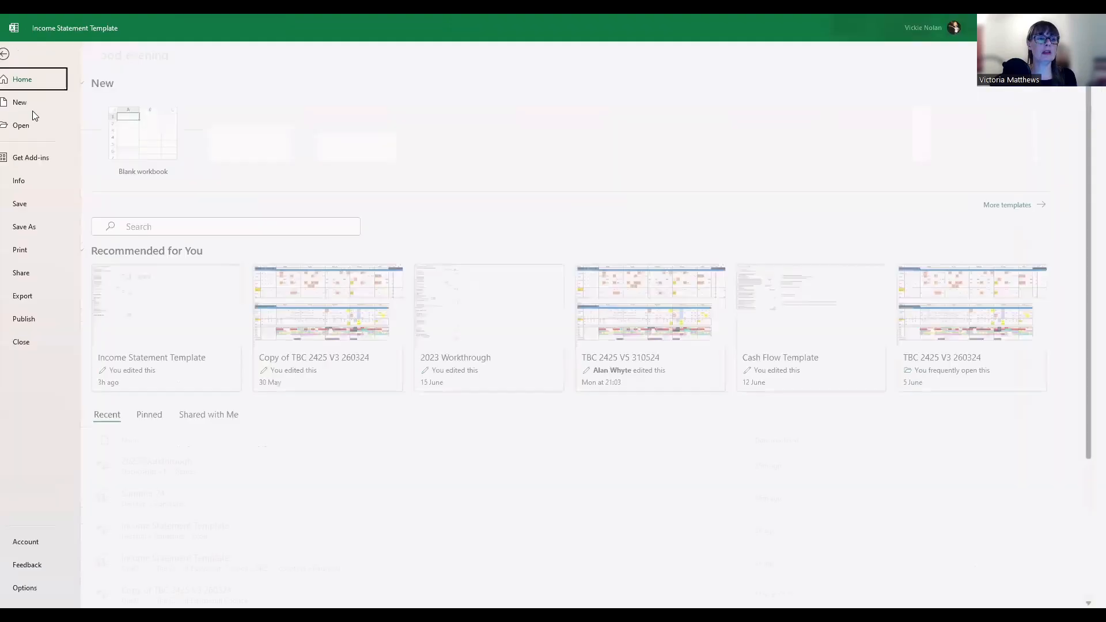
left_click(16, 54)
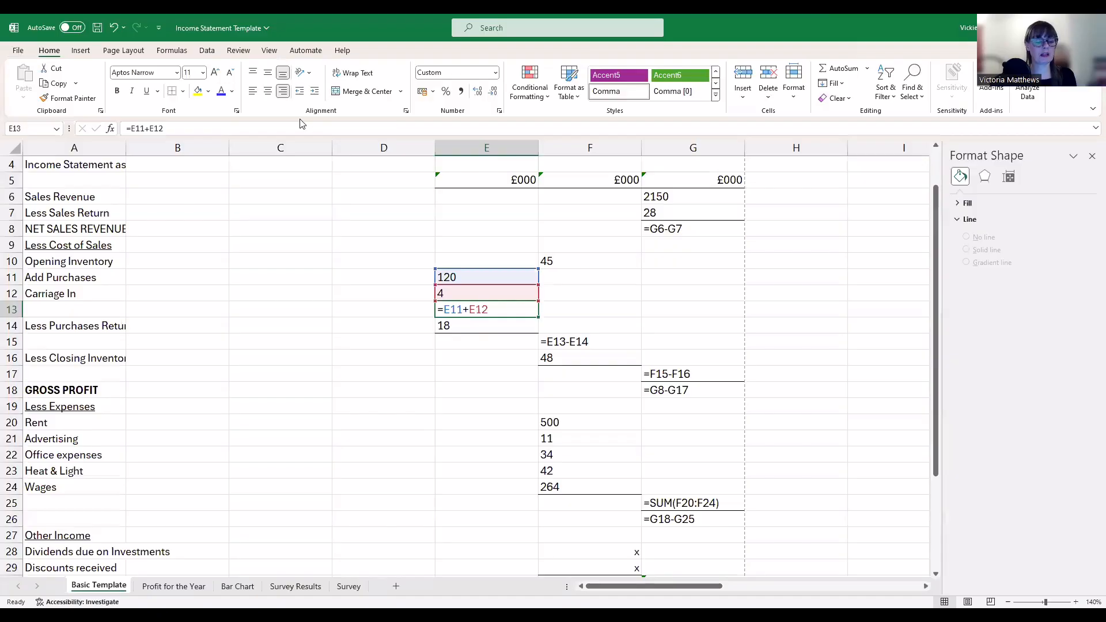
Save the Income Statement Template workbook with Ctrl+S and confirm via Save As
key("ctrl+s")
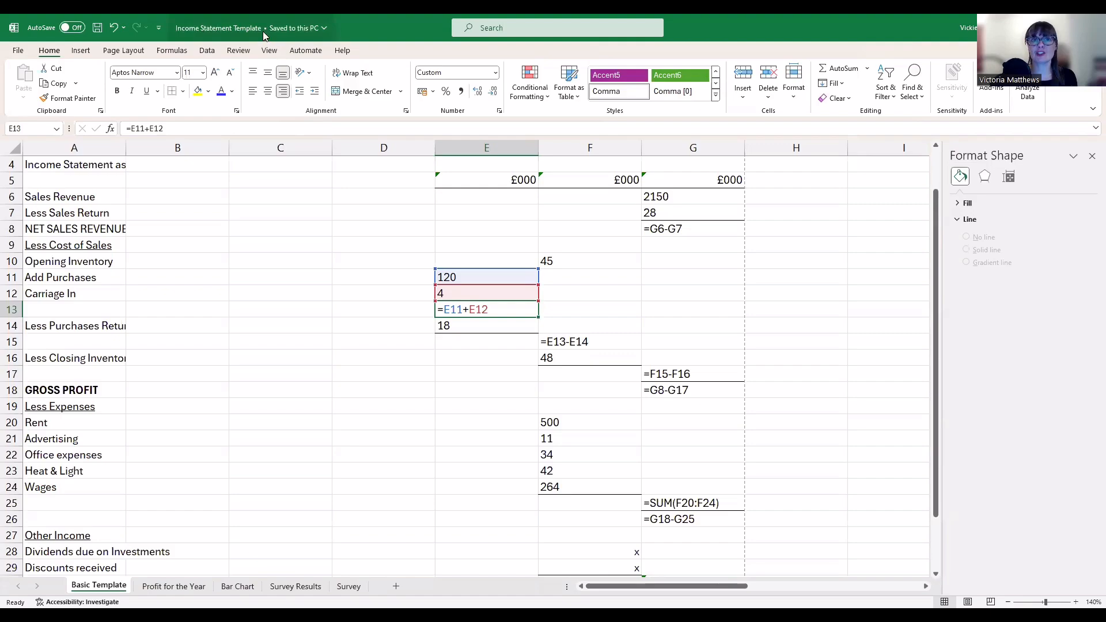
left_click(19, 56)
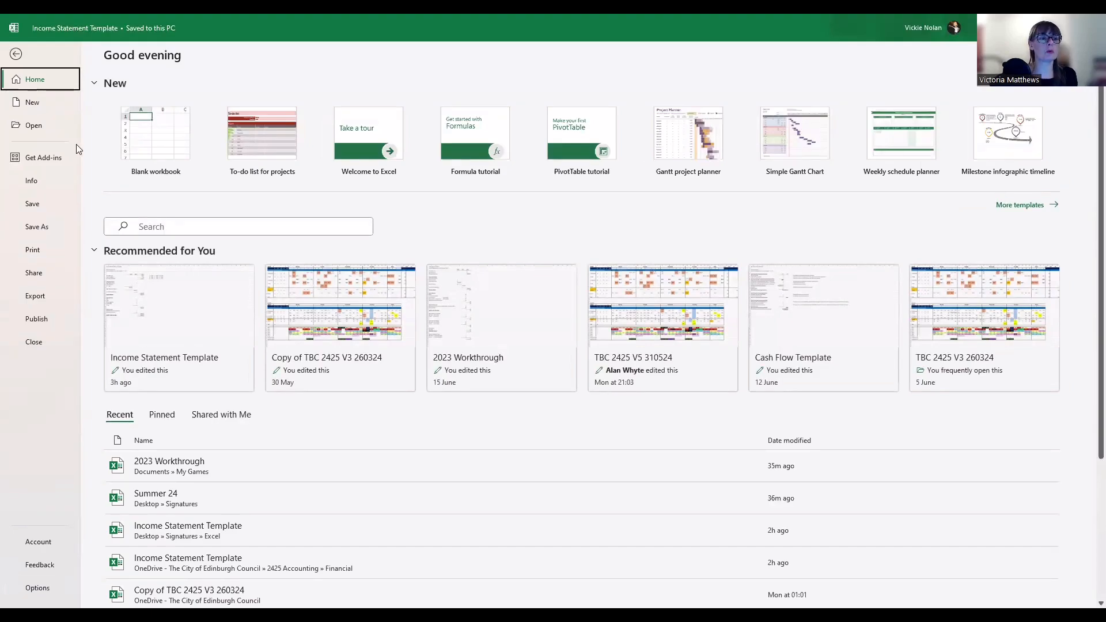
left_click(33, 228)
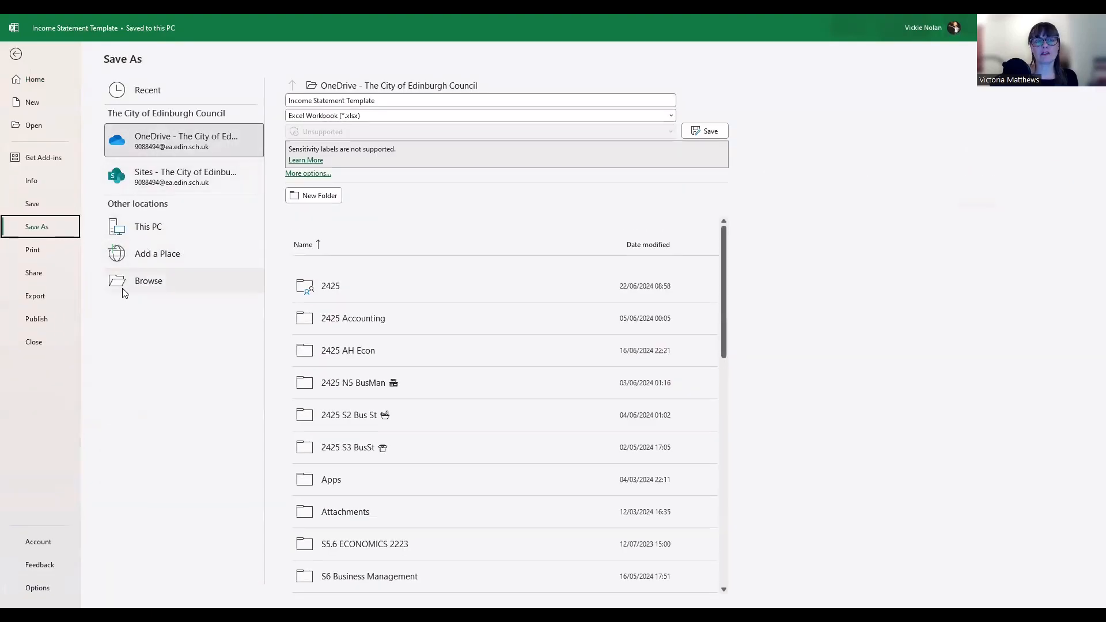
left_click(35, 207)
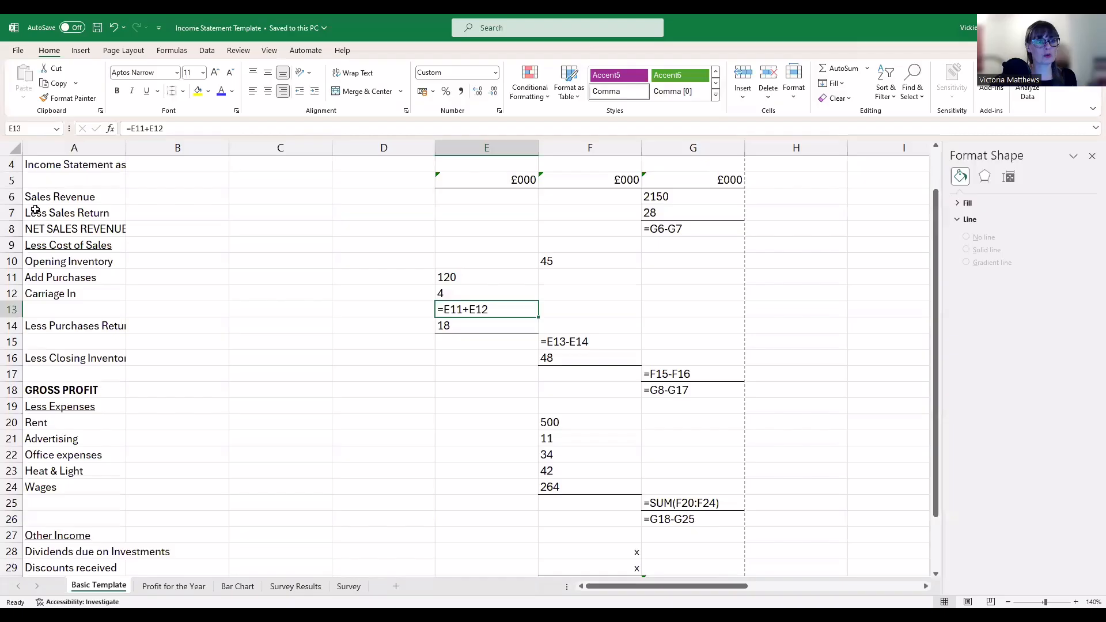
left_click(18, 51)
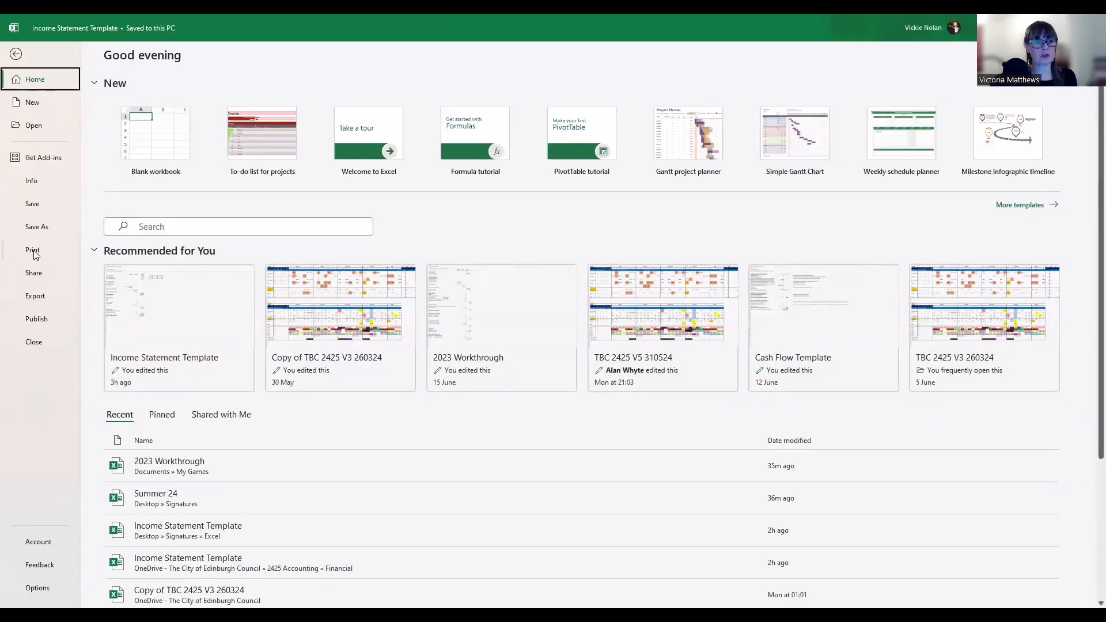
Add a custom footer with the author's name in the centre section via Page Setup
left_click(33, 252)
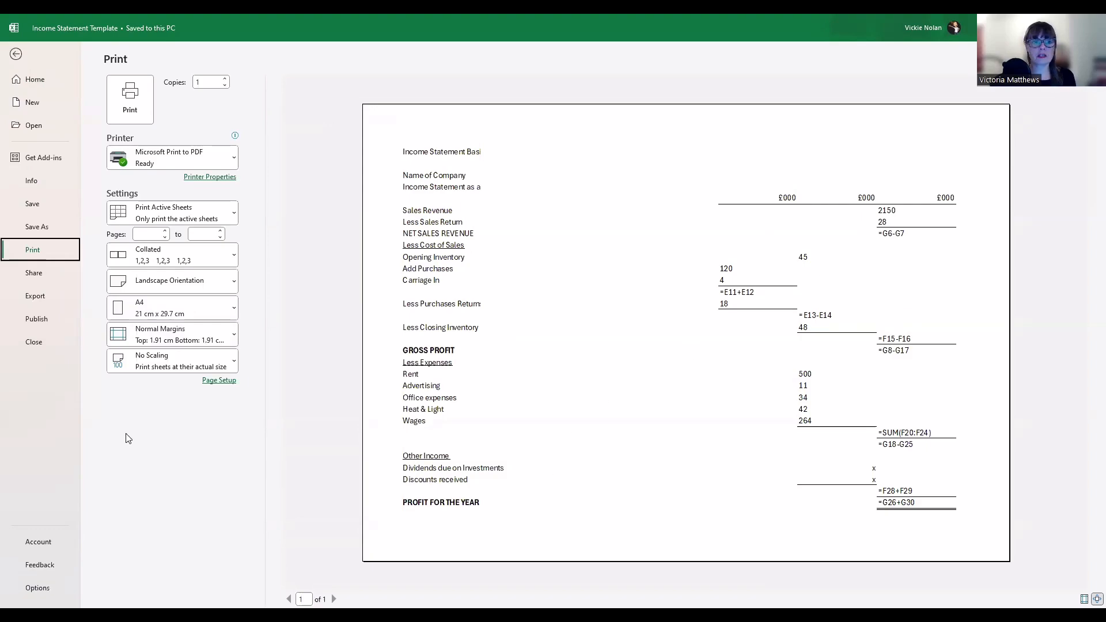
left_click(215, 383)
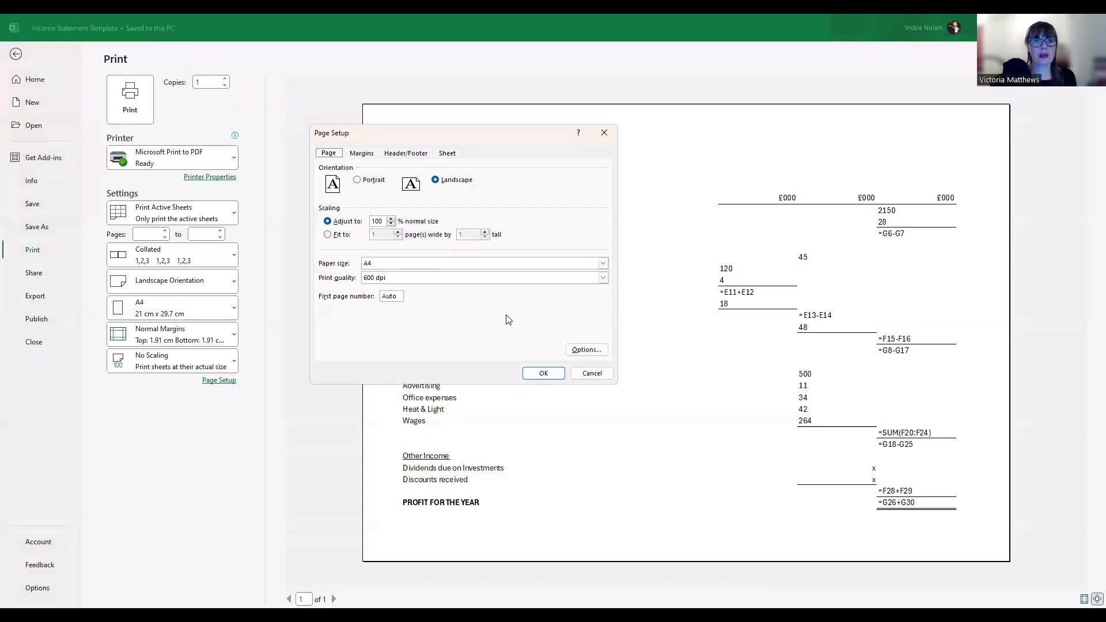
left_click(421, 153)
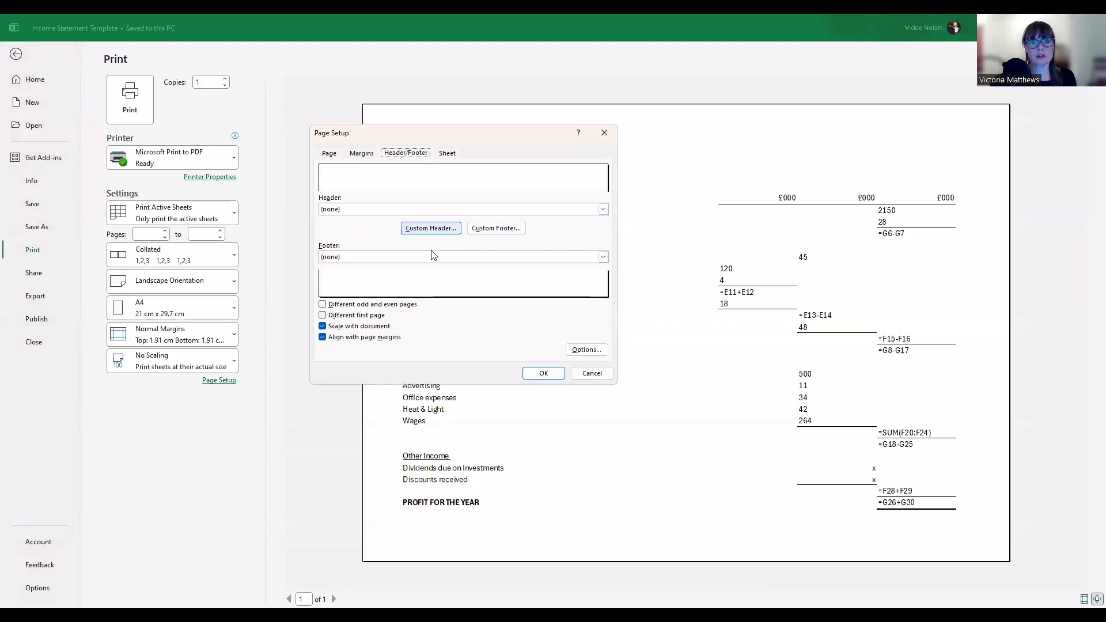
left_click(500, 228)
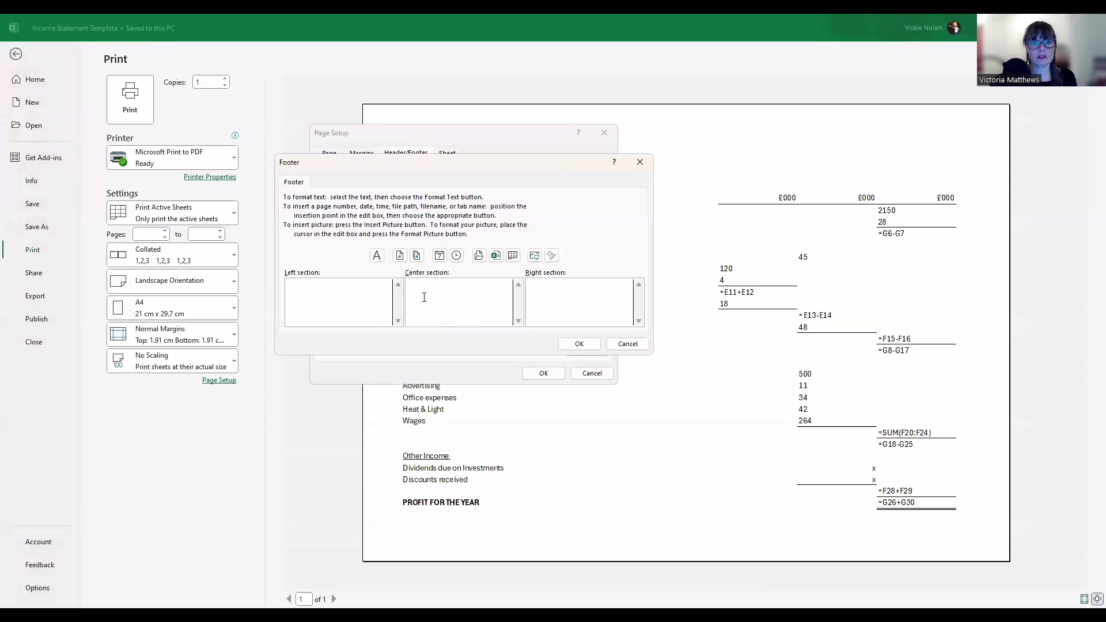
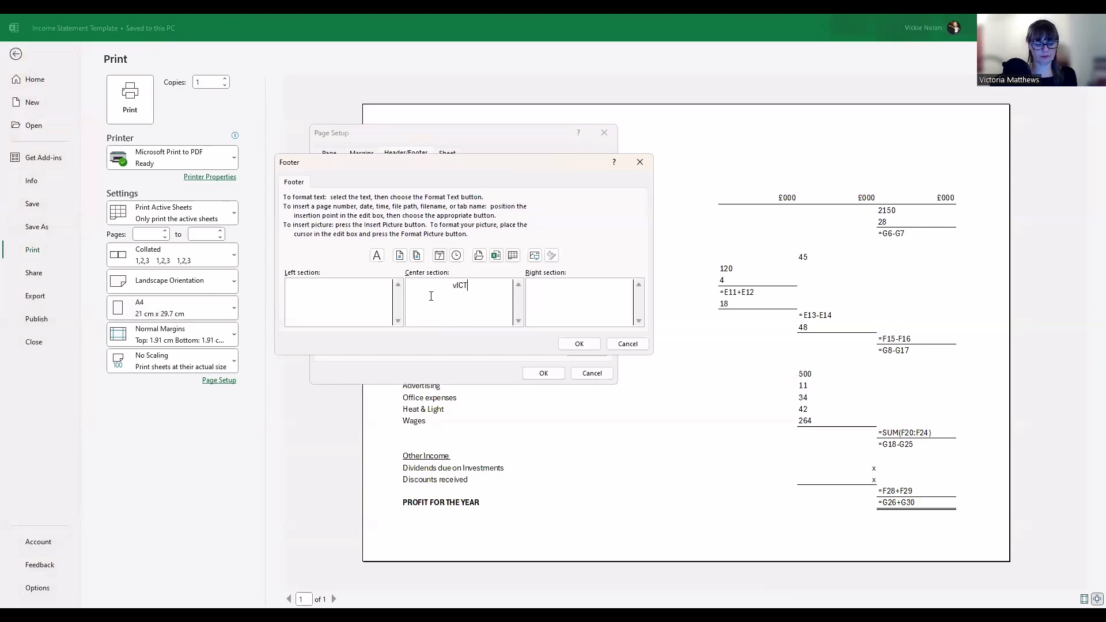
key("BackSpace")
key("BackSpace")
key("BackSpace")
key("BackSpace")
key("BackSpace")
key("BackSpace")
key("BackSpace")
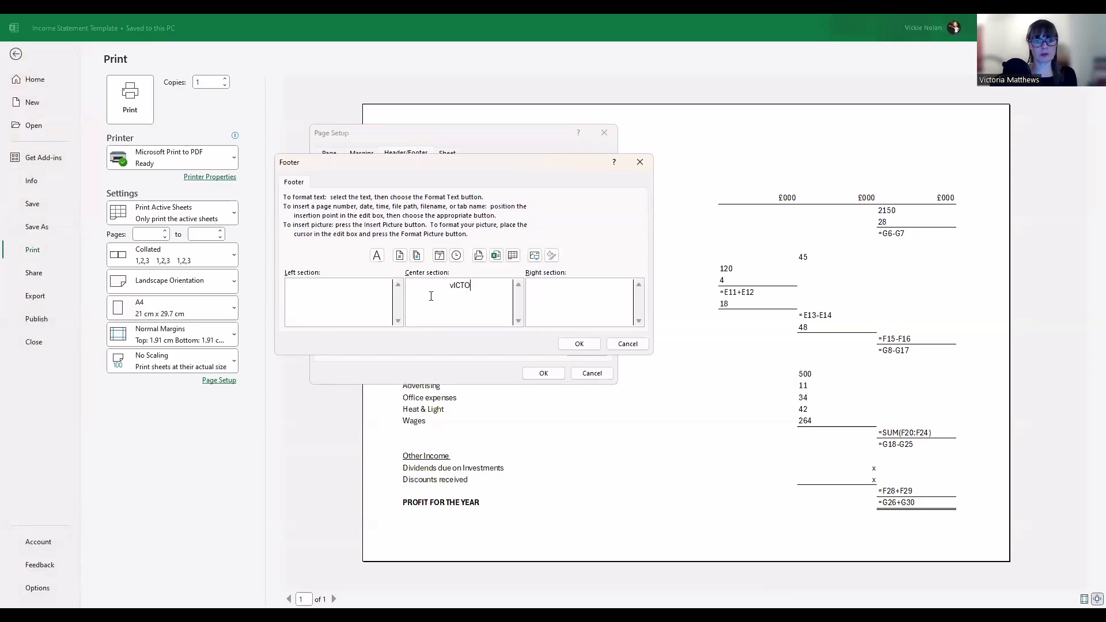
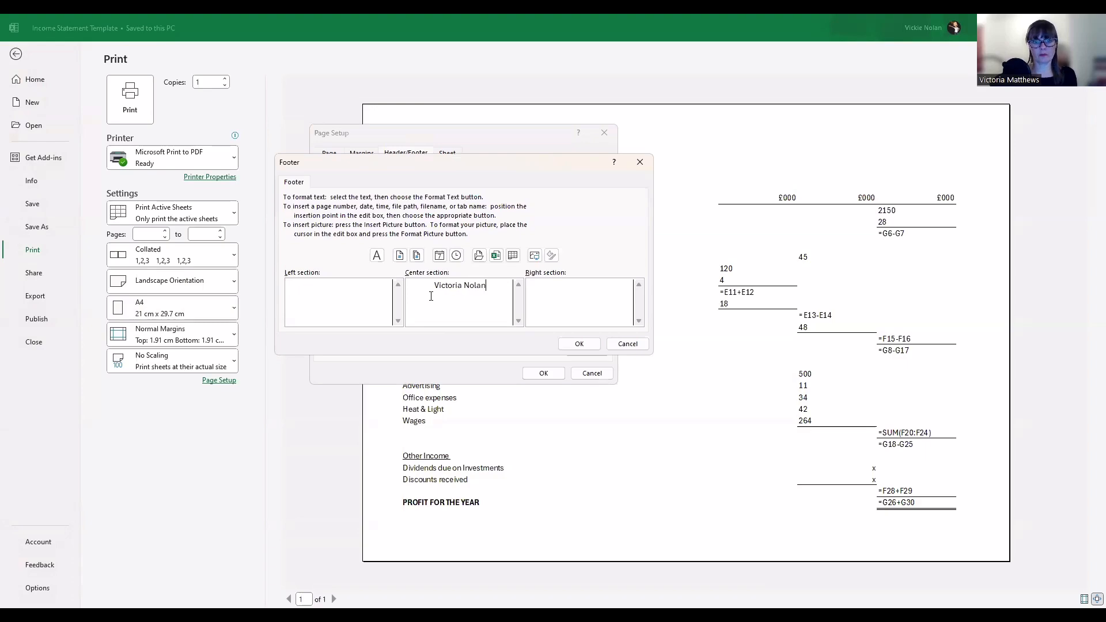
left_click(580, 344)
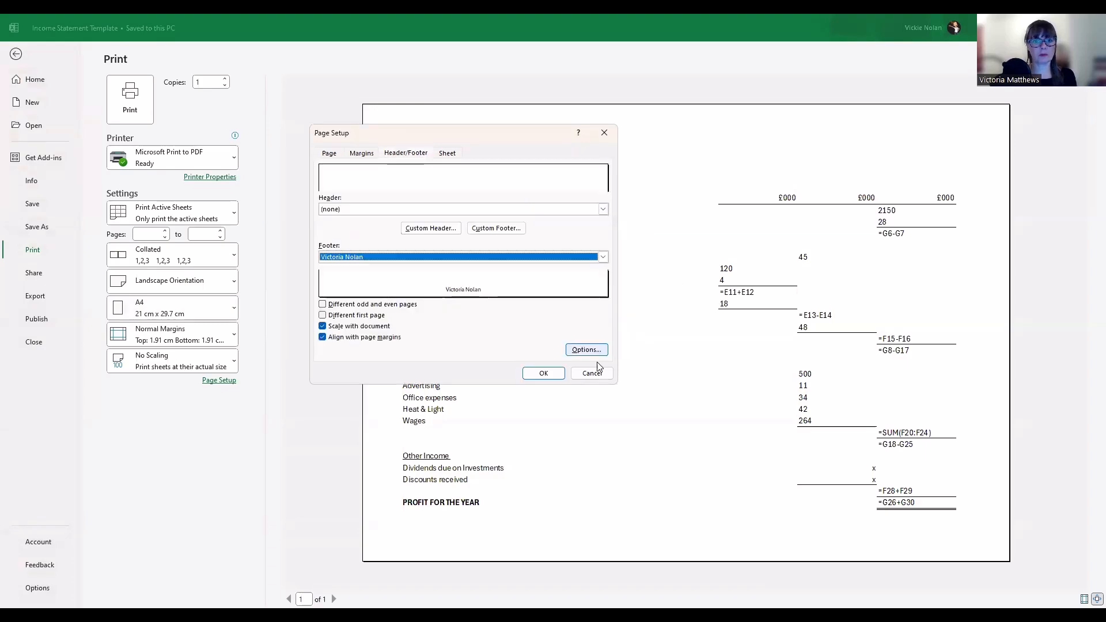
left_click(542, 372)
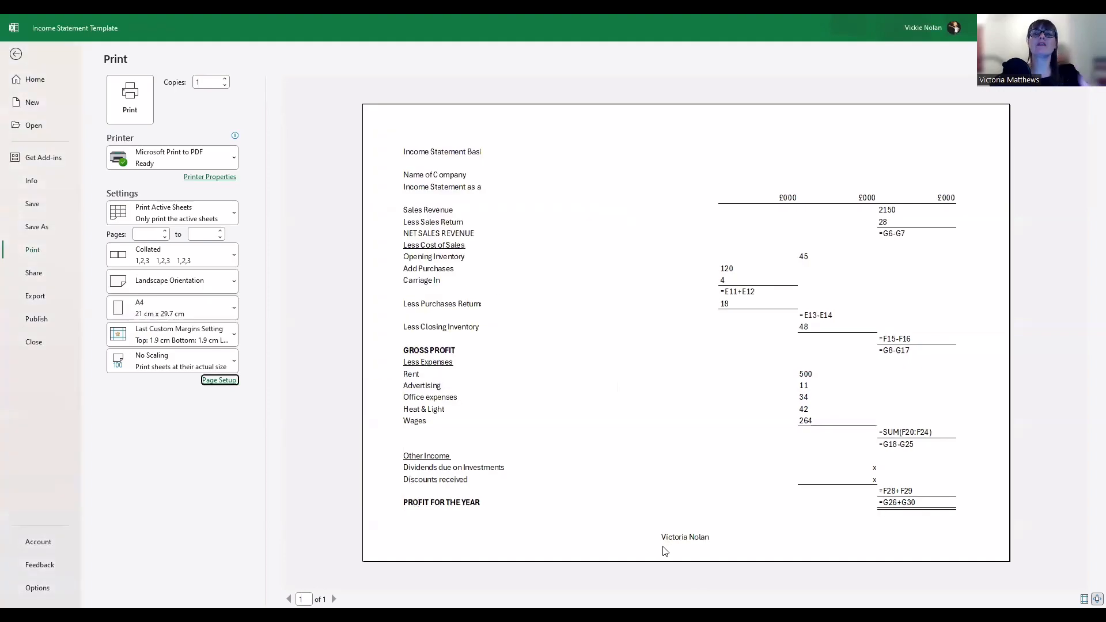
left_click(219, 380)
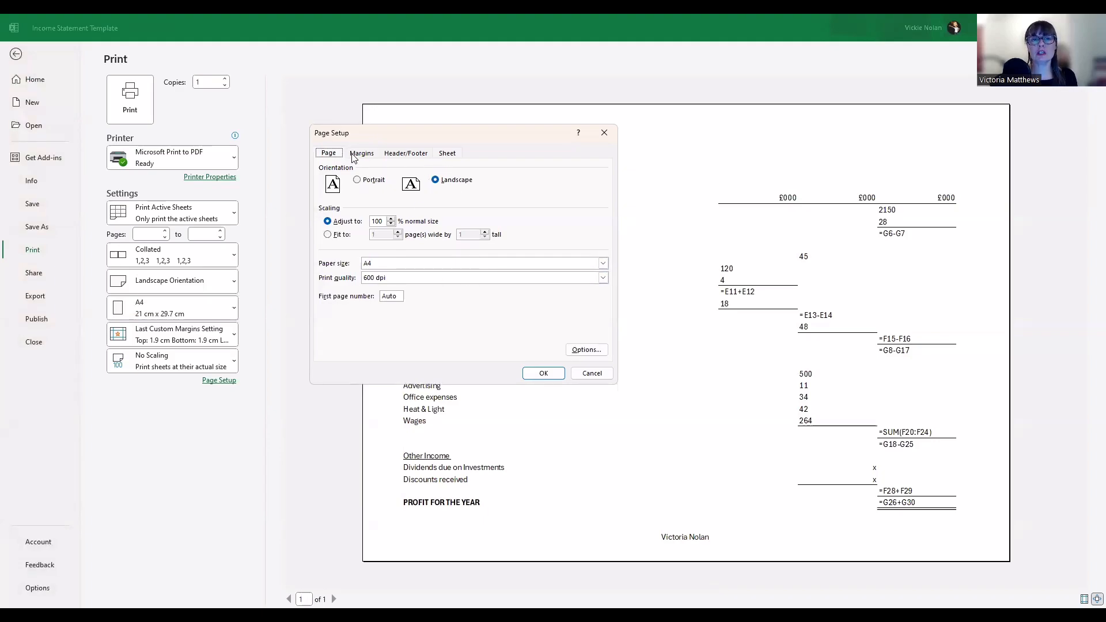
Turn on printing of gridlines and of row and column headings on the Sheet tab
left_click(451, 156)
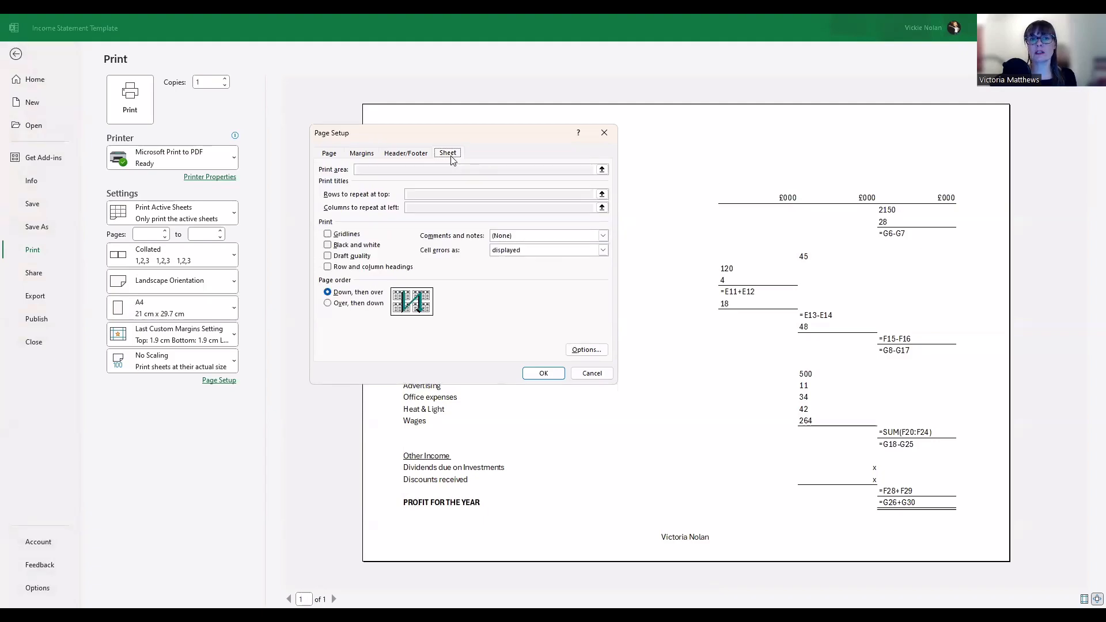
left_click(353, 238)
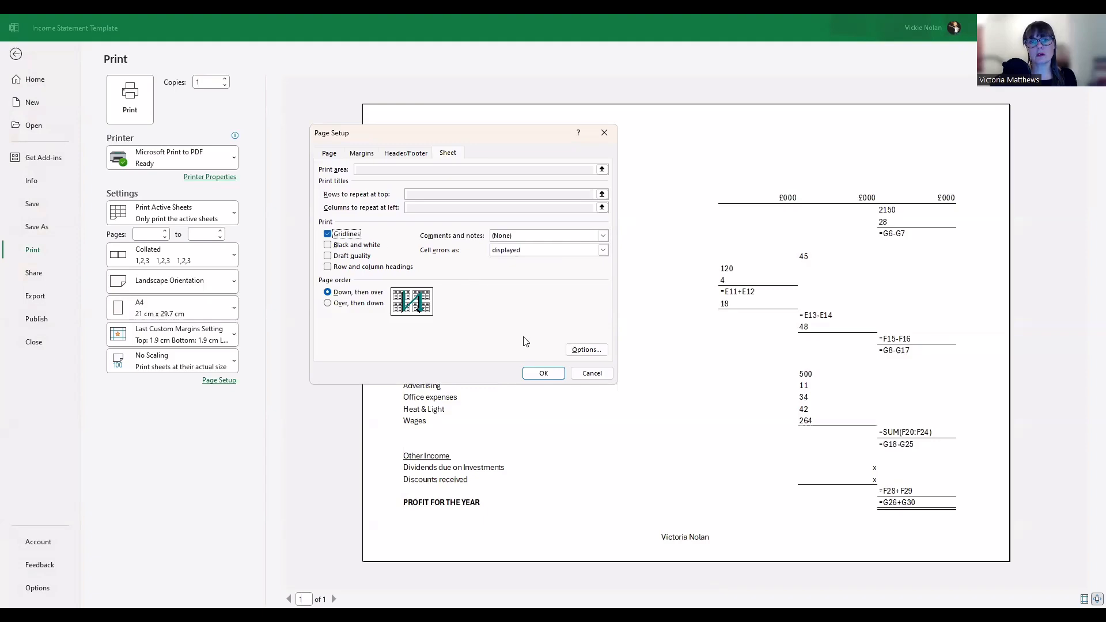
left_click(537, 375)
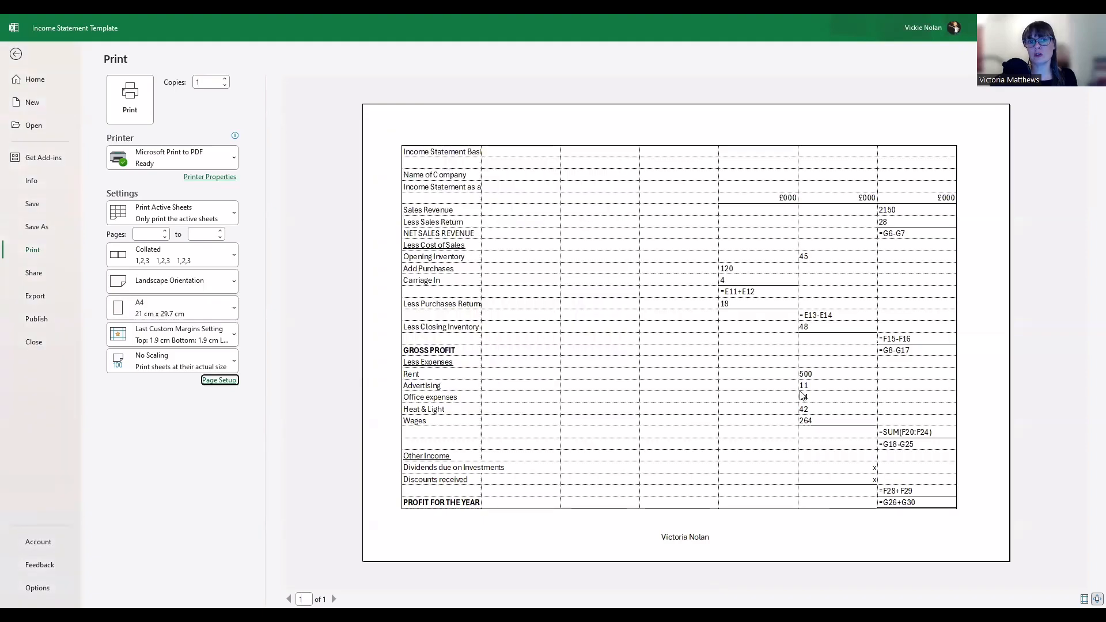
left_click(219, 380)
left_click(447, 155)
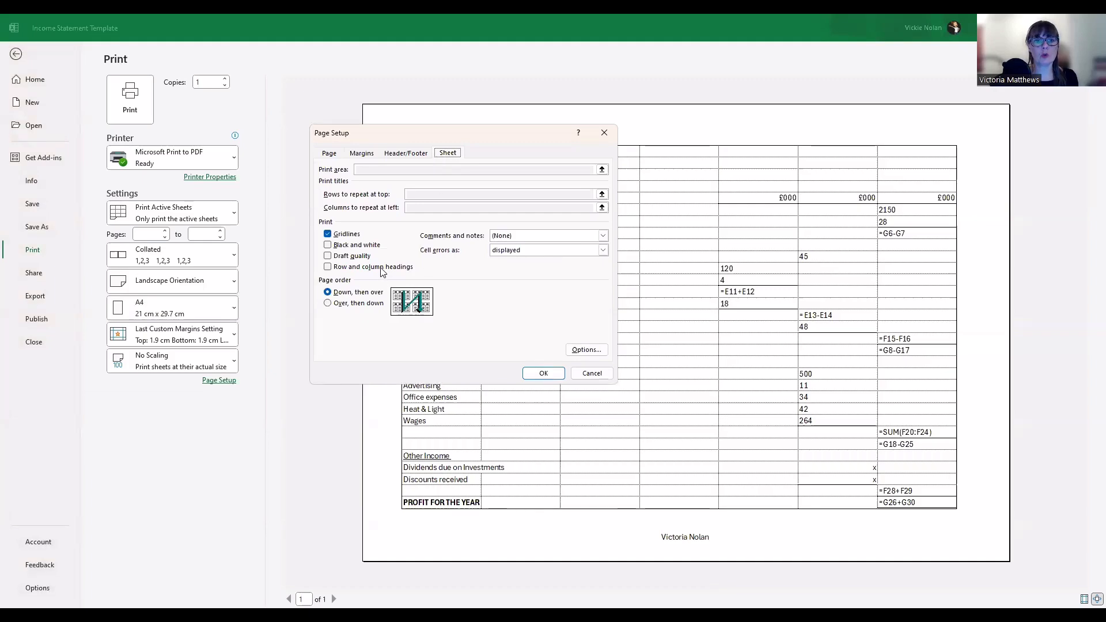
left_click(355, 271)
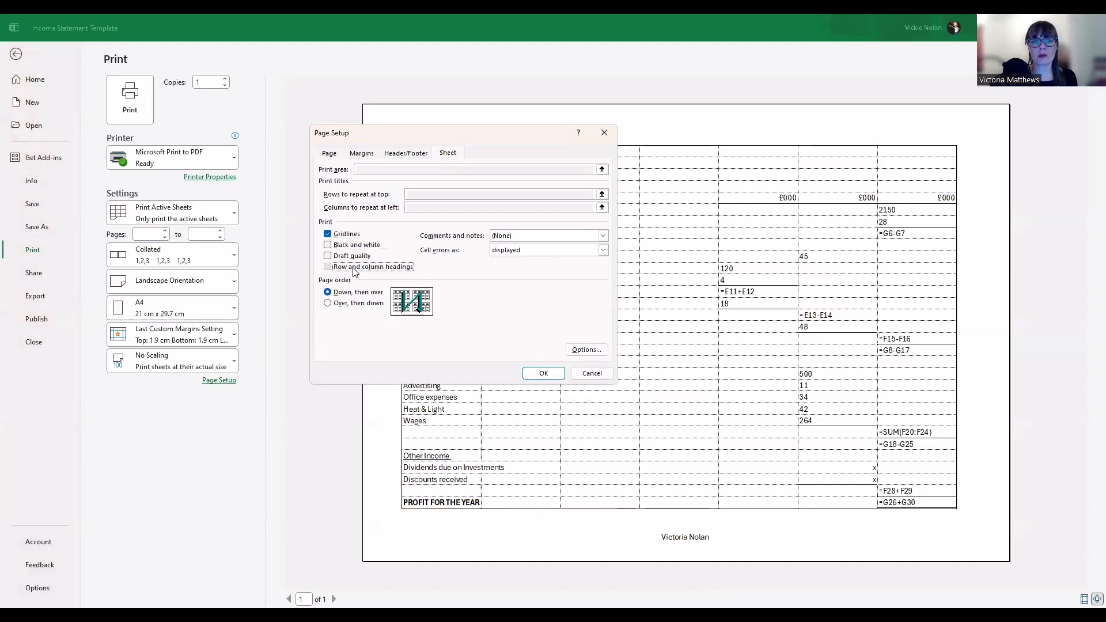
left_click(545, 373)
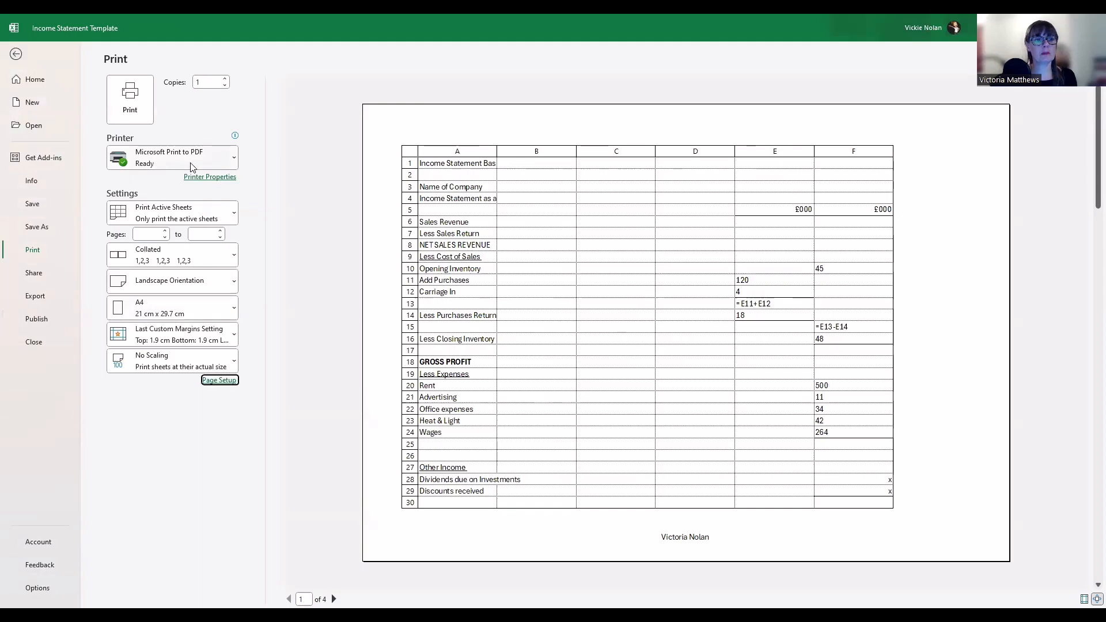
left_click(232, 160)
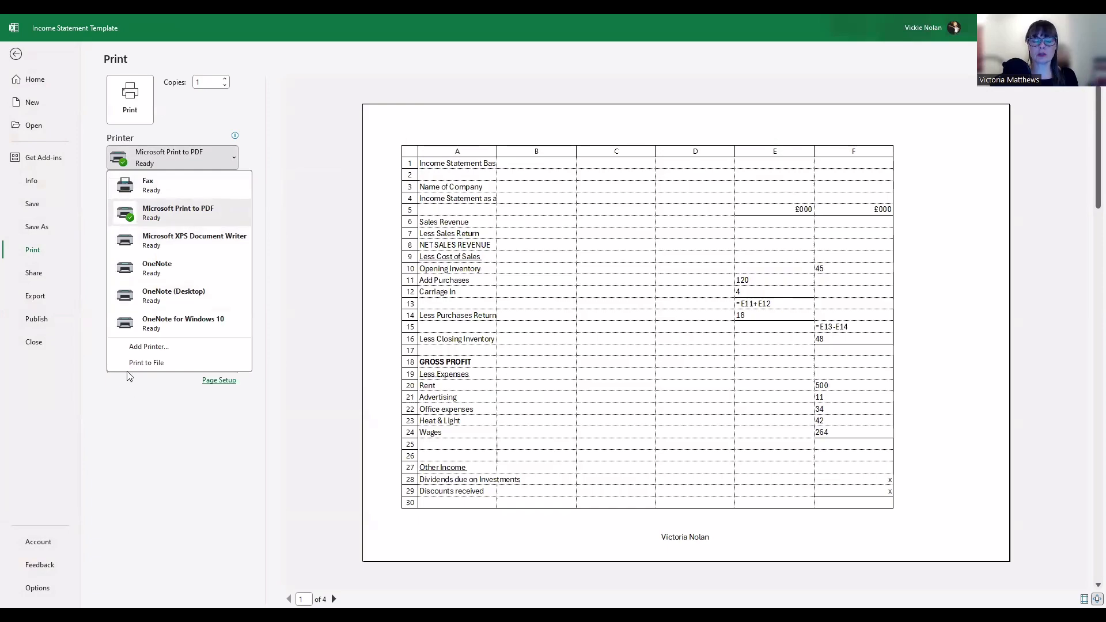
left_click(279, 176)
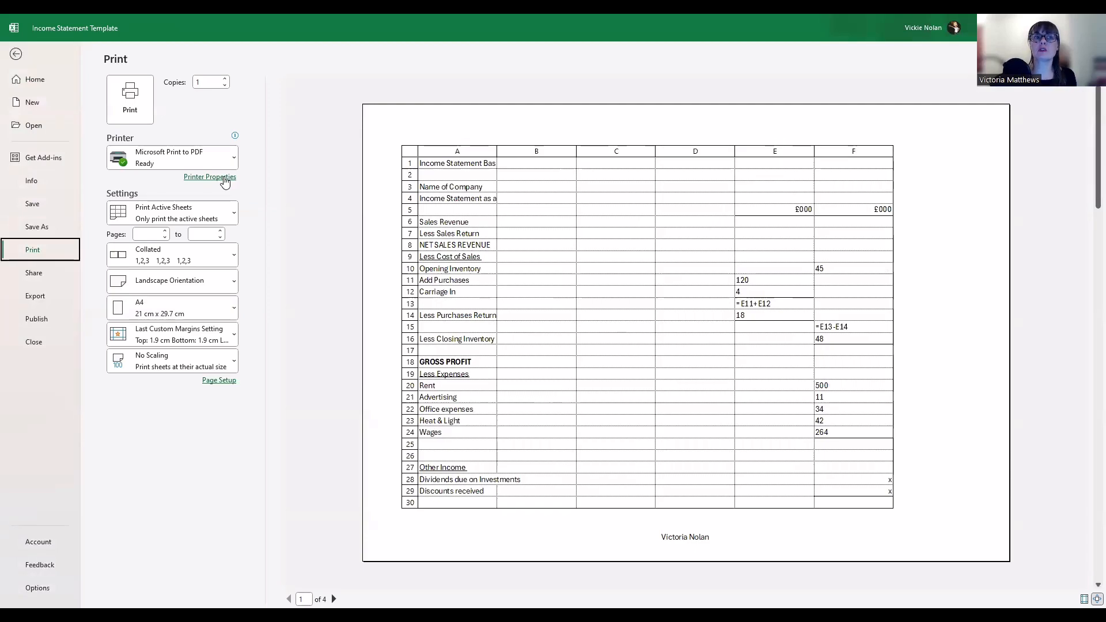
left_click(224, 179)
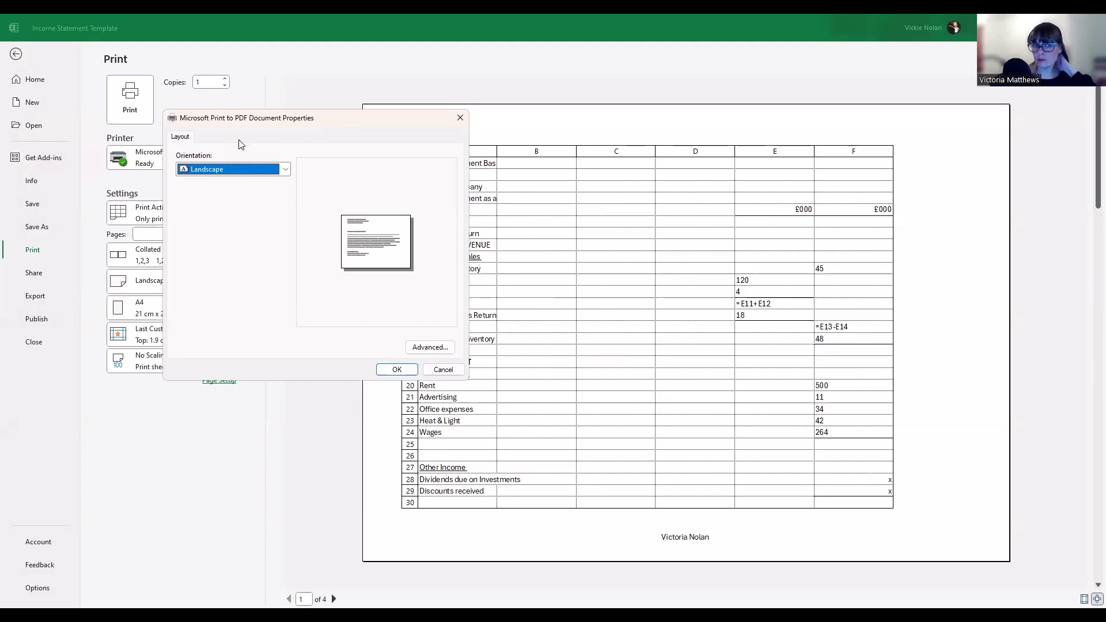
left_click(435, 347)
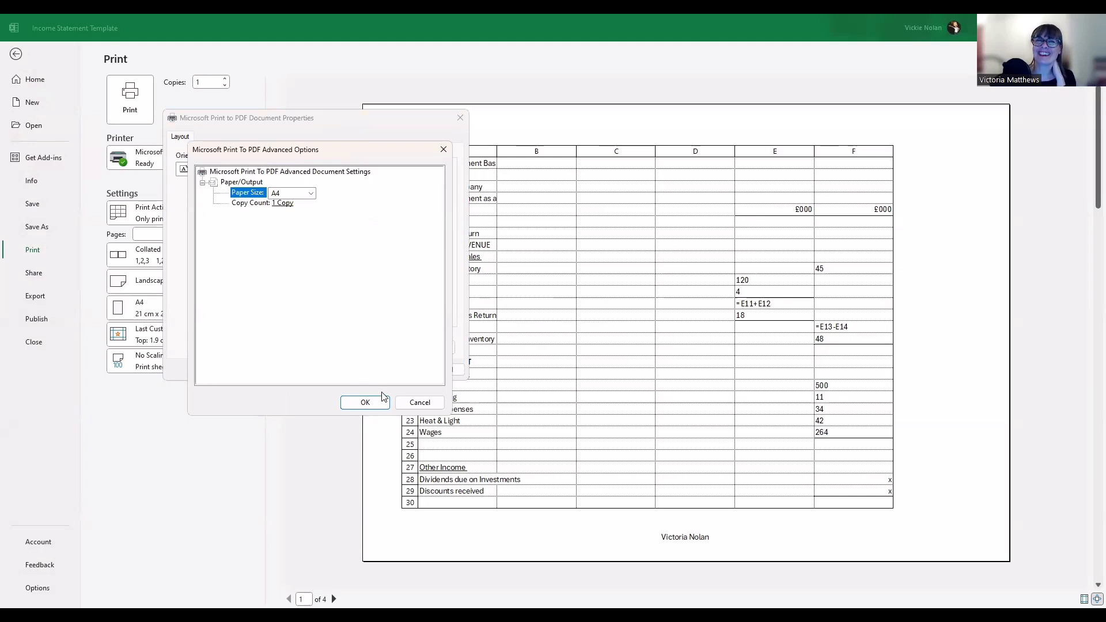
left_click(419, 402)
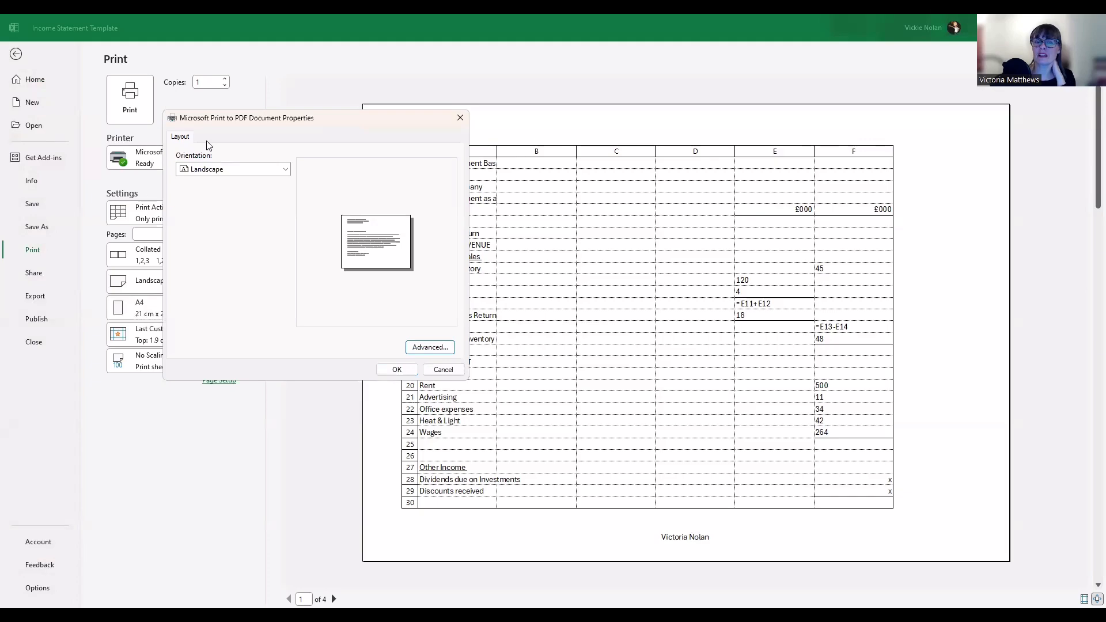
left_click(440, 344)
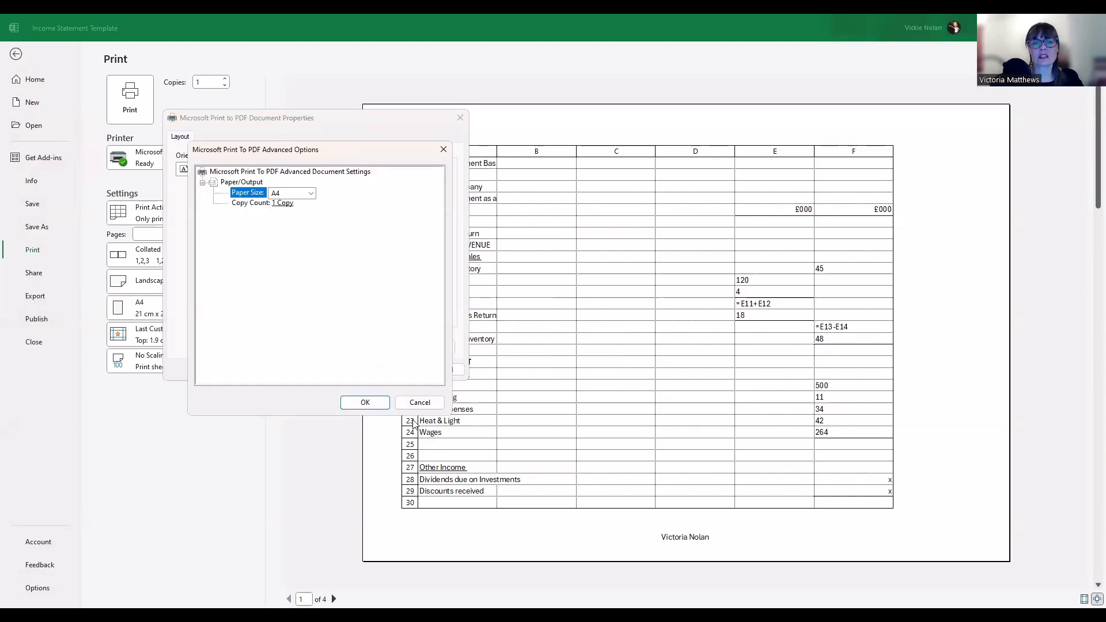
left_click(420, 403)
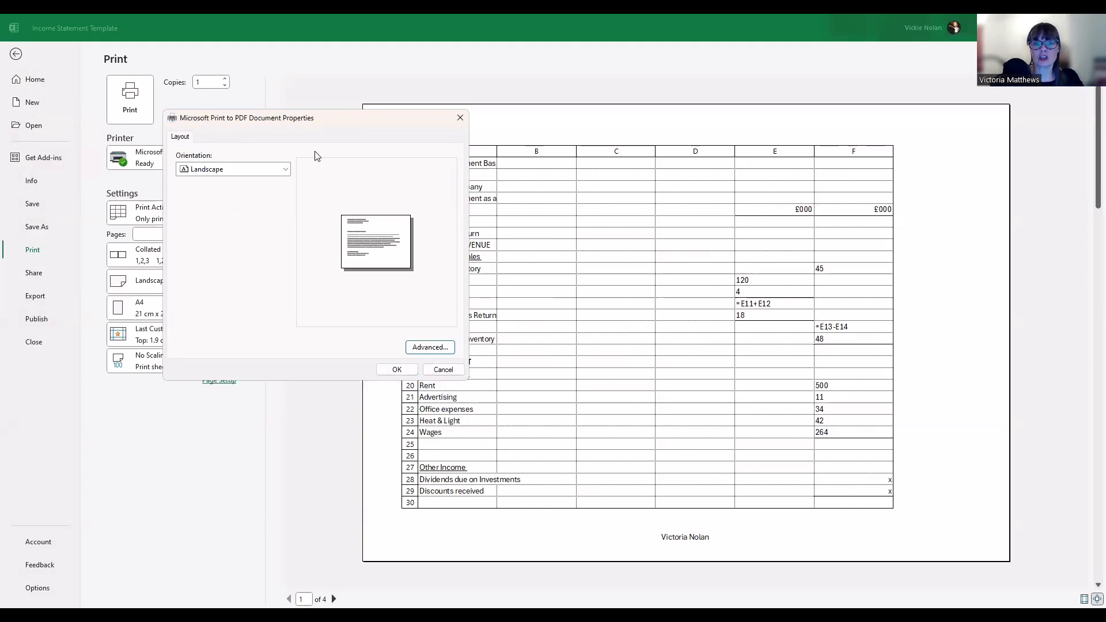
left_click(444, 370)
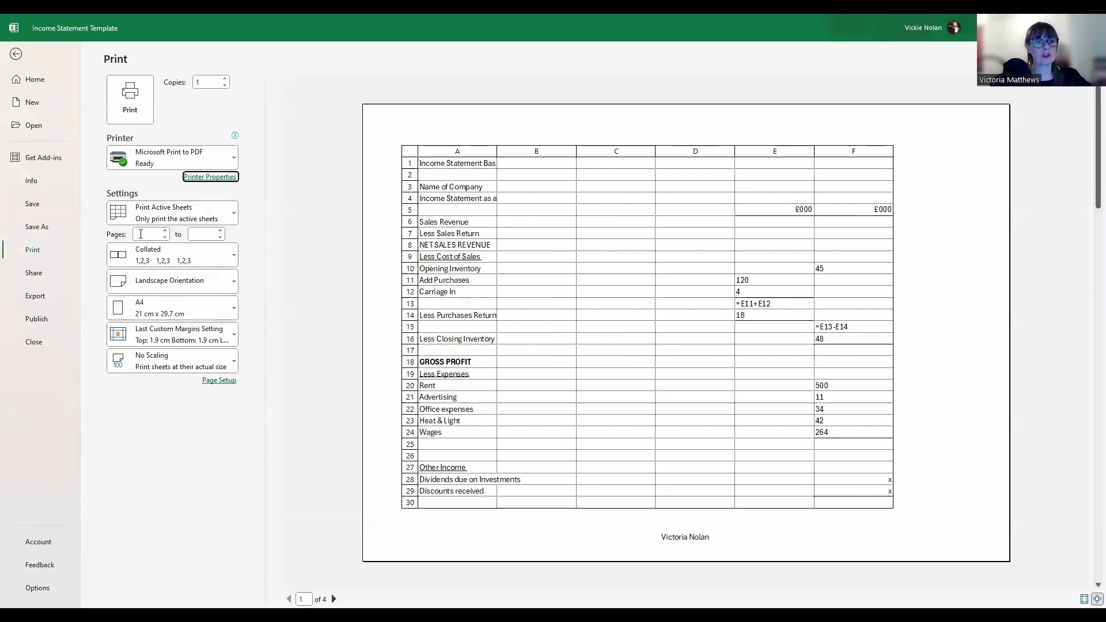
Limit the print range to pages 1 through 5
left_click(141, 234)
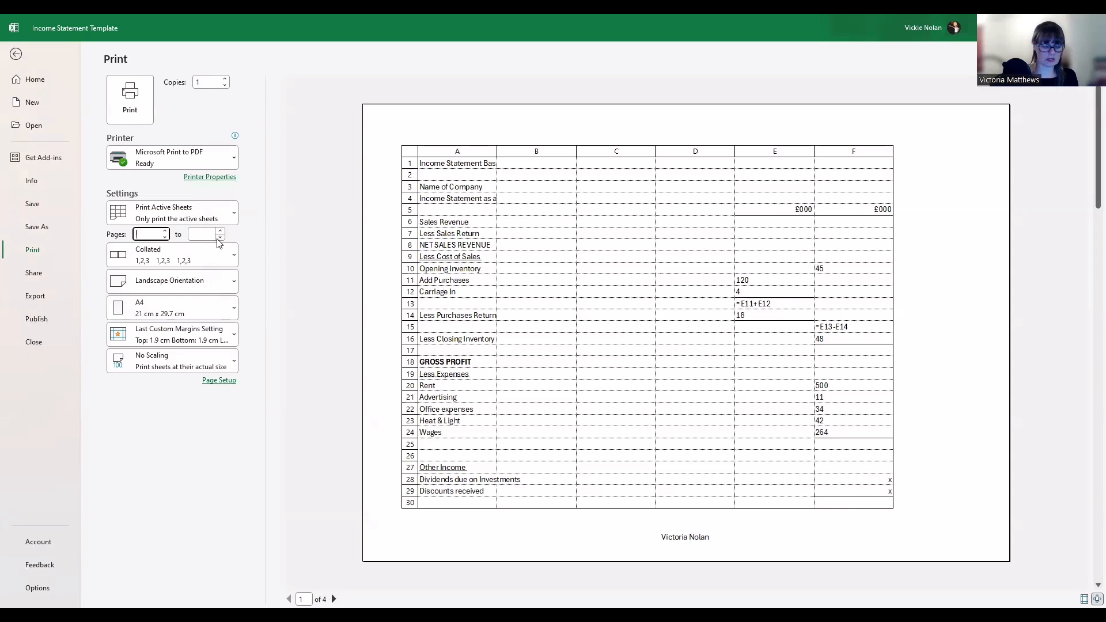
type("1")
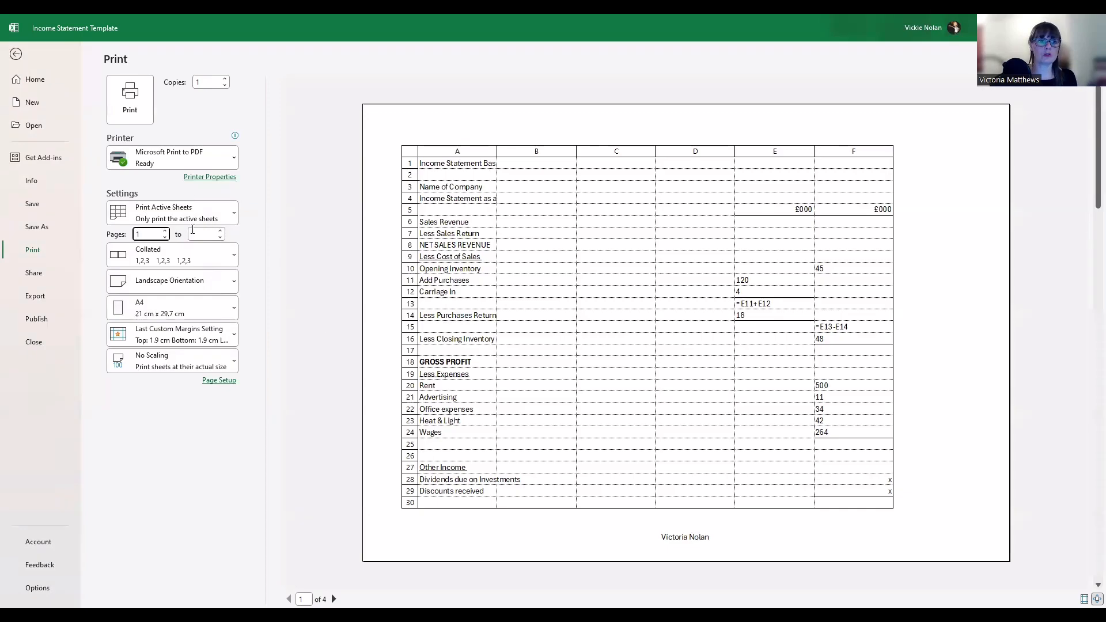
key("Tab")
type("5")
key("Tab")
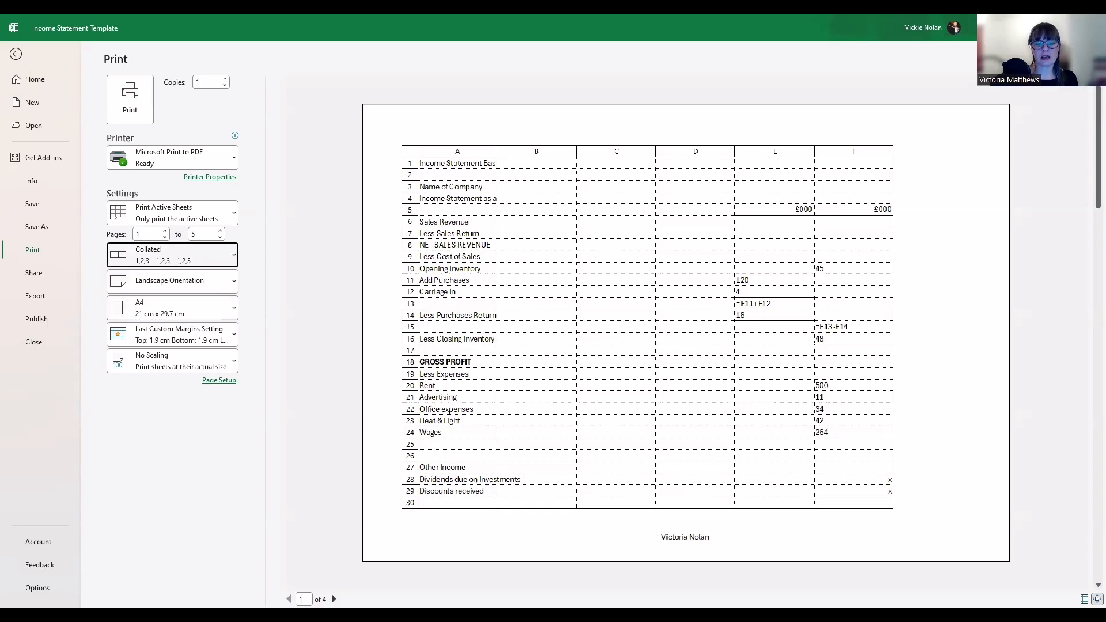
Page through the print preview to see where PROFIT FOR THE YEAR falls
left_click(334, 600)
left_click(334, 600)
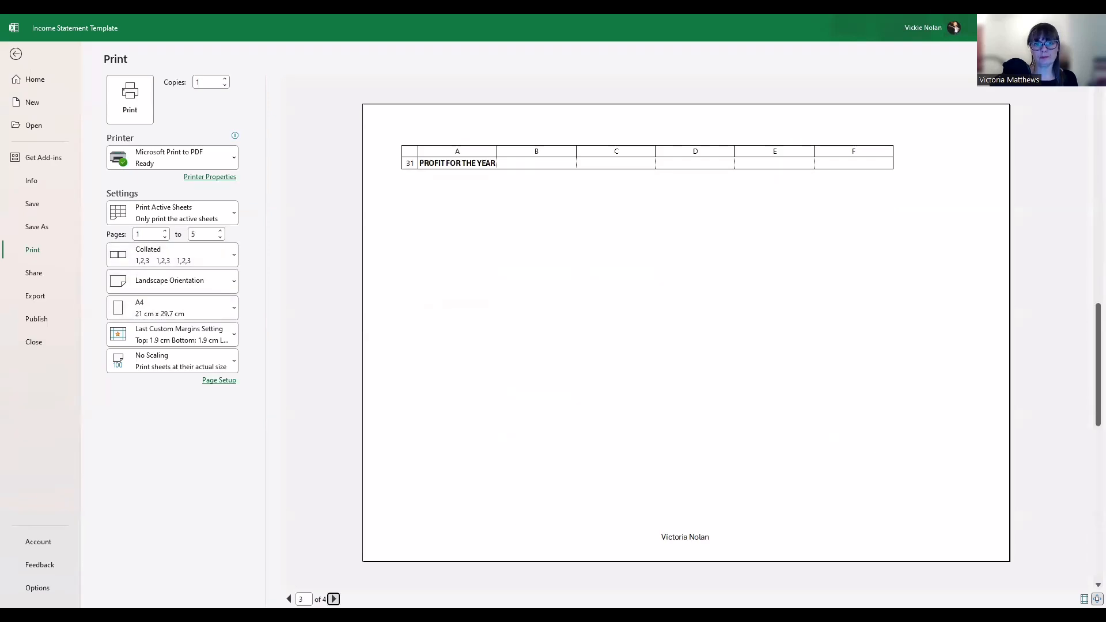
left_click(290, 599)
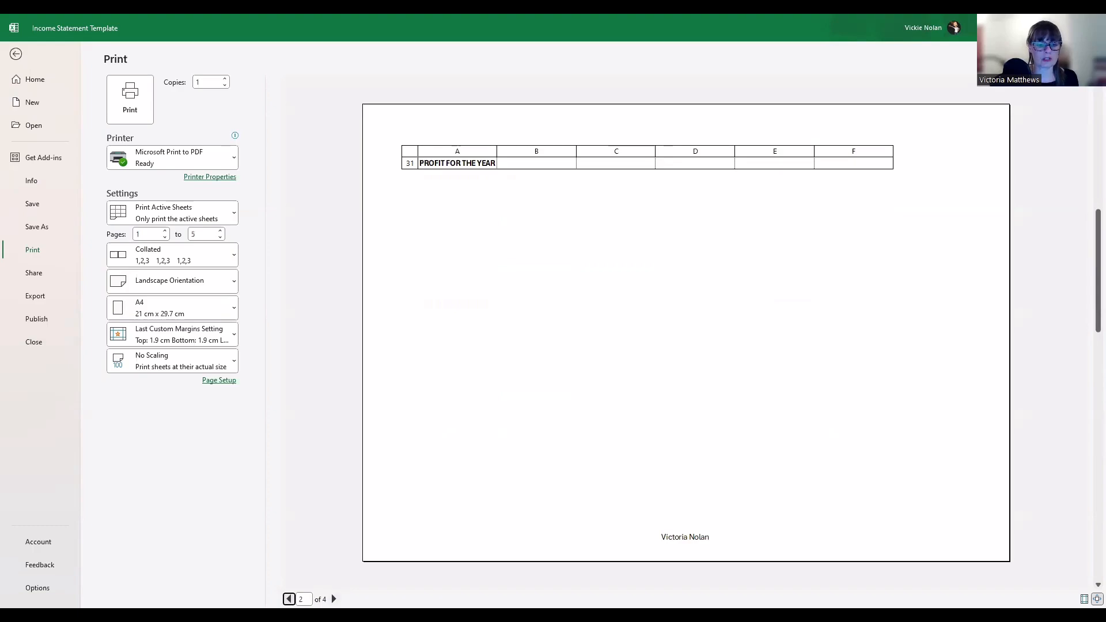
left_click(334, 599)
left_click(334, 599)
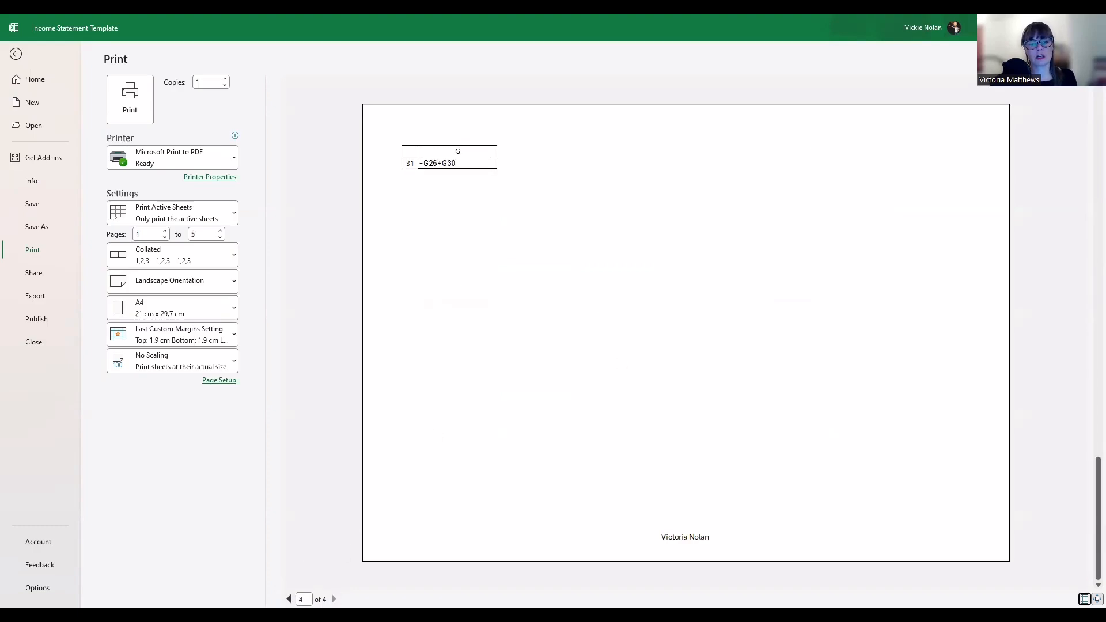
left_click(289, 600)
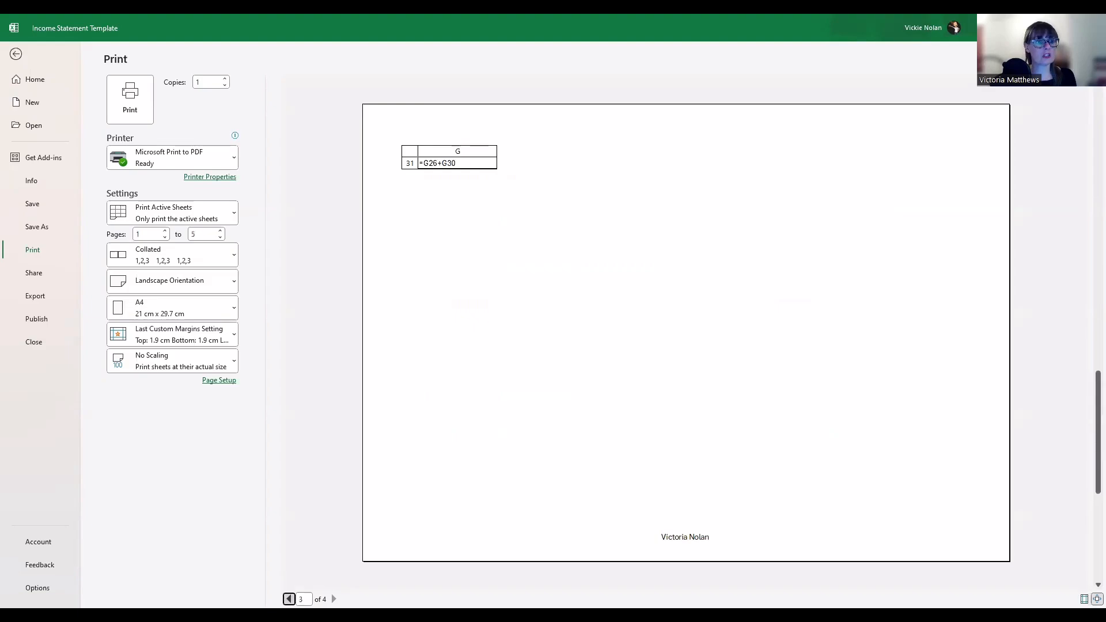
left_click(290, 600)
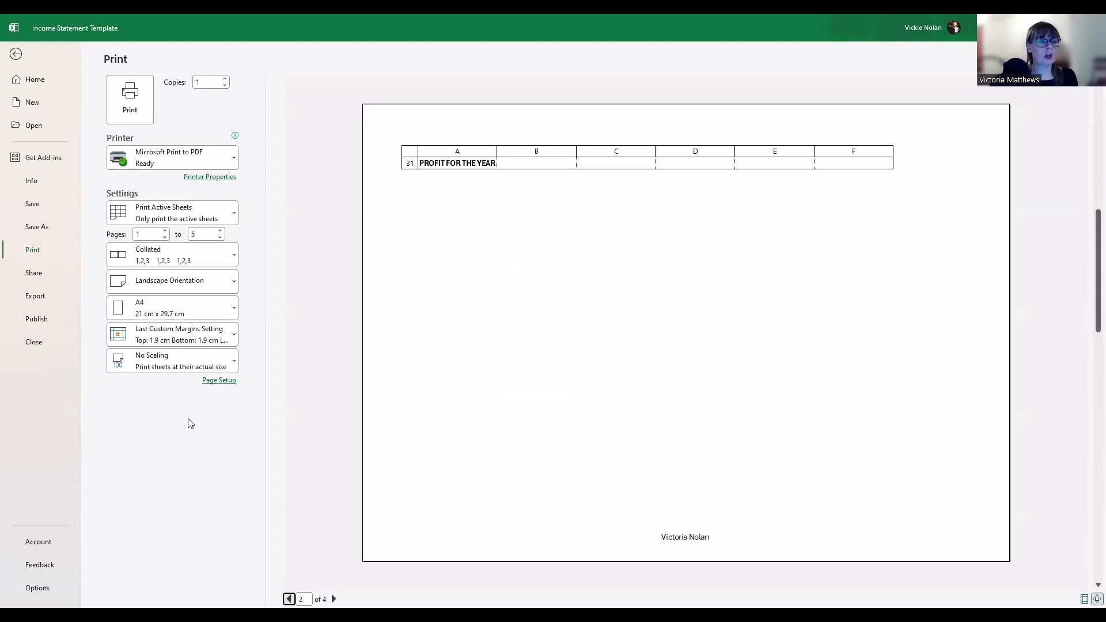
left_click(229, 216)
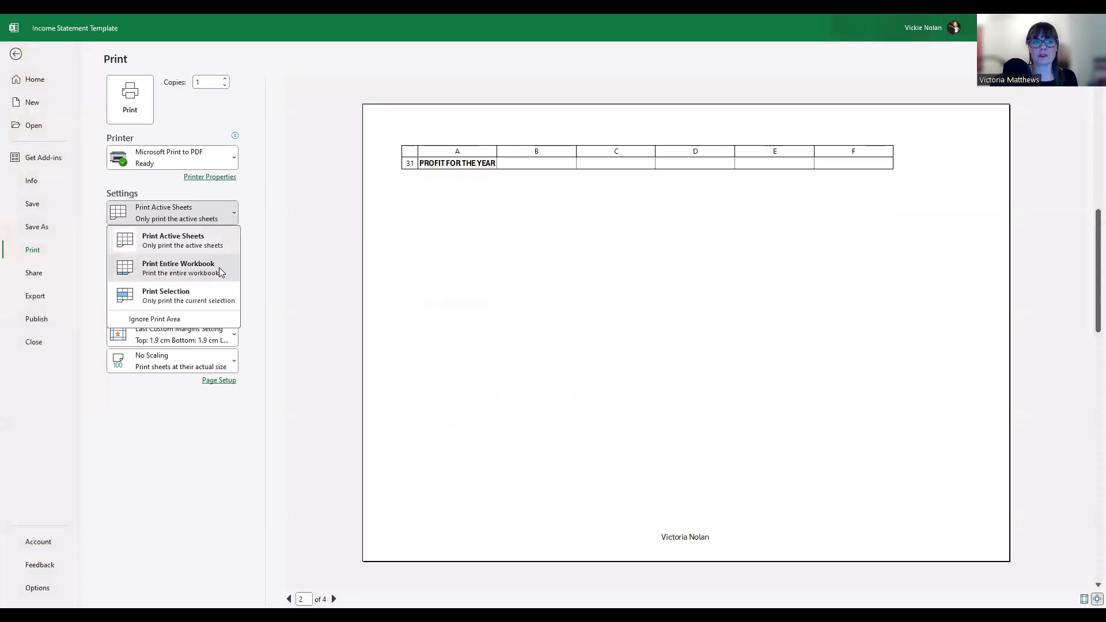
Print the entire workbook and browse its preview, including the Month/Profit table and profits chart
left_click(219, 269)
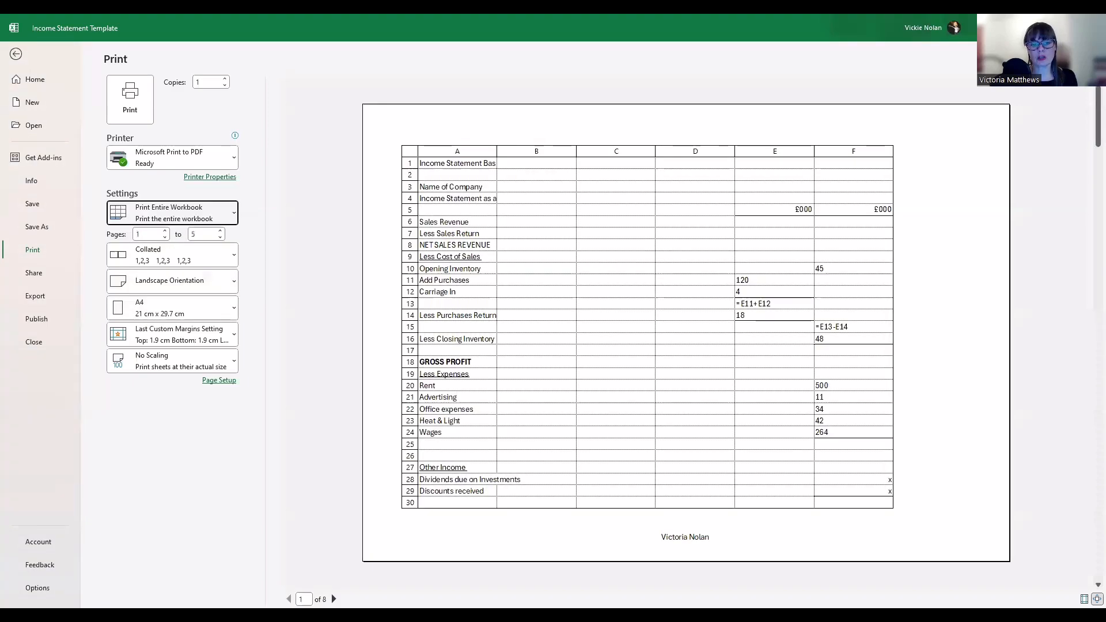
left_click(334, 599)
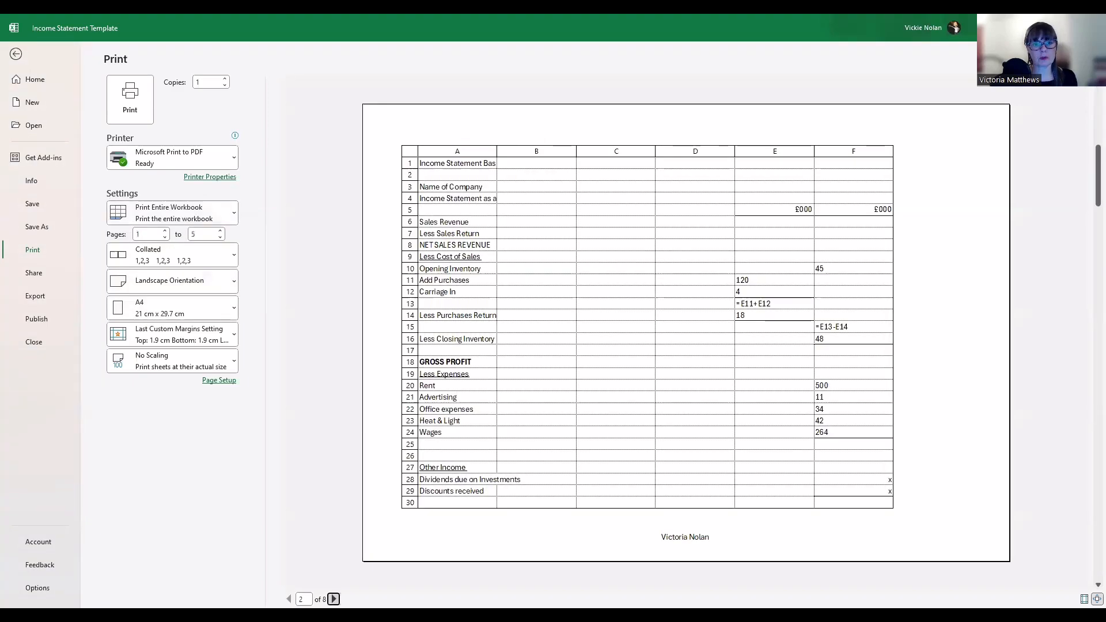
left_click(333, 599)
left_click(333, 600)
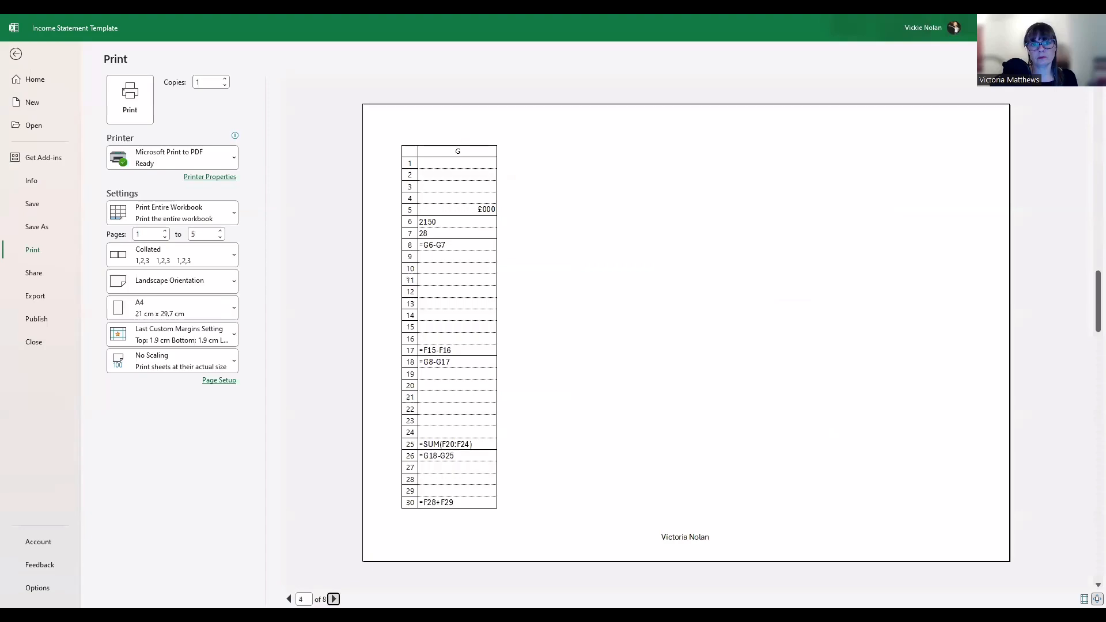
left_click(334, 600)
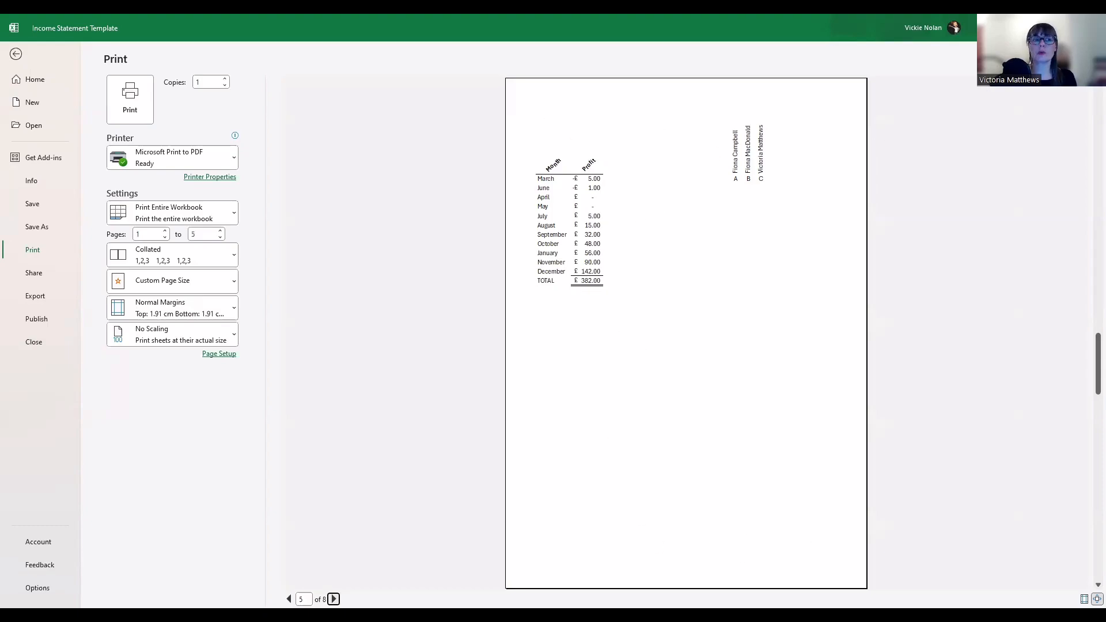
left_click(334, 600)
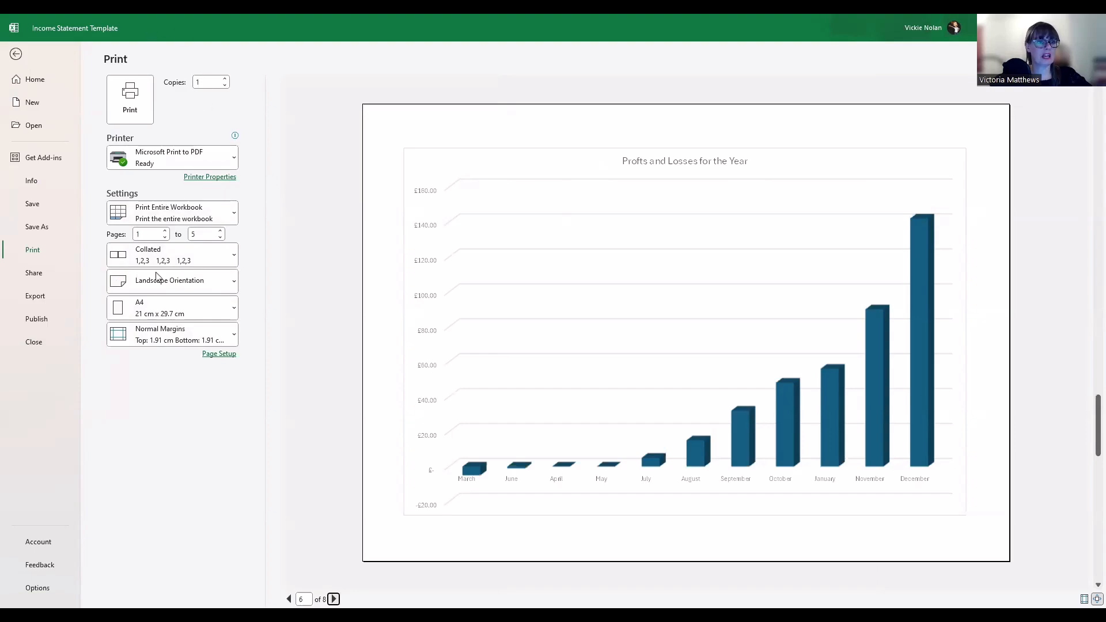
Set 3 collated copies and return to the worksheet
left_click(224, 79)
left_click(225, 79)
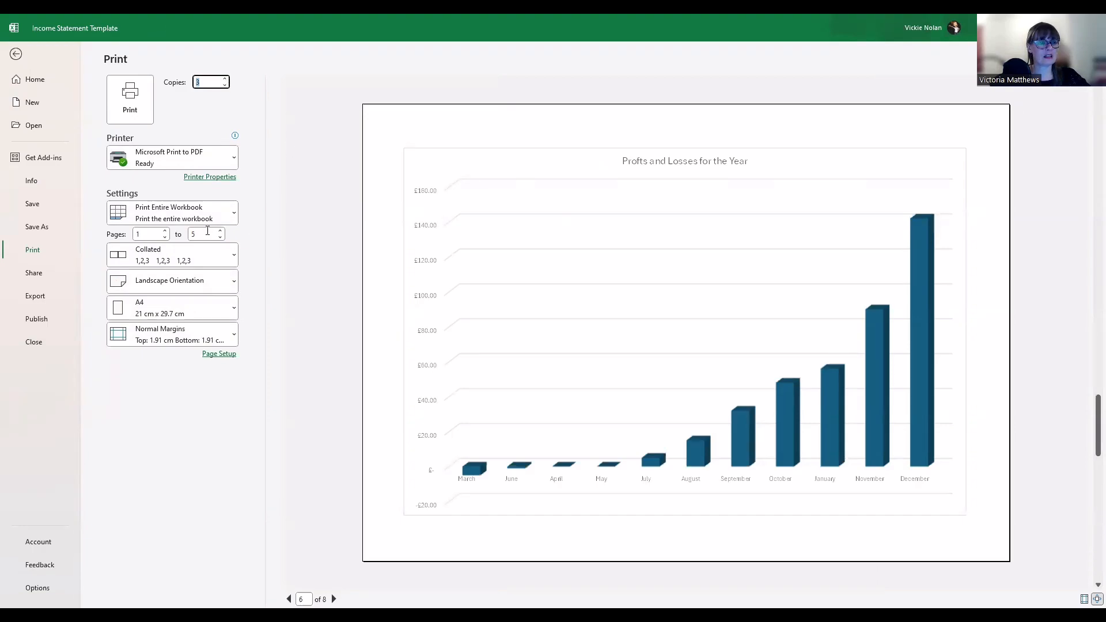
left_click(234, 257)
left_click(234, 256)
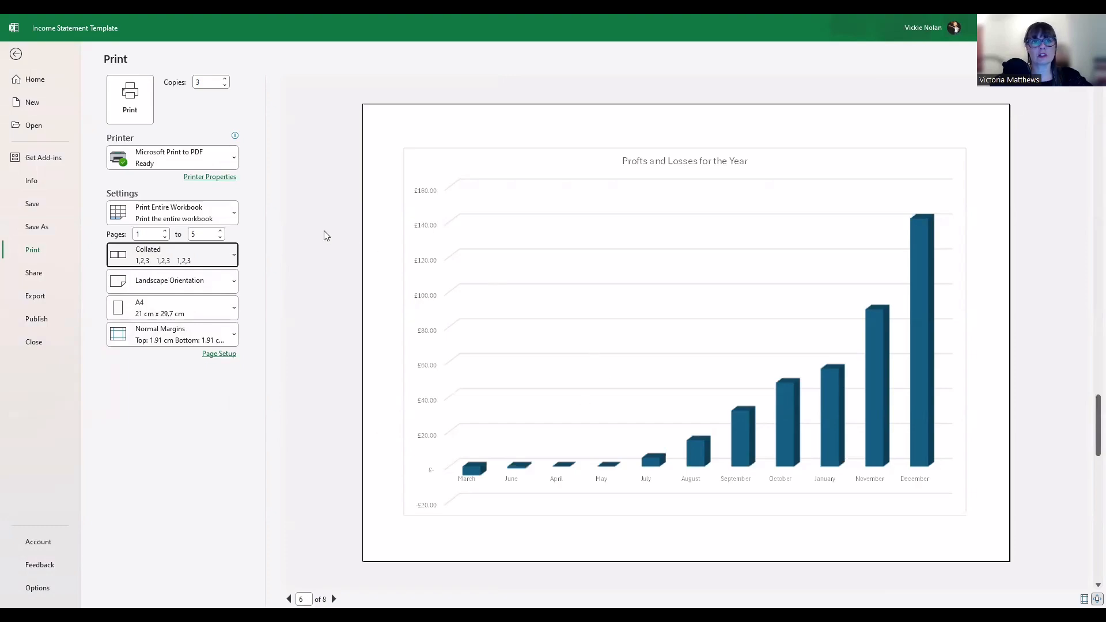
left_click(18, 54)
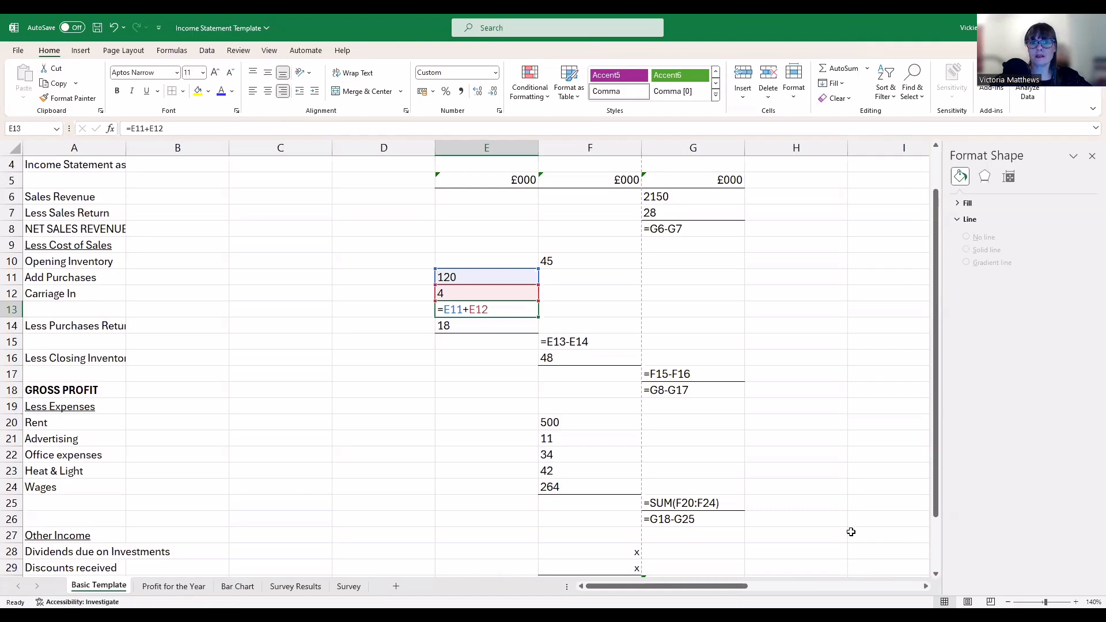
Delete the empty column D so the figures occupy columns D–F
scroll(596, 372, "up", 1)
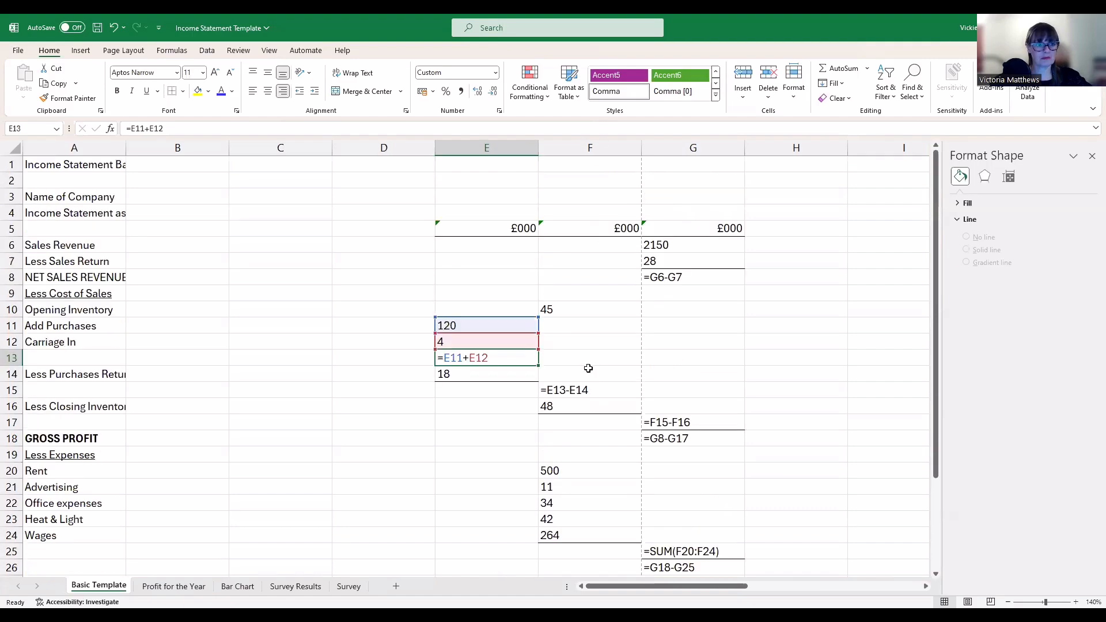
left_click(400, 142)
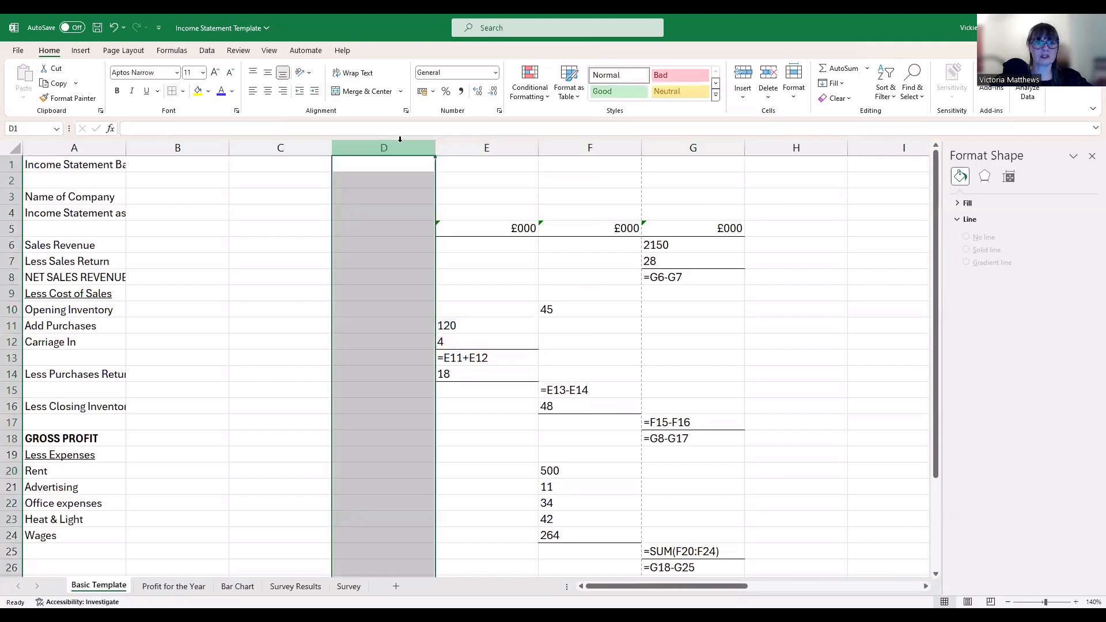
right_click(402, 143)
left_click(429, 272)
left_click(280, 261)
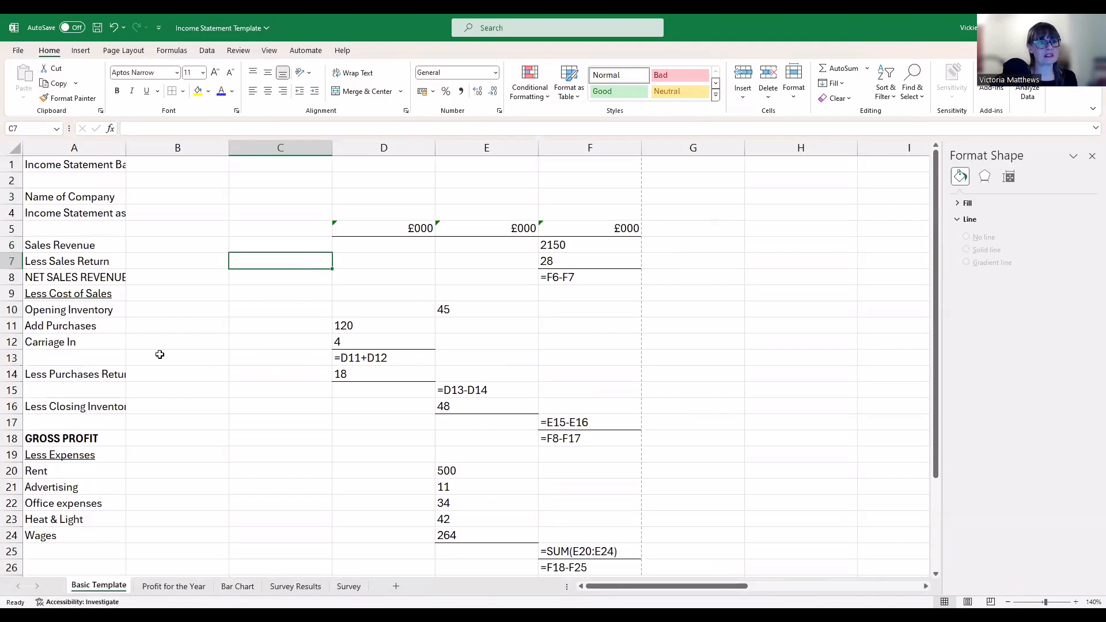
Wrap the A4 title text, widen column A, and resize row 4 to about 25.5 points
left_click(94, 215)
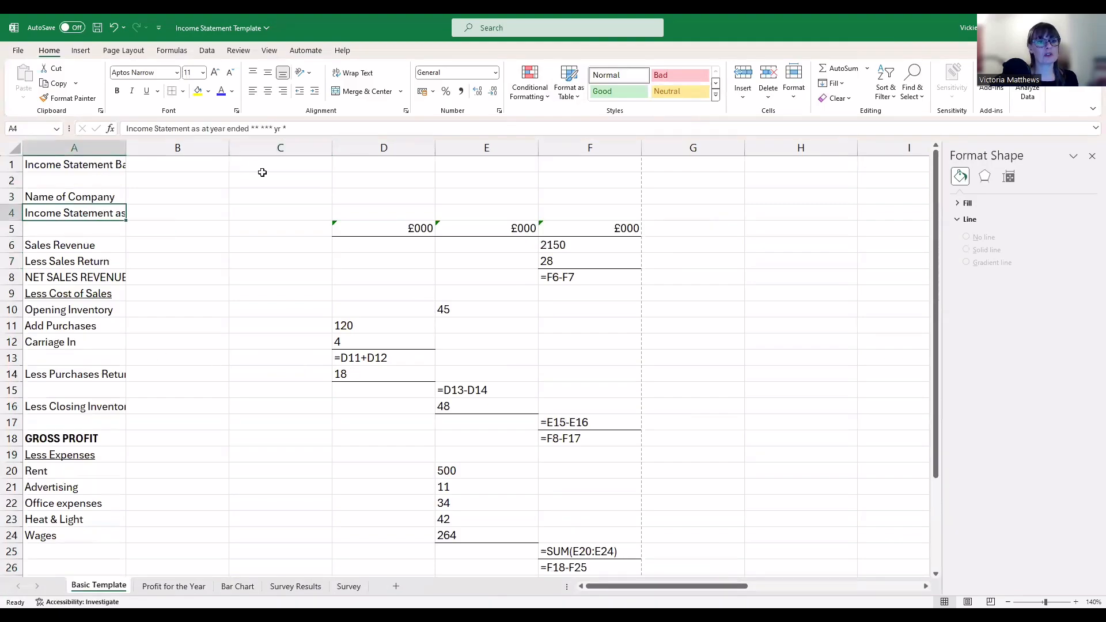
left_click(355, 73)
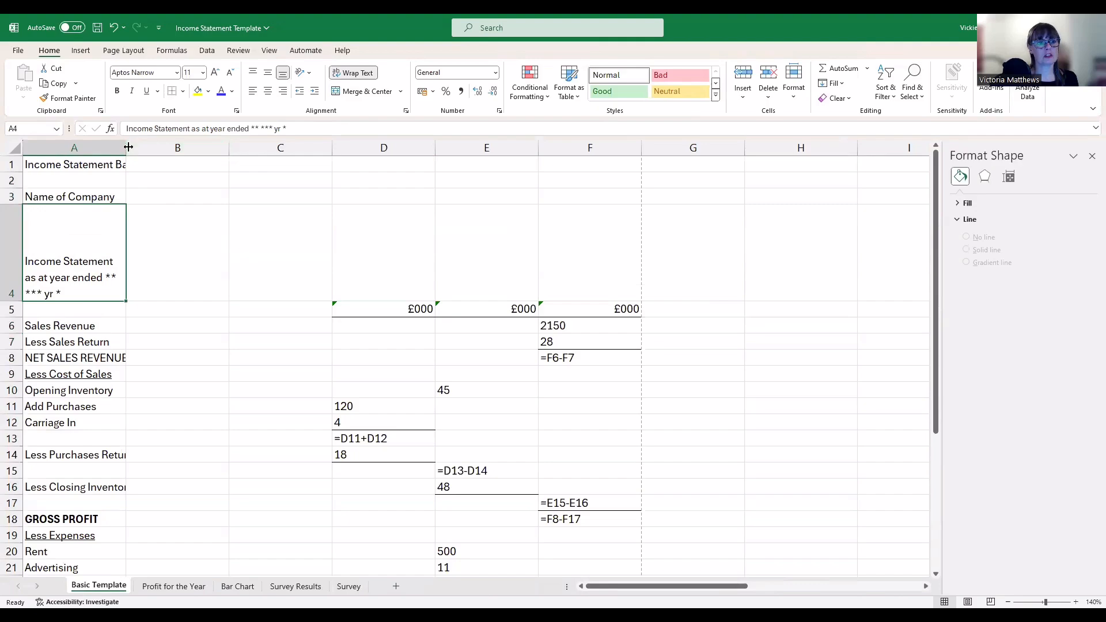
left_click_drag(128, 147, 146, 146)
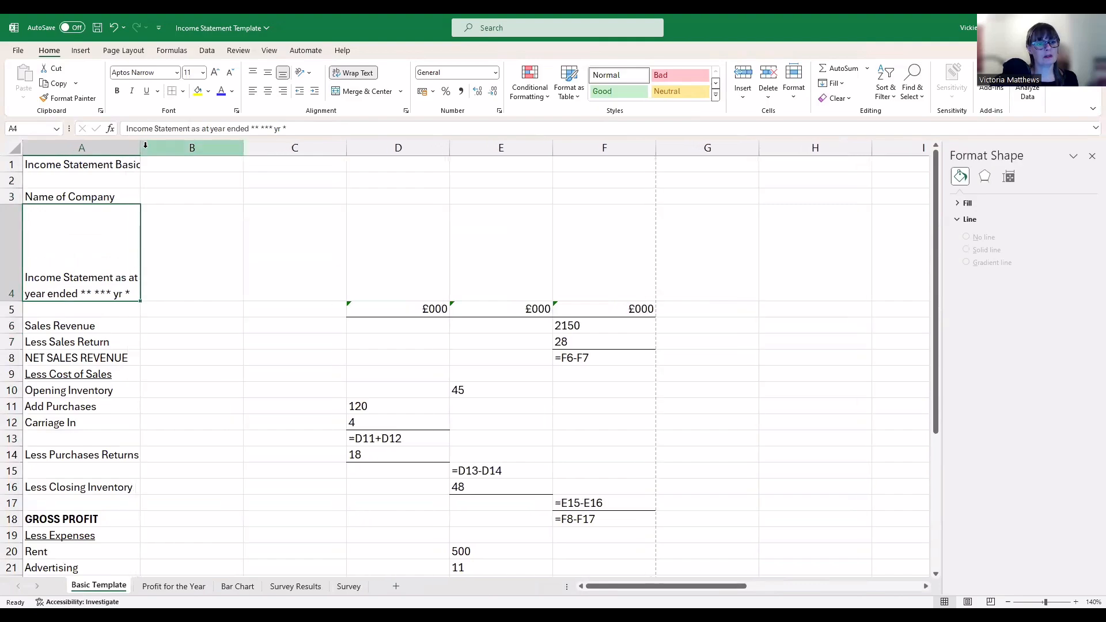
double_click(18, 301)
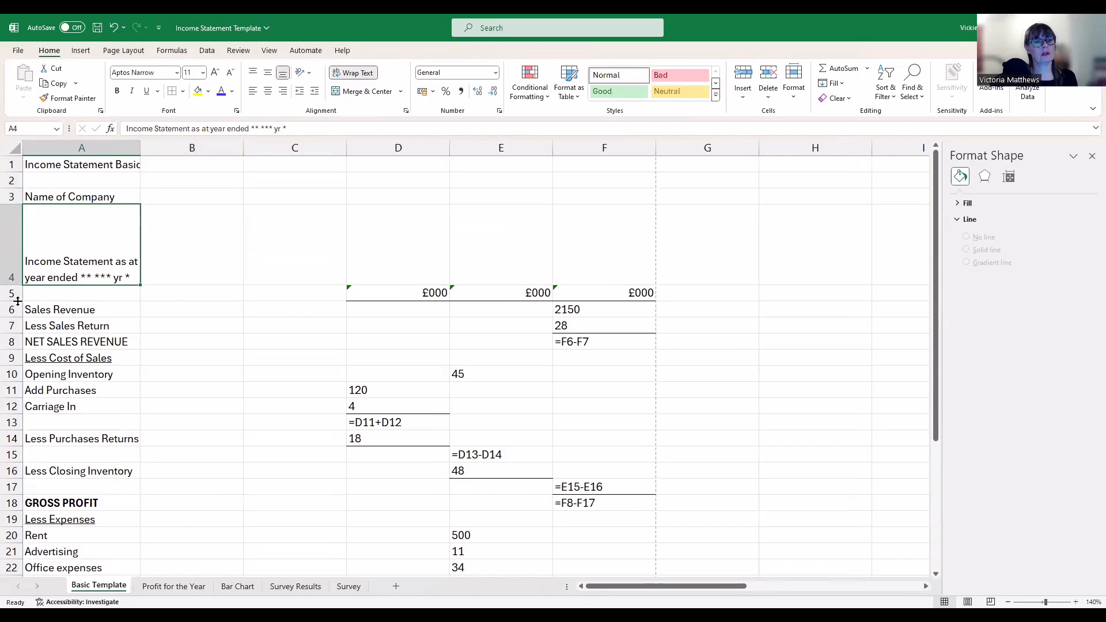
left_click_drag(18, 285, 10, 239)
left_click(228, 277)
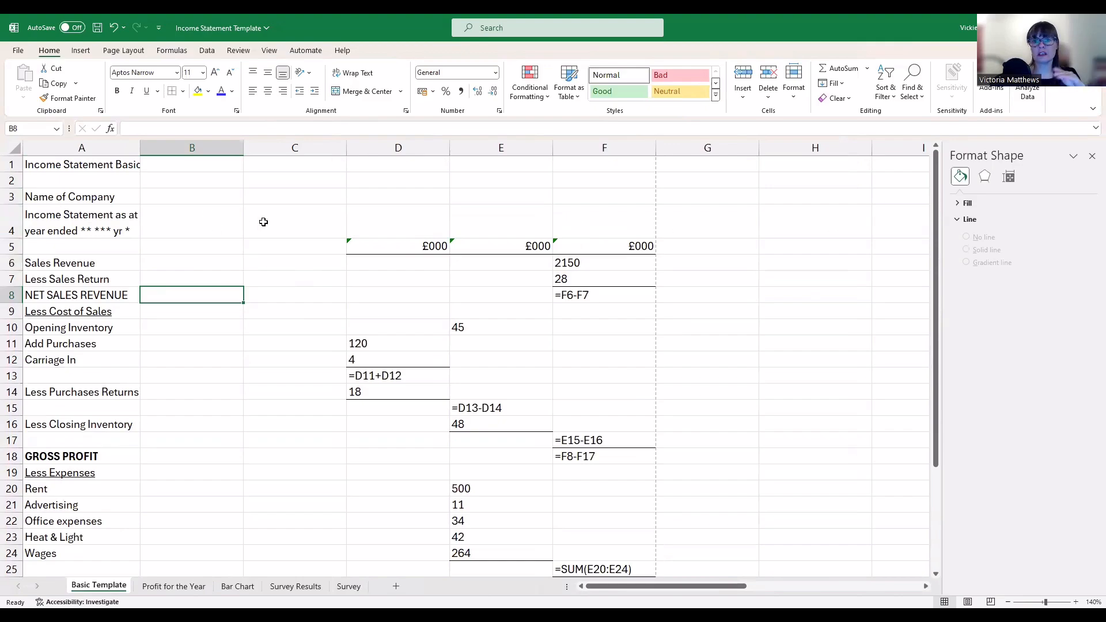
left_click(281, 292)
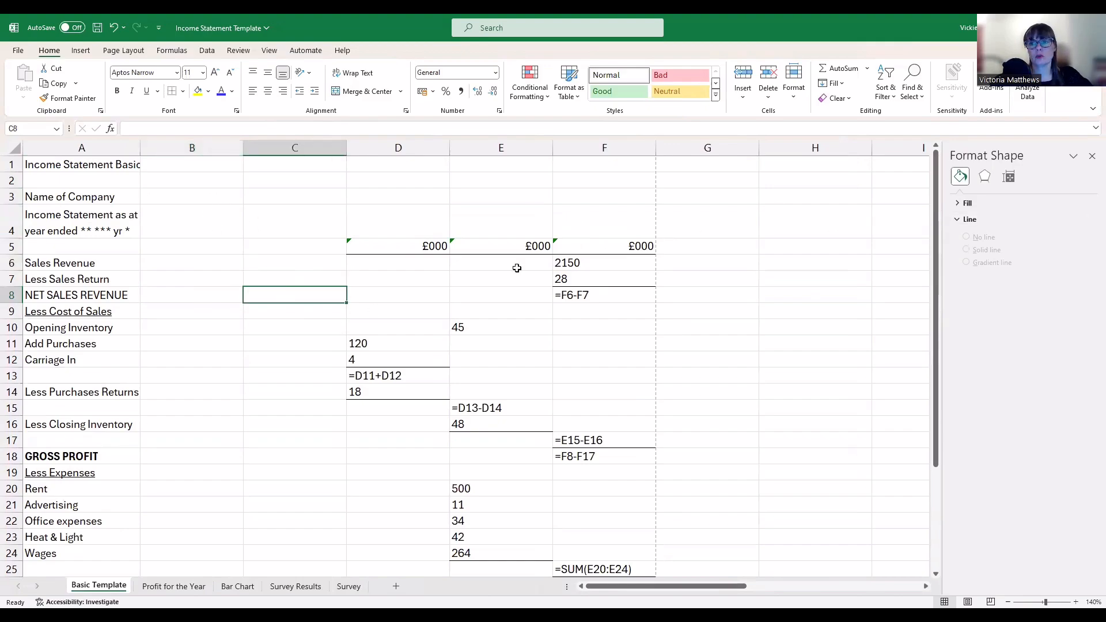